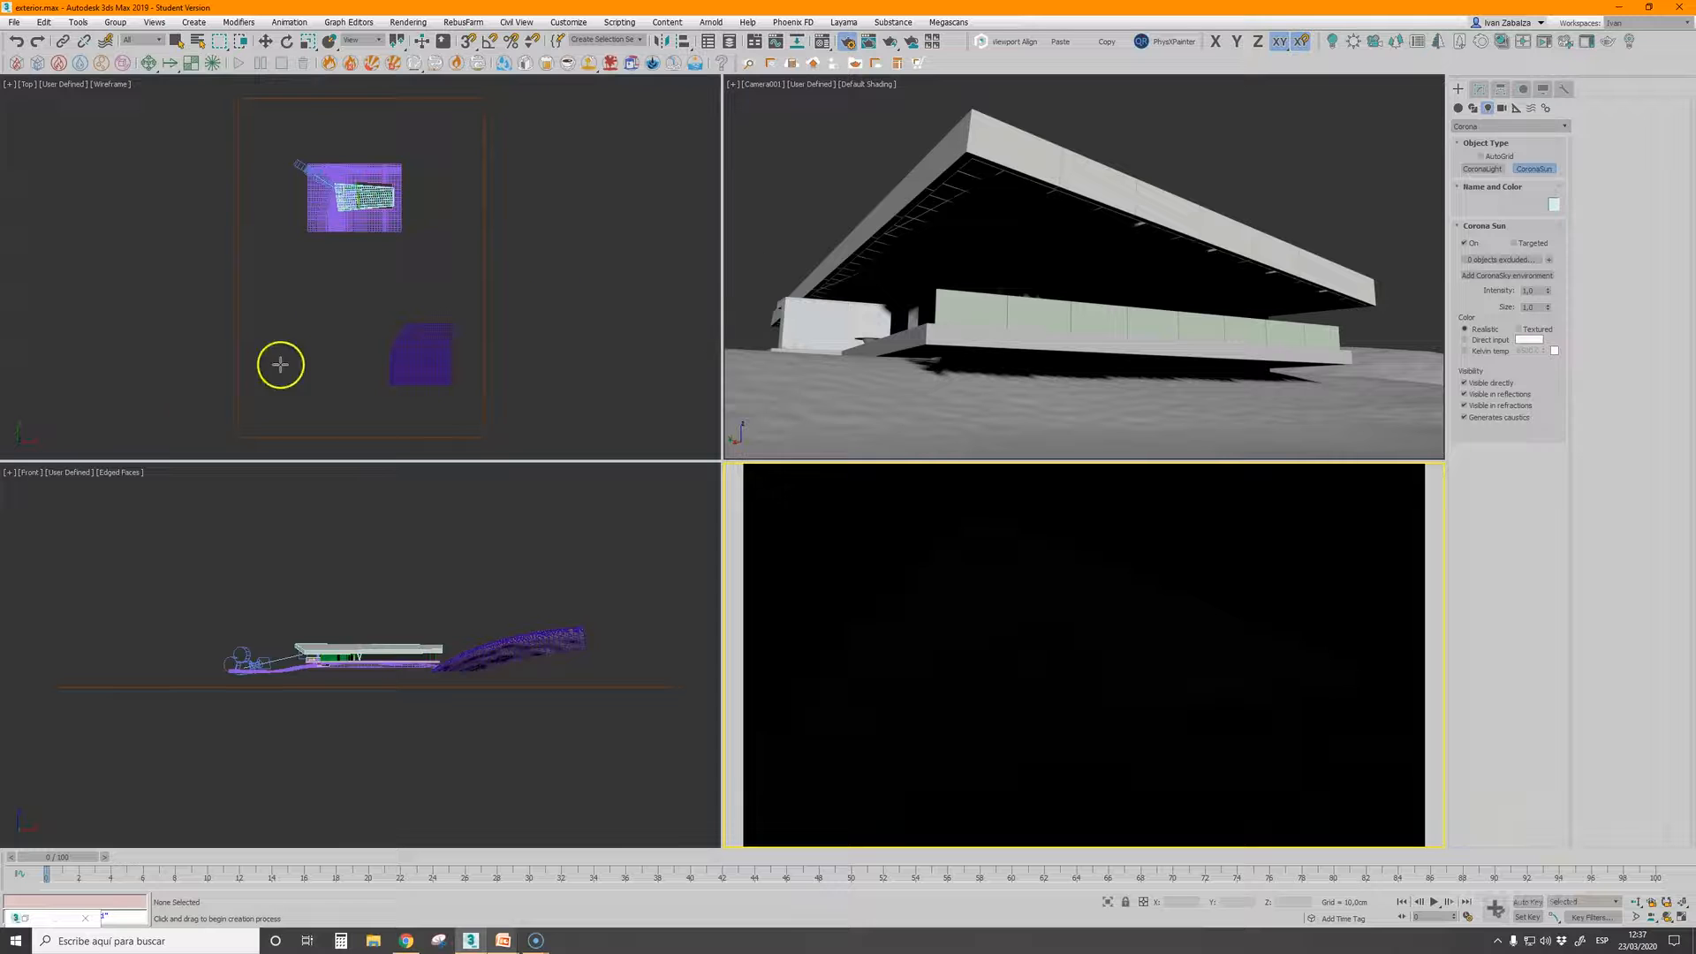
Place a targeted Corona Sun in the top view, aimed at the house, and add a Corona Sky environment
click(196, 402)
drag(353, 202, 353, 202)
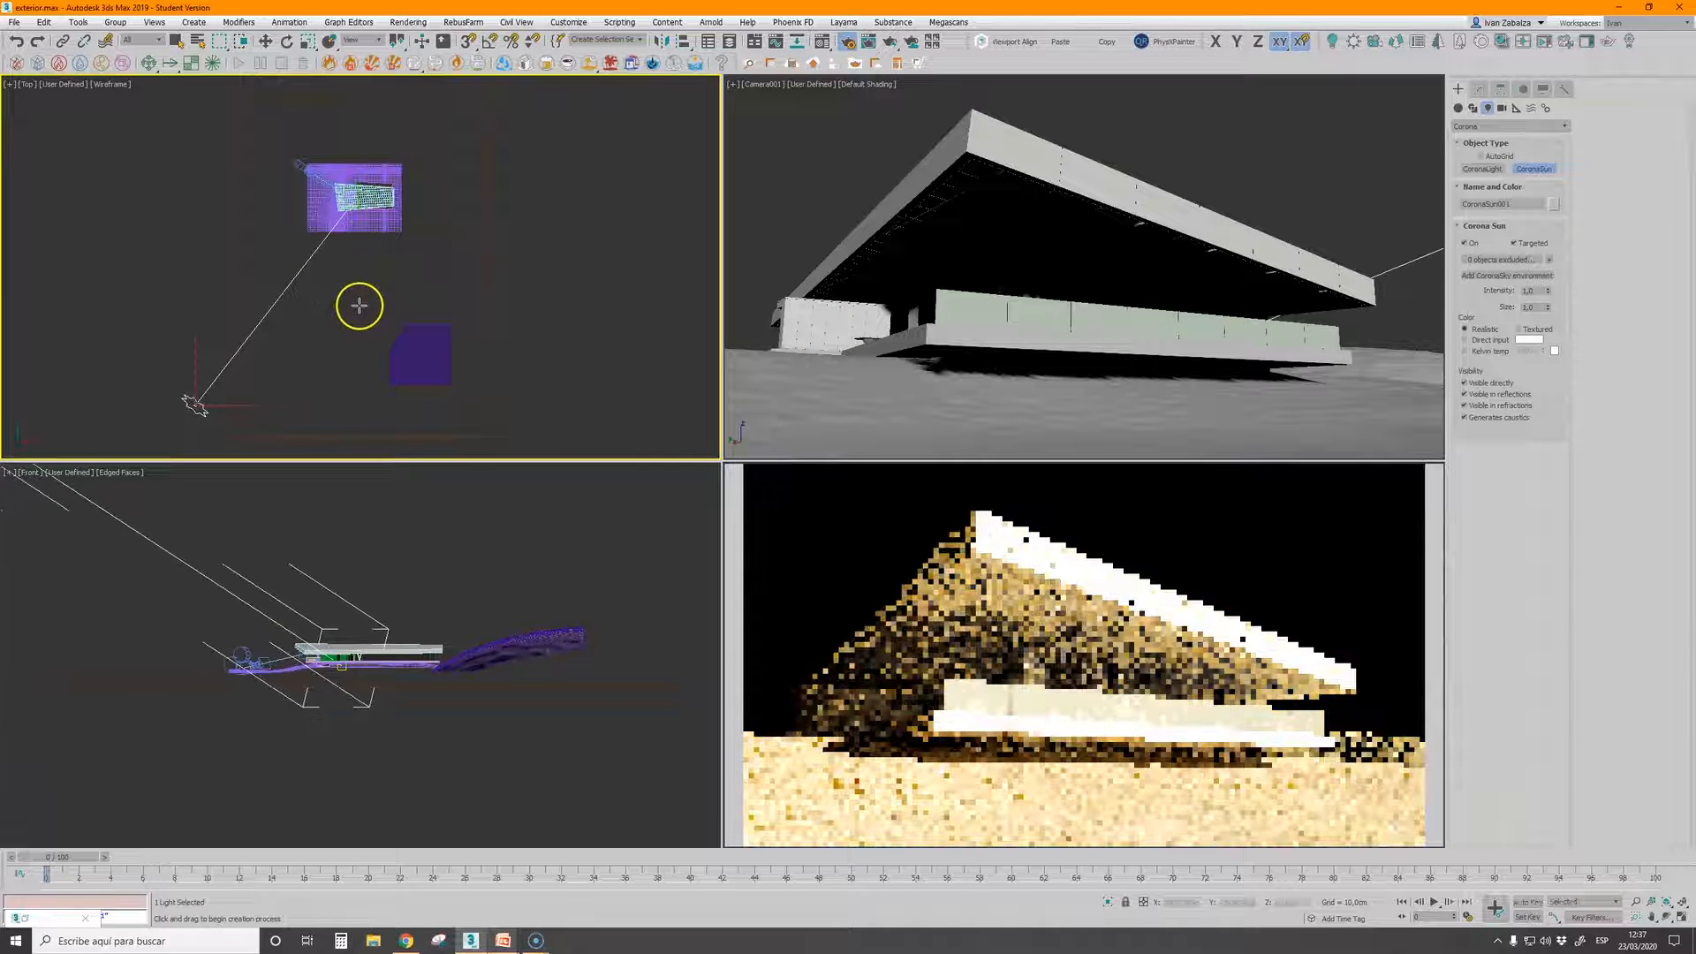
click(353, 360)
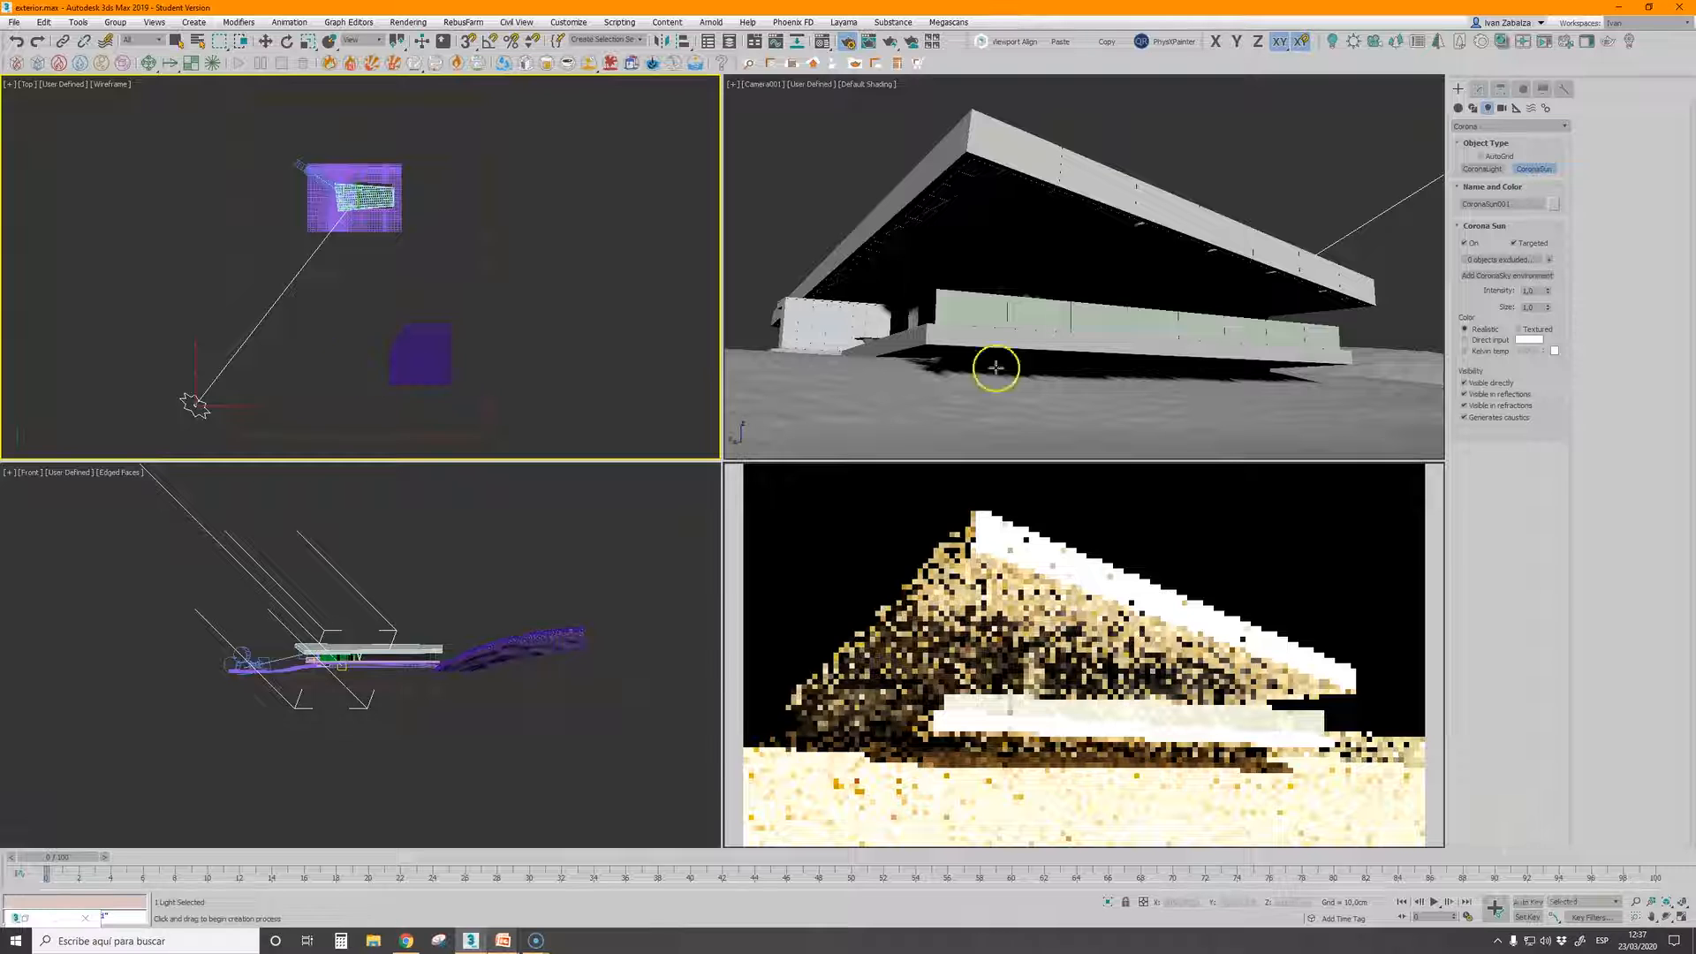
click(1505, 275)
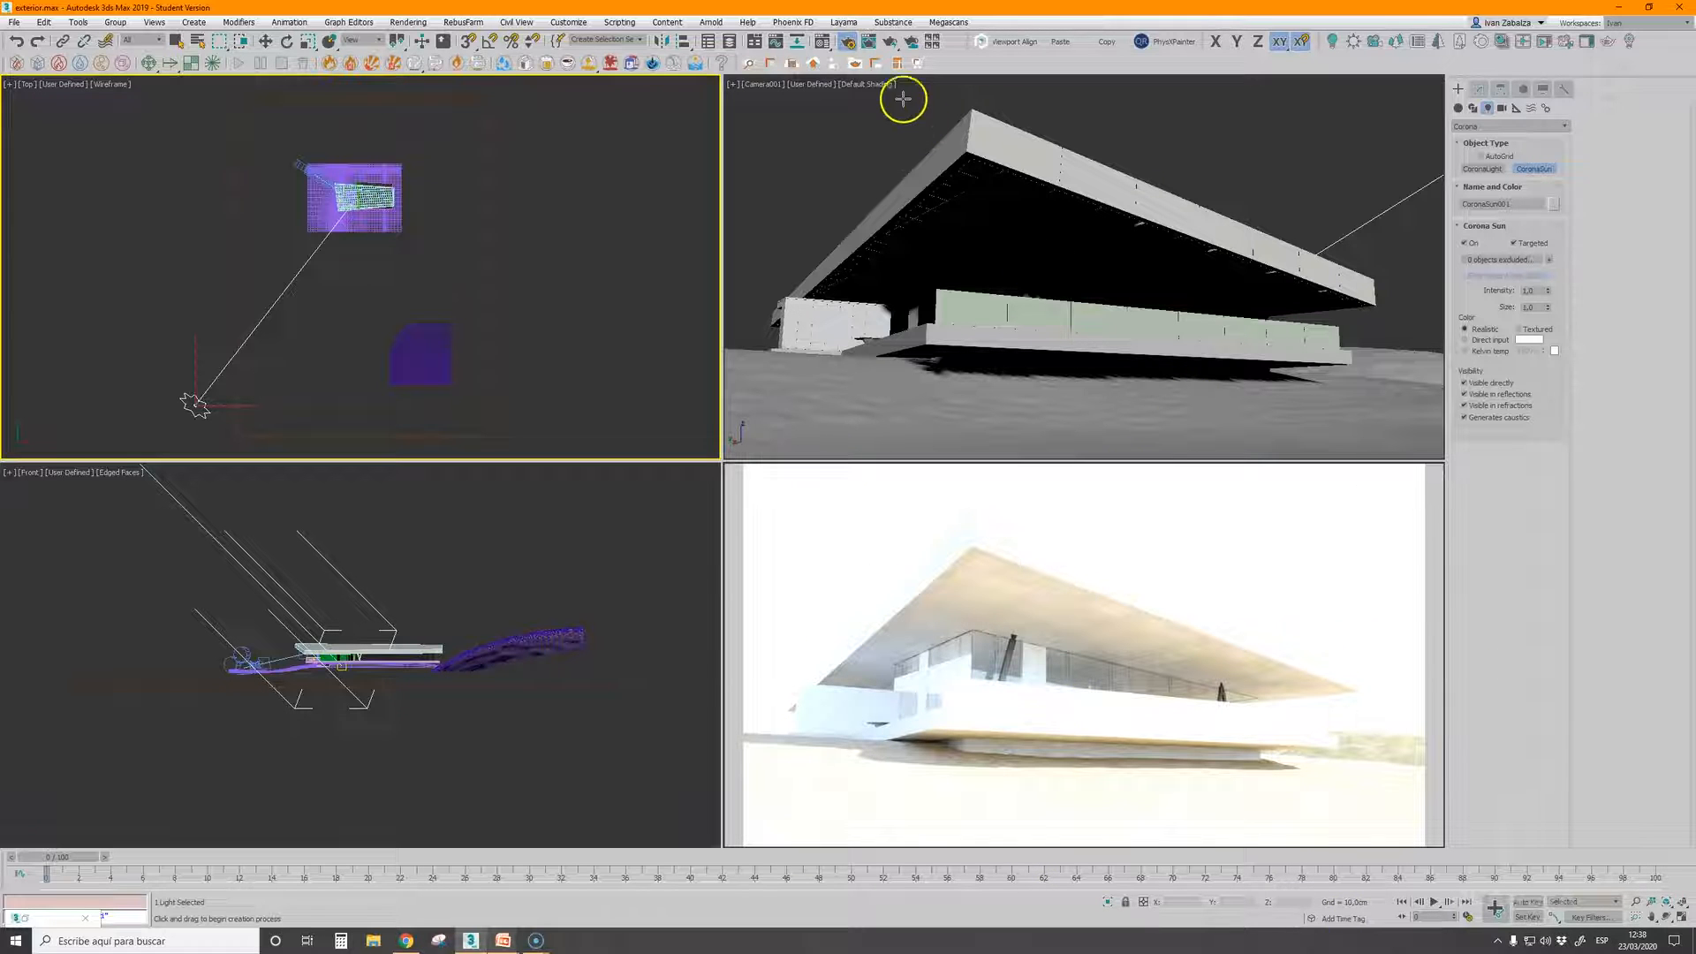
Lower the simple exposure in the Corona camera render settings to about -2.9 EV
click(845, 39)
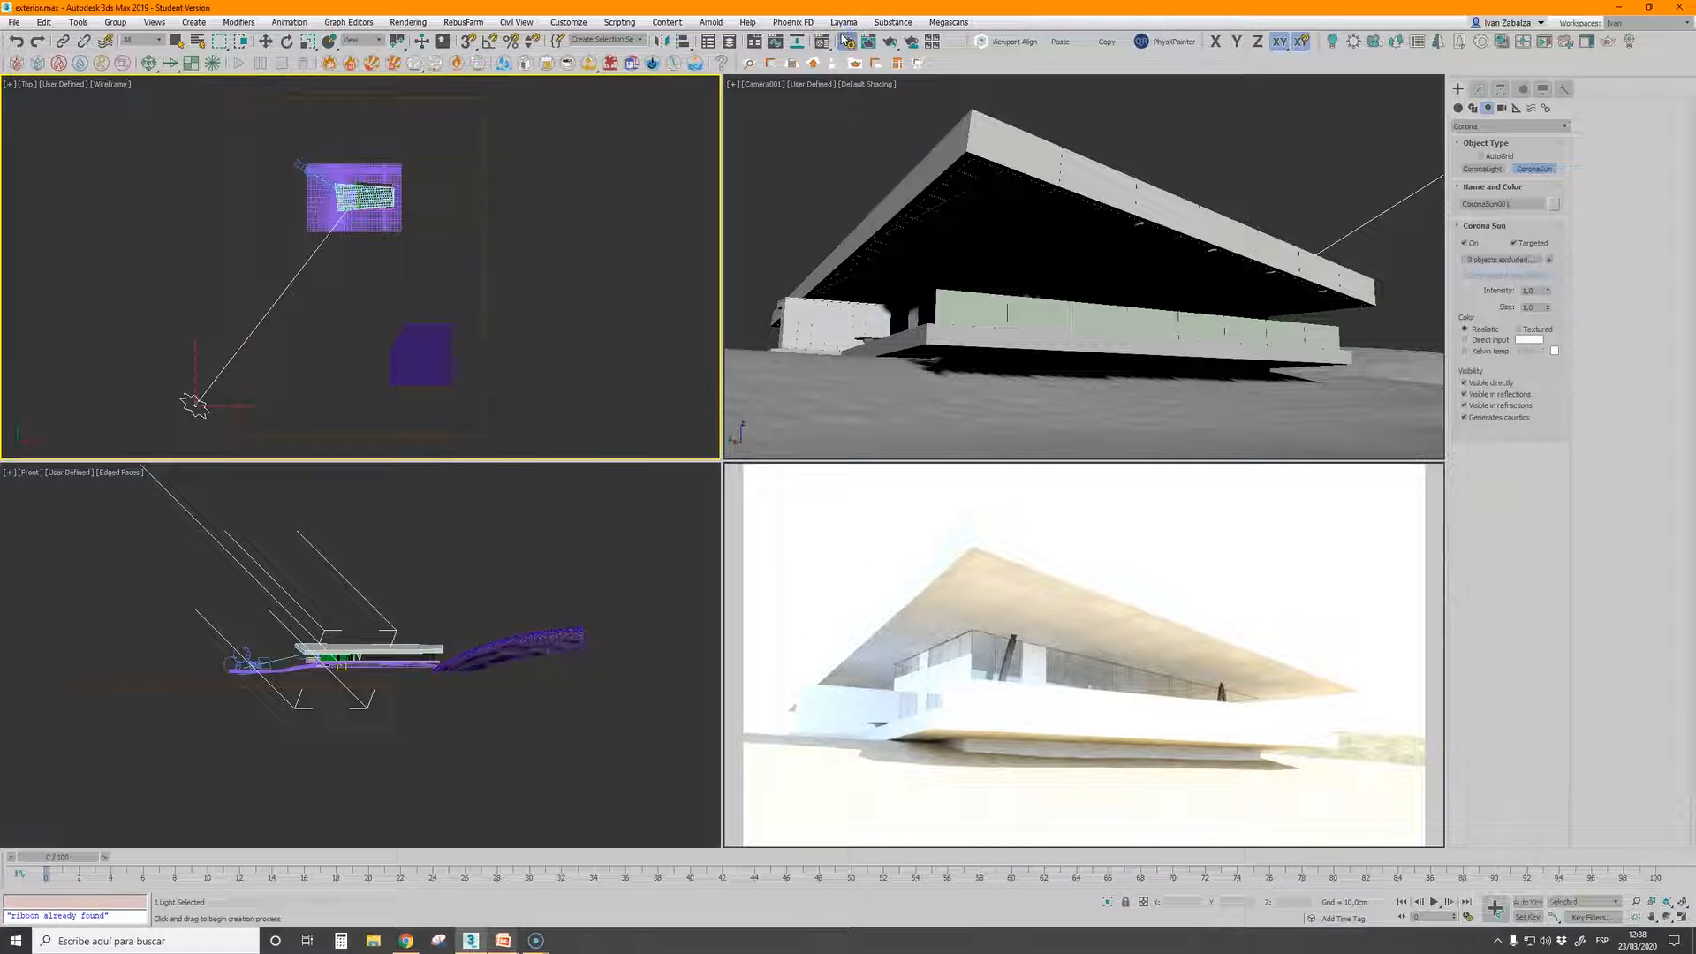
click(305, 196)
click(326, 194)
drag(364, 252, 376, 446)
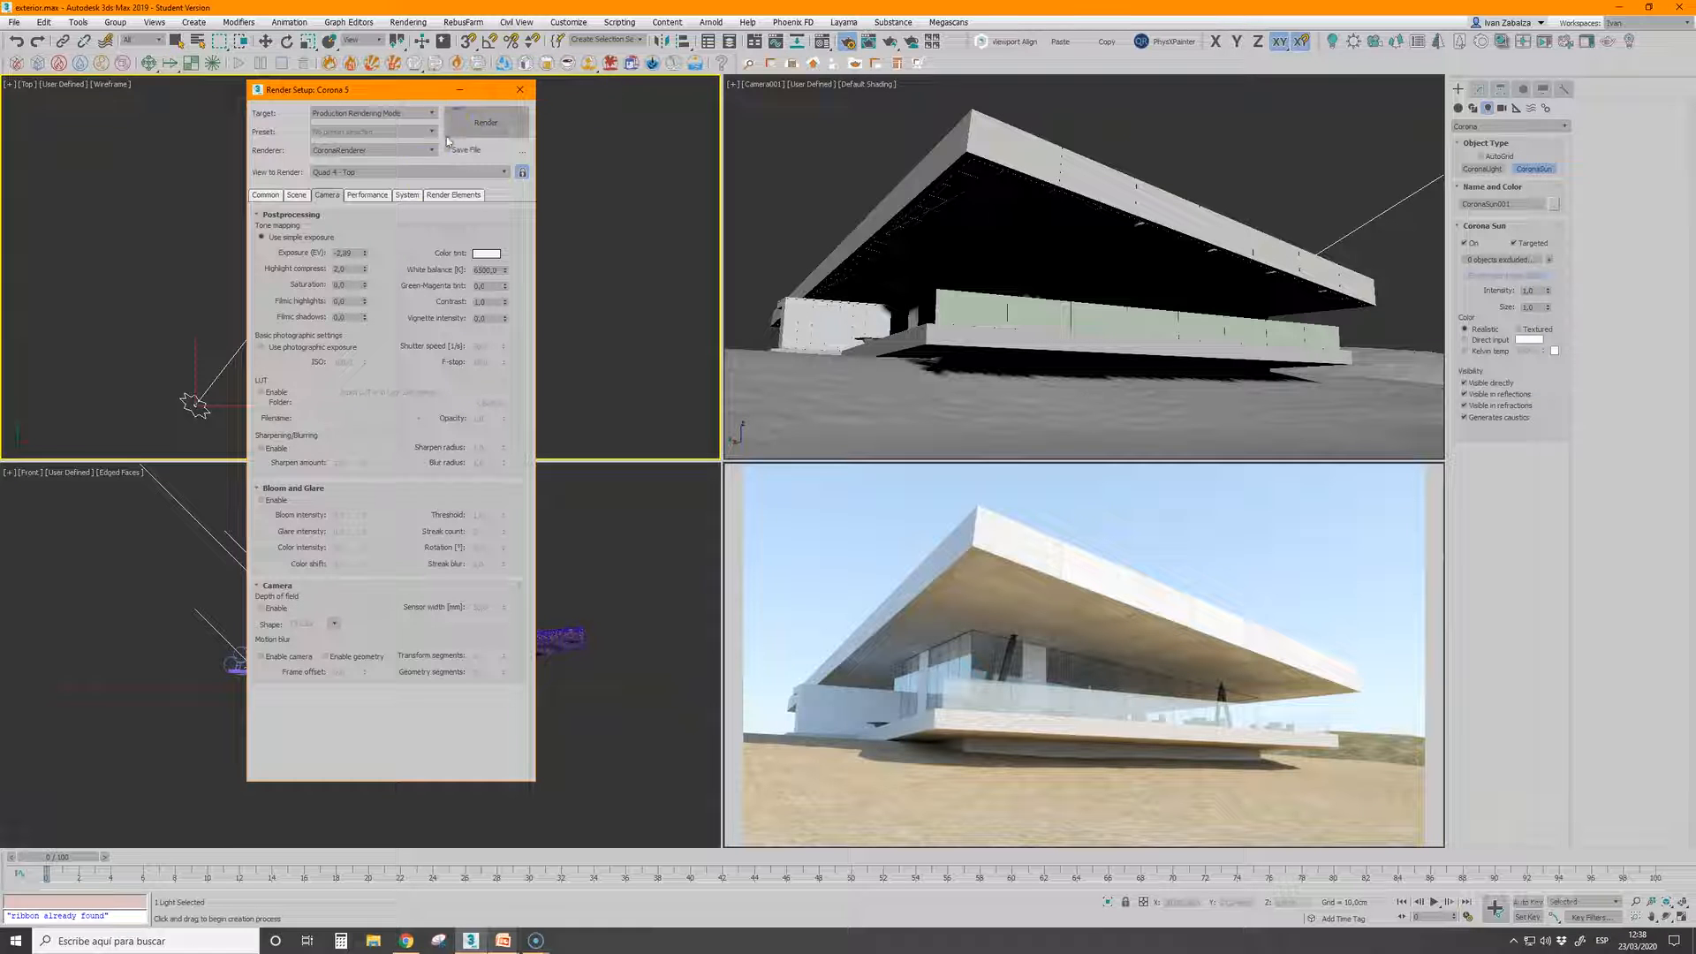
click(459, 89)
Reposition the Corona Sun relative to the house in the top and front views to change the light direction and height
right_click(244, 345)
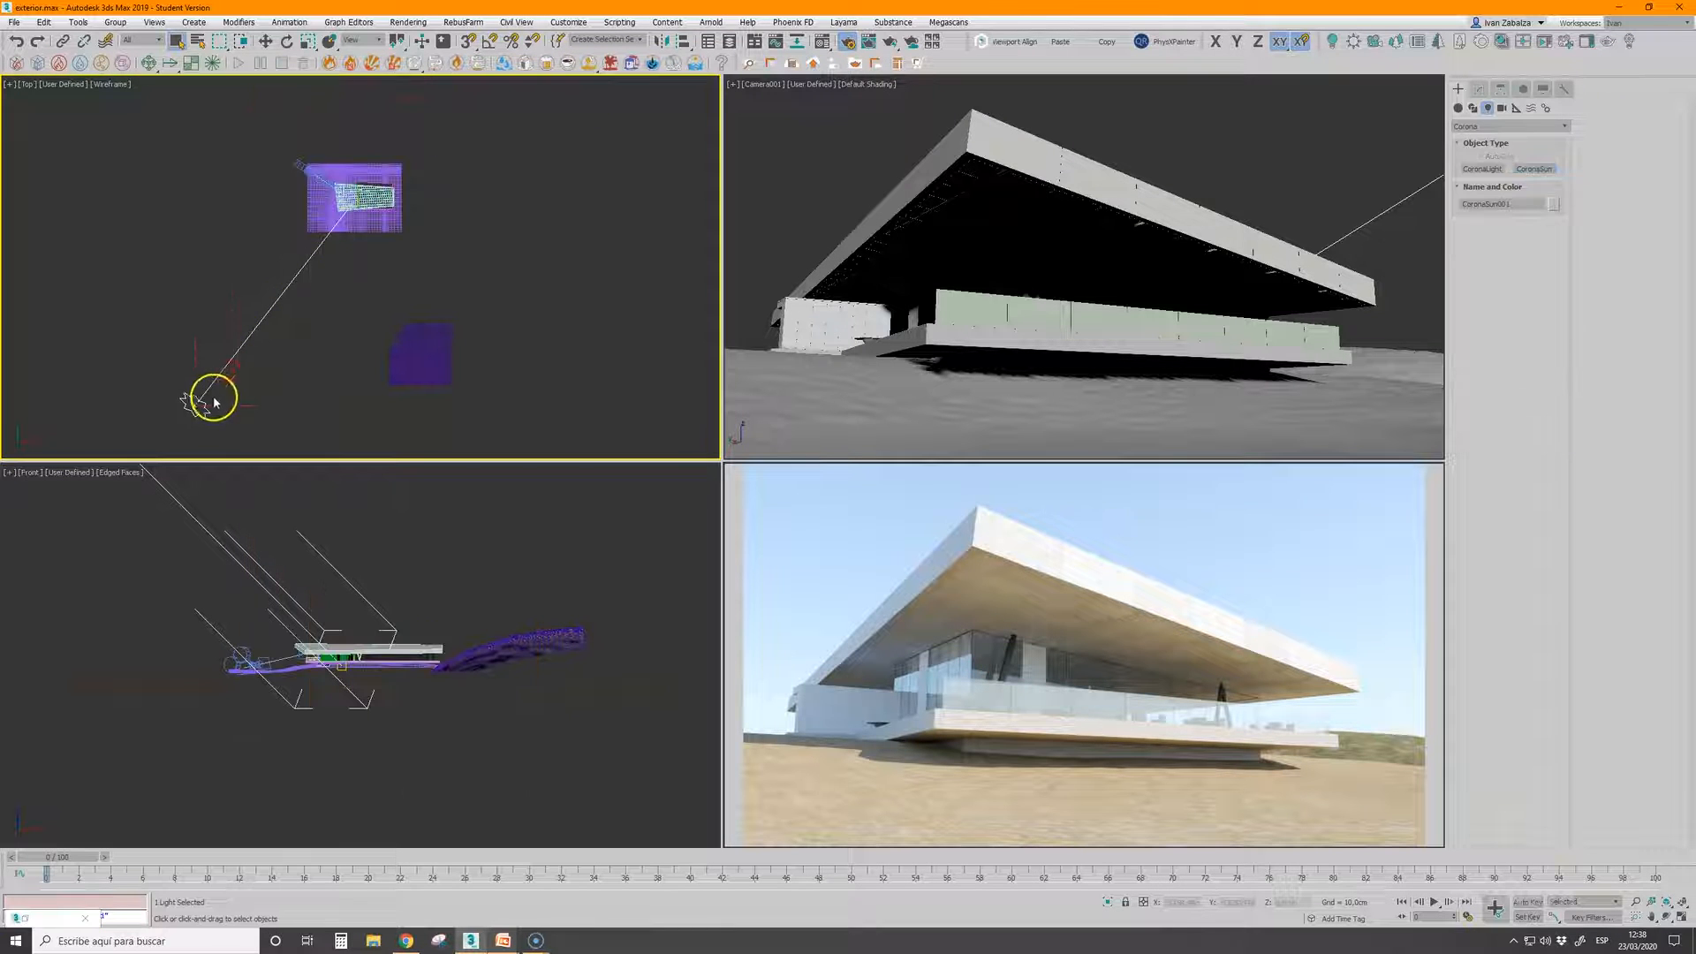
key(w)
drag(207, 387, 178, 306)
drag(295, 651, 240, 623)
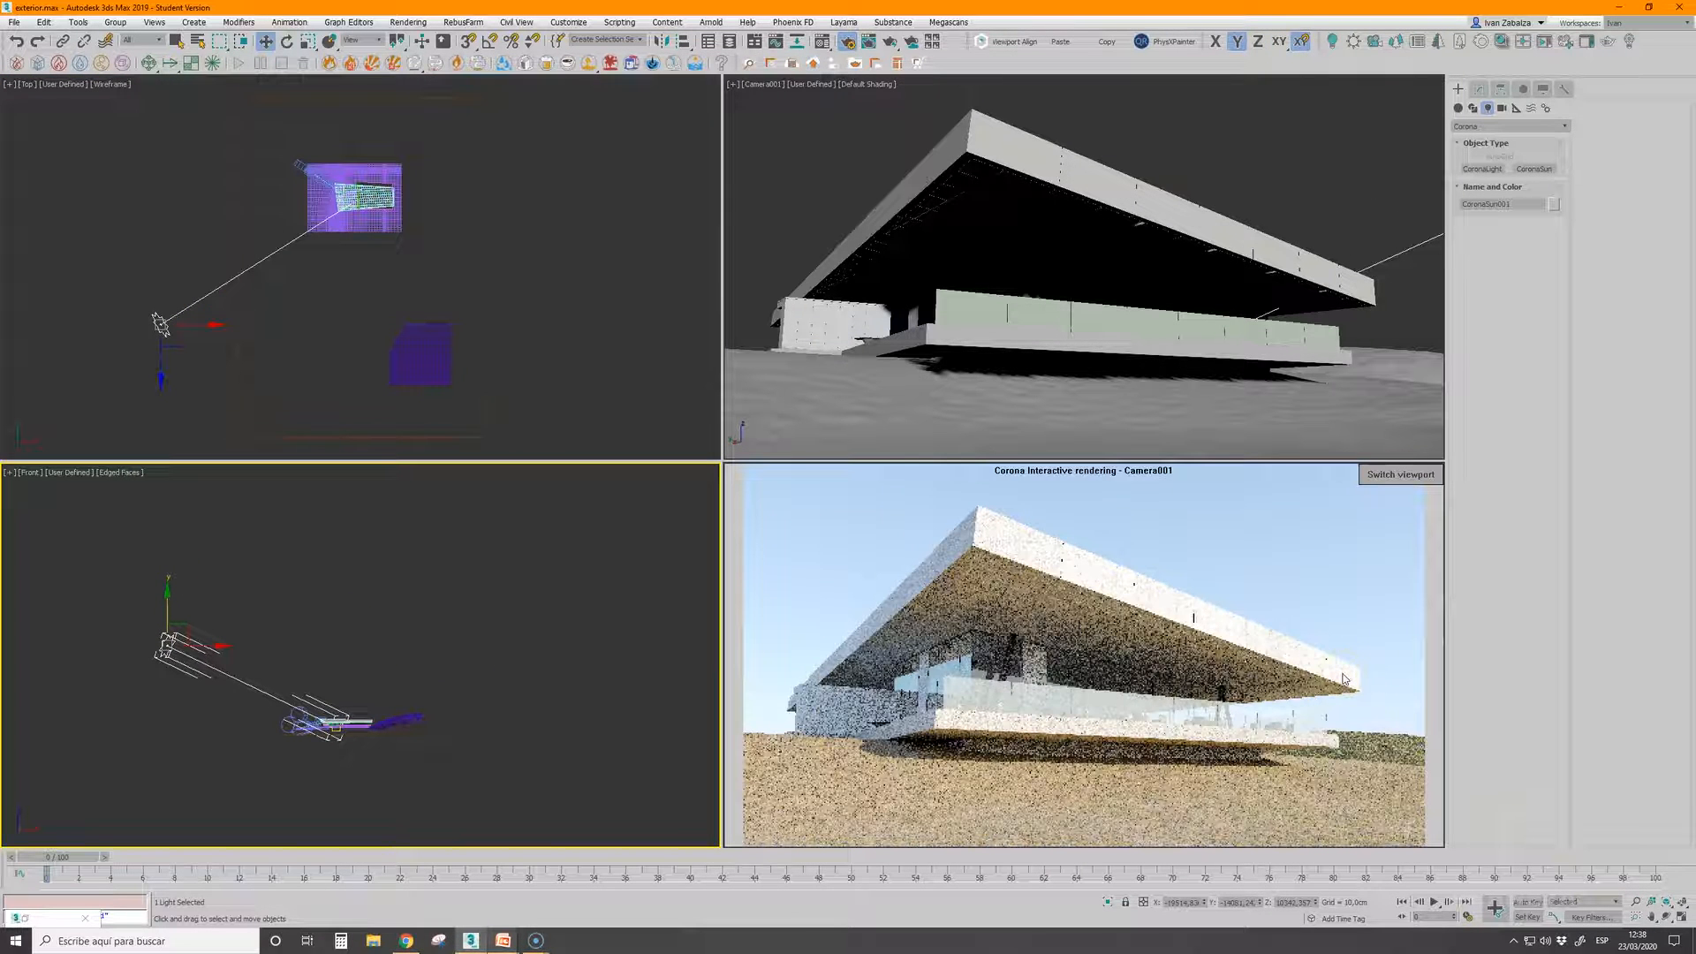
Stop the Corona interactive rendering session docked in the viewport
click(1206, 676)
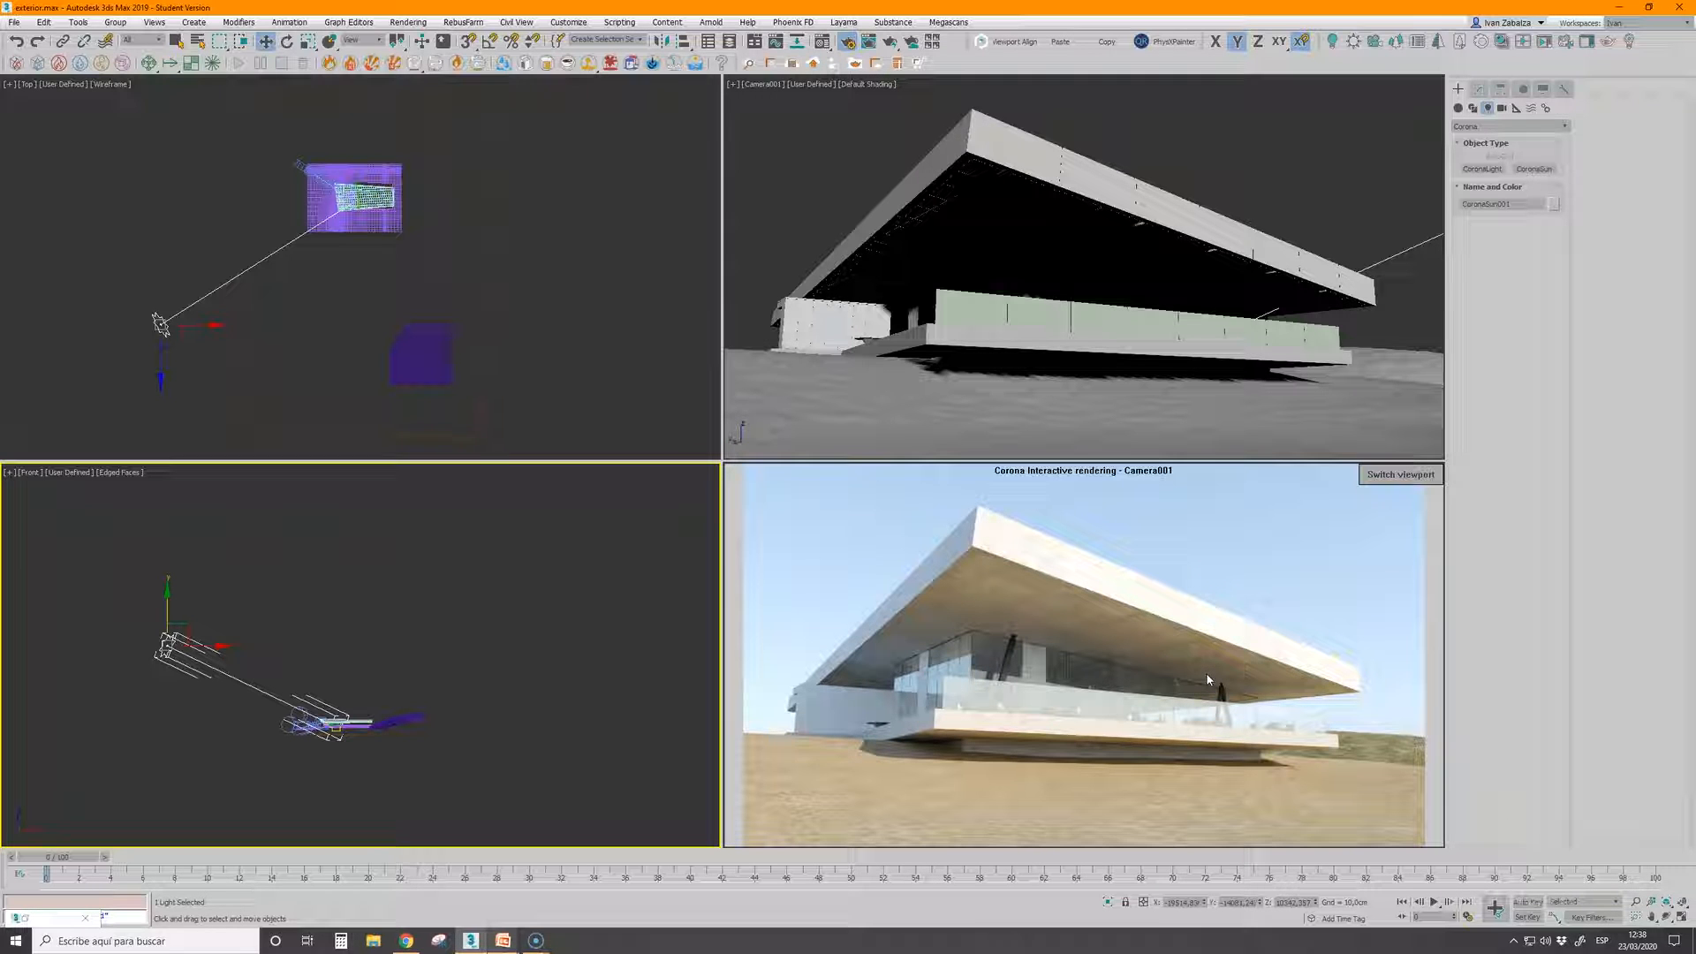
right_click(1205, 605)
click(1236, 656)
click(614, 404)
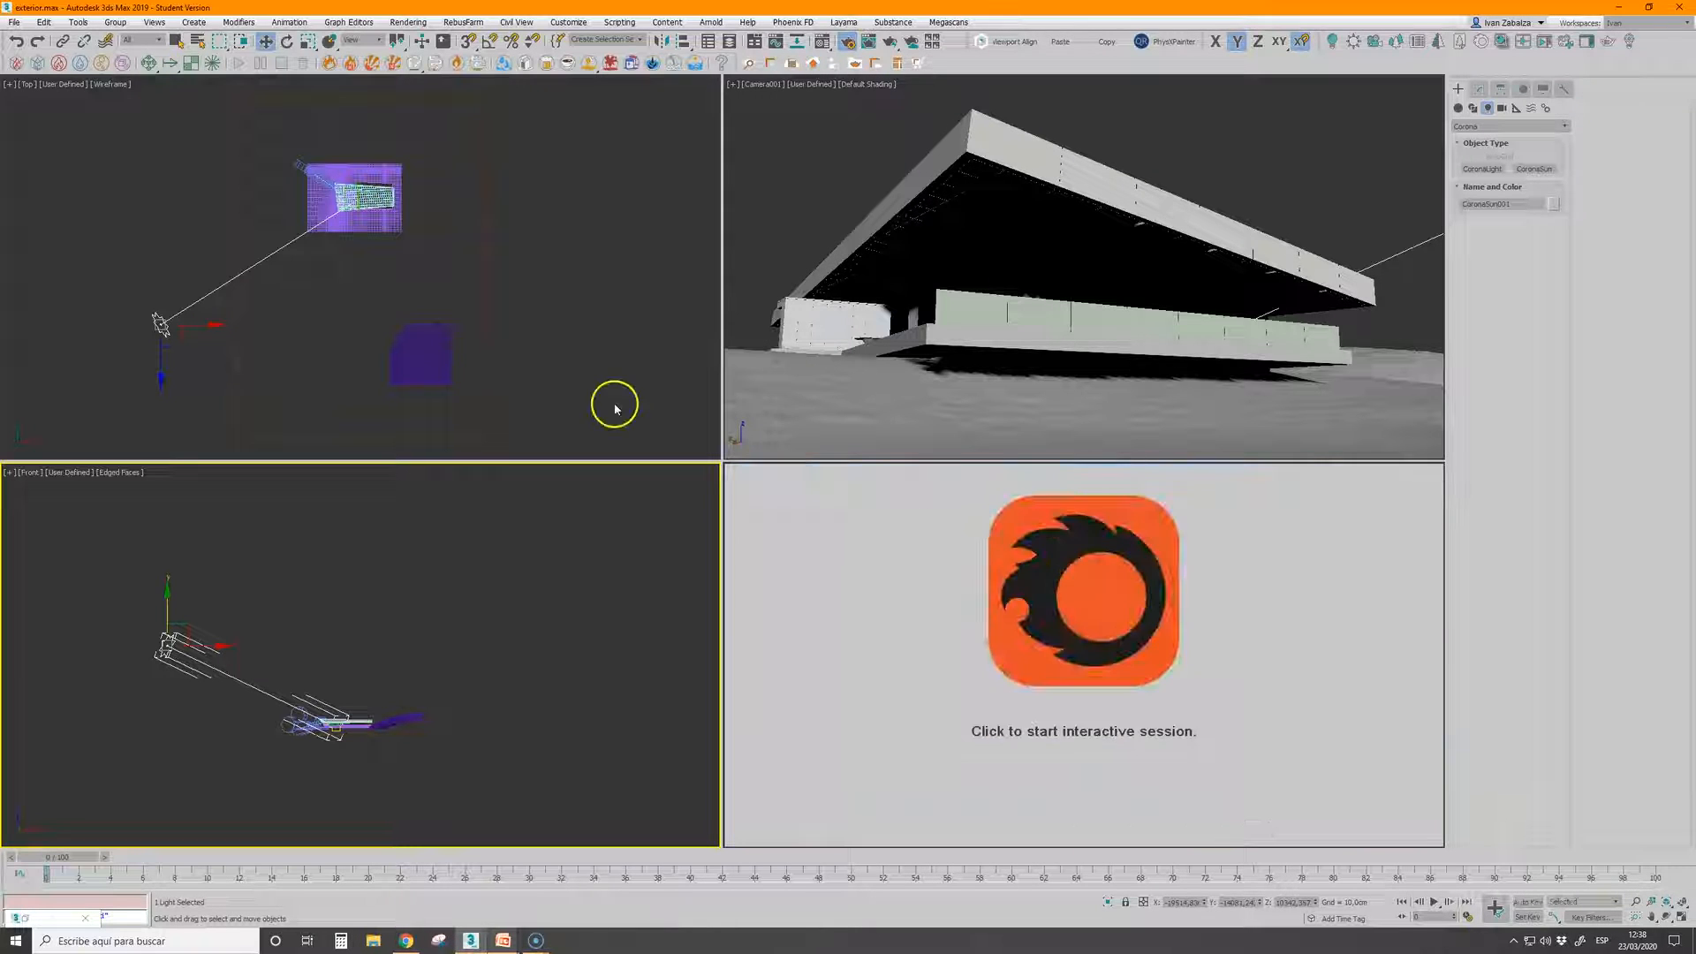
Open the scene interior.max without saving the changes to the exterior scene
click(11, 22)
click(49, 83)
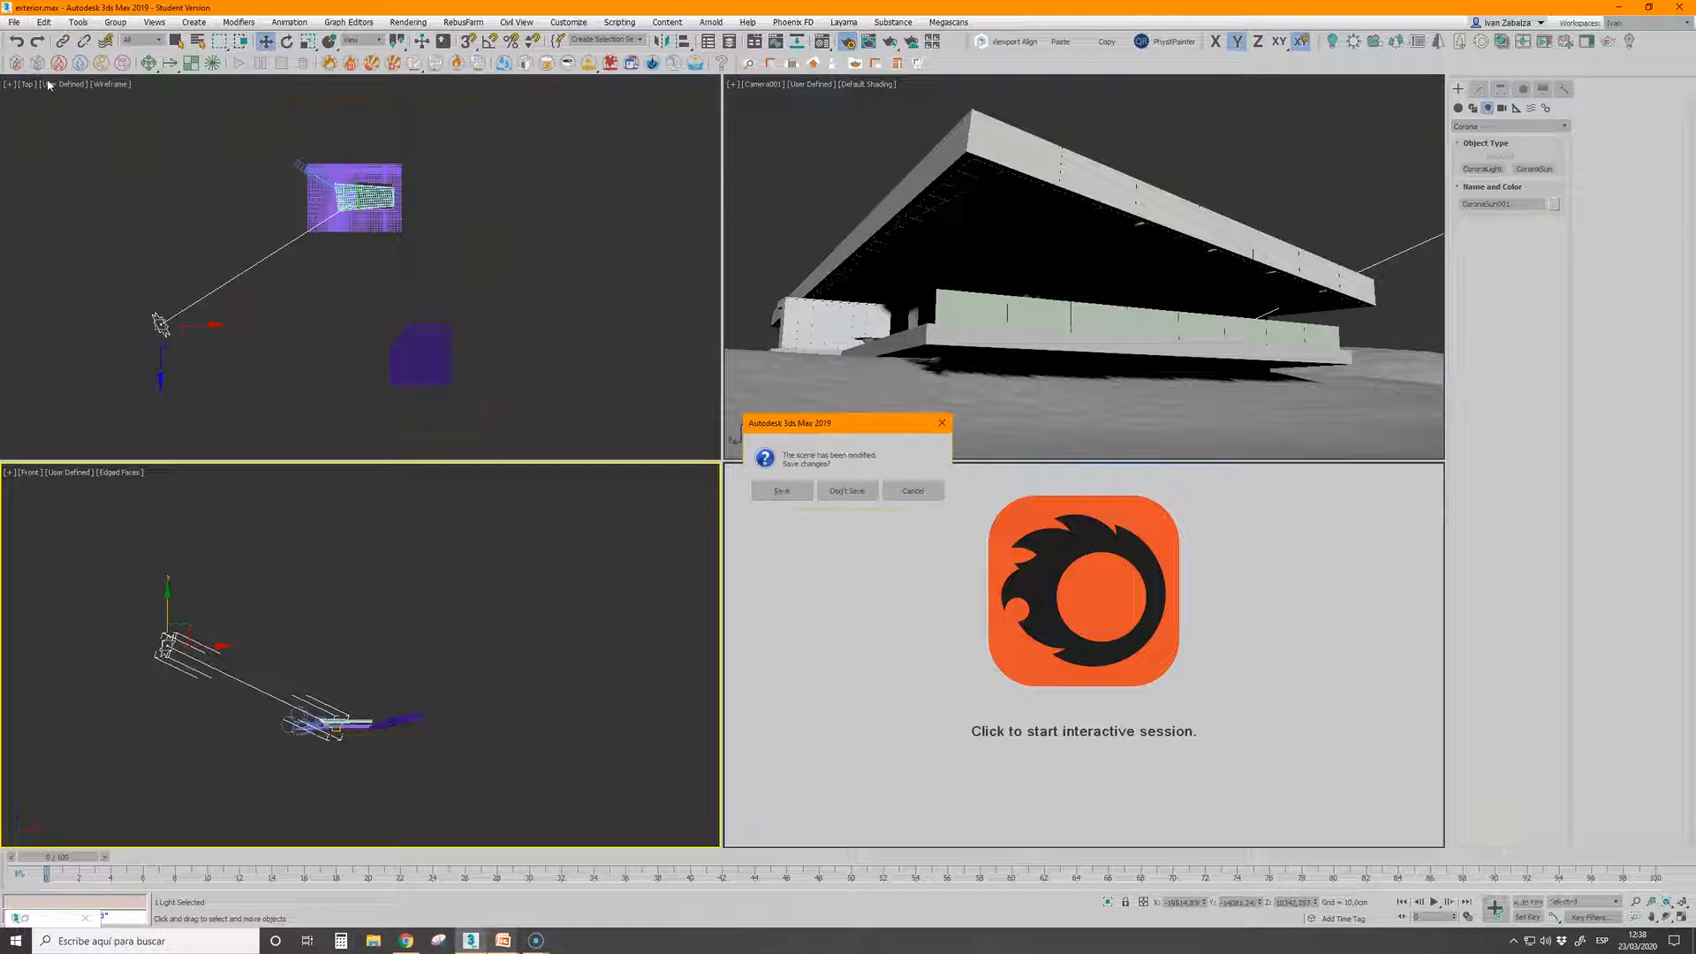
click(859, 492)
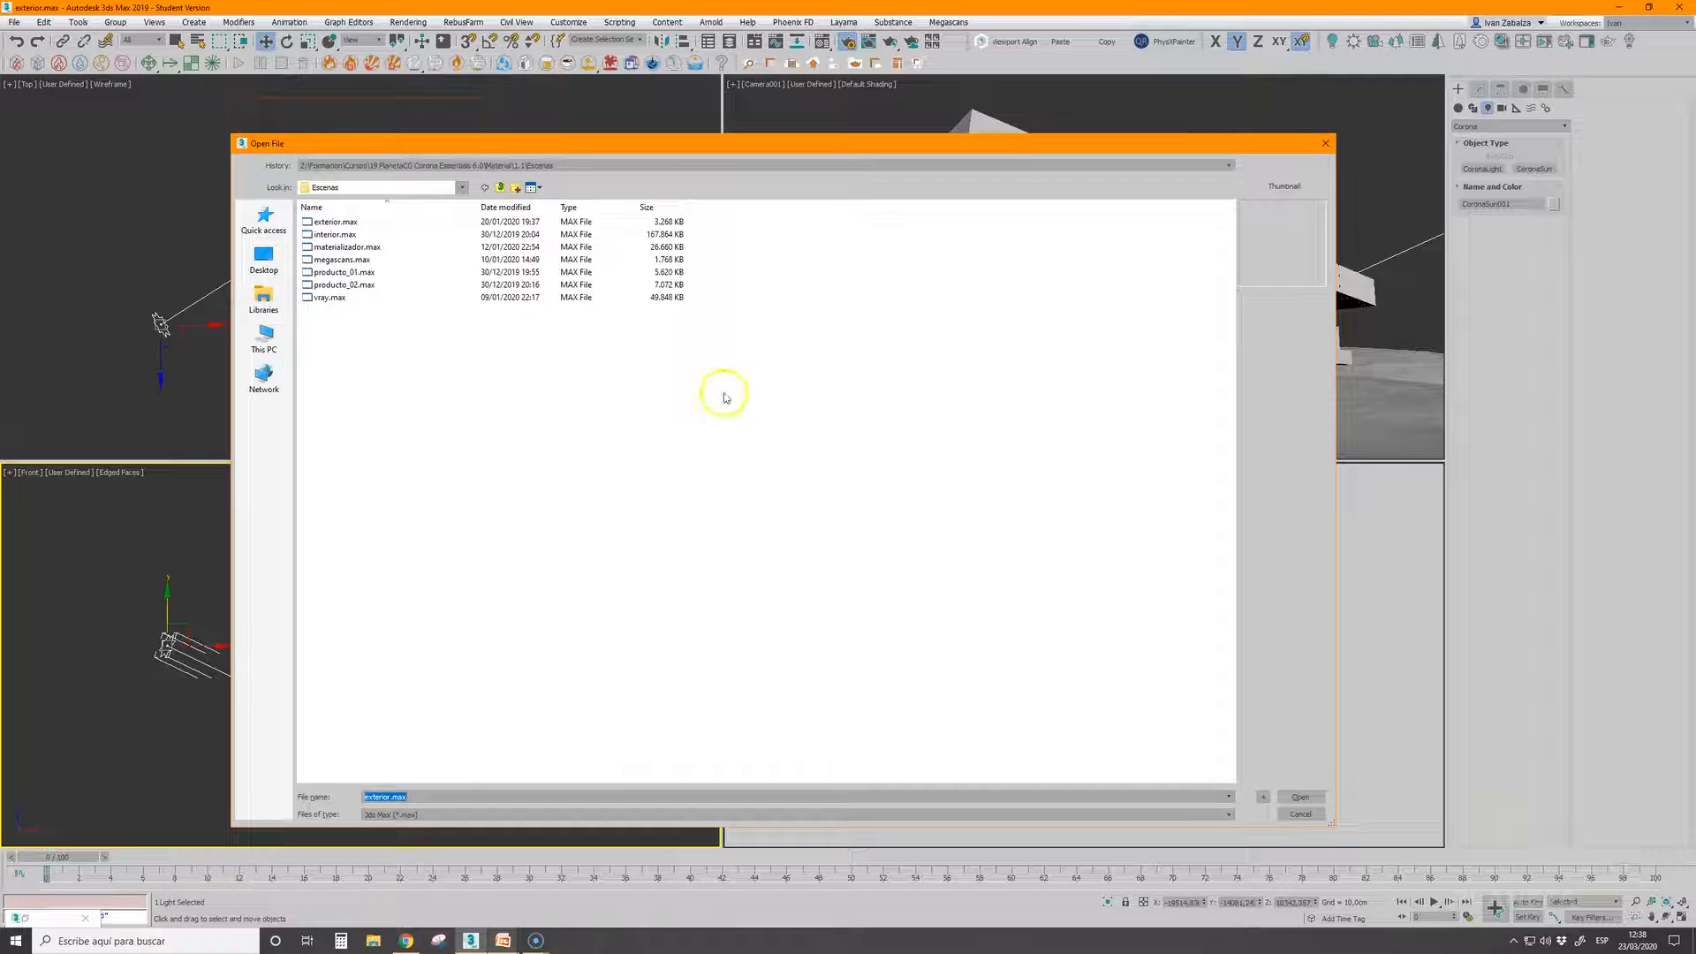
click(334, 234)
click(1305, 795)
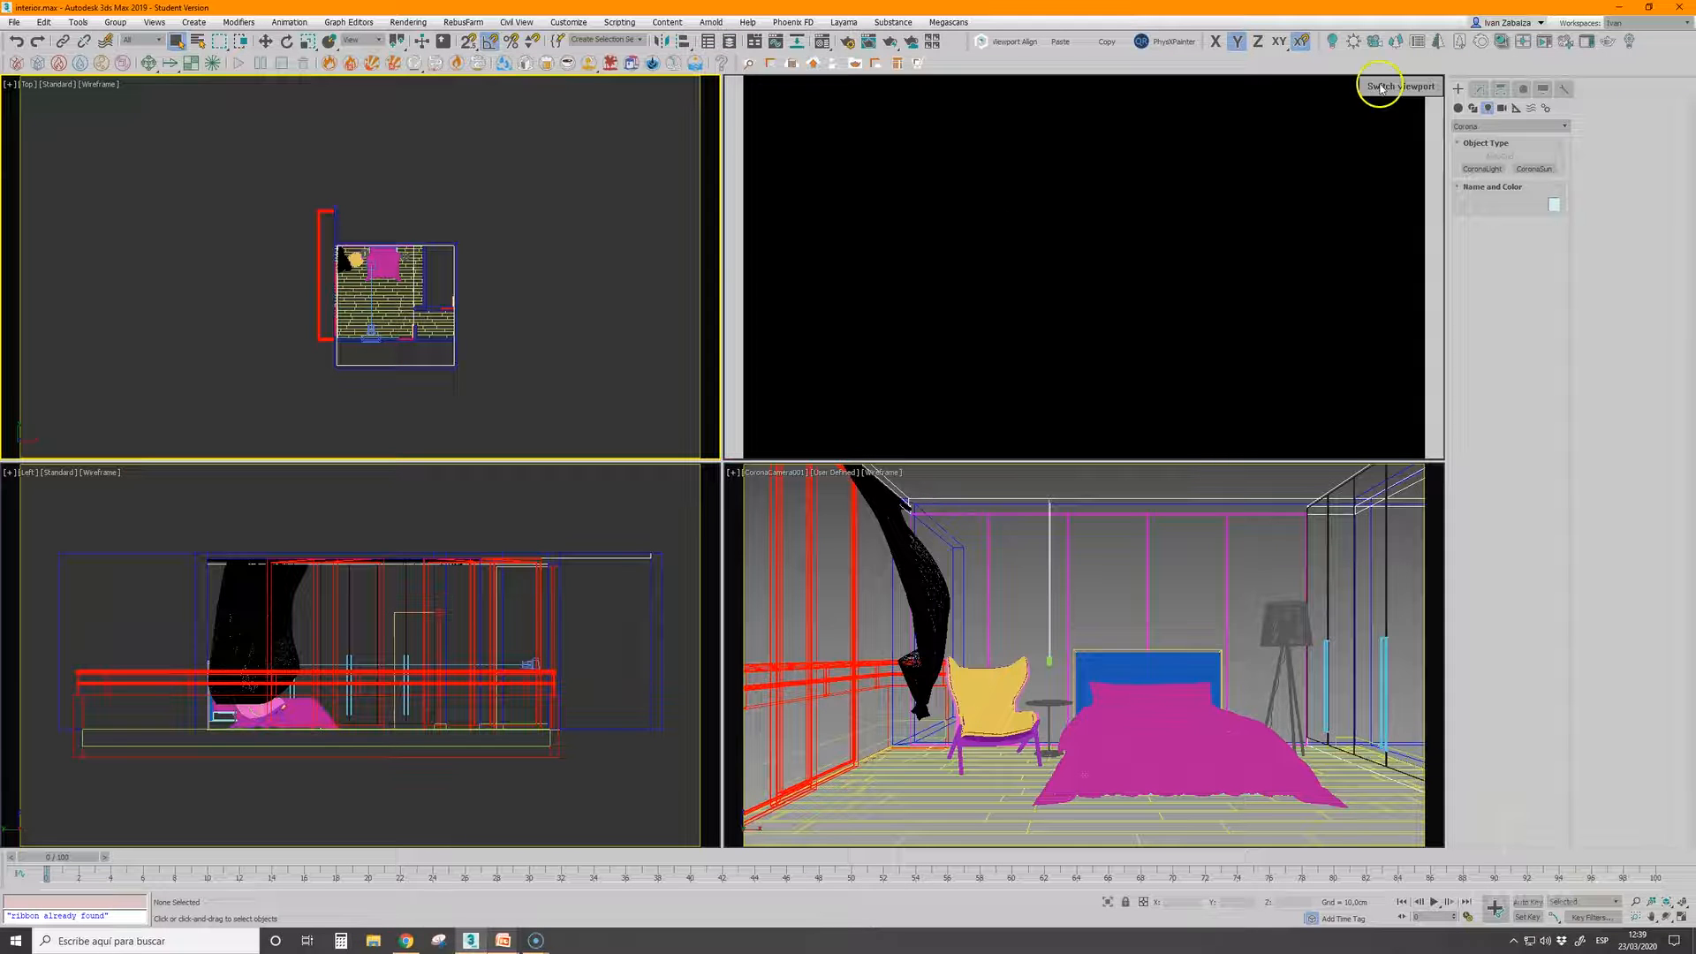
Place a targeted Corona Sun outside the bedroom's glazed wall, aimed into the room, and add a Corona Sky environment
click(1381, 88)
click(1533, 167)
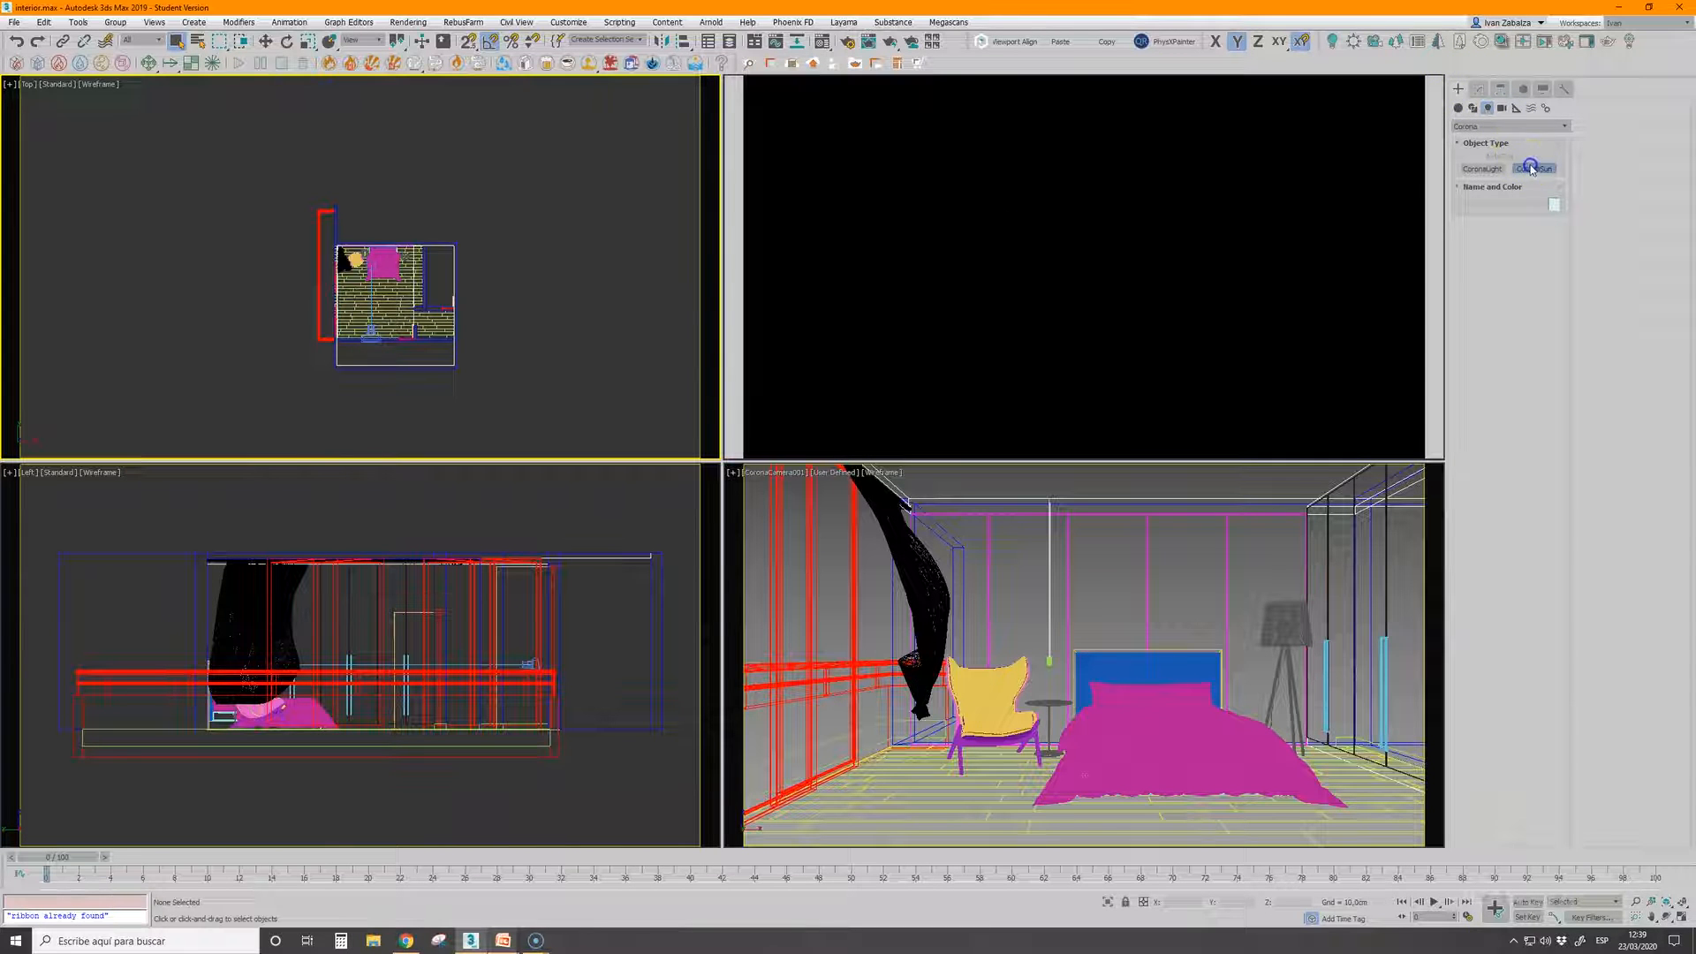
drag(57, 370, 358, 387)
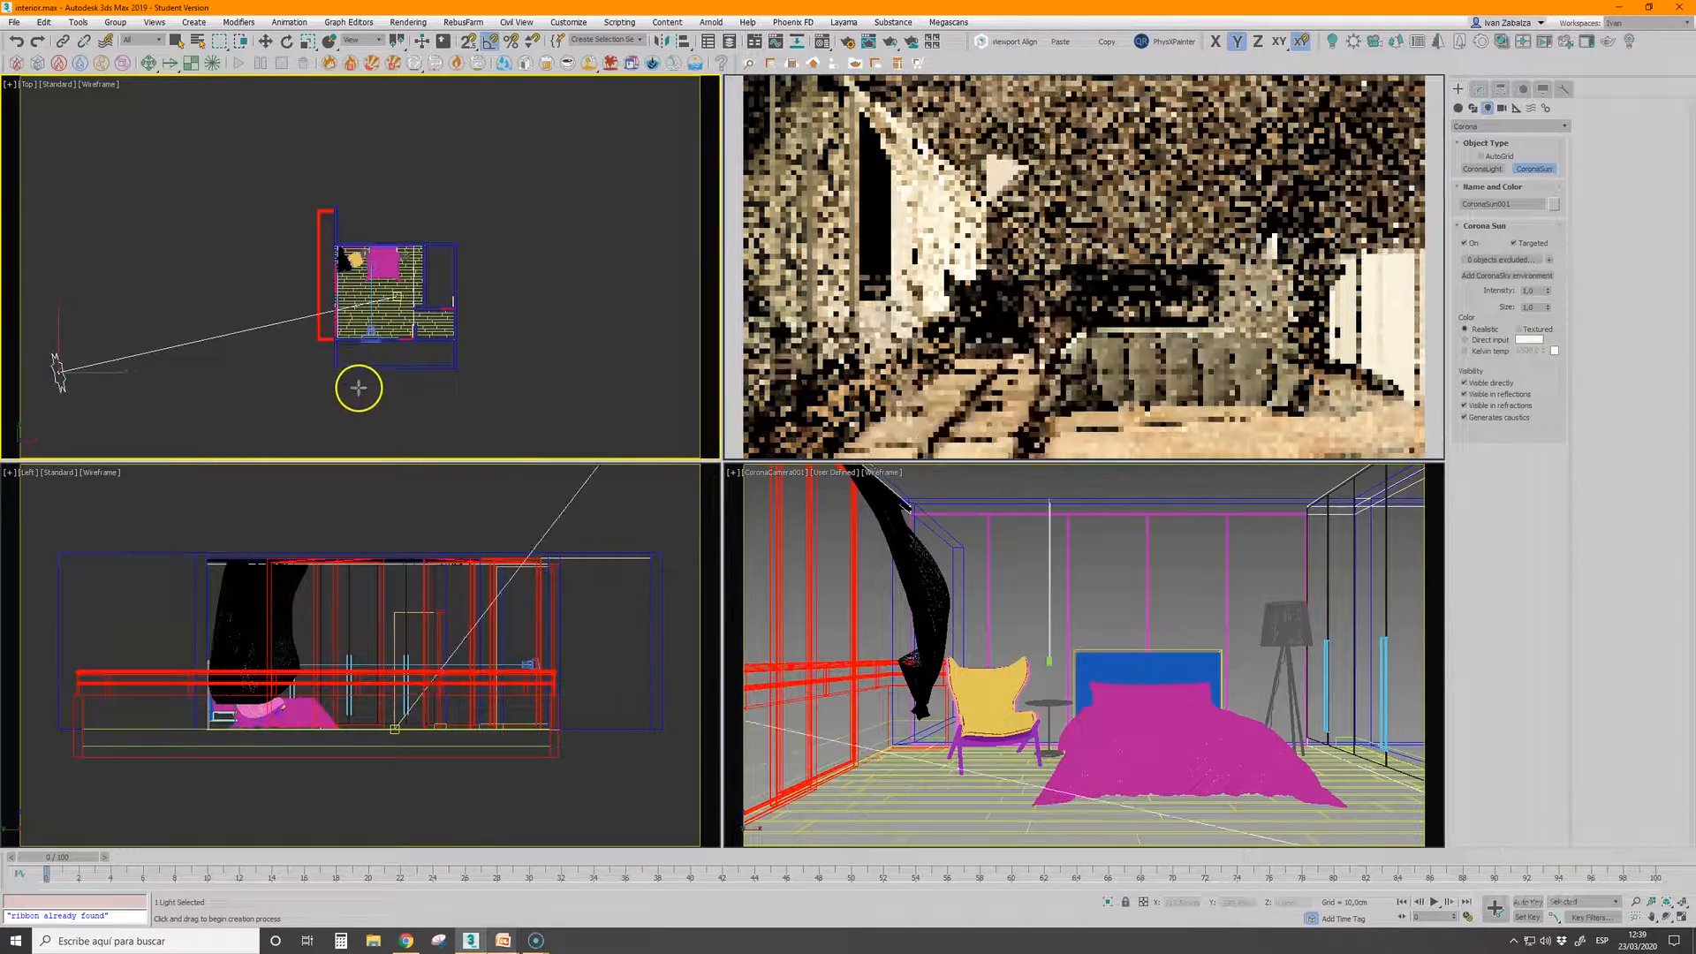
click(356, 391)
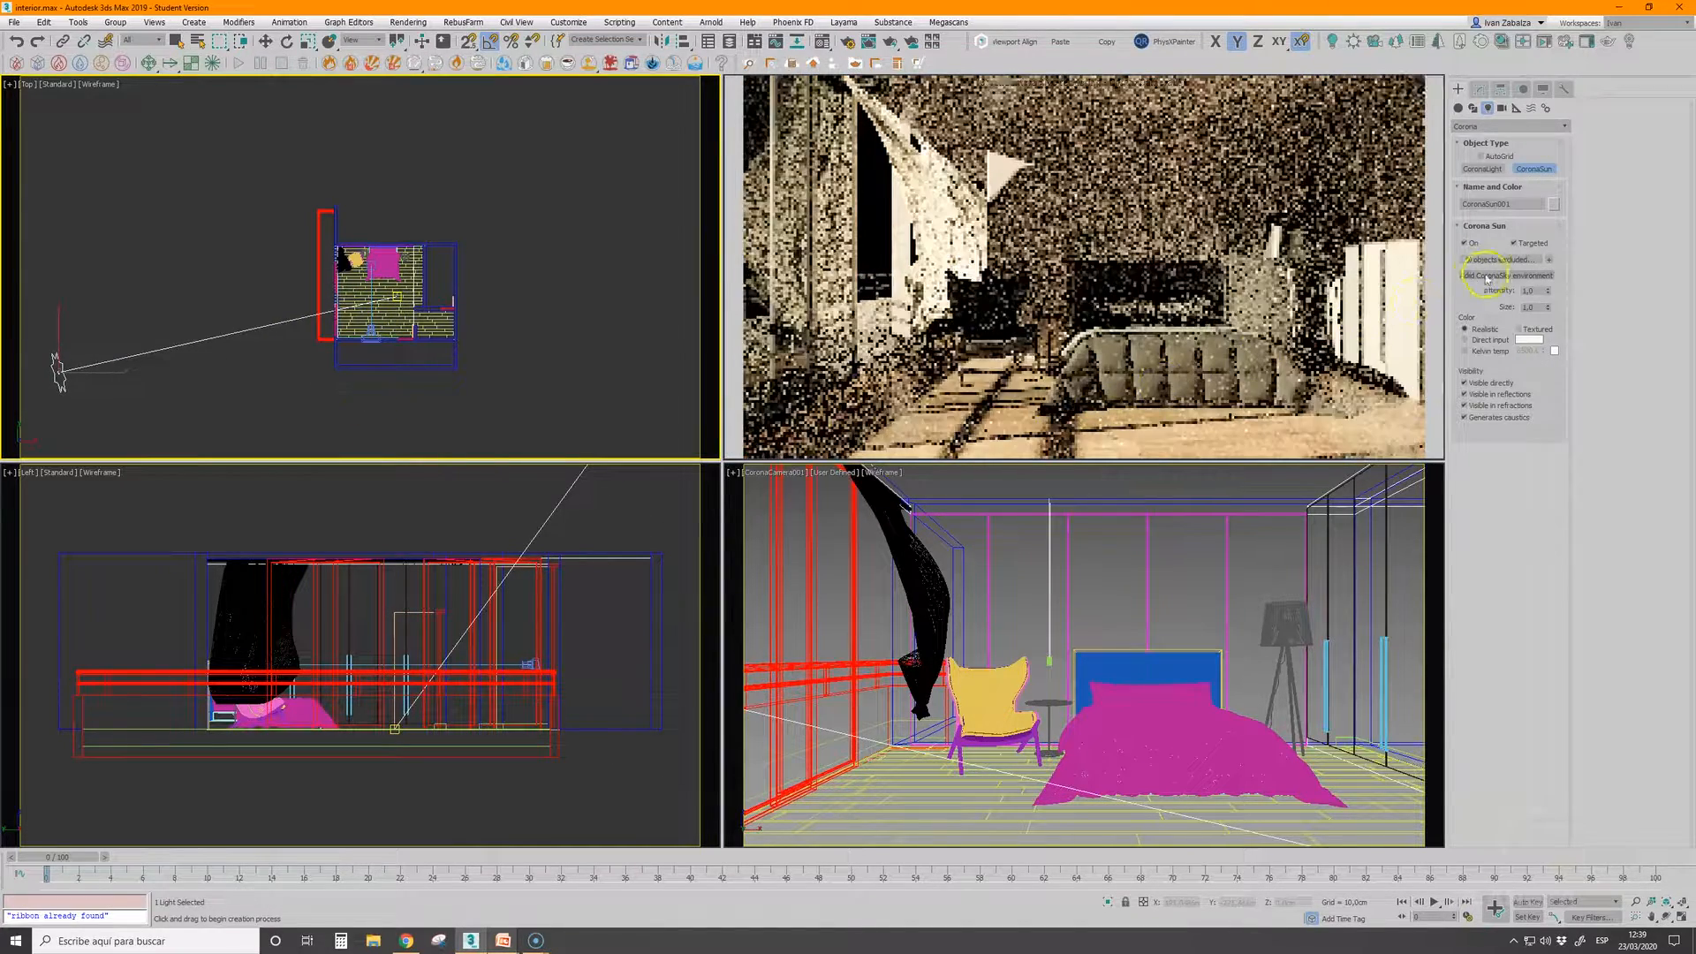
click(1487, 279)
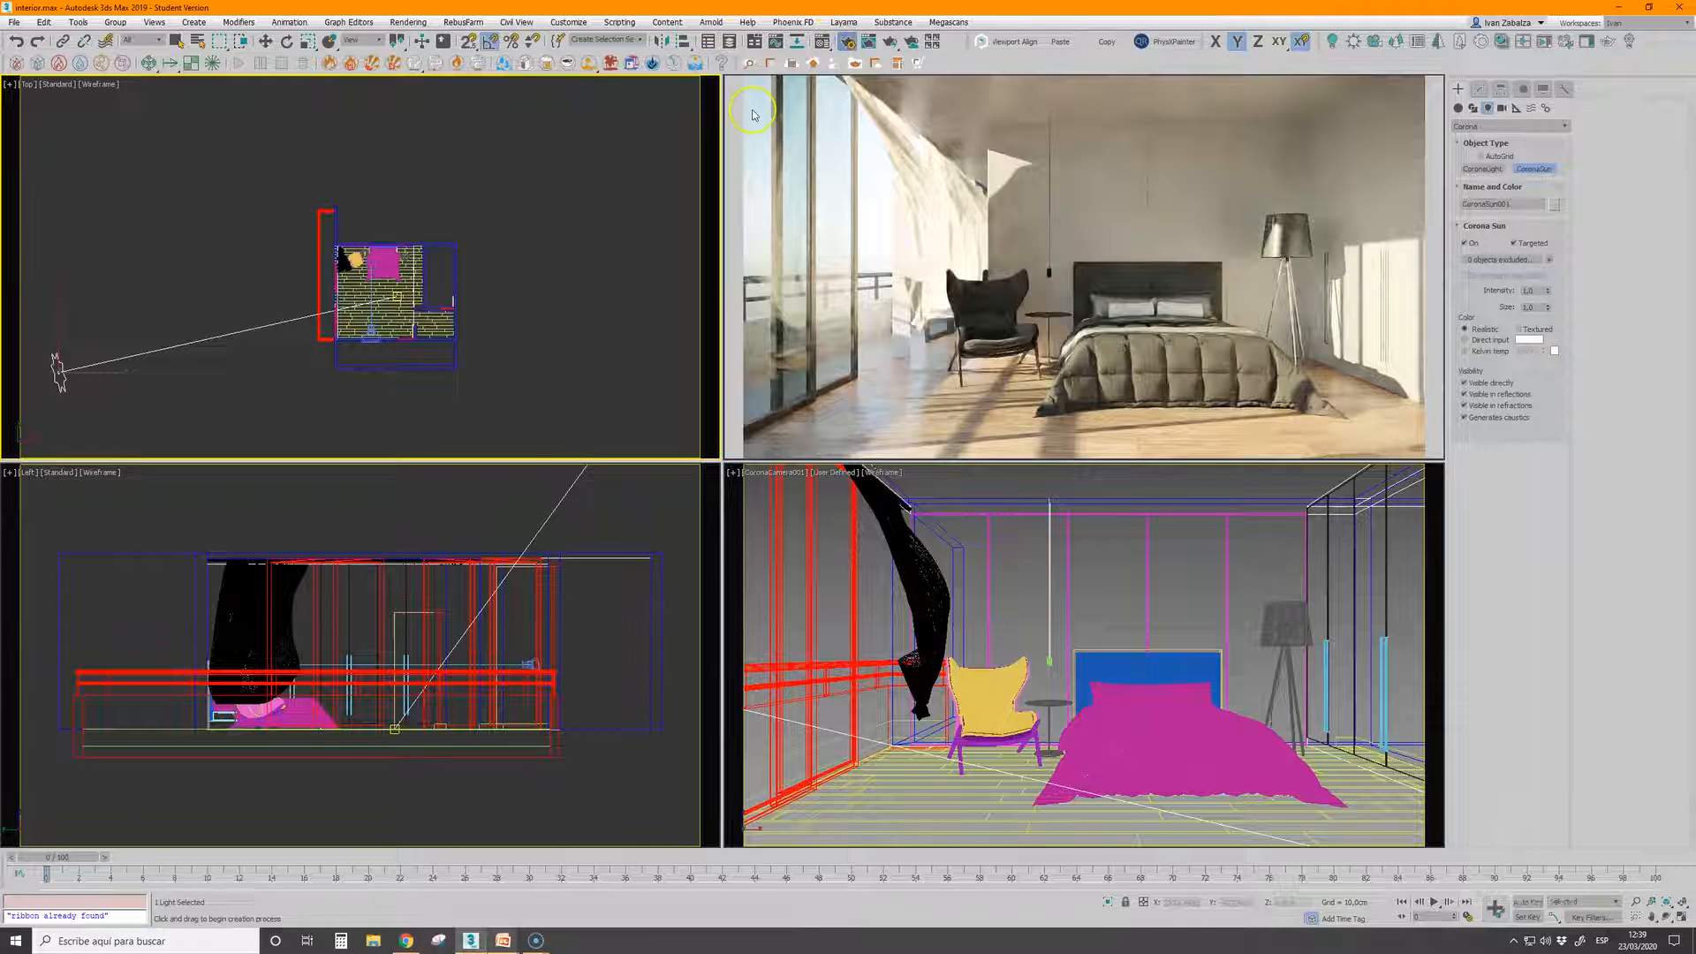
Set highlight compression to 2 and lower the simple exposure to about -3 EV for the bedroom render
key(F10)
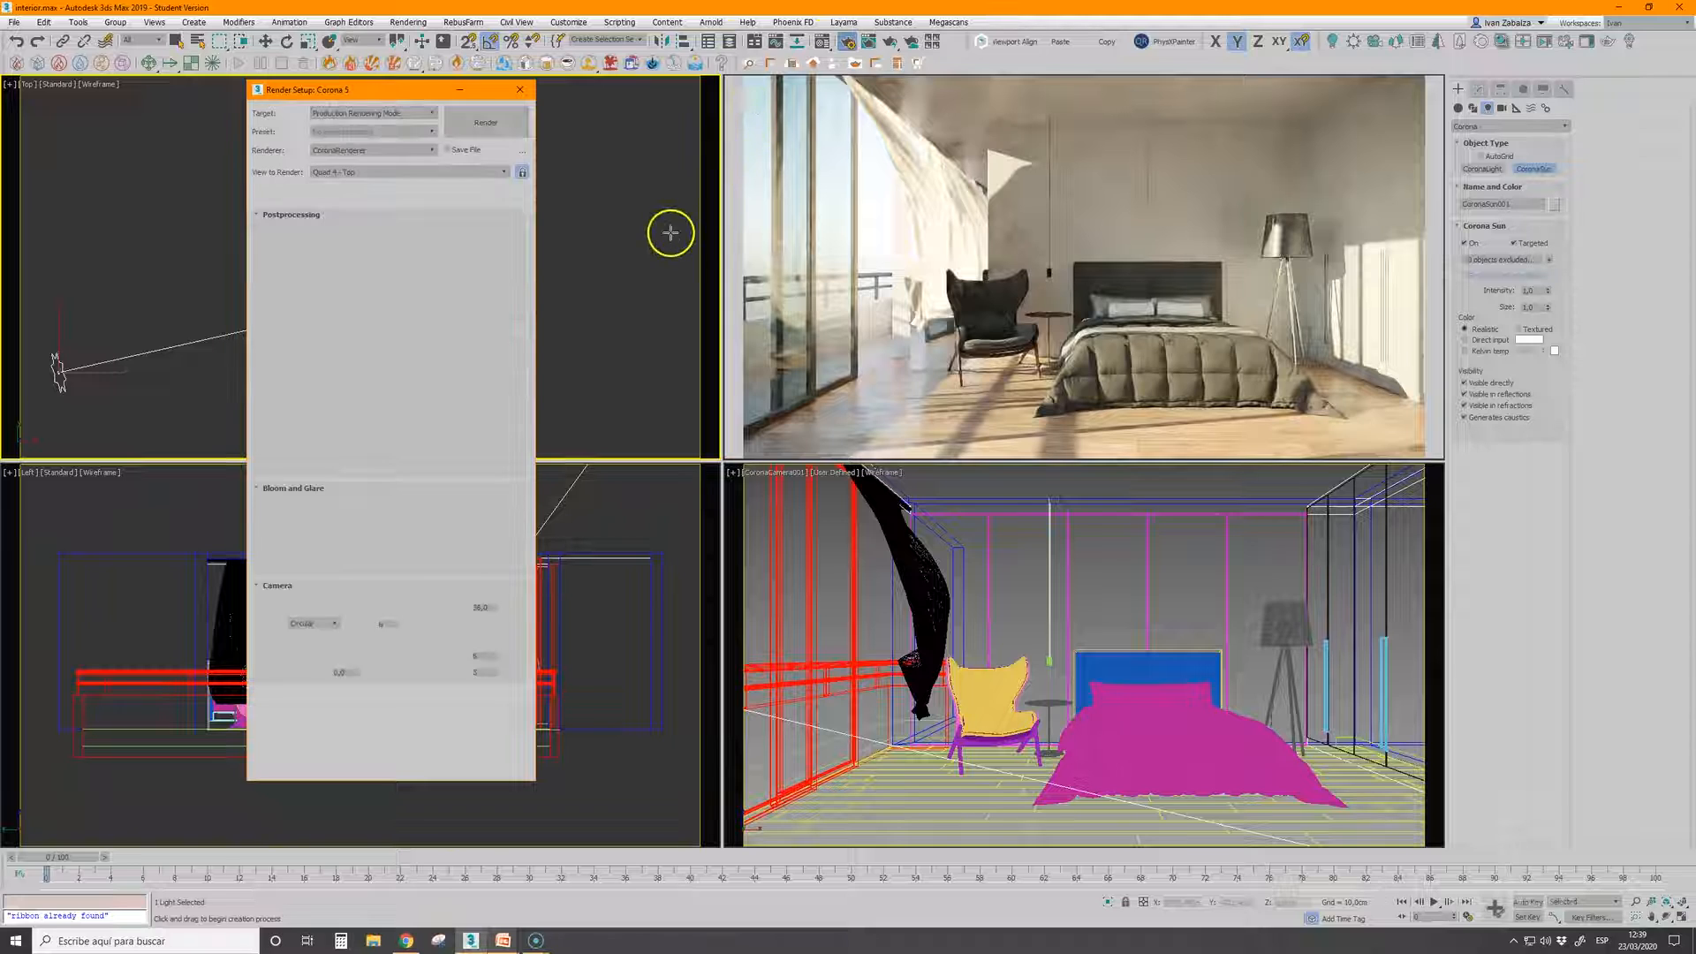
click(365, 254)
drag(368, 257, 373, 184)
drag(353, 272, 272, 273)
text(2)
key(Return)
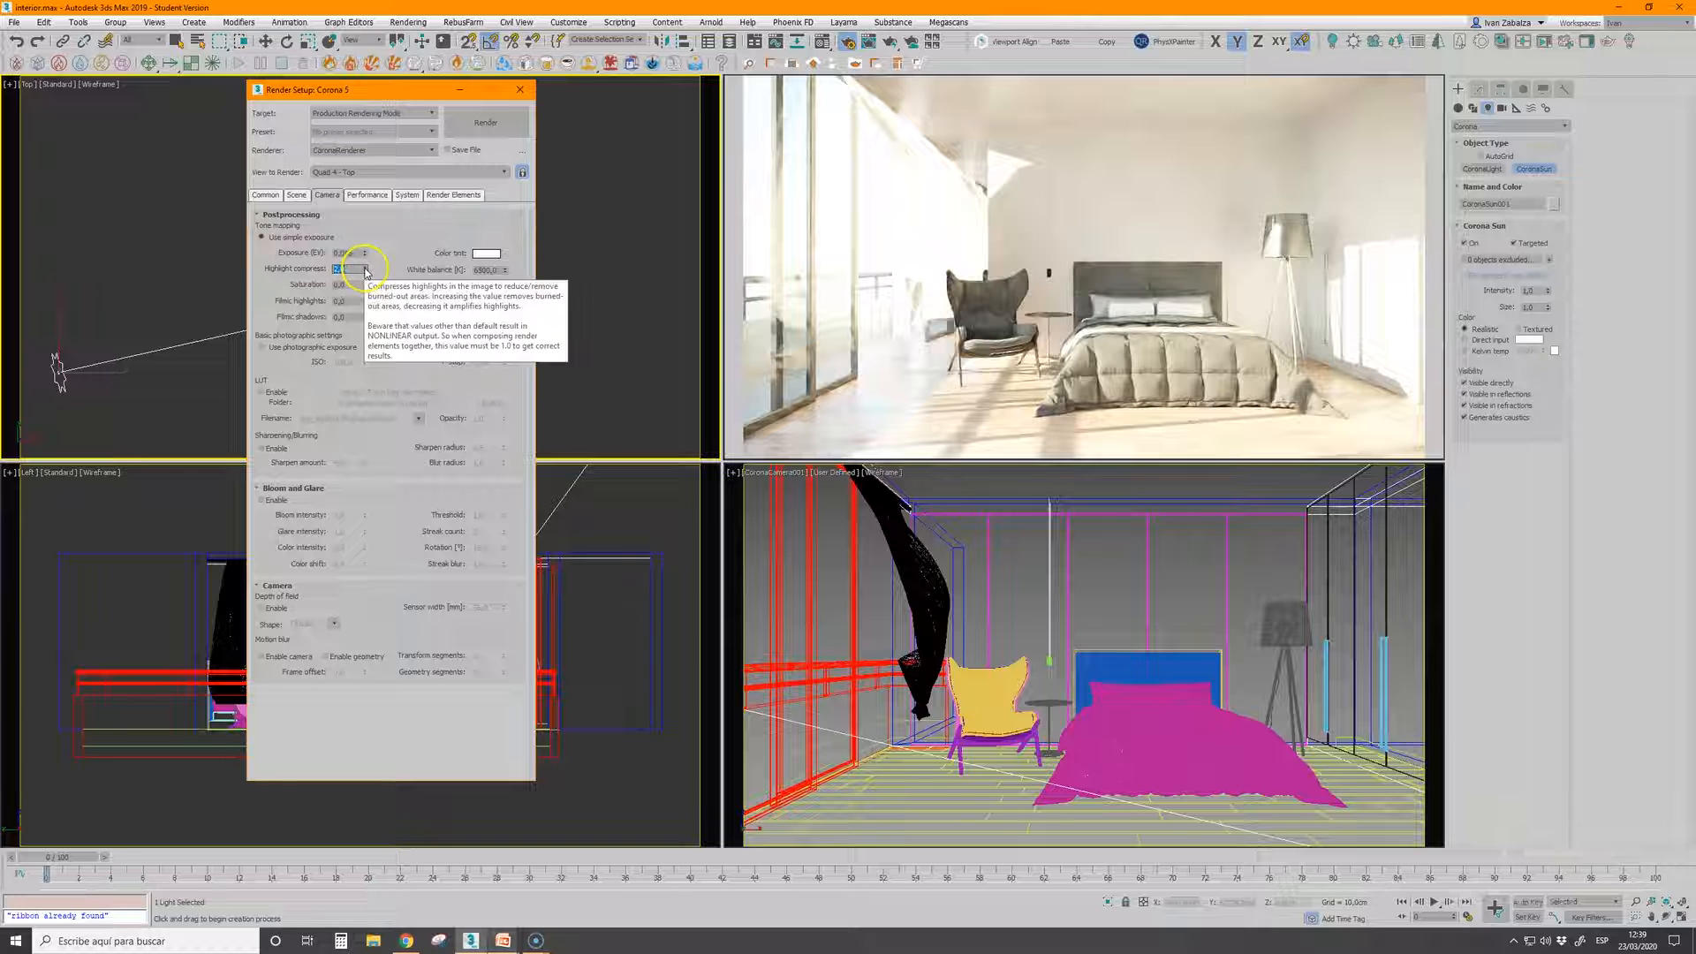
drag(366, 254, 375, 435)
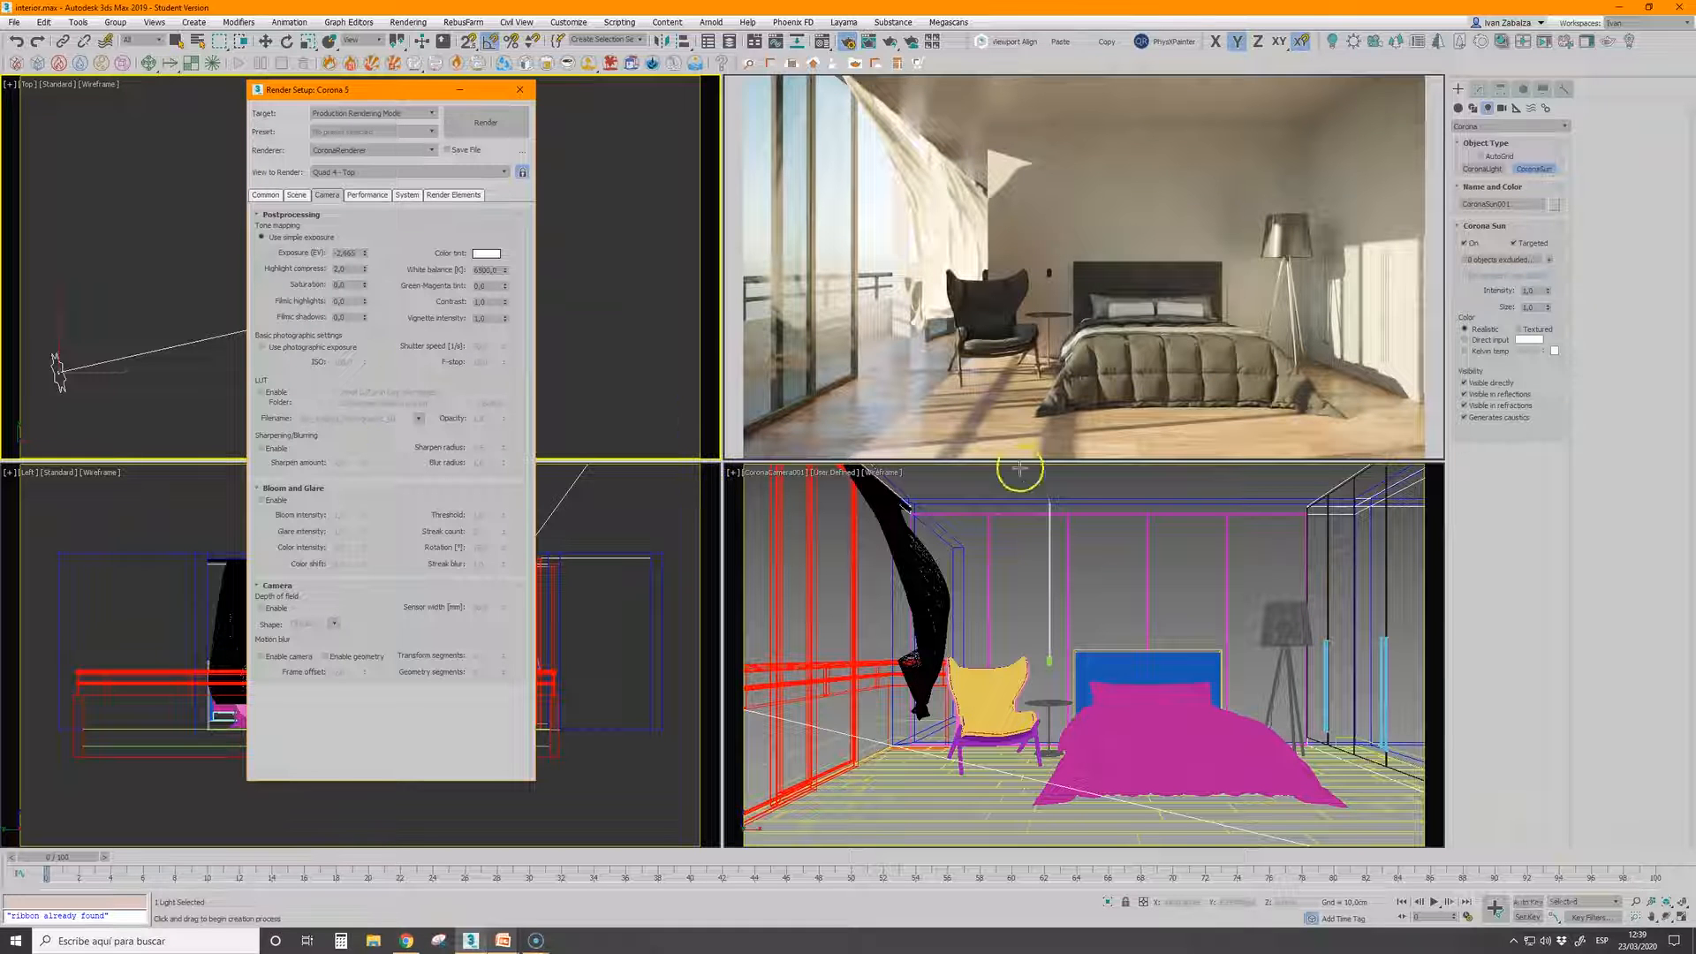
drag(363, 256, 363, 251)
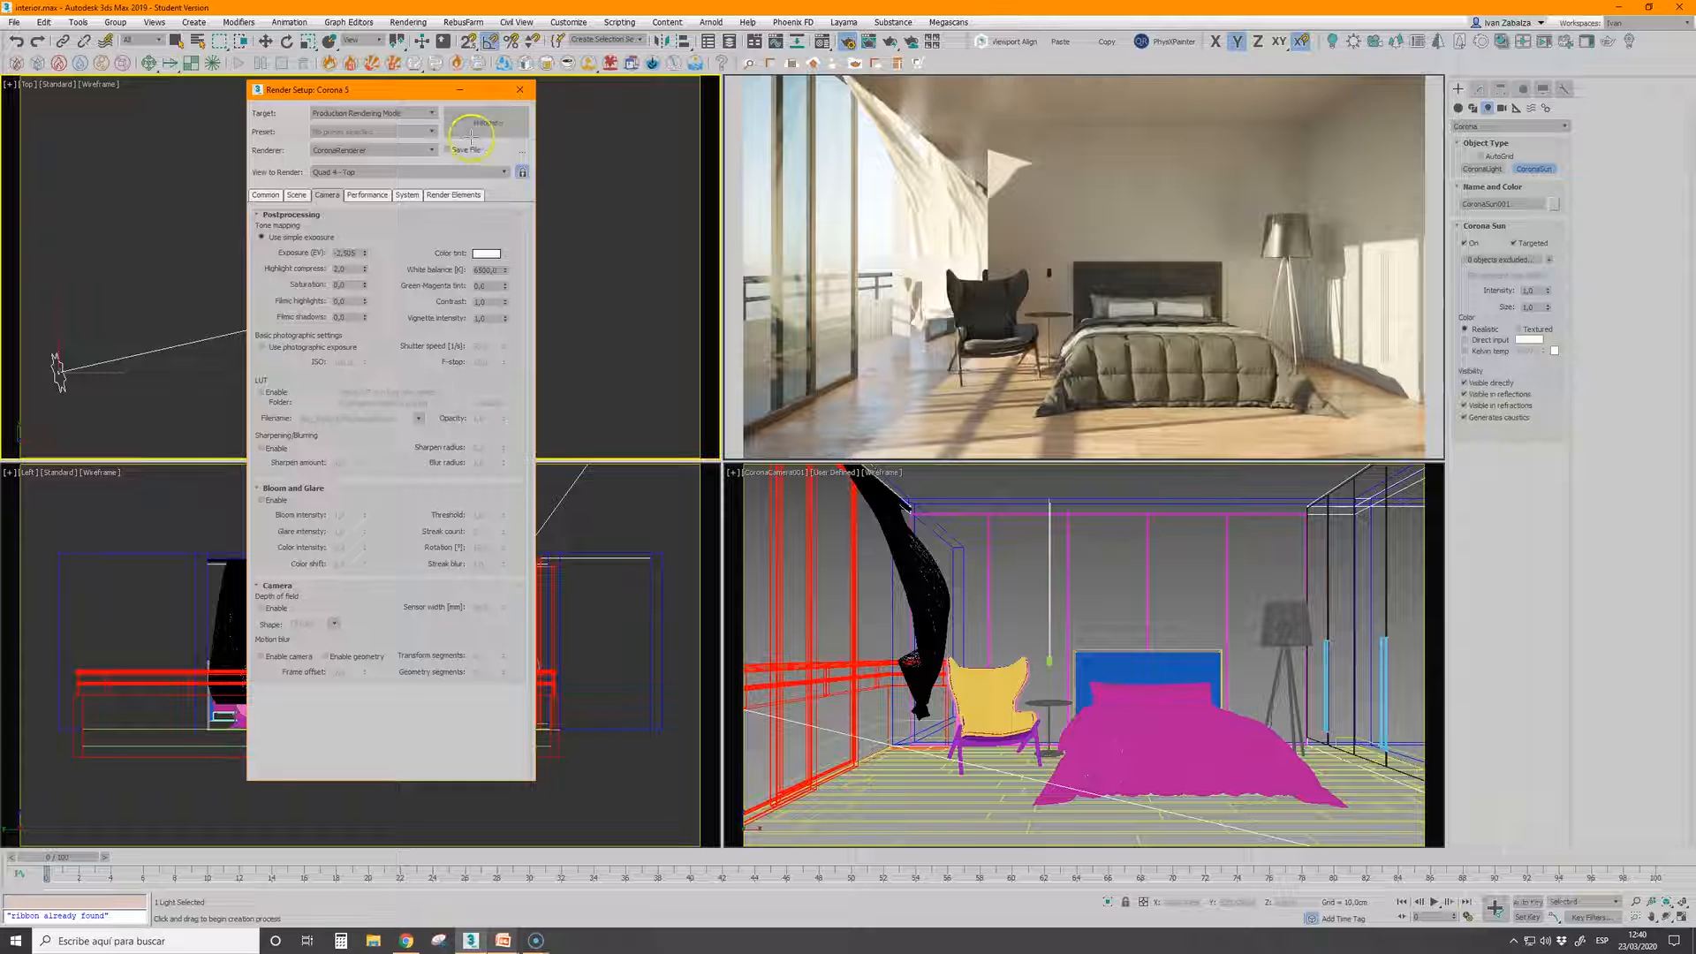
Put the render settings out of the way and delete the Corona Sun from the bedroom scene
drag(415, 92, 173, 94)
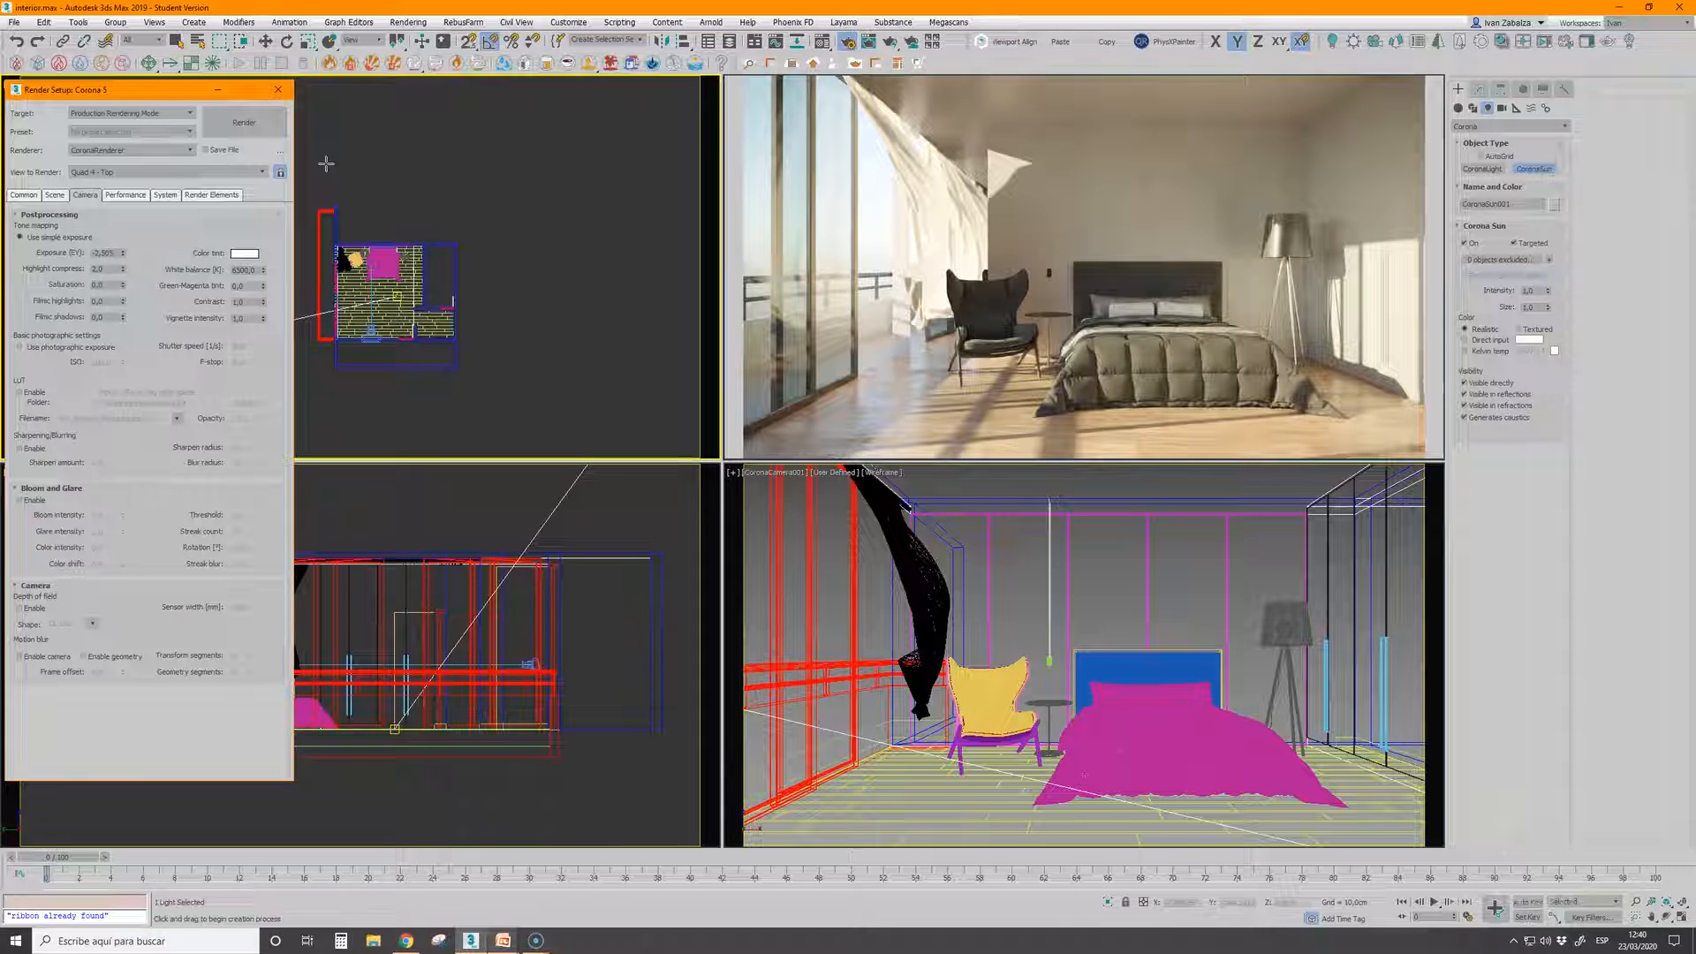
right_click(357, 165)
click(227, 94)
right_click(269, 281)
right_click(230, 343)
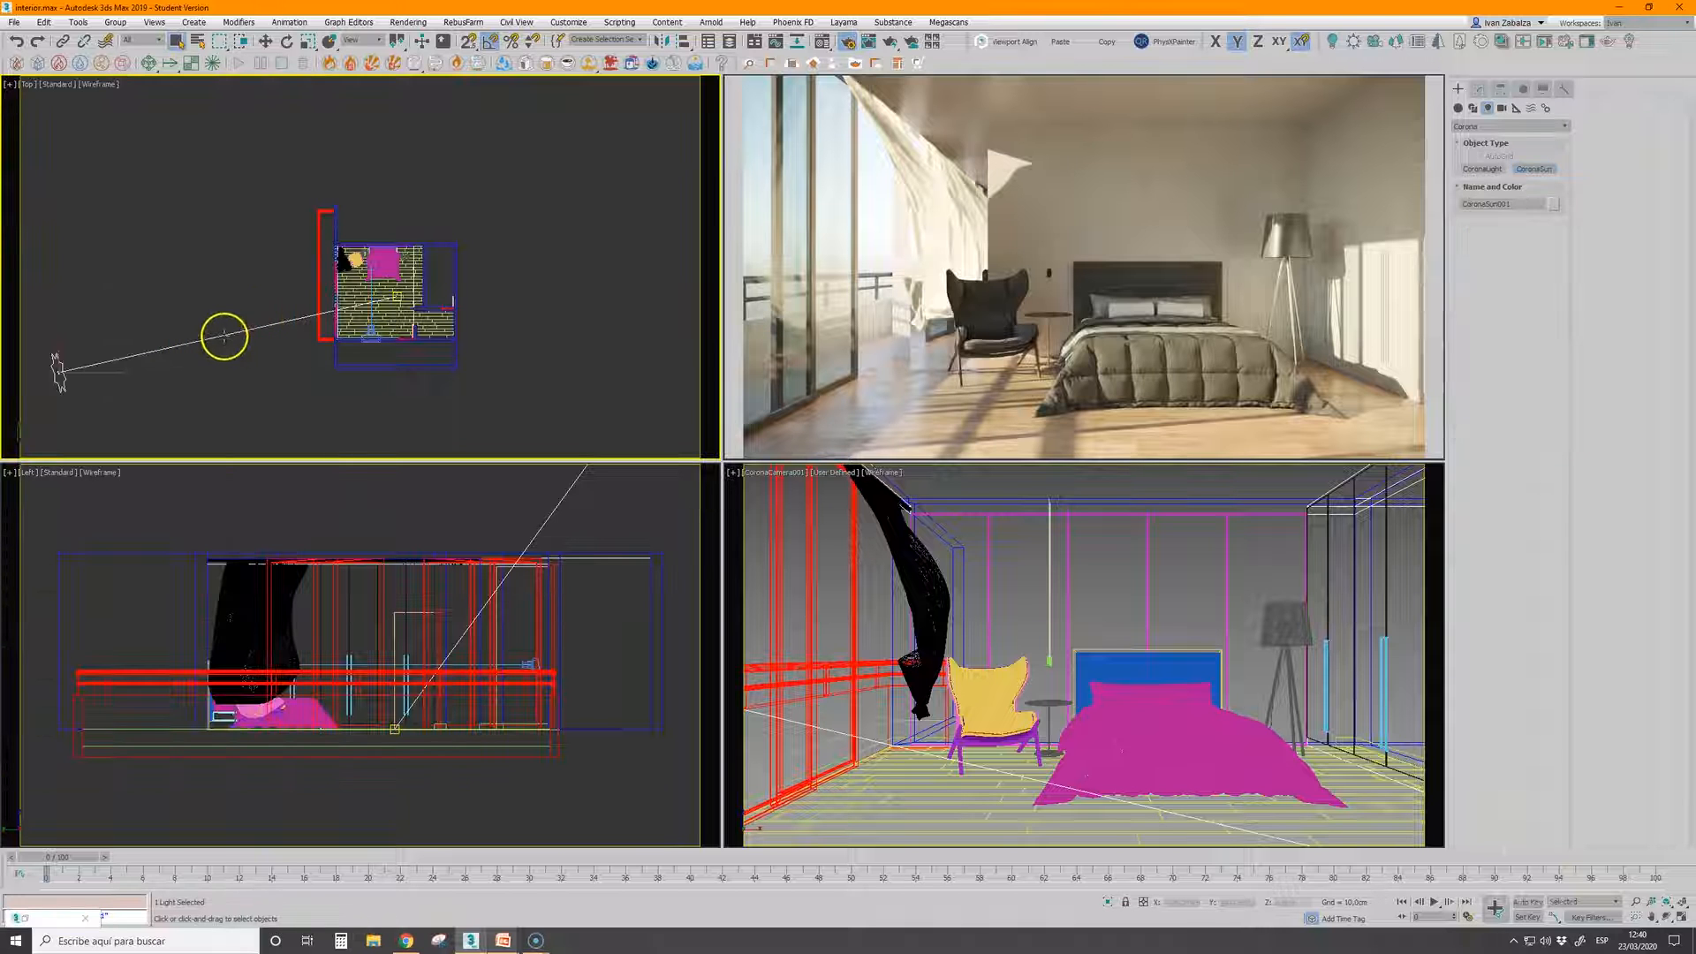
key(Delete)
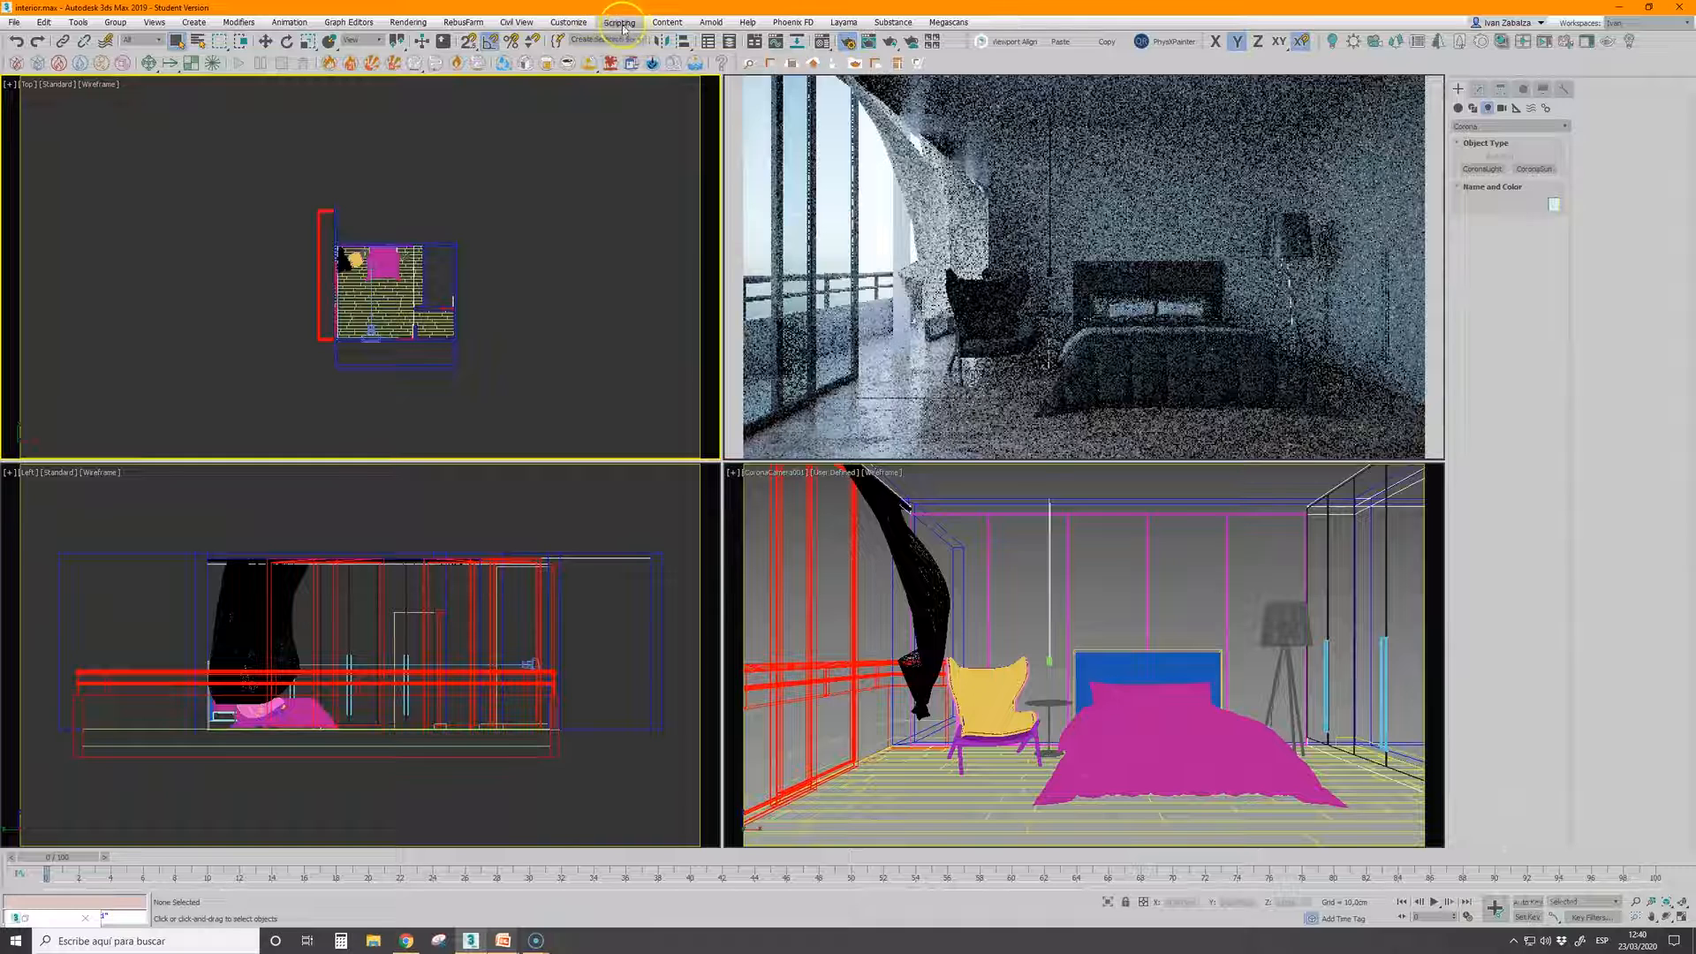
Clear the Corona Sky from the scene's environment map
click(422, 25)
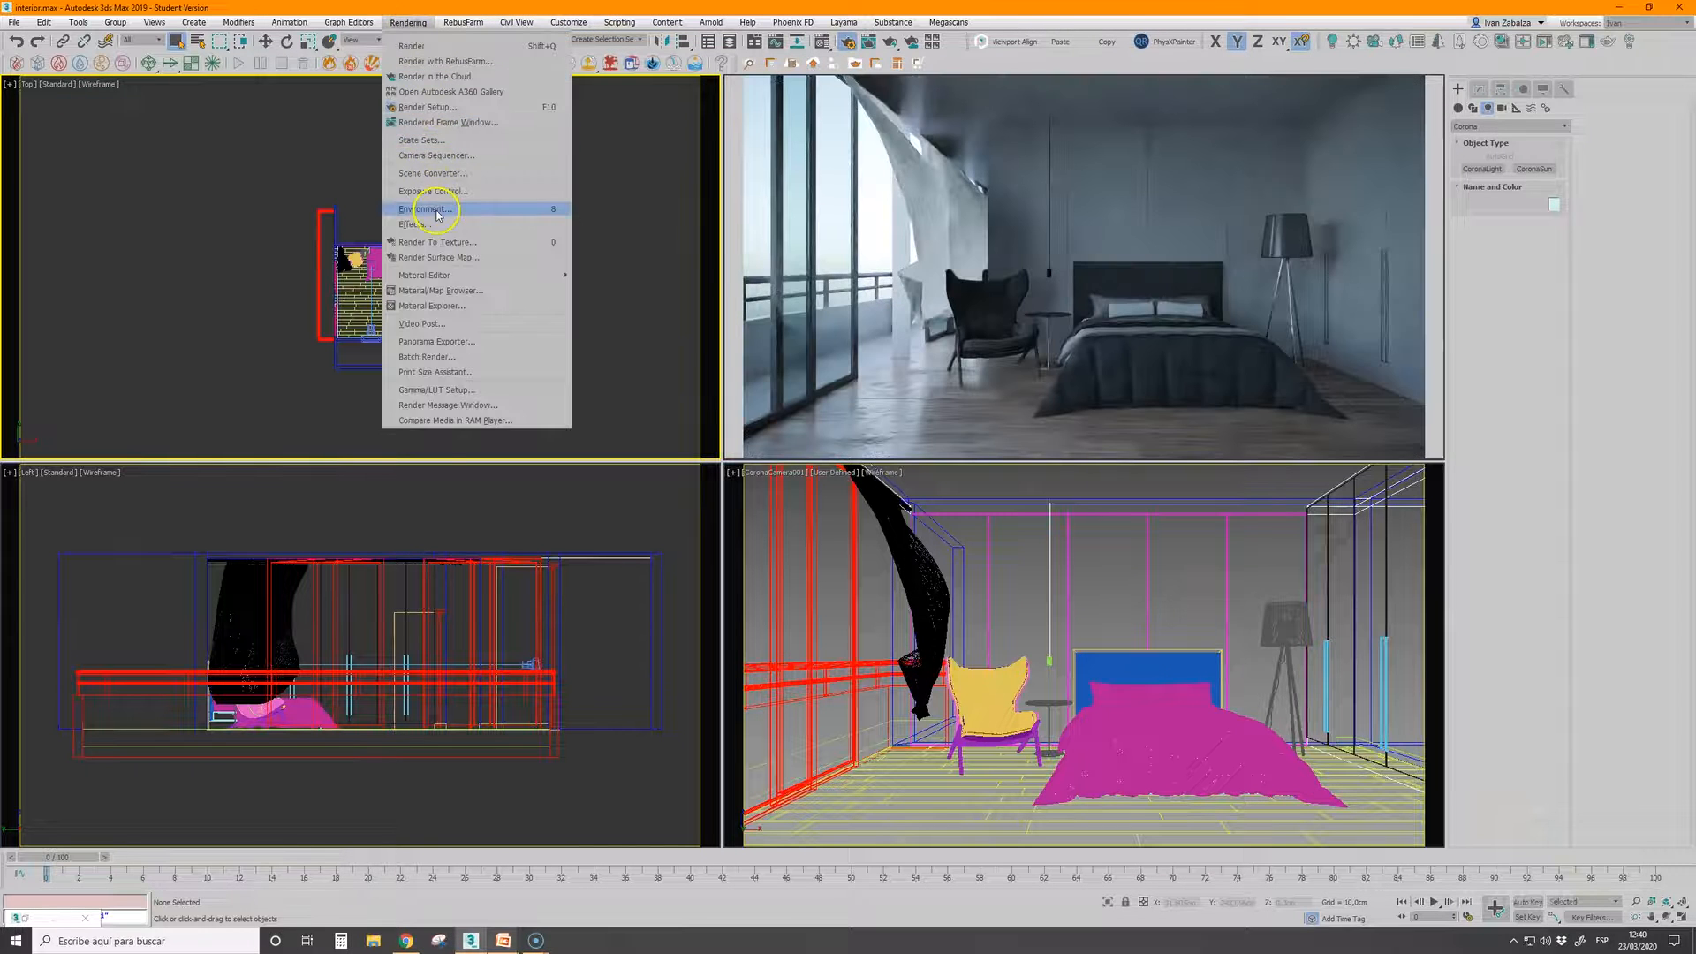
click(468, 209)
right_click(1485, 182)
click(1510, 224)
click(1562, 102)
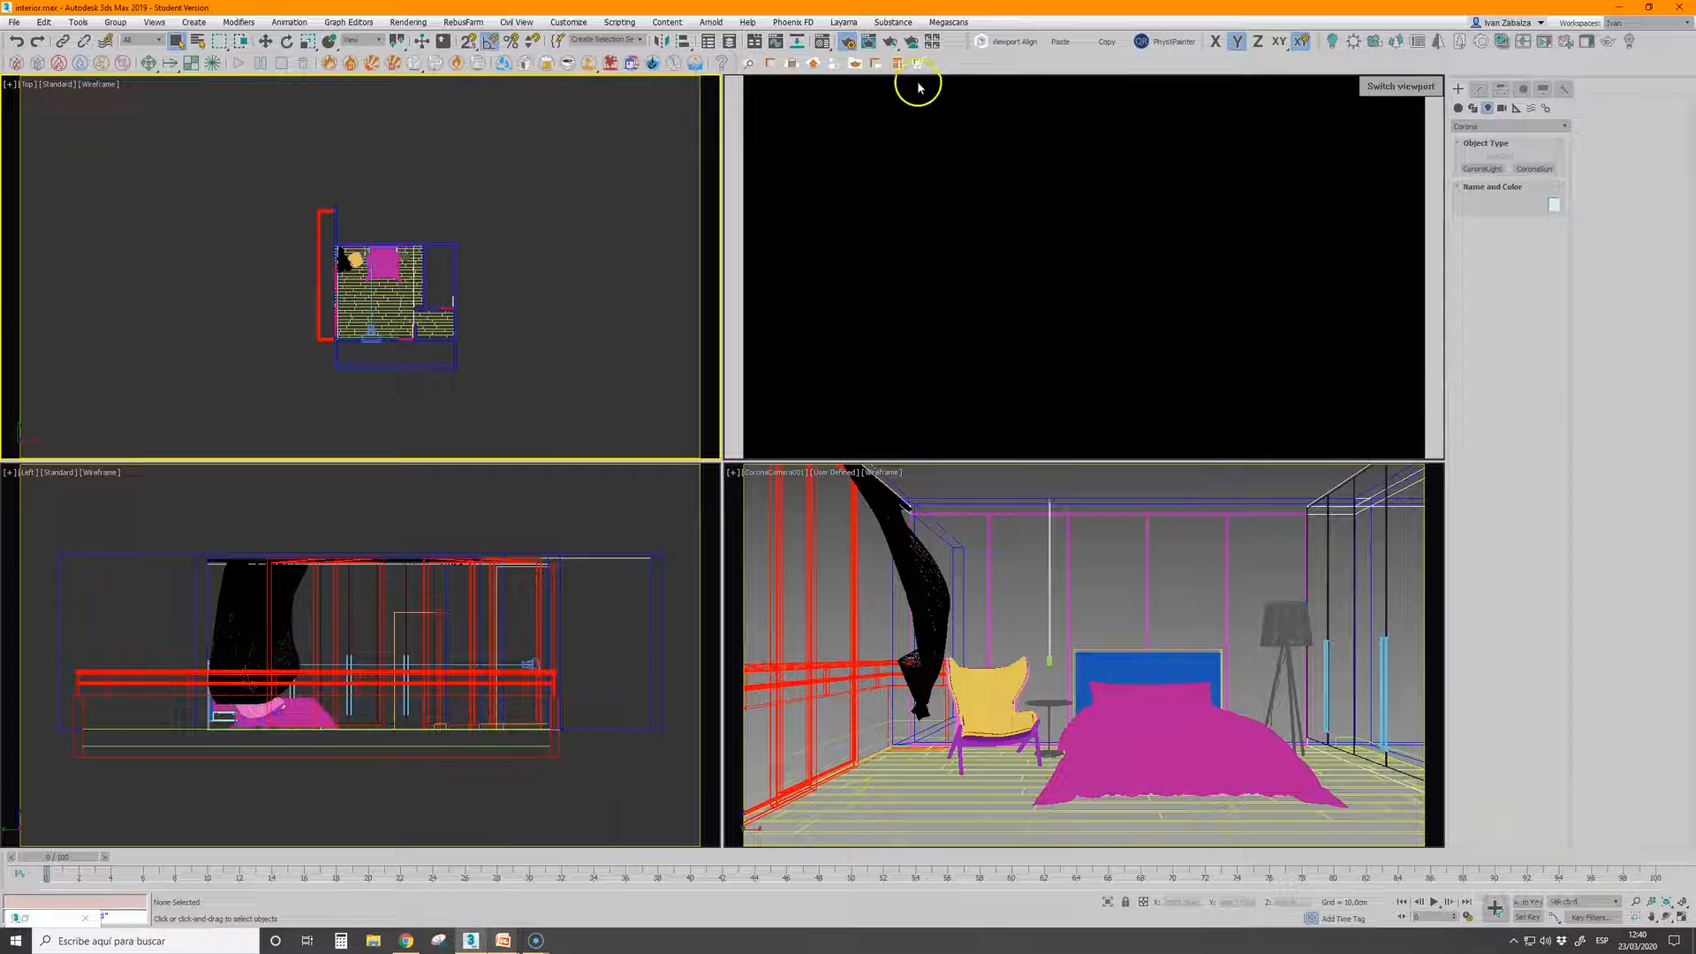
Assign the Corona Bitmap with bell_park_pier_8k.hdr from the Material Editor to the environment map as an instance
key(m)
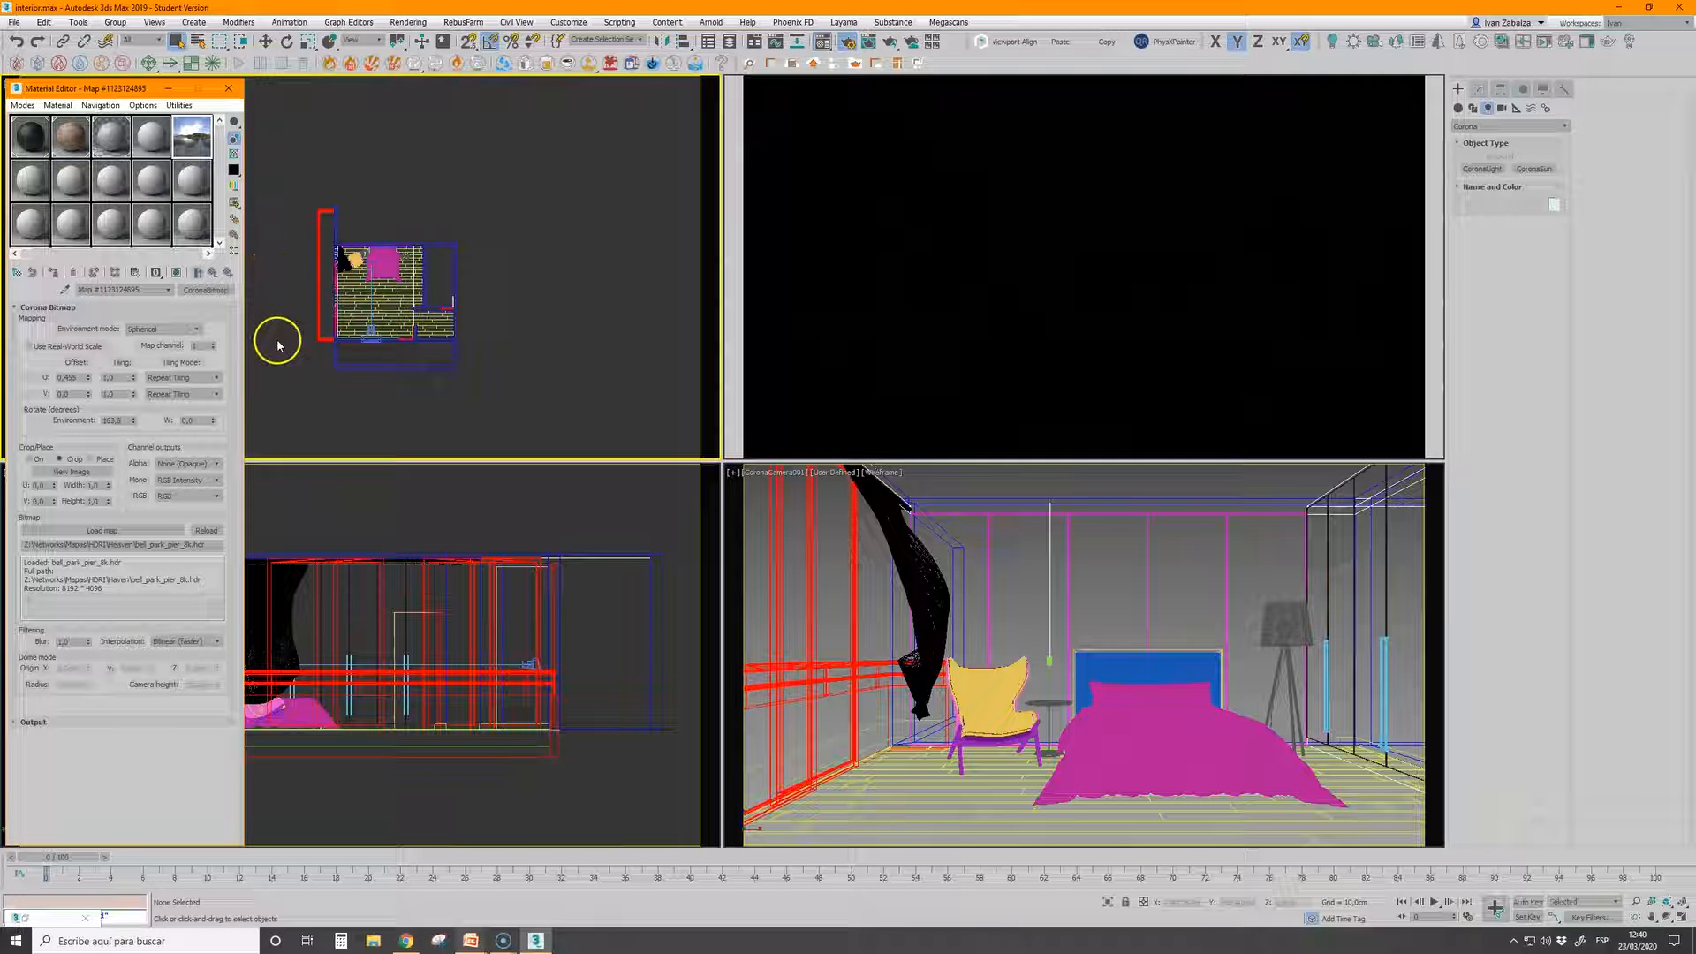
key(8)
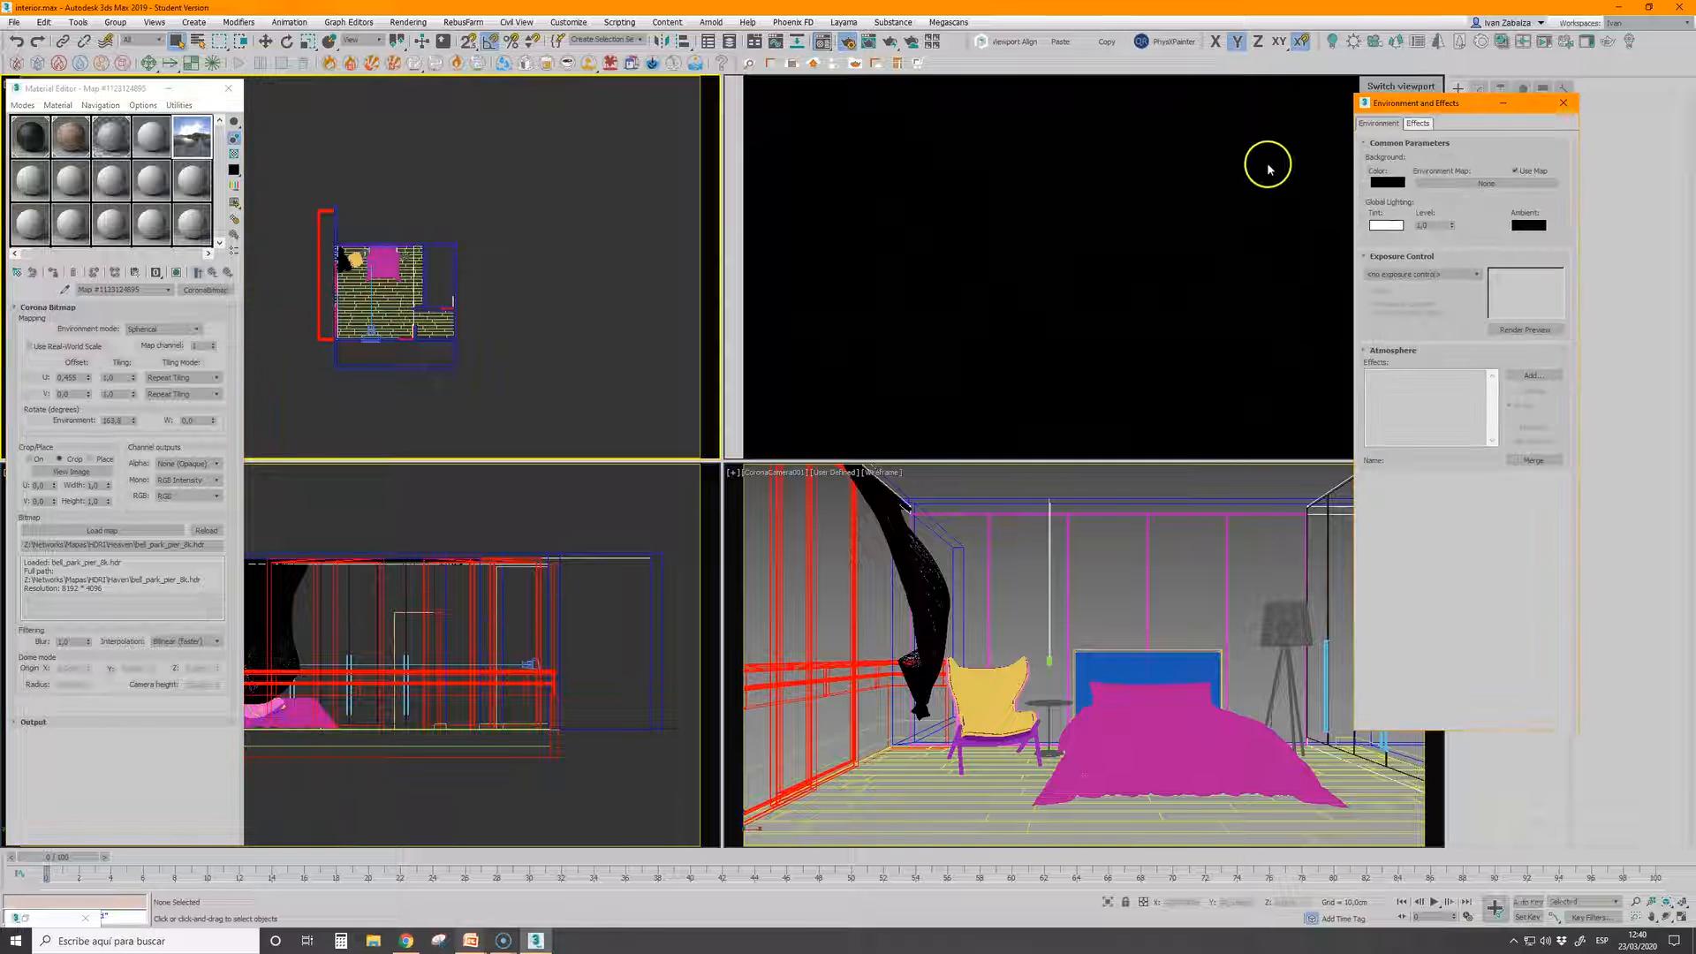
drag(1448, 103, 1463, 169)
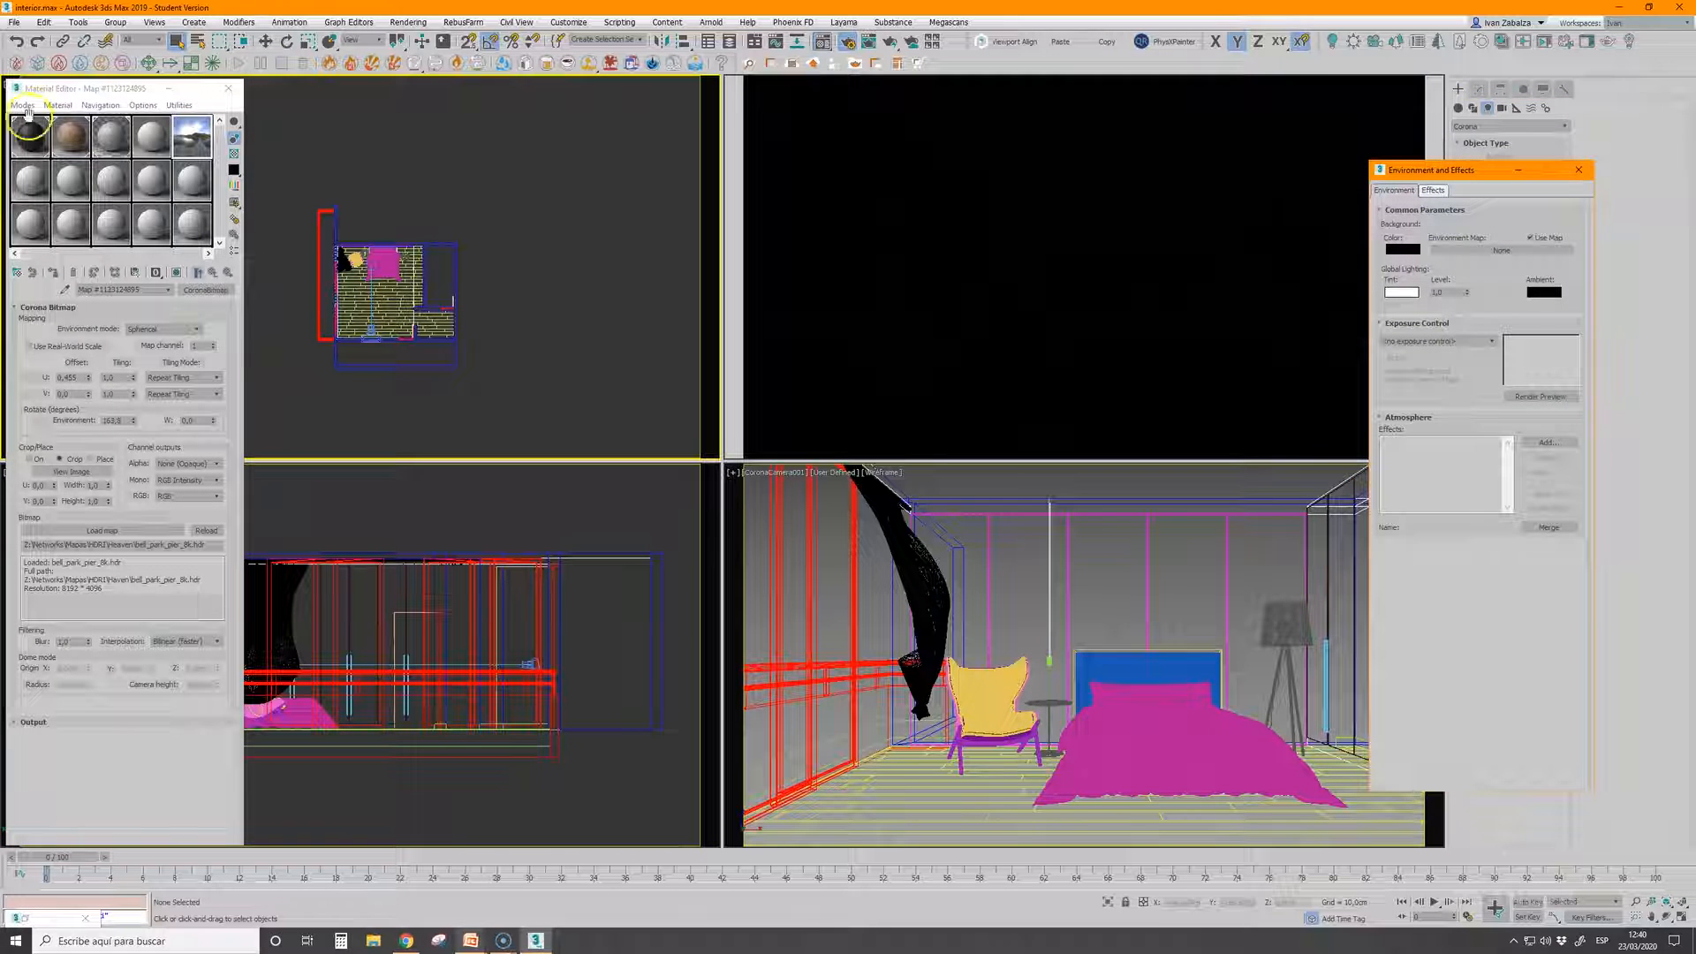
click(348, 323)
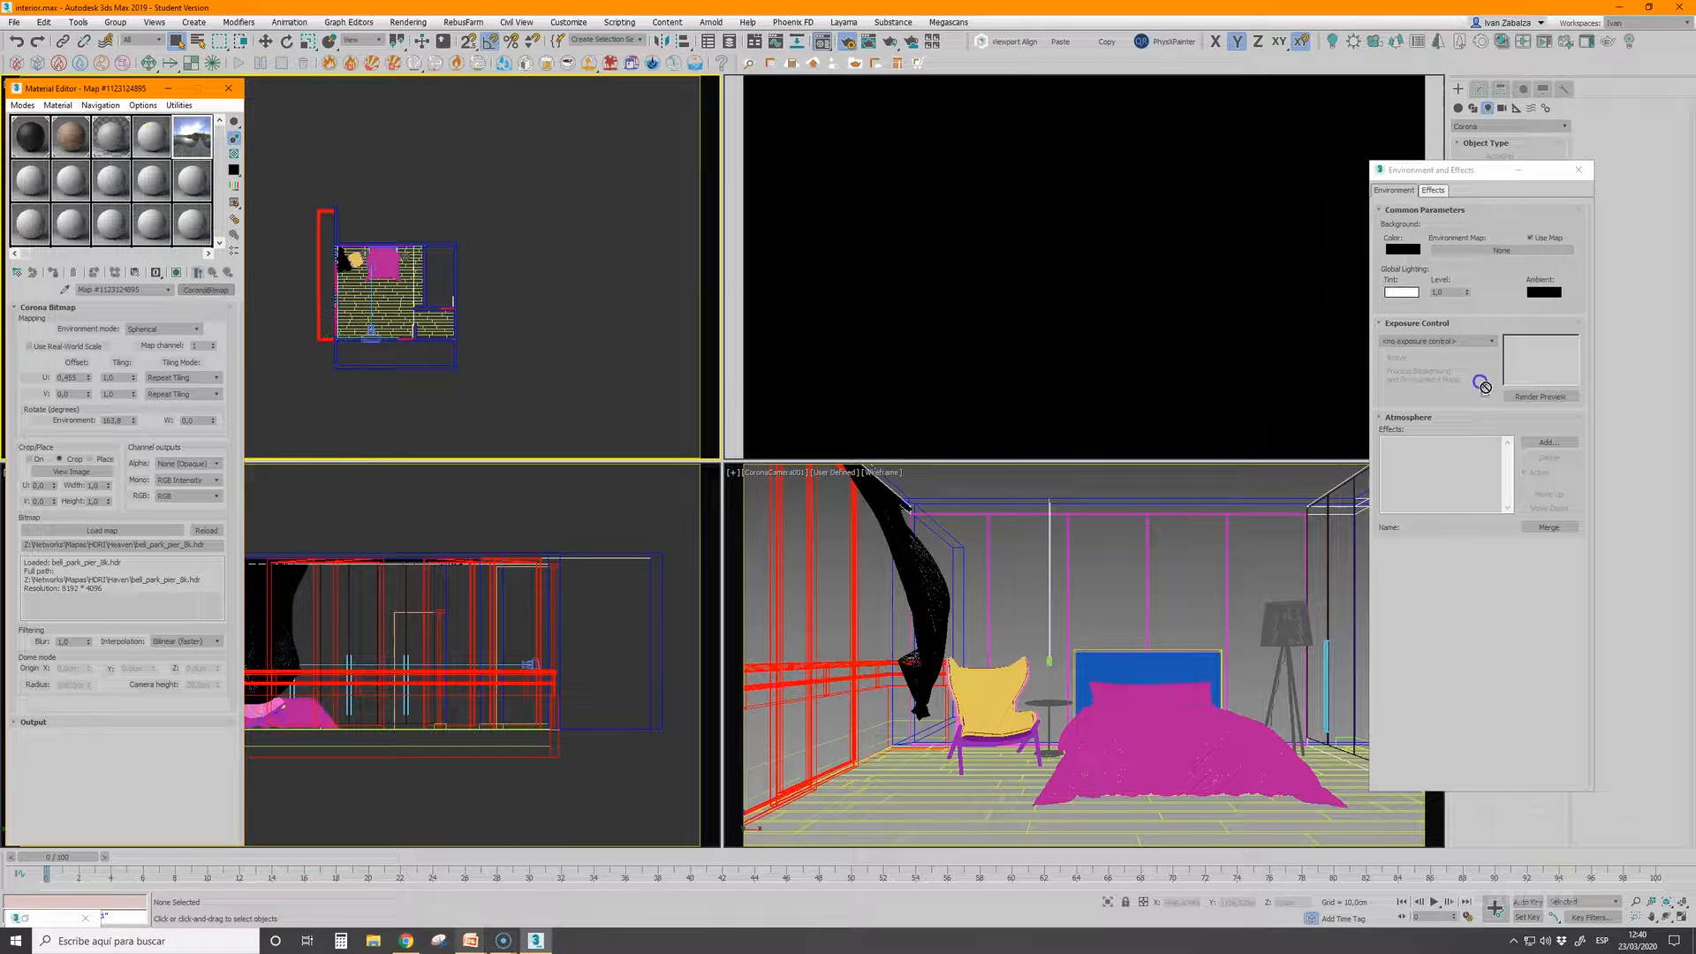
drag(1488, 250, 1490, 250)
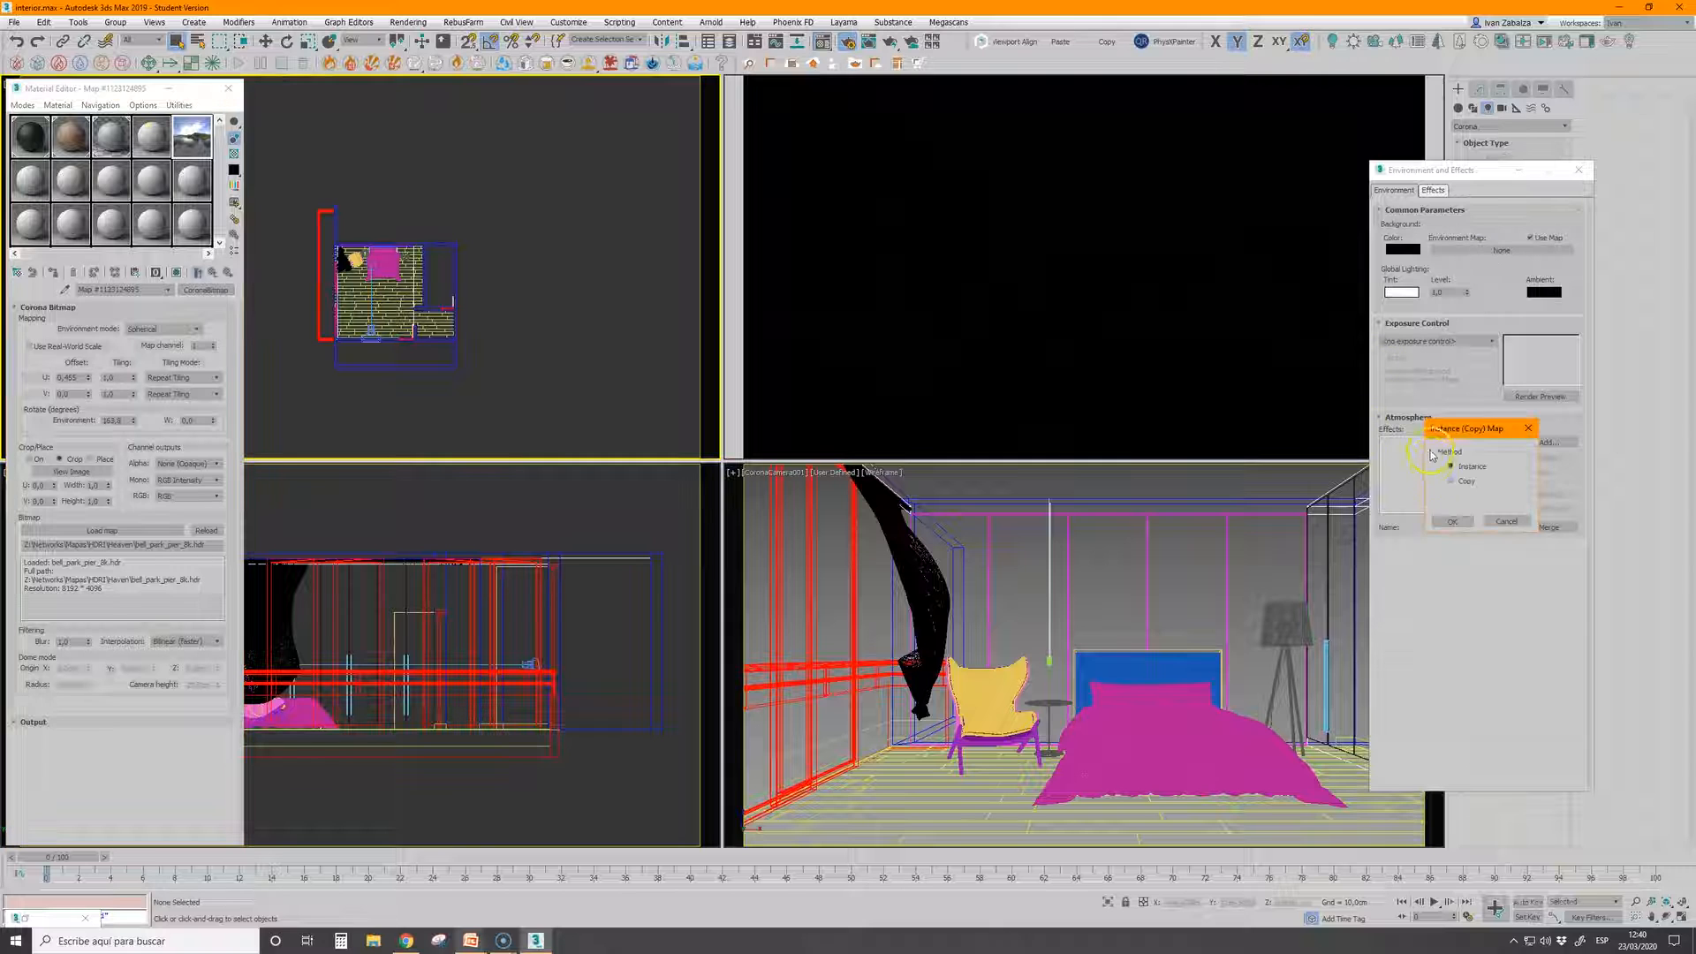
click(1452, 523)
click(1578, 170)
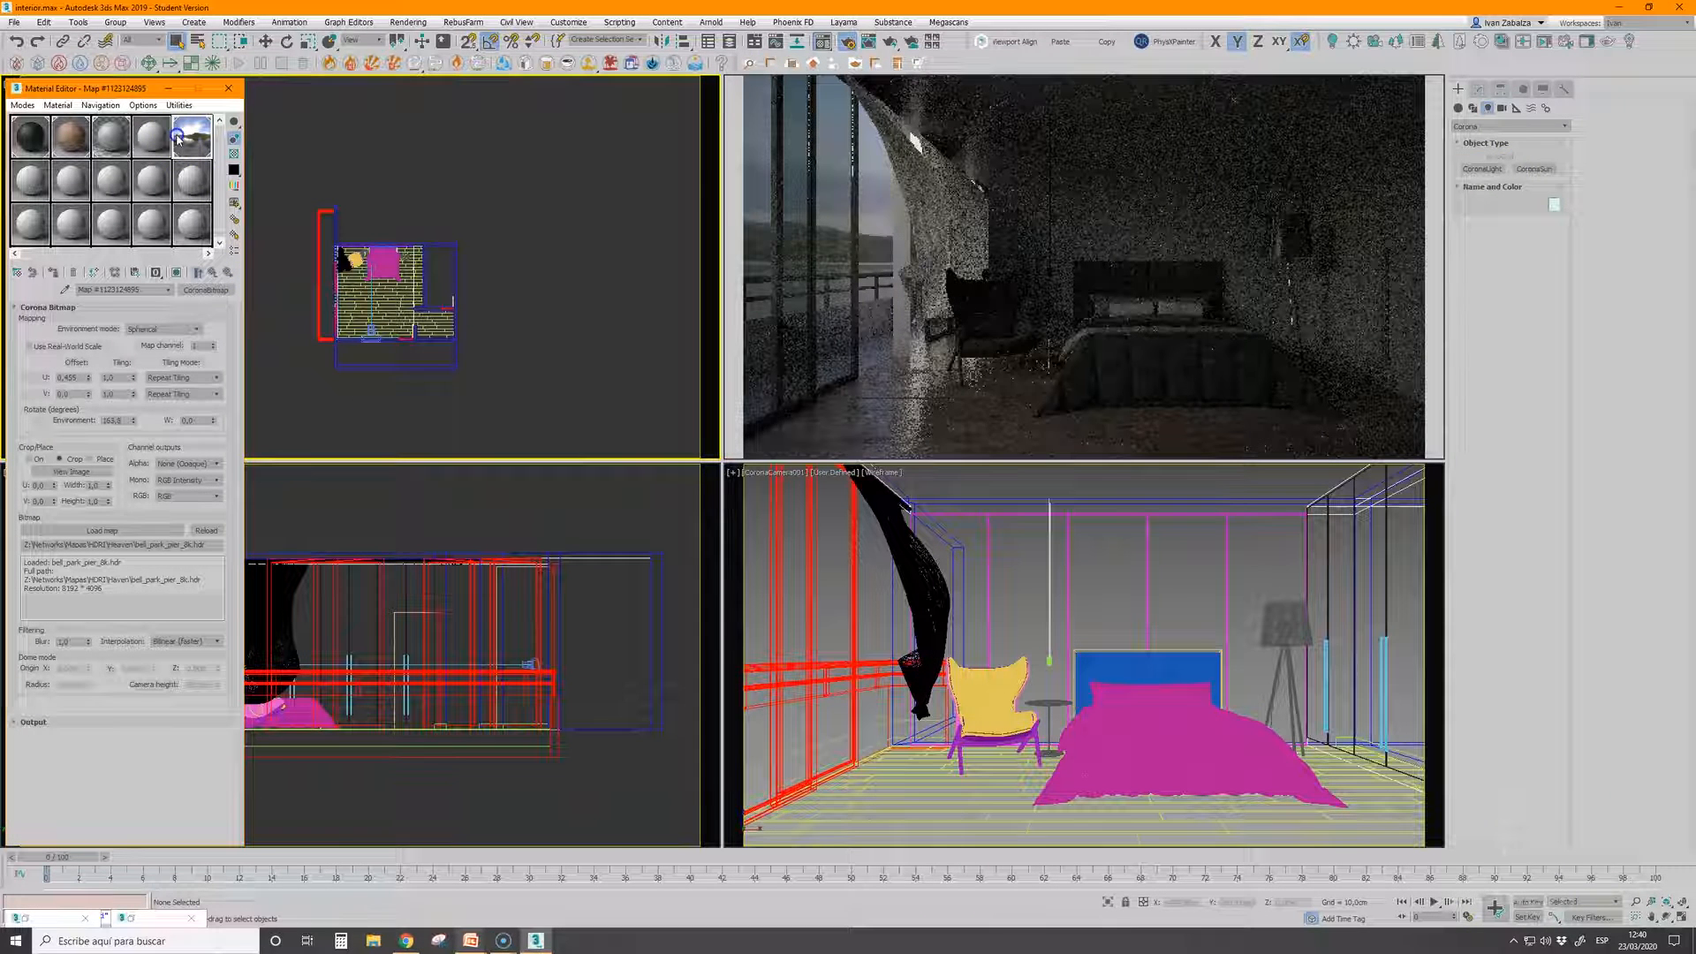
Raise the simple exposure in the Corona camera render settings to brighten the HDRI-lit bedroom
click(848, 42)
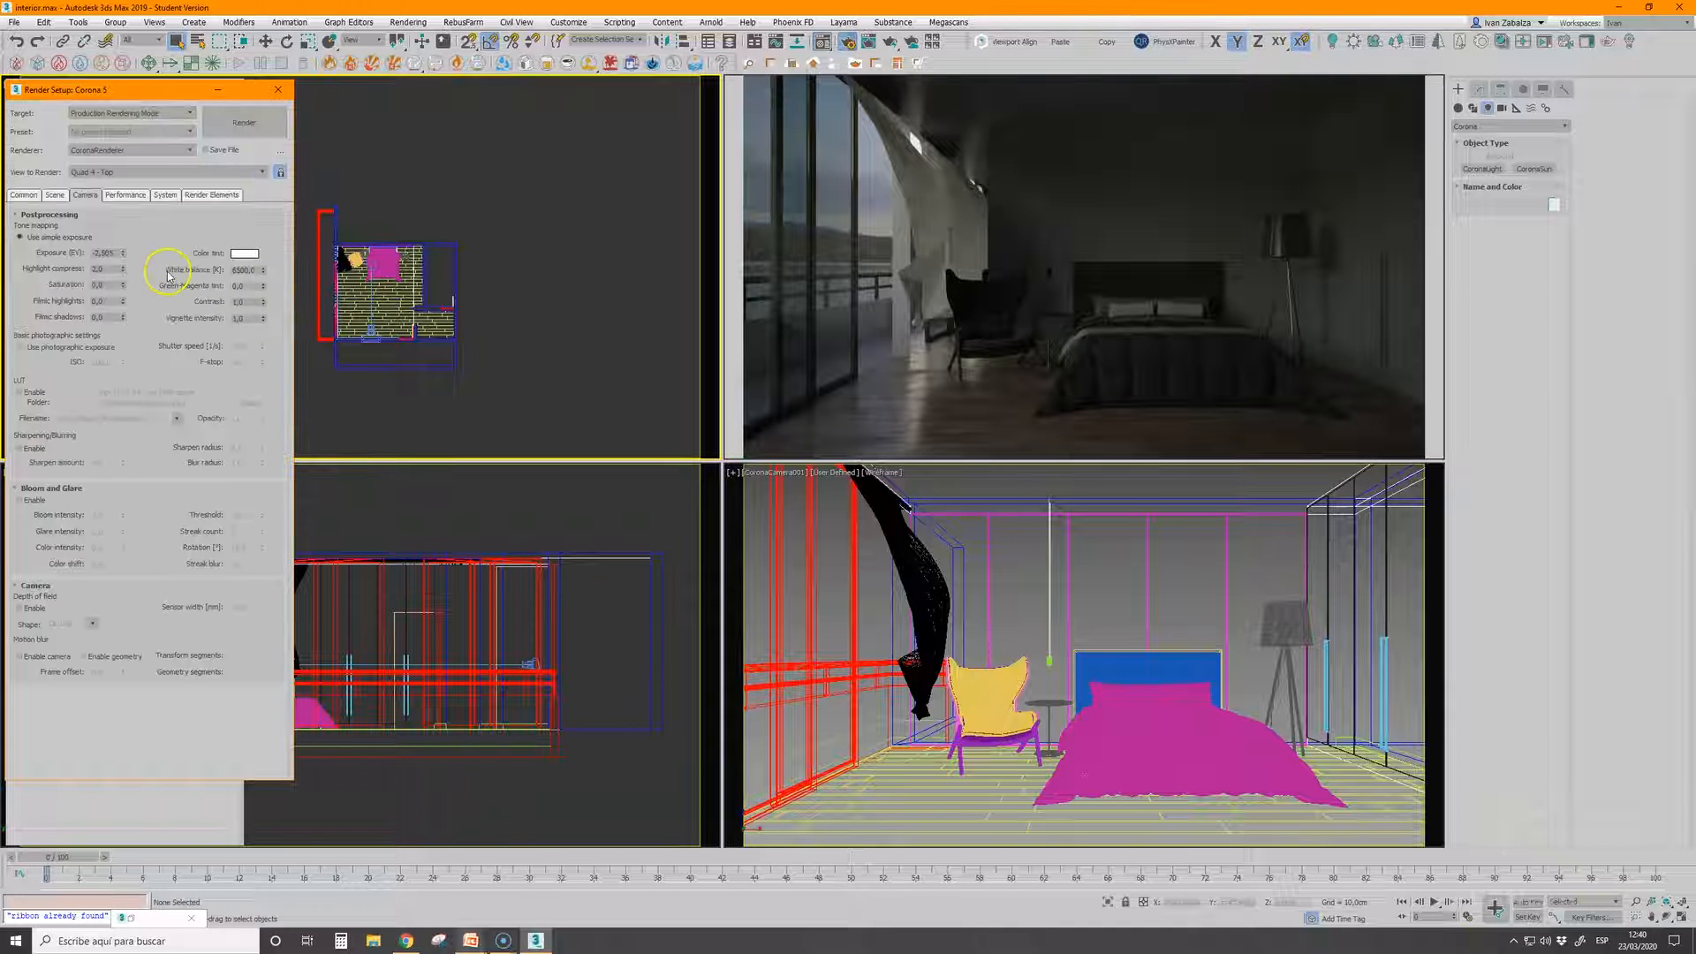
drag(123, 254, 126, 113)
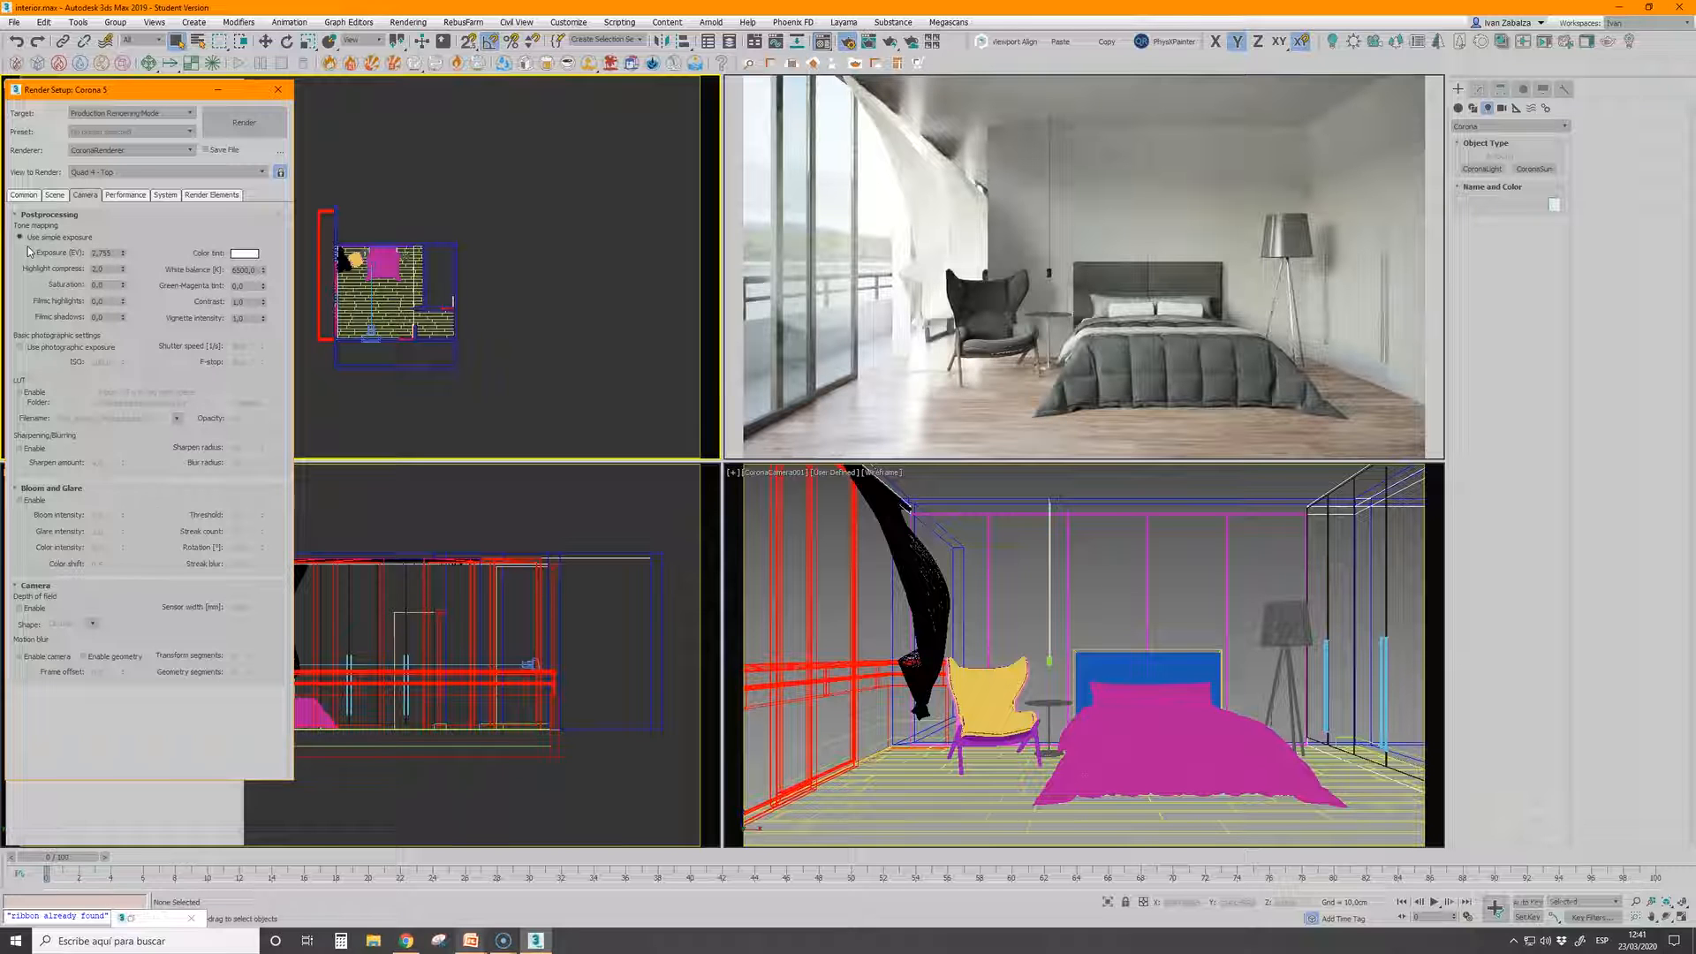
click(212, 91)
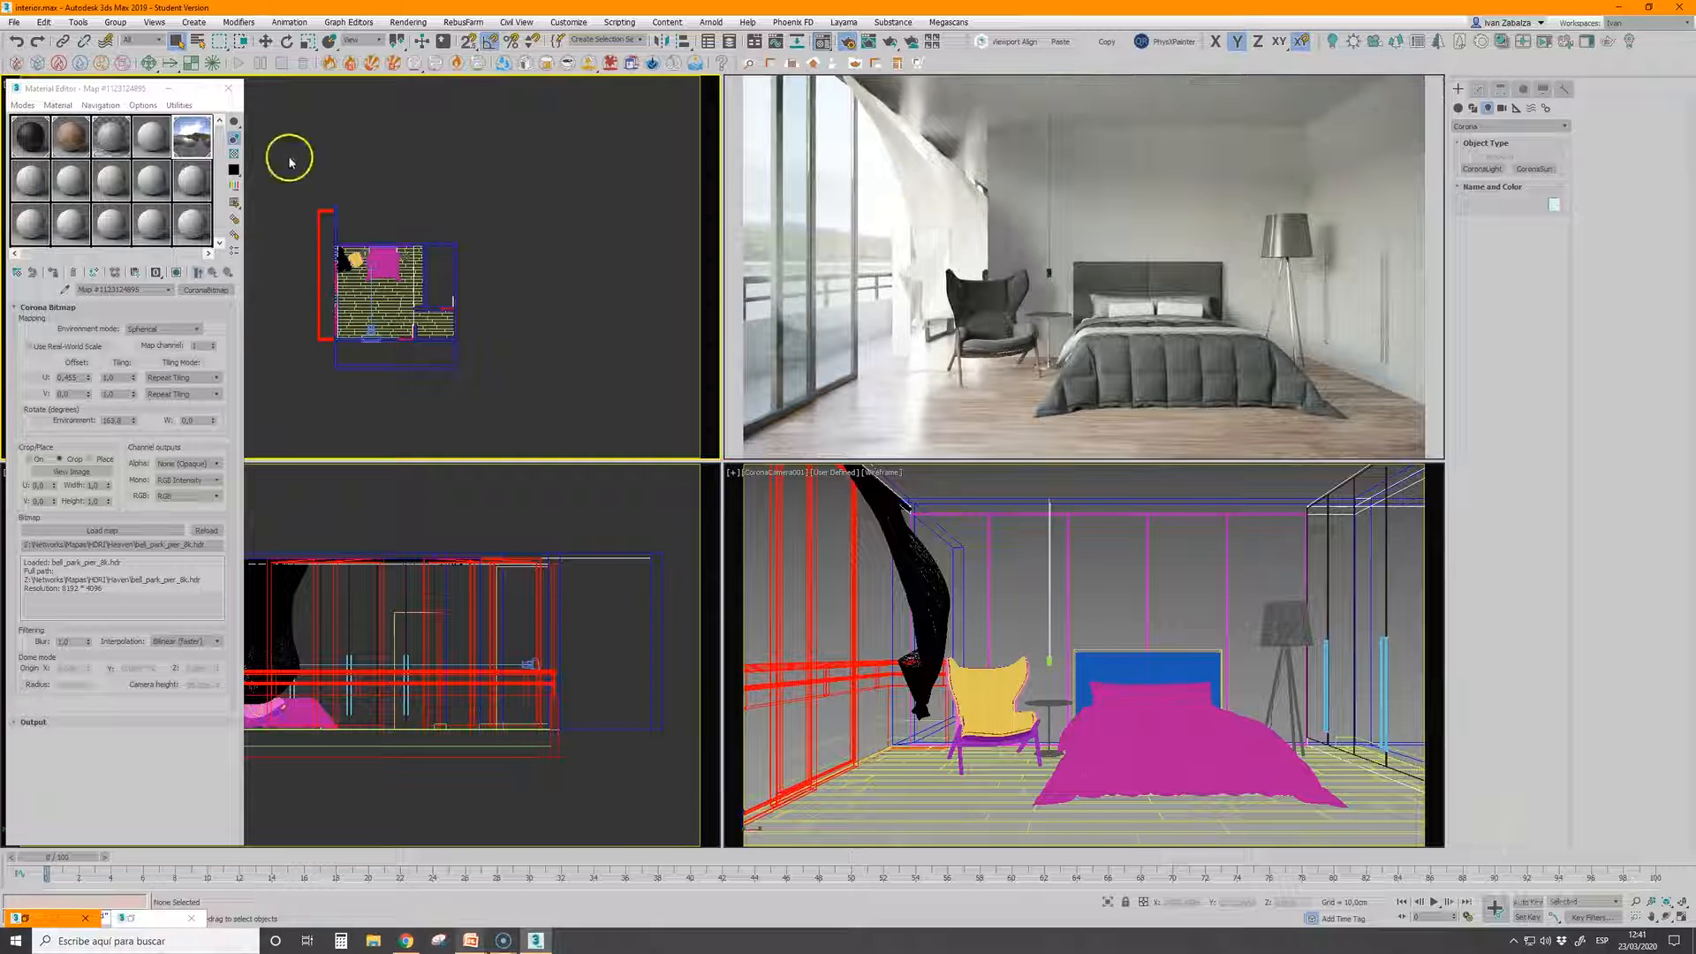
Reset the HDRI bitmap's environment rotation and U offset to 0 and check the bedroom's interactive render
click(211, 144)
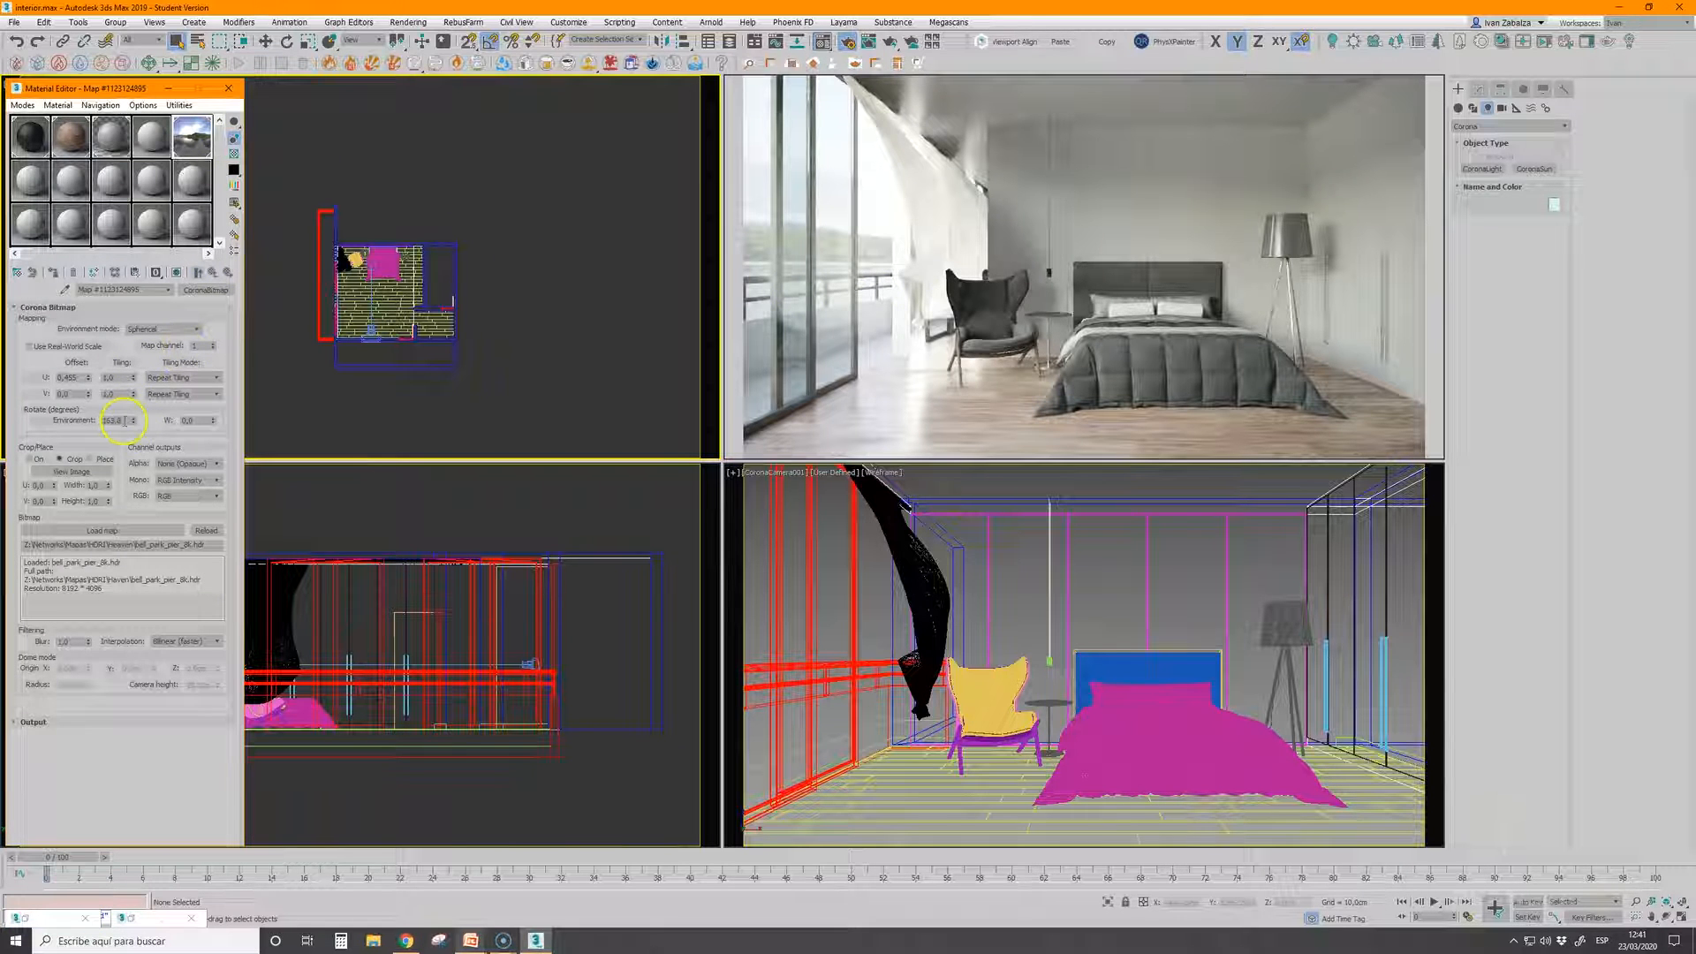
text(0)
key(Return)
click(835, 269)
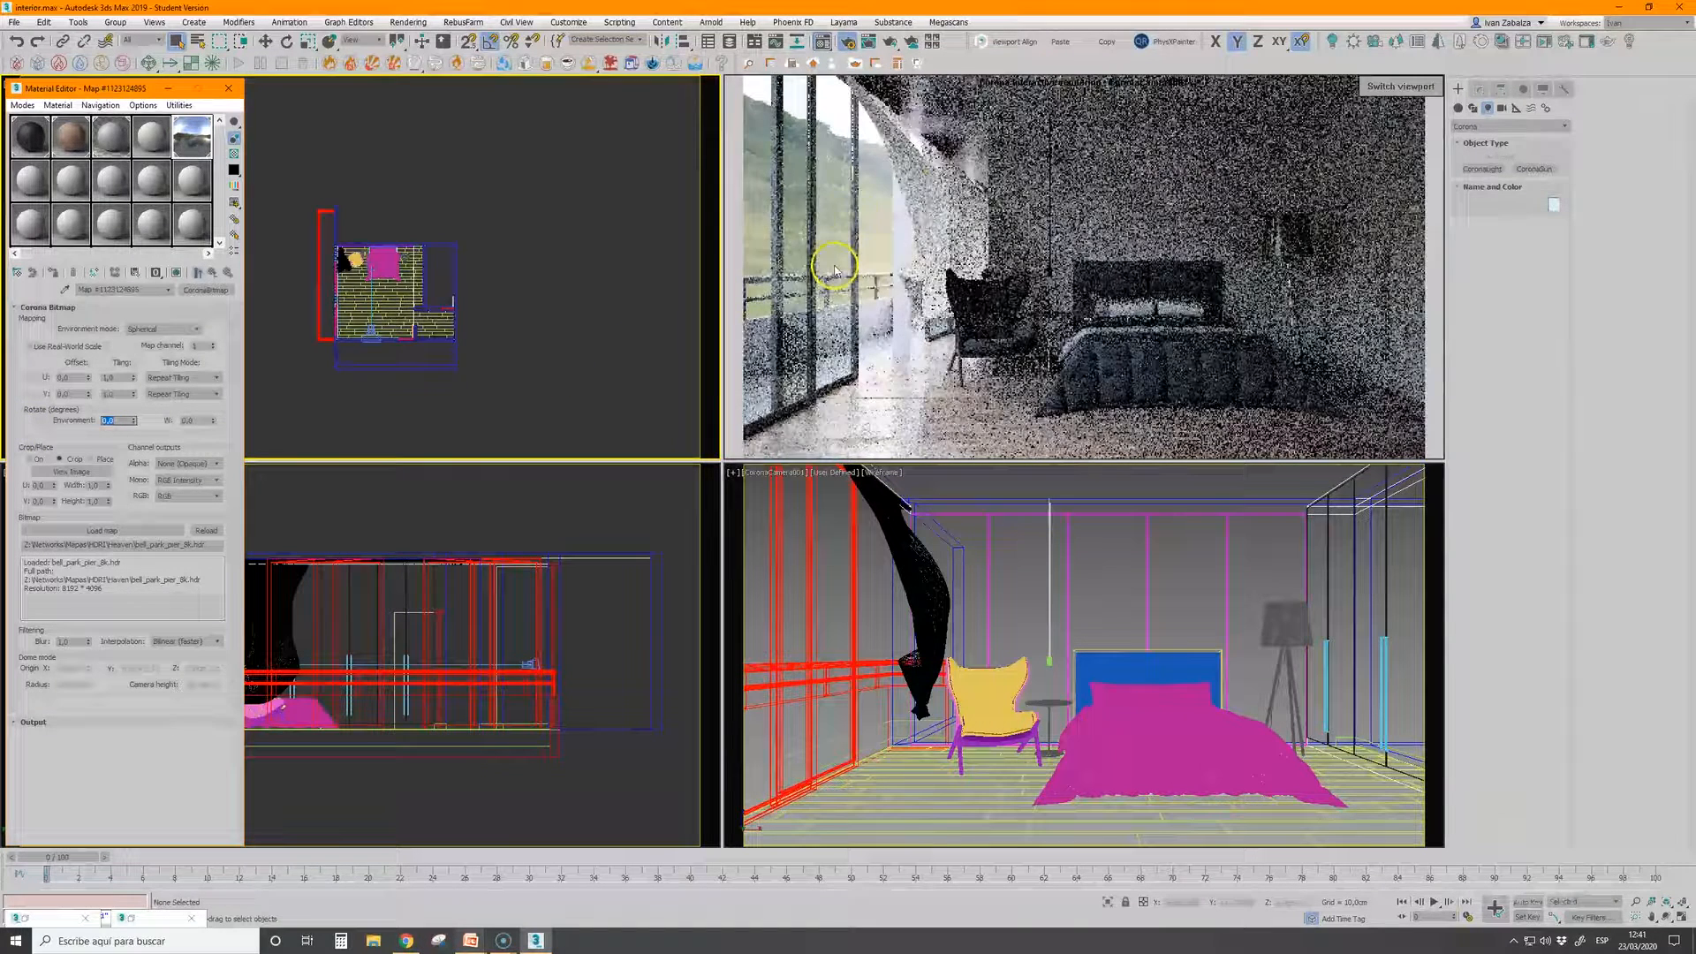
click(1021, 320)
click(682, 214)
click(1057, 276)
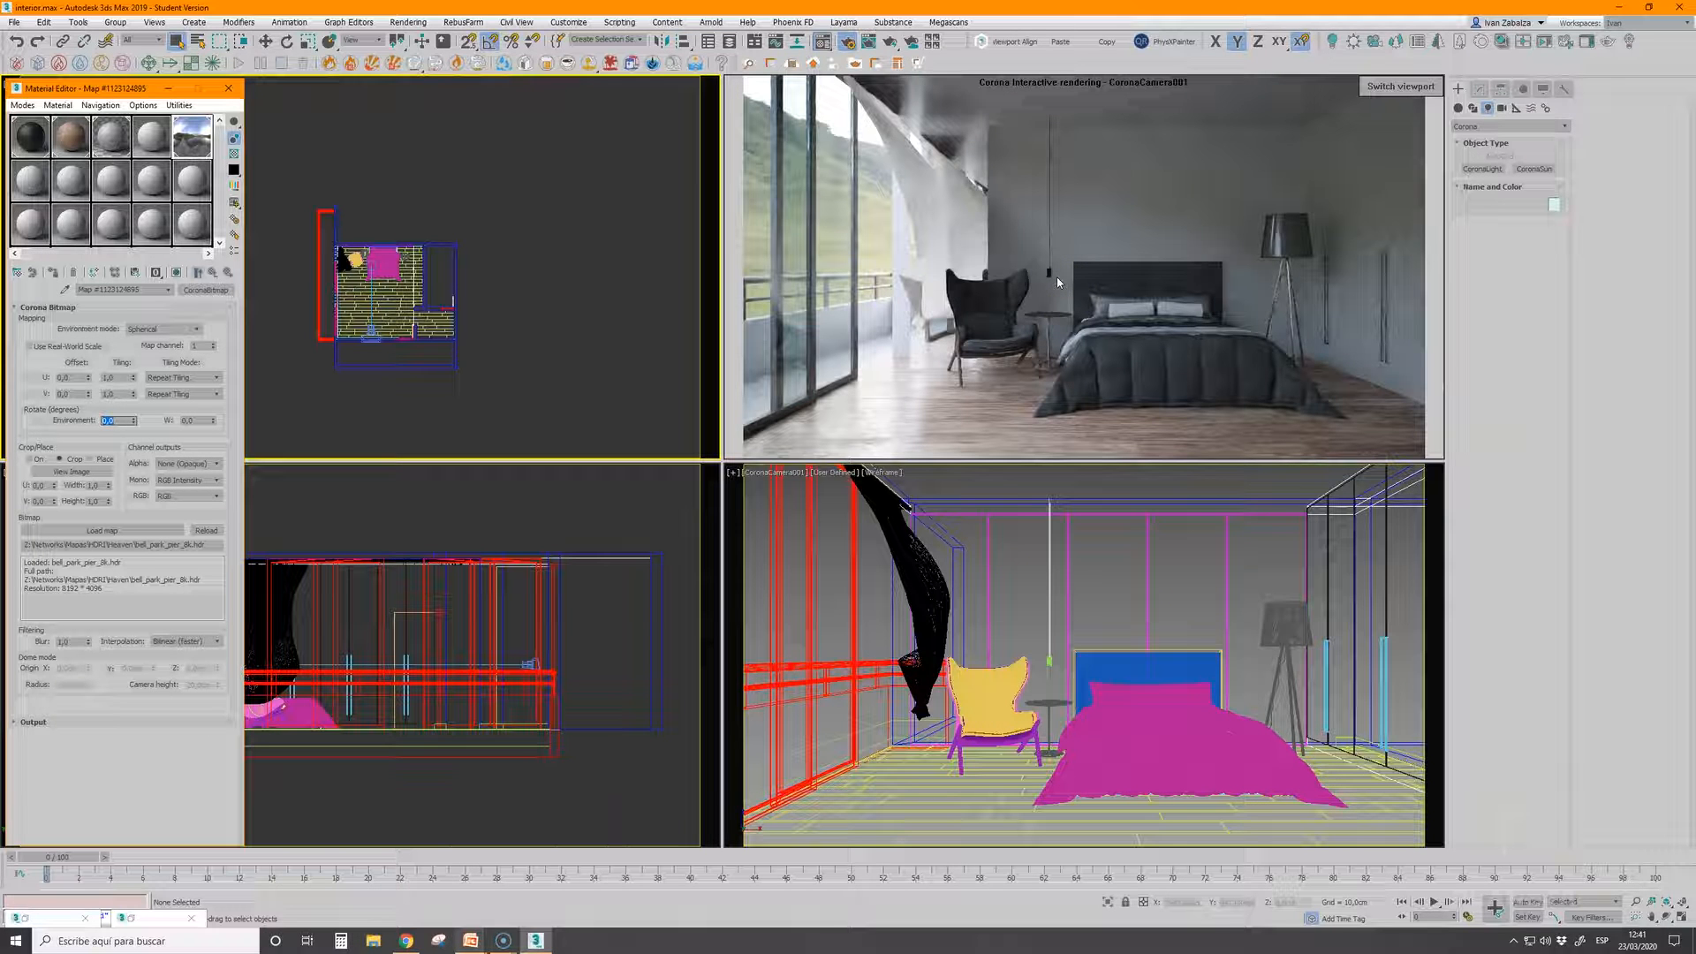
click(966, 522)
Switch to the PowerPoint presentation to review the list of Corona demonstration topics, and return to 3ds Max
click(475, 939)
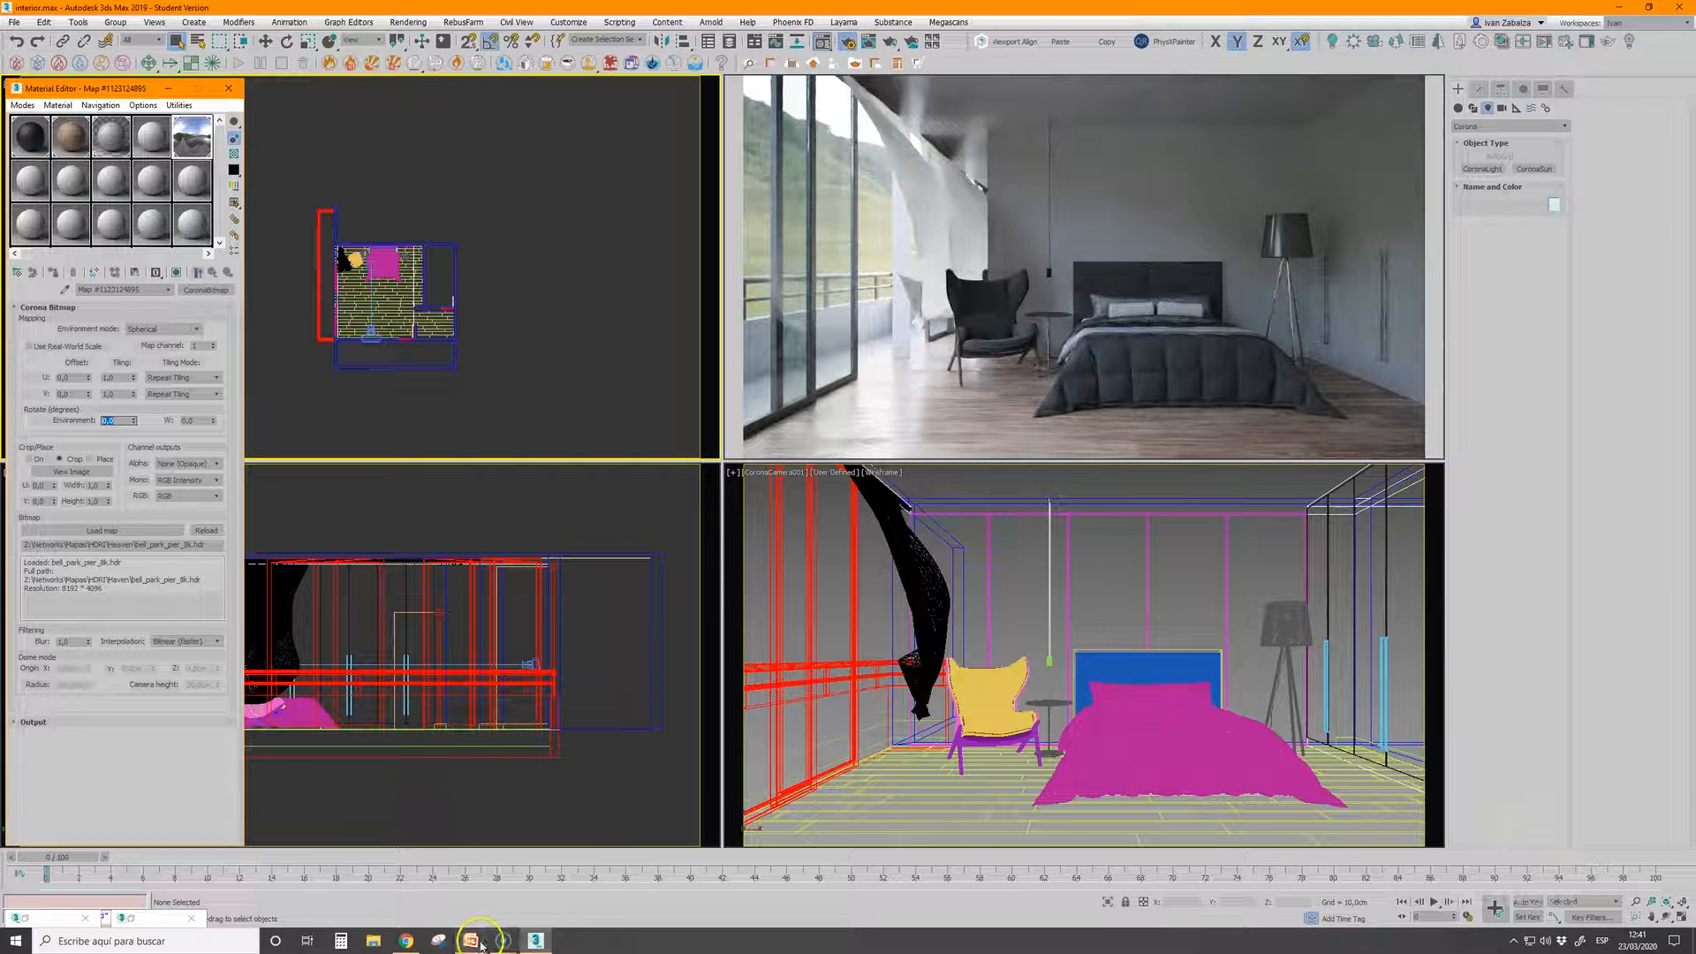
click(530, 885)
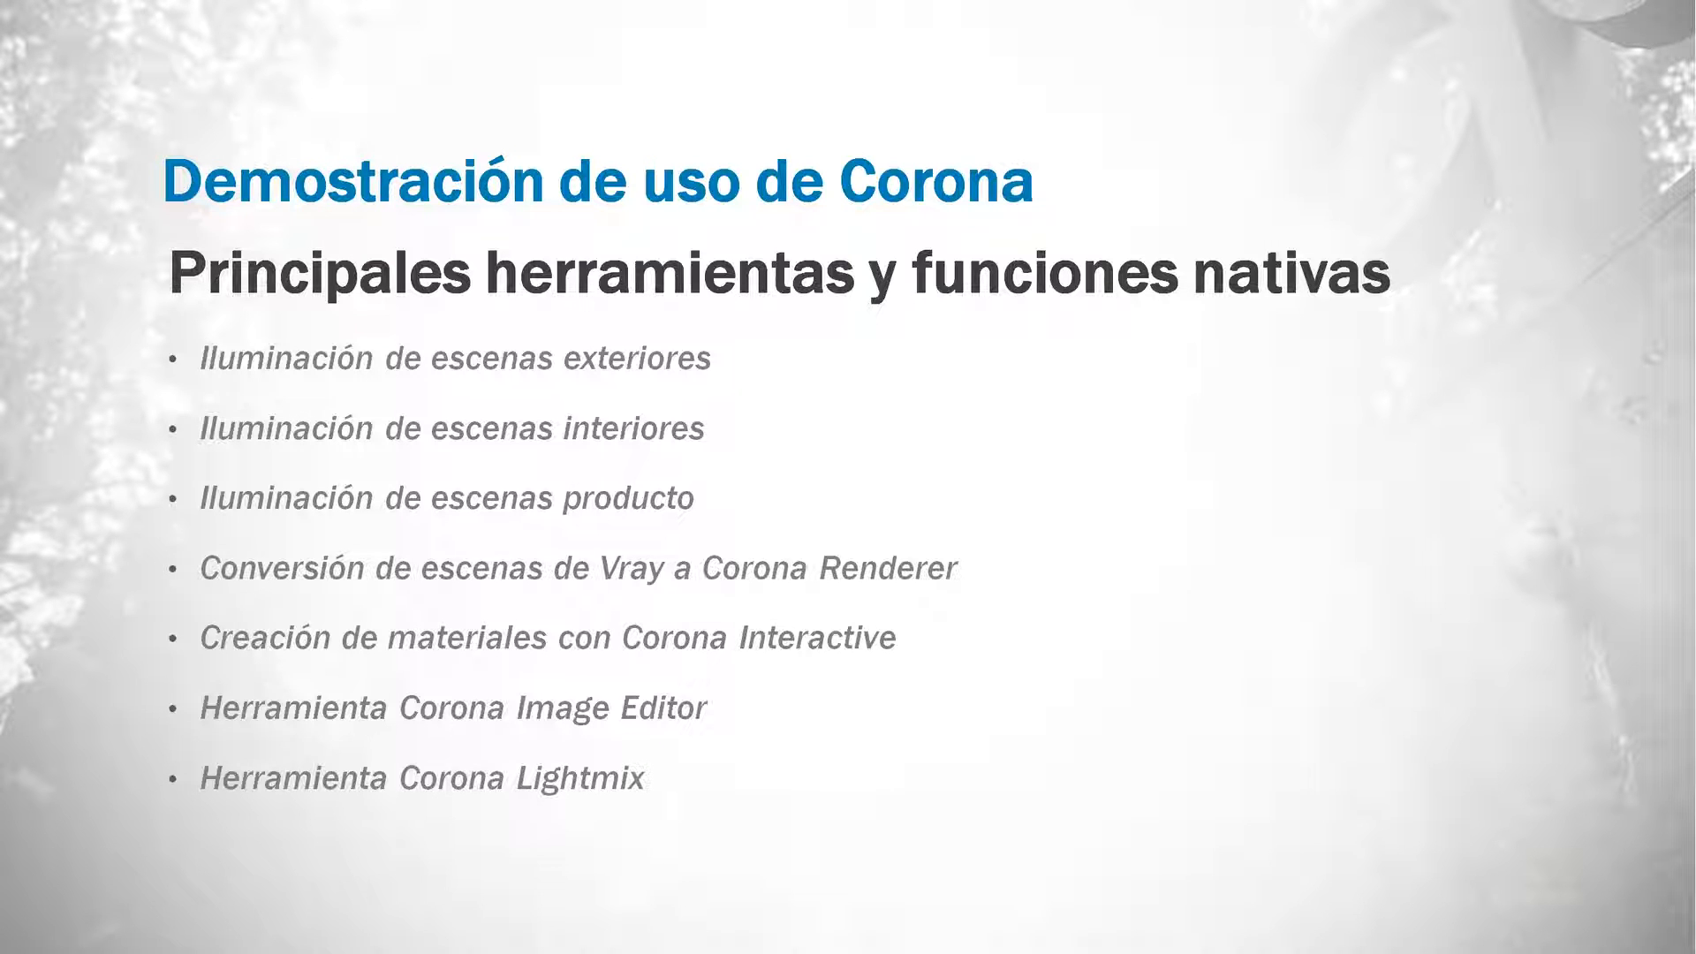
key(alt+Tab)
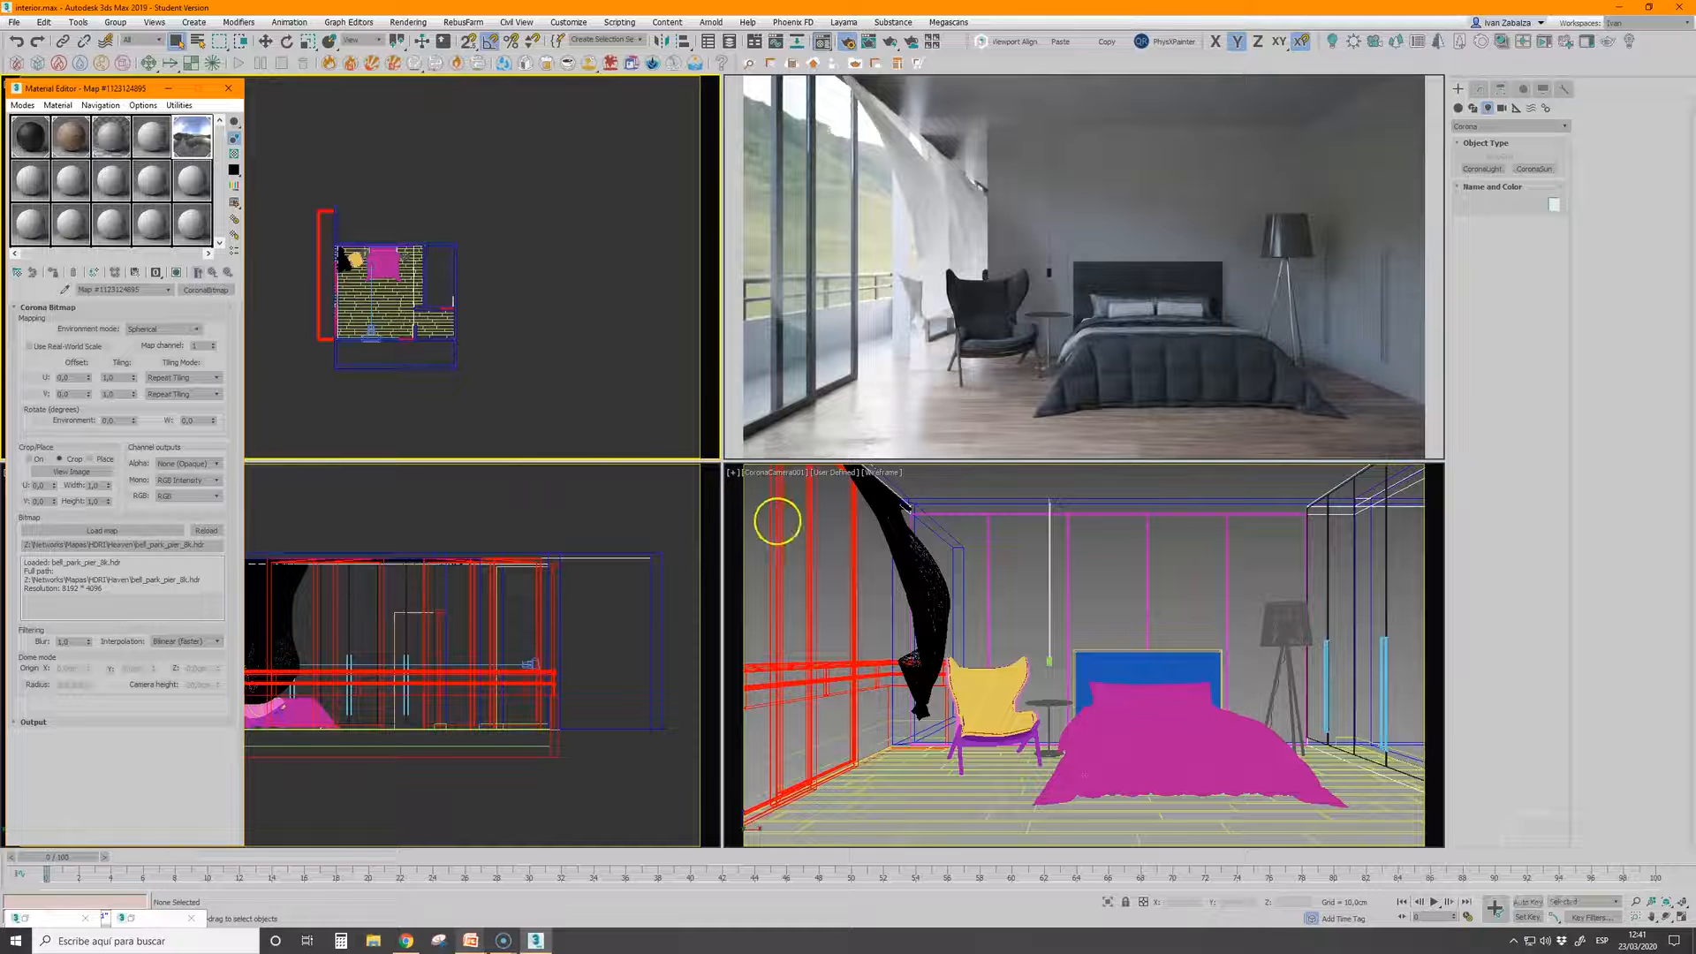
Stop the interactive rendering and open the producto_01.max scene, discarding the changes to the bedroom scene
click(777, 521)
right_click(815, 99)
click(852, 159)
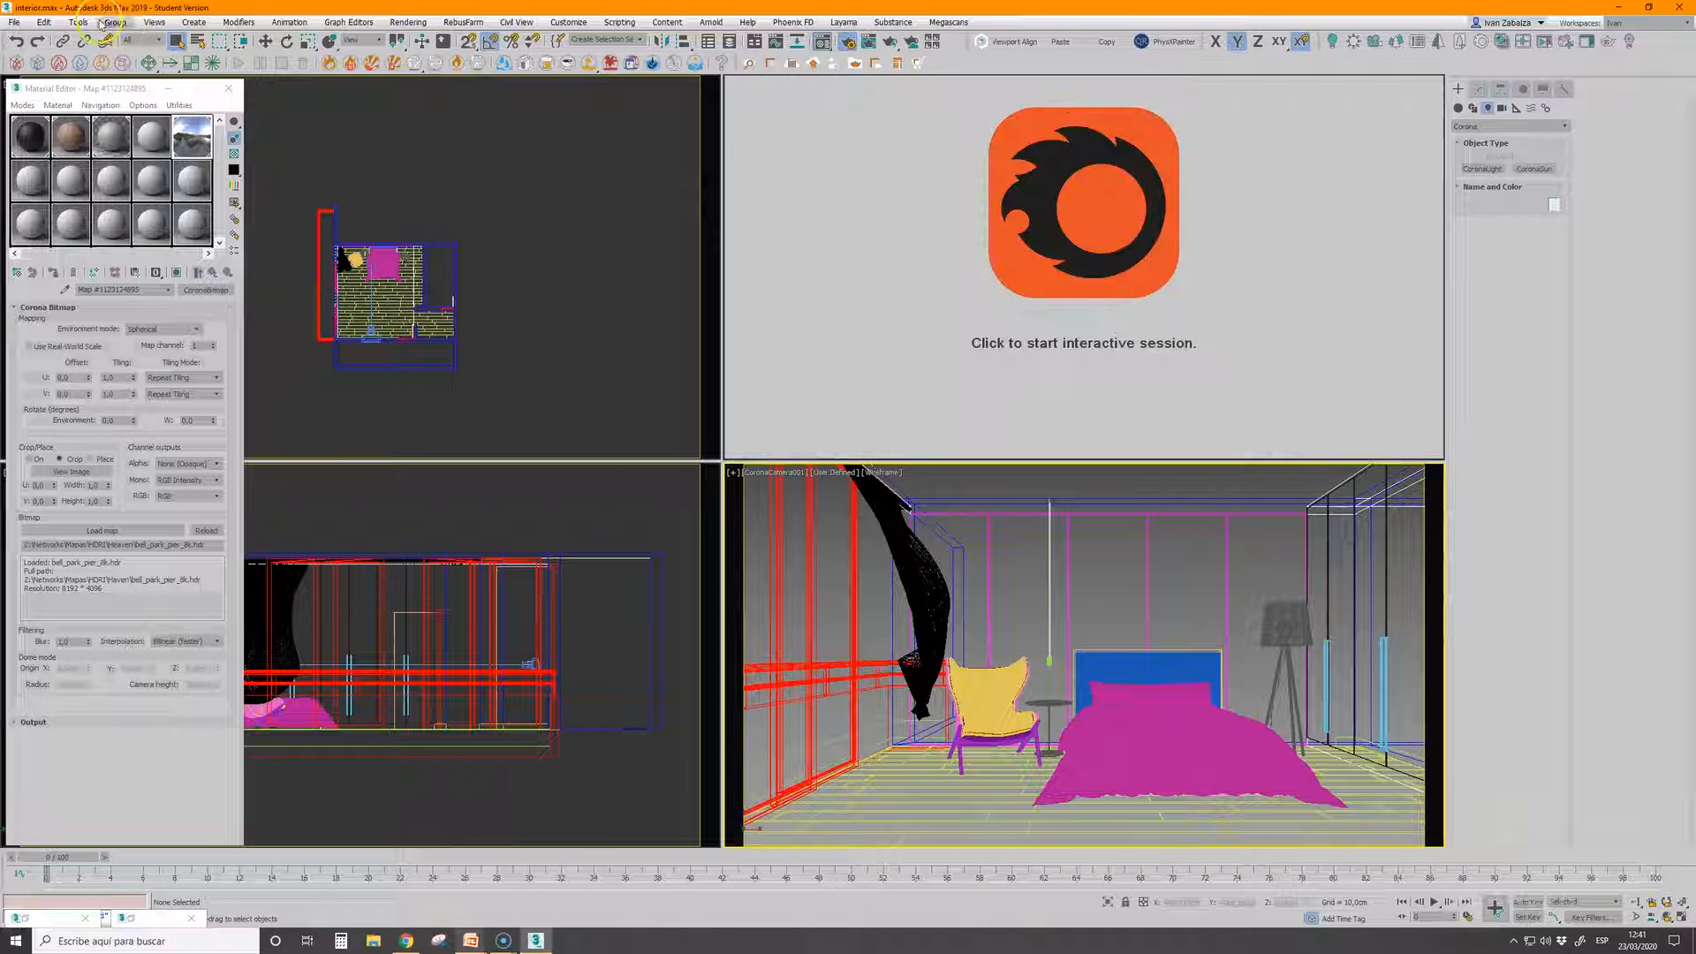
click(14, 22)
click(26, 78)
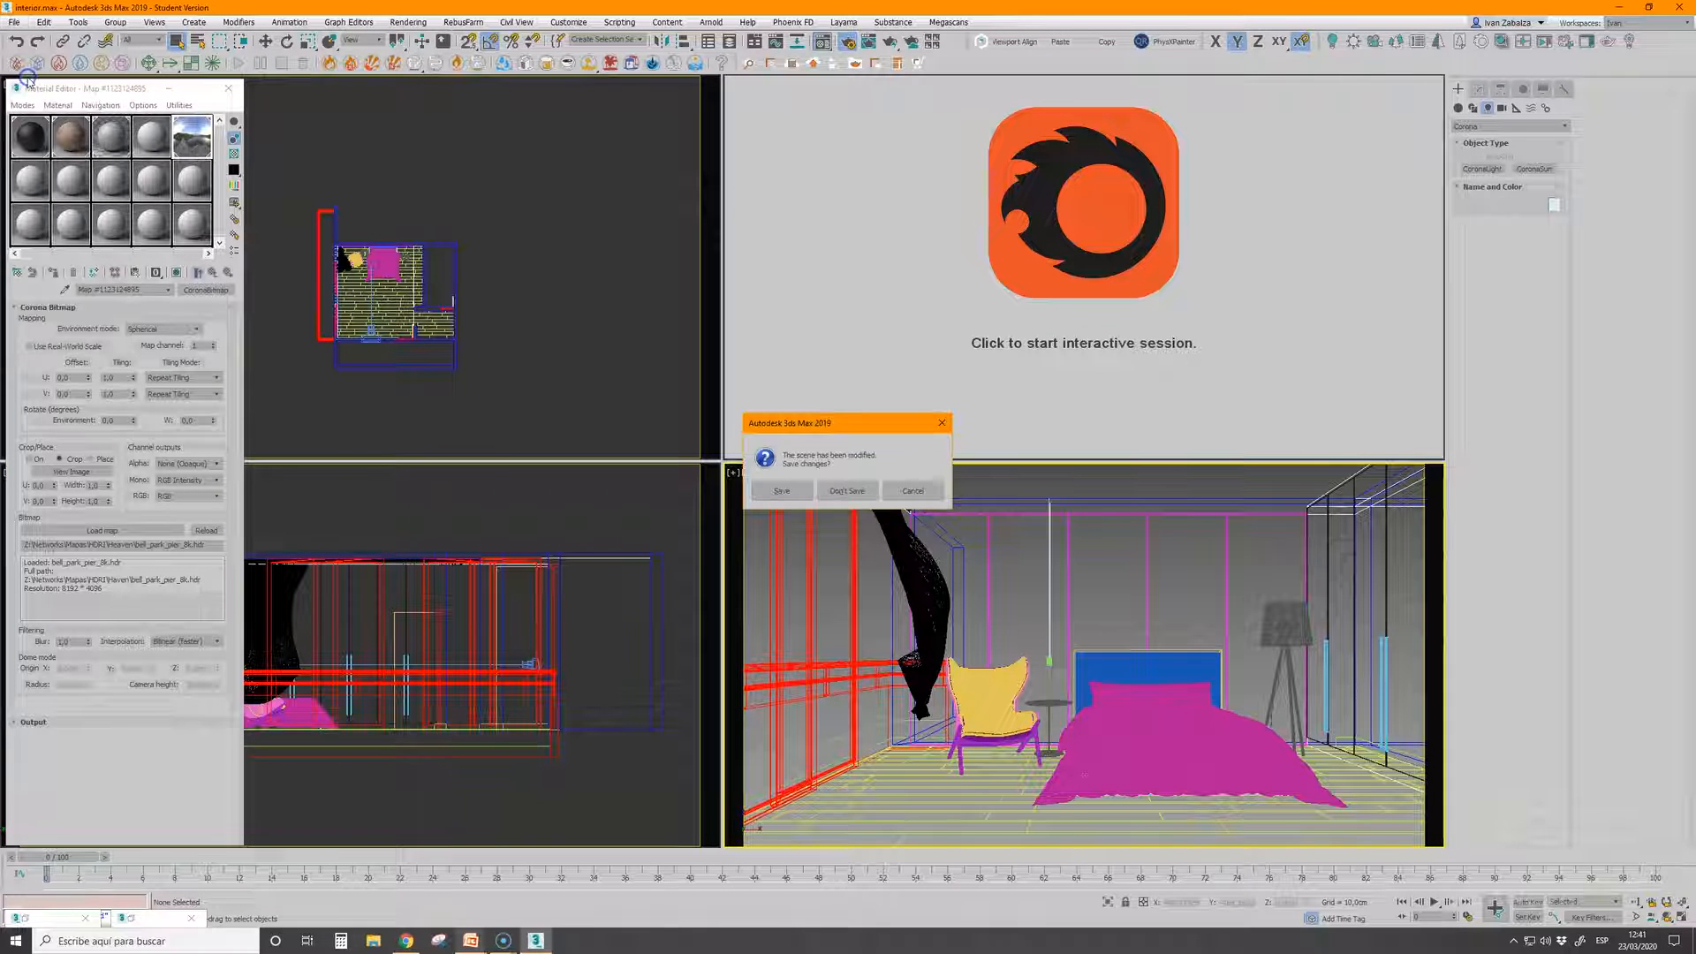
click(847, 490)
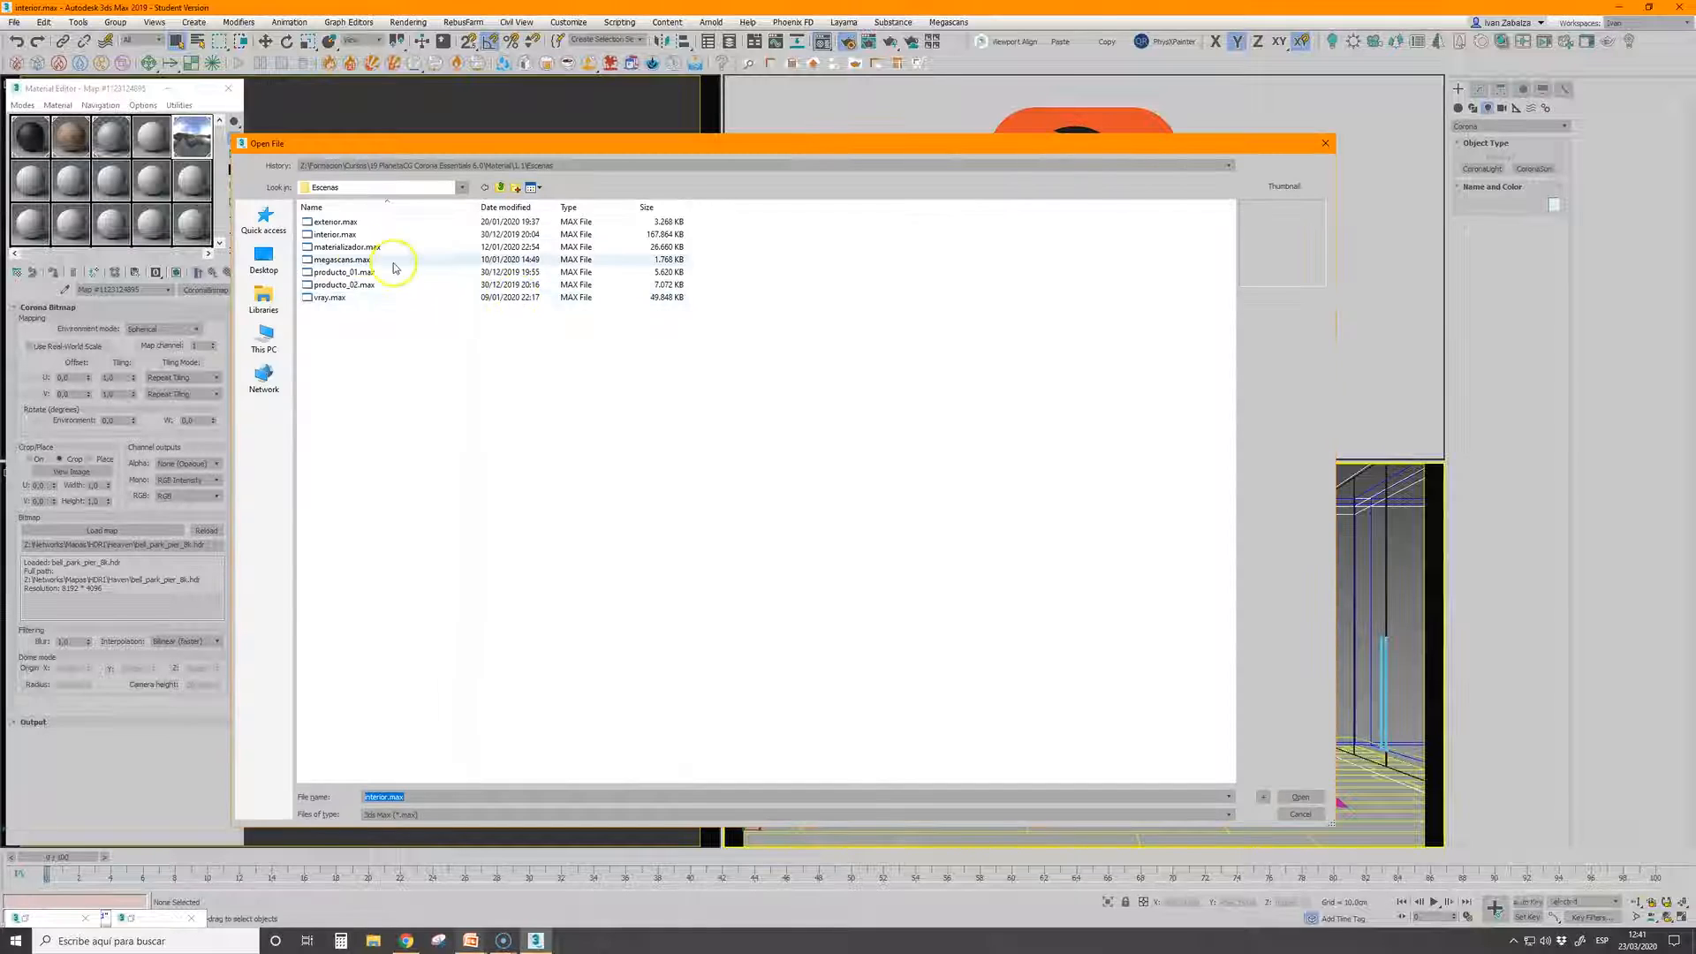
click(345, 272)
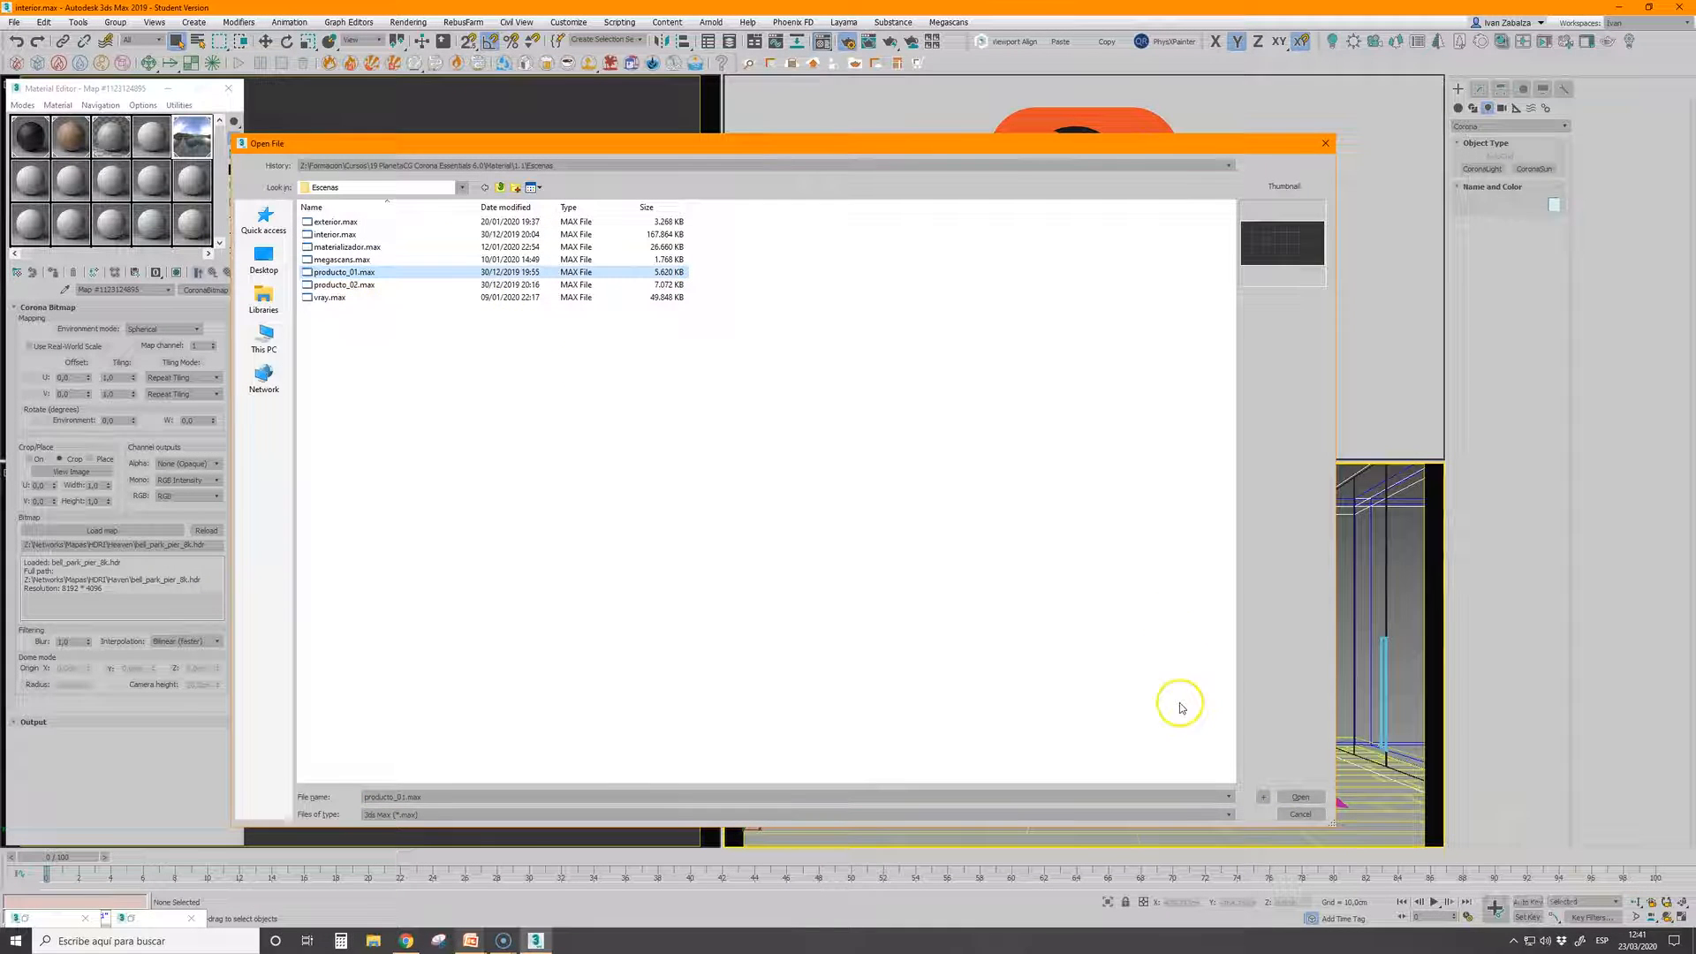
click(1301, 805)
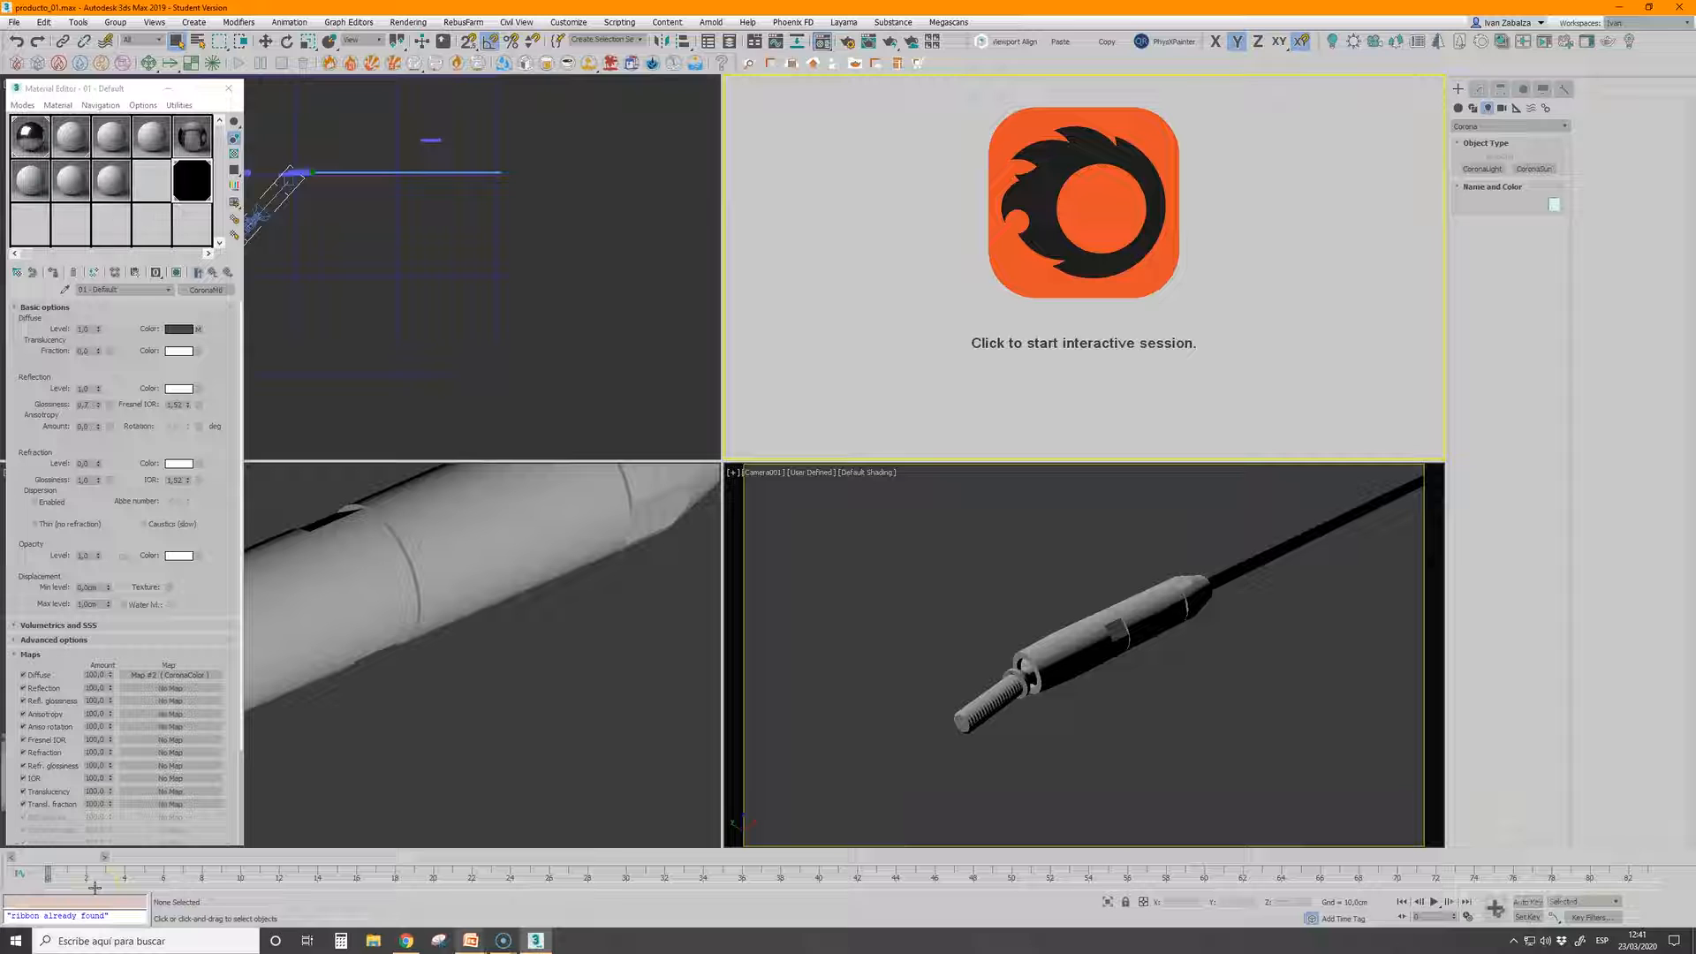
Move the timeline to about frame 356 and start the interactive rendering of the metal fittings
drag(67, 870, 1484, 870)
click(1252, 400)
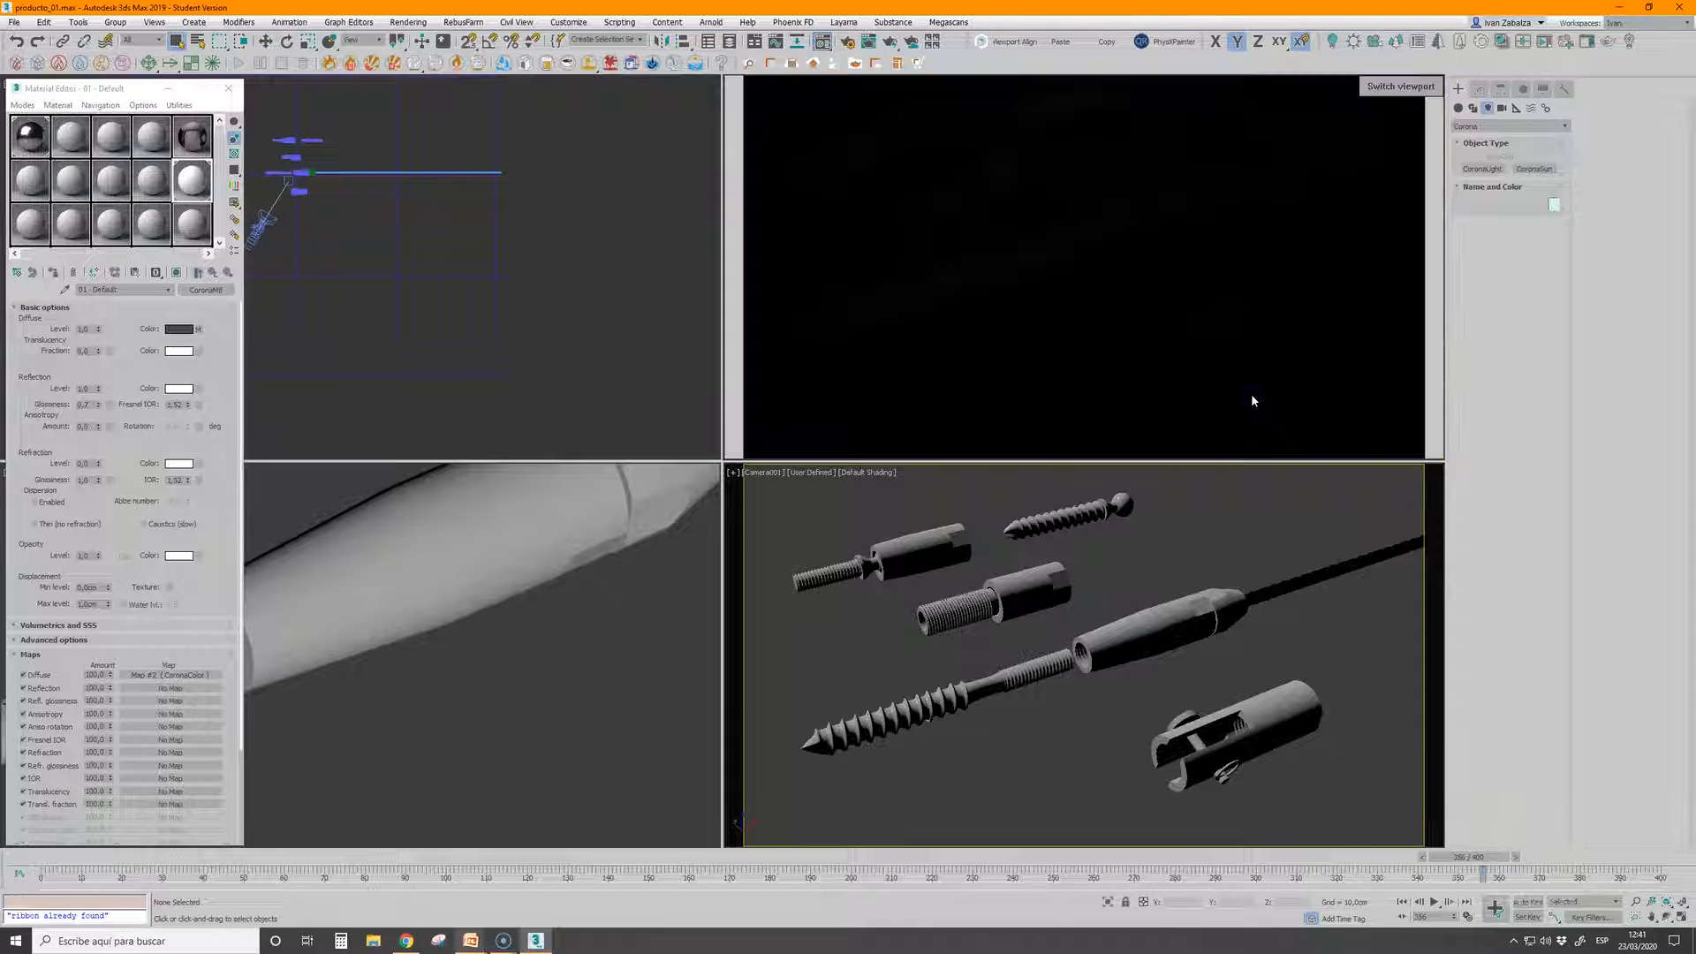
Assign the BackLight HDR map from the Corona material's diffuse slot to the scene's environment map
click(188, 138)
key(8)
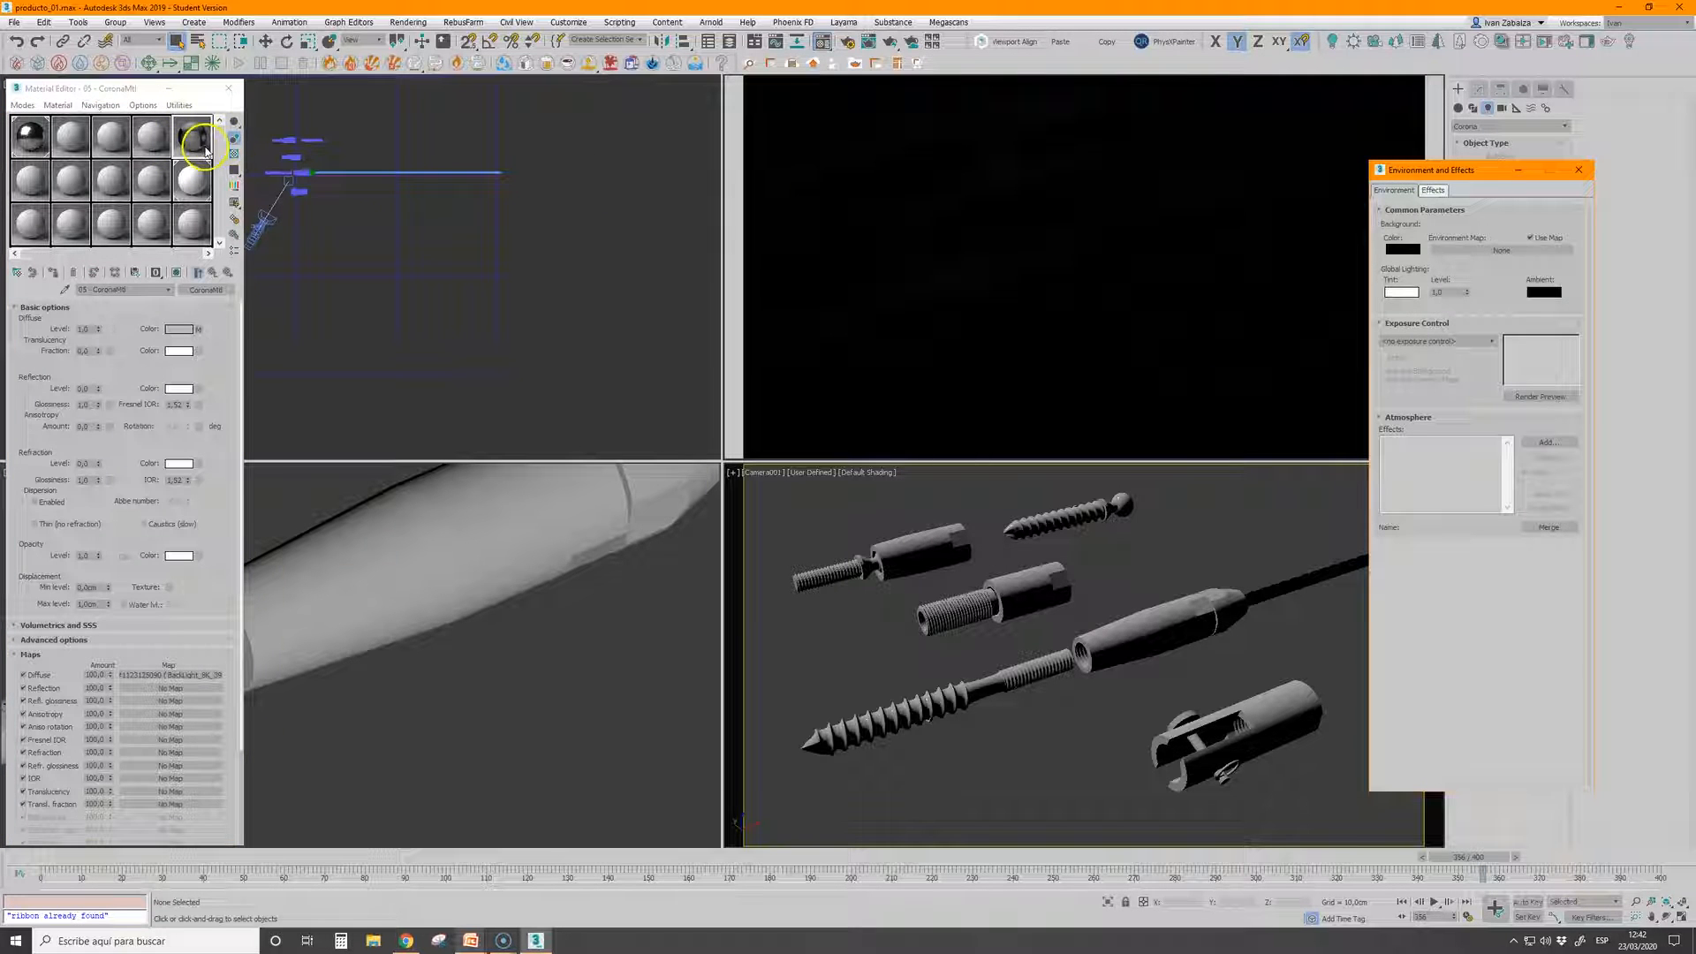
click(343, 331)
drag(340, 326, 1529, 254)
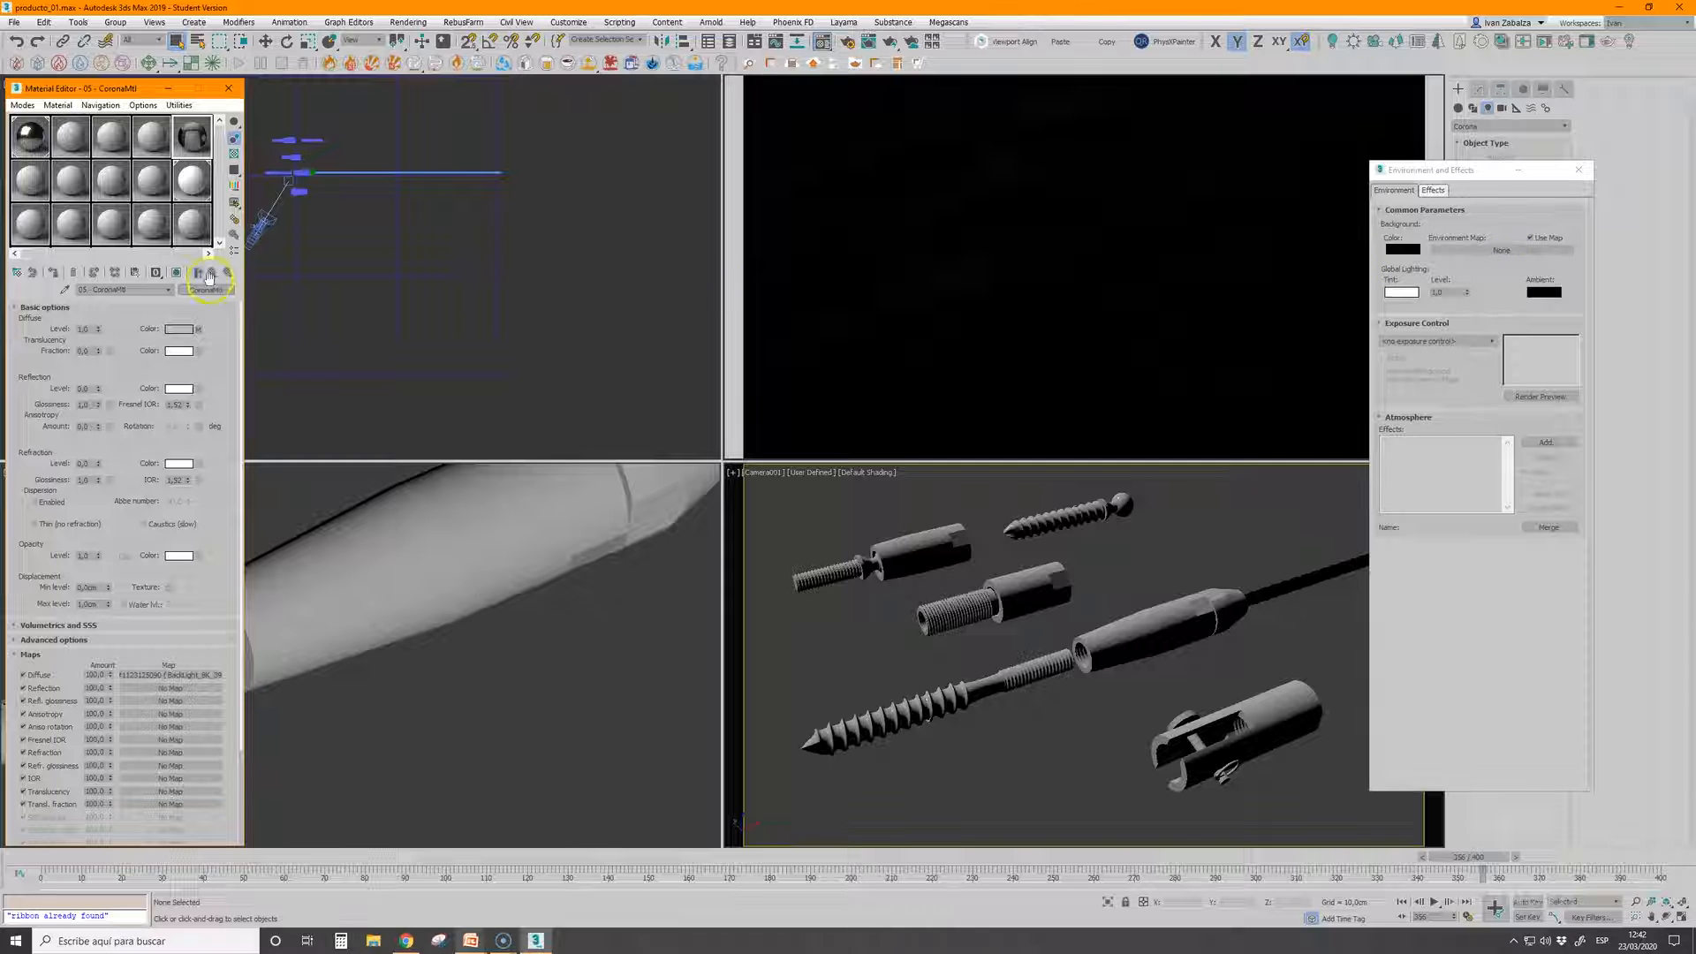
drag(201, 331, 1326, 301)
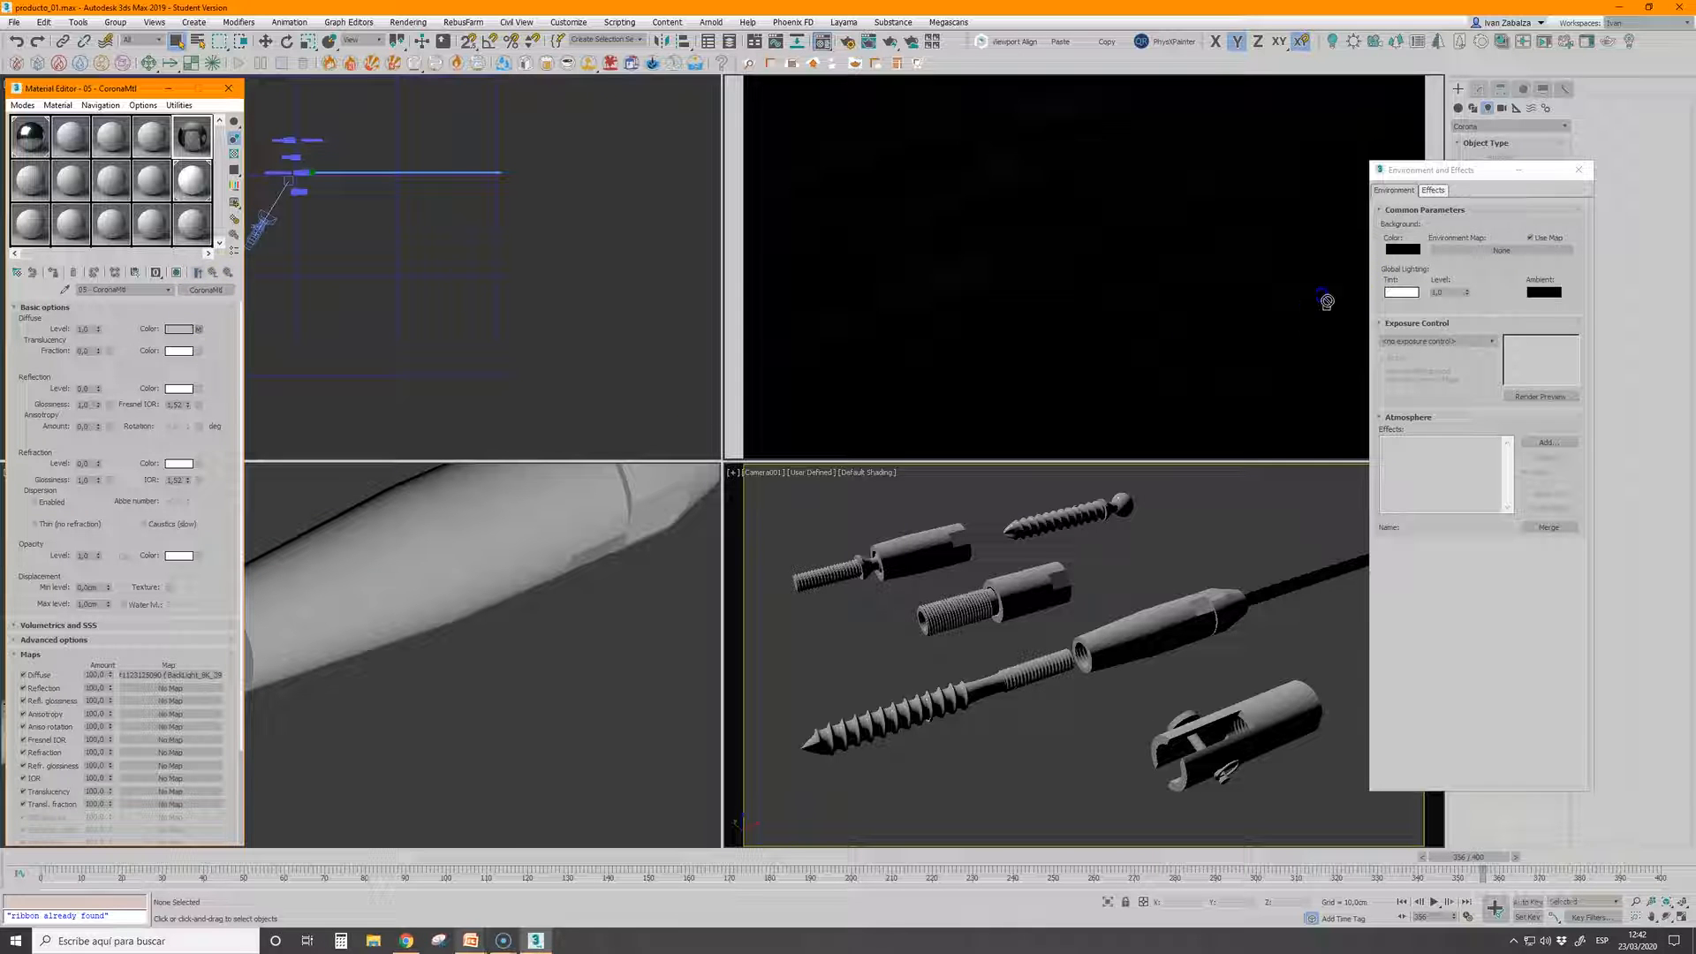
drag(1497, 255, 1497, 254)
click(1451, 528)
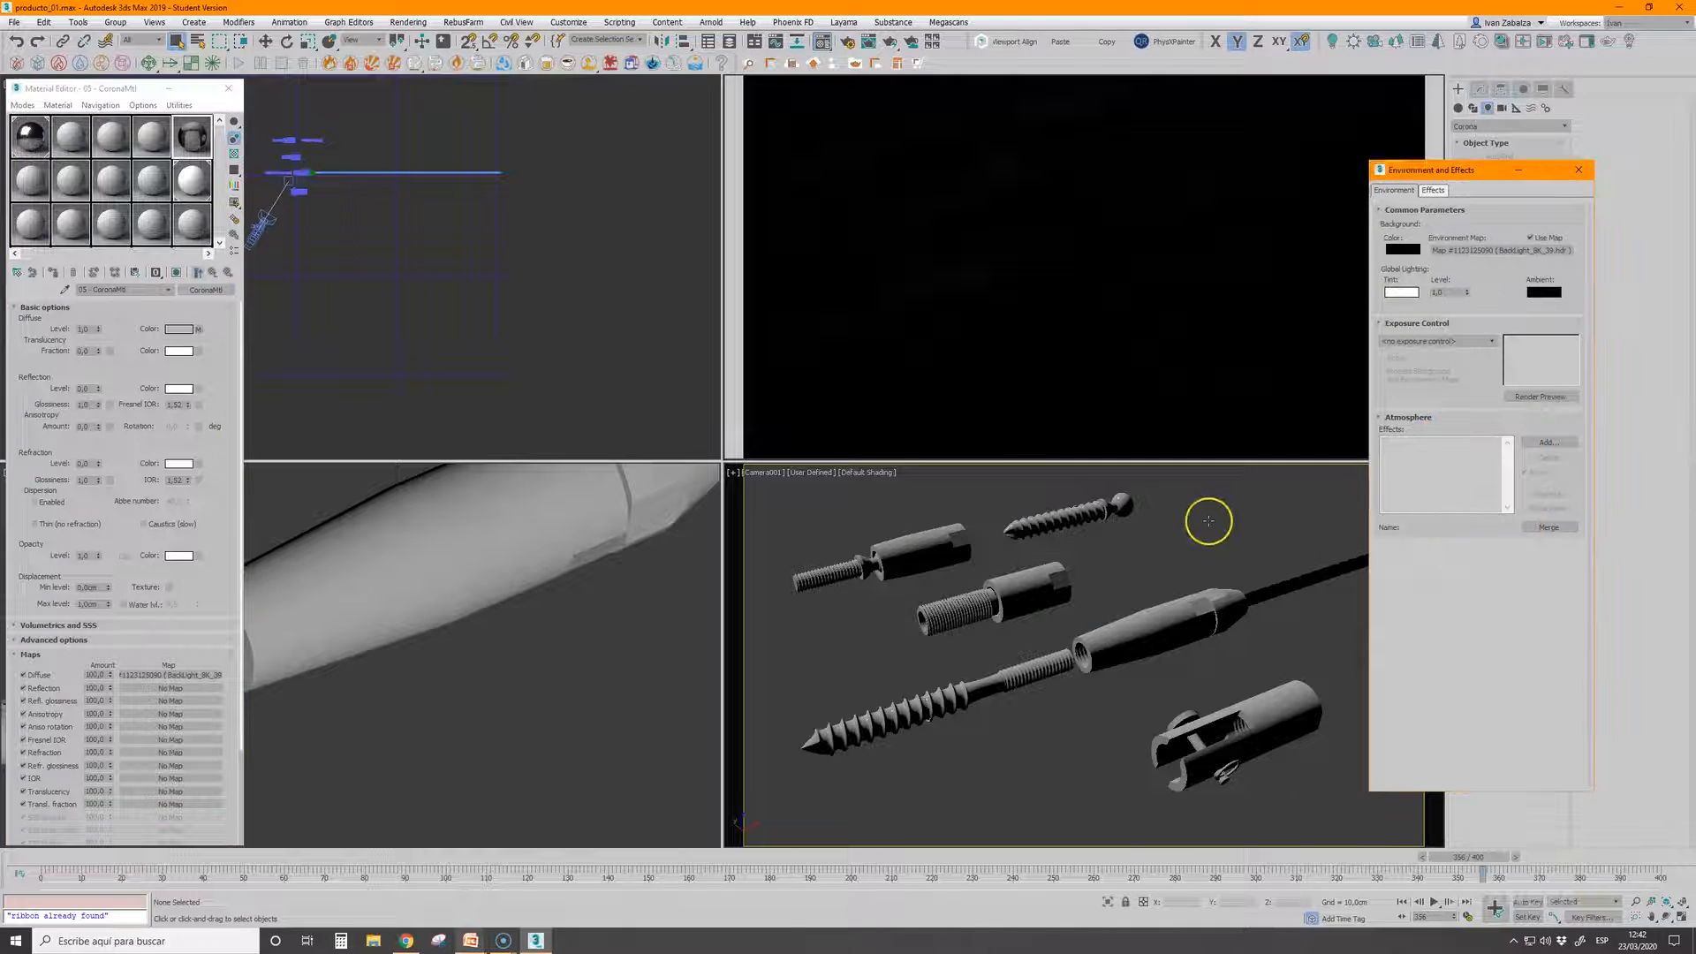
click(1578, 170)
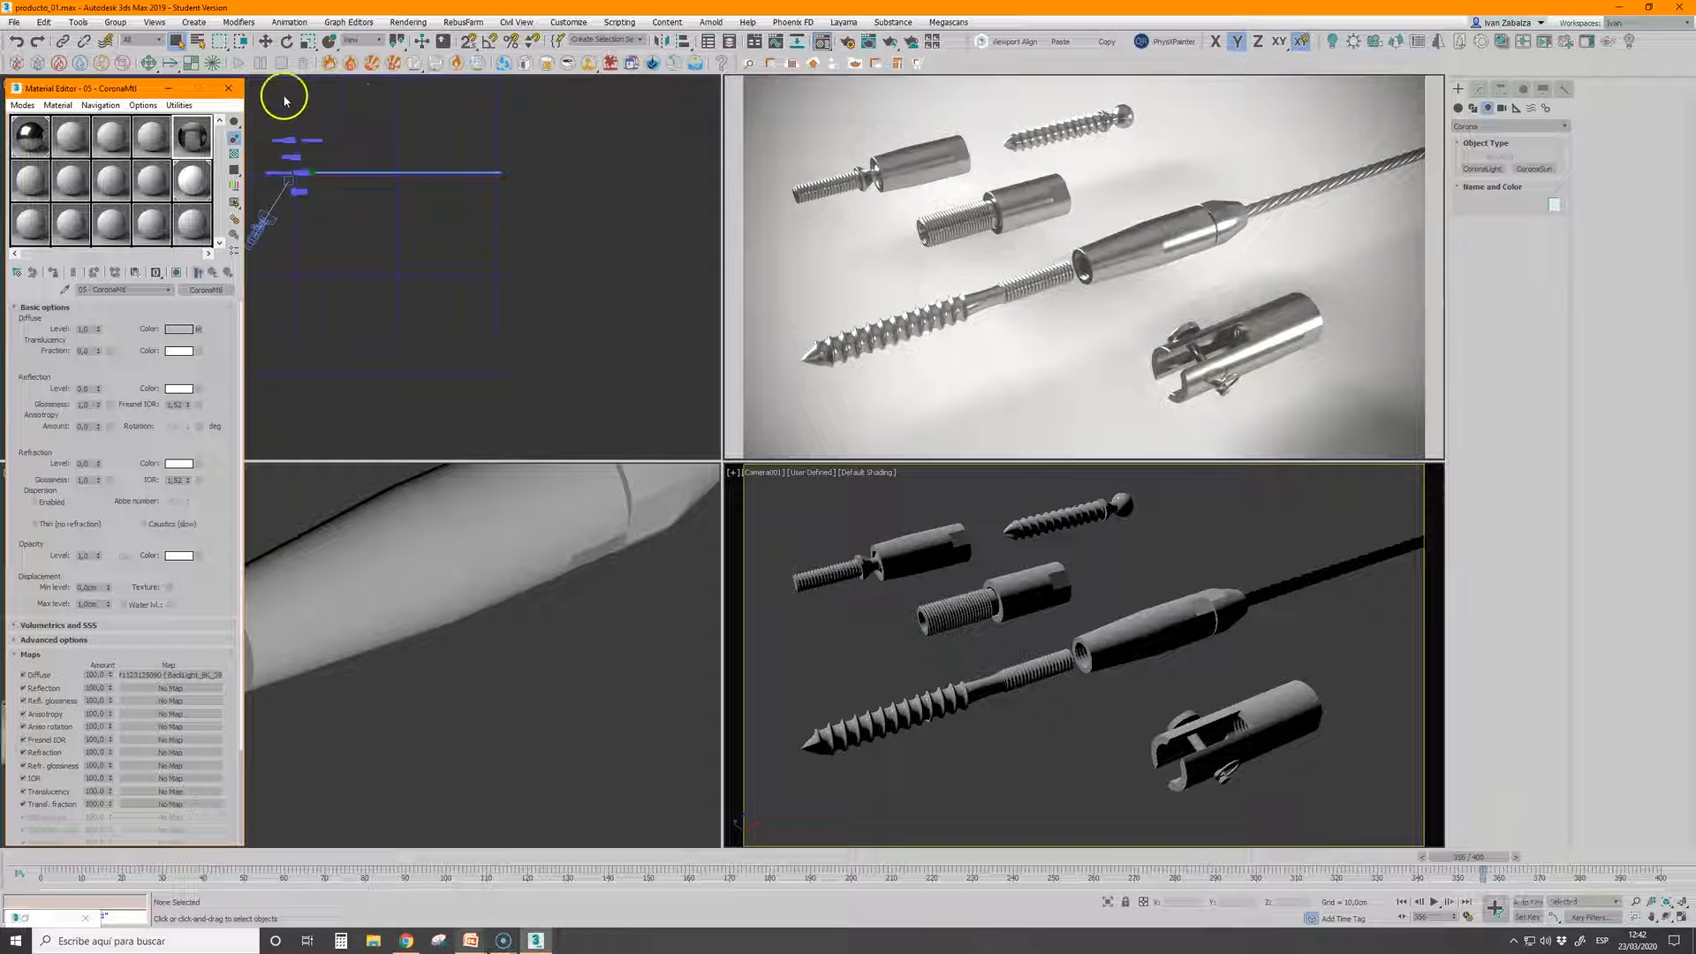
Raise the bloom intensity to about 153 and lower the simple exposure to 0.26 in the Corona camera render settings
click(846, 42)
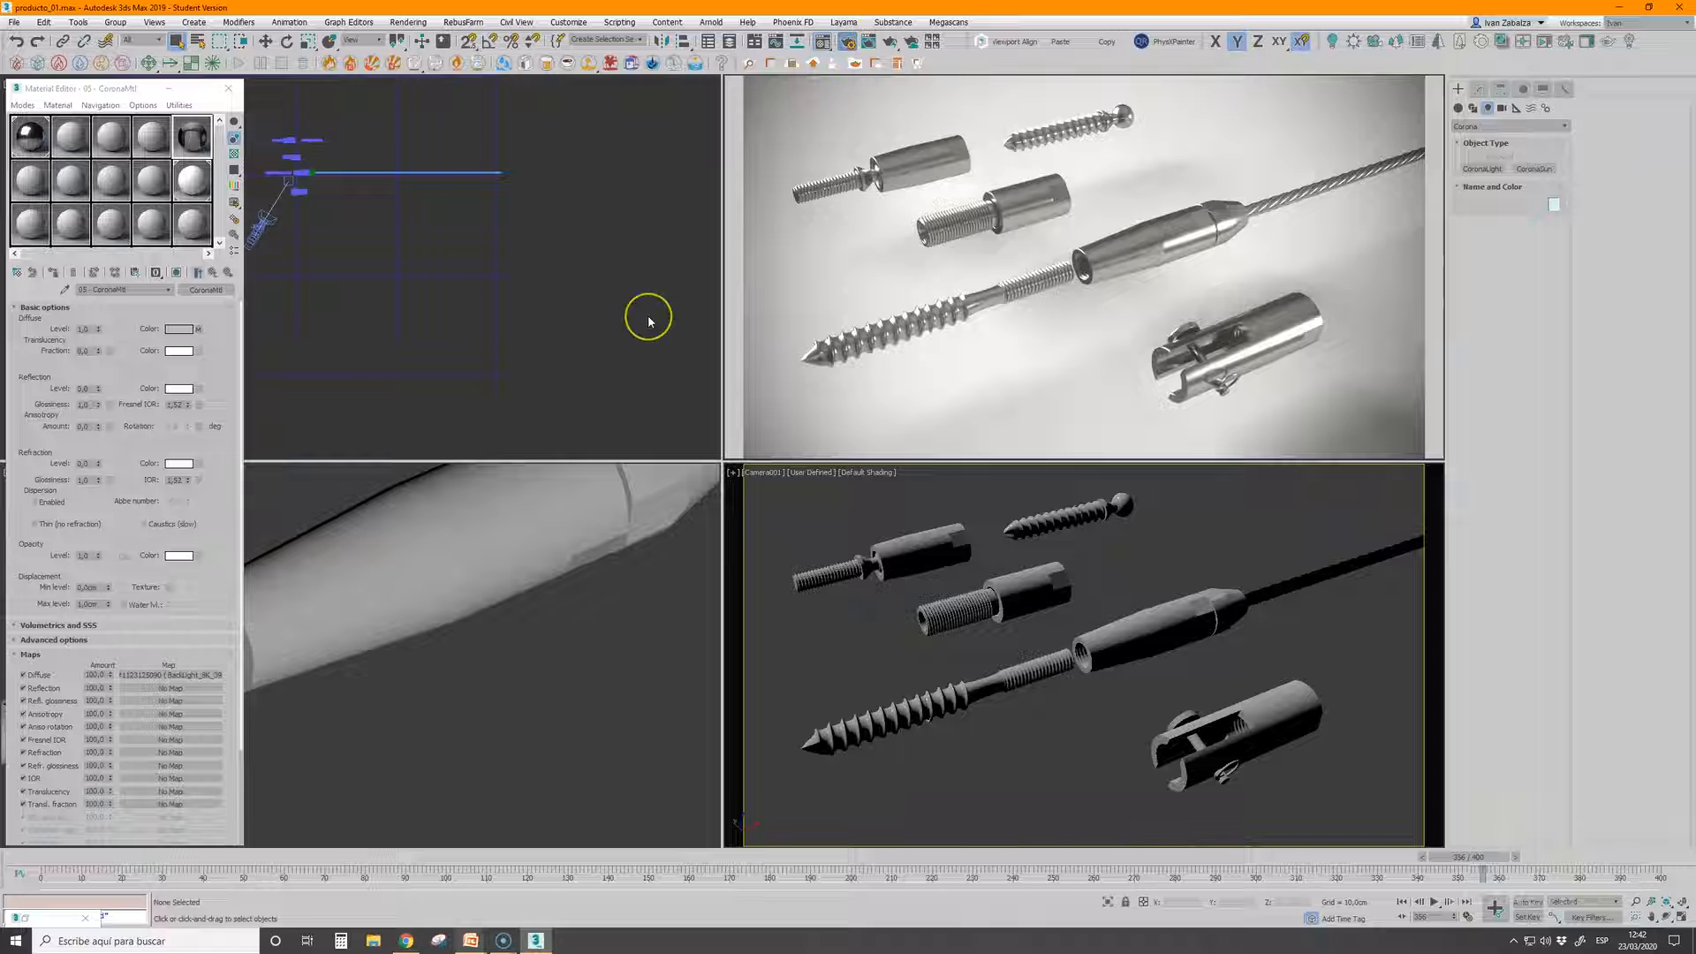
mouse_move(123, 256)
mouse_down()
mouse_move(125, 231)
mouse_move(122, 280)
mouse_up()
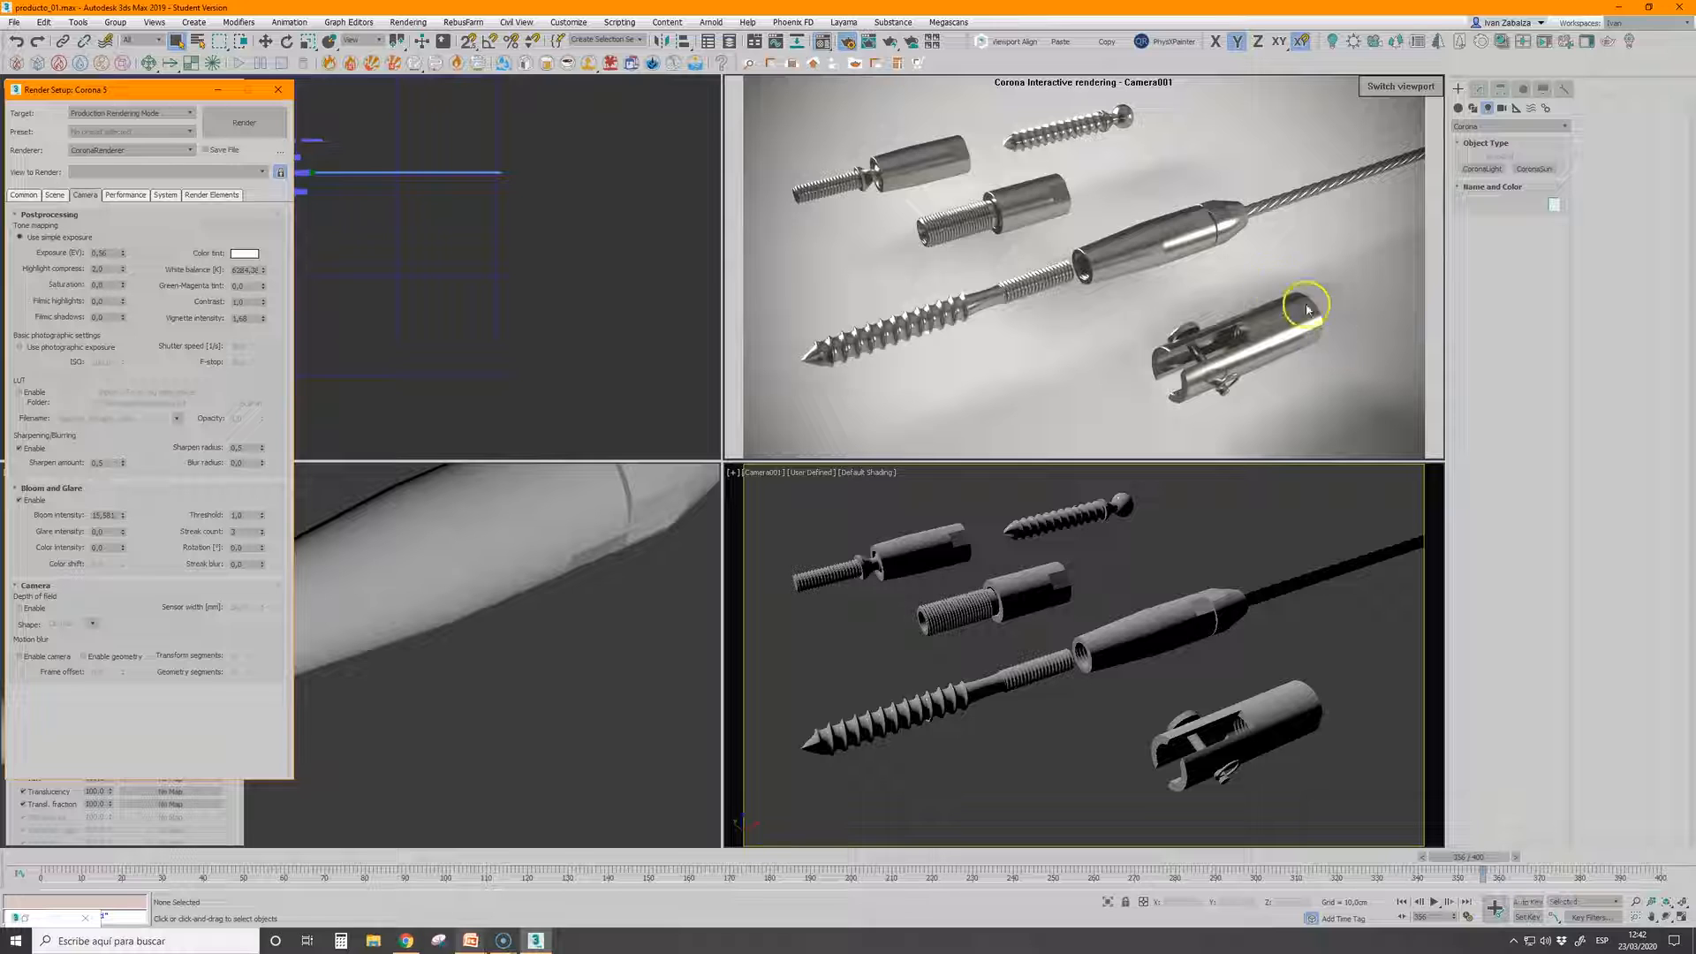
drag(123, 515, 124, 303)
drag(124, 398, 141, 856)
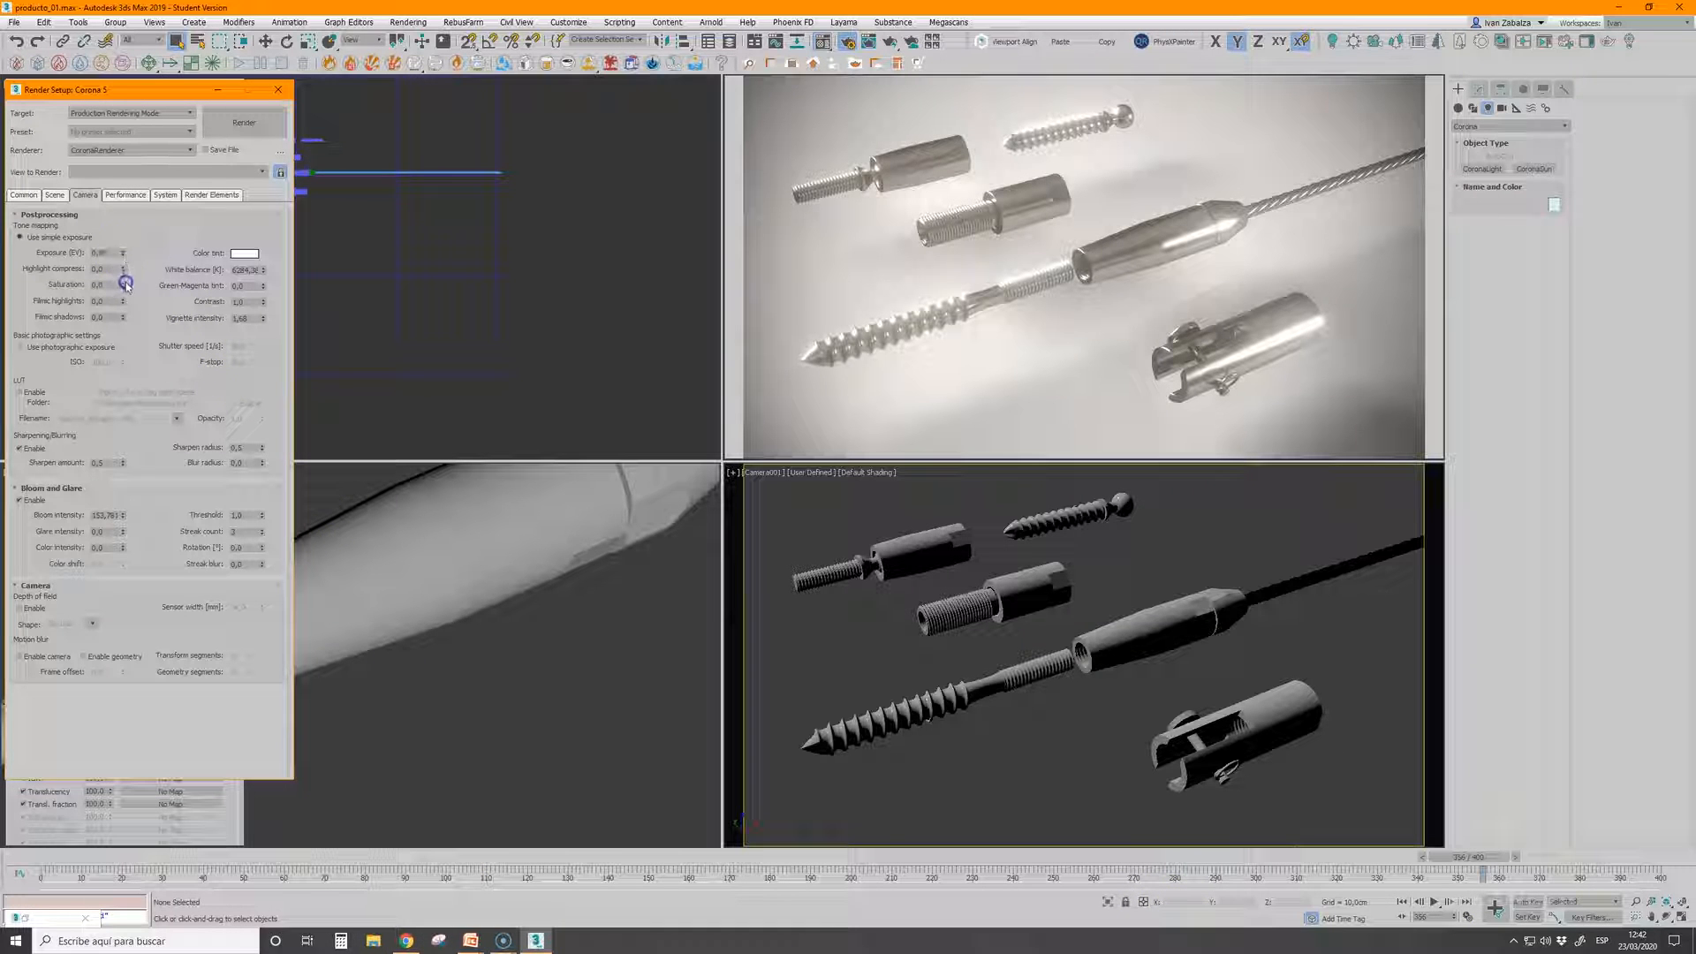
drag(120, 256, 122, 284)
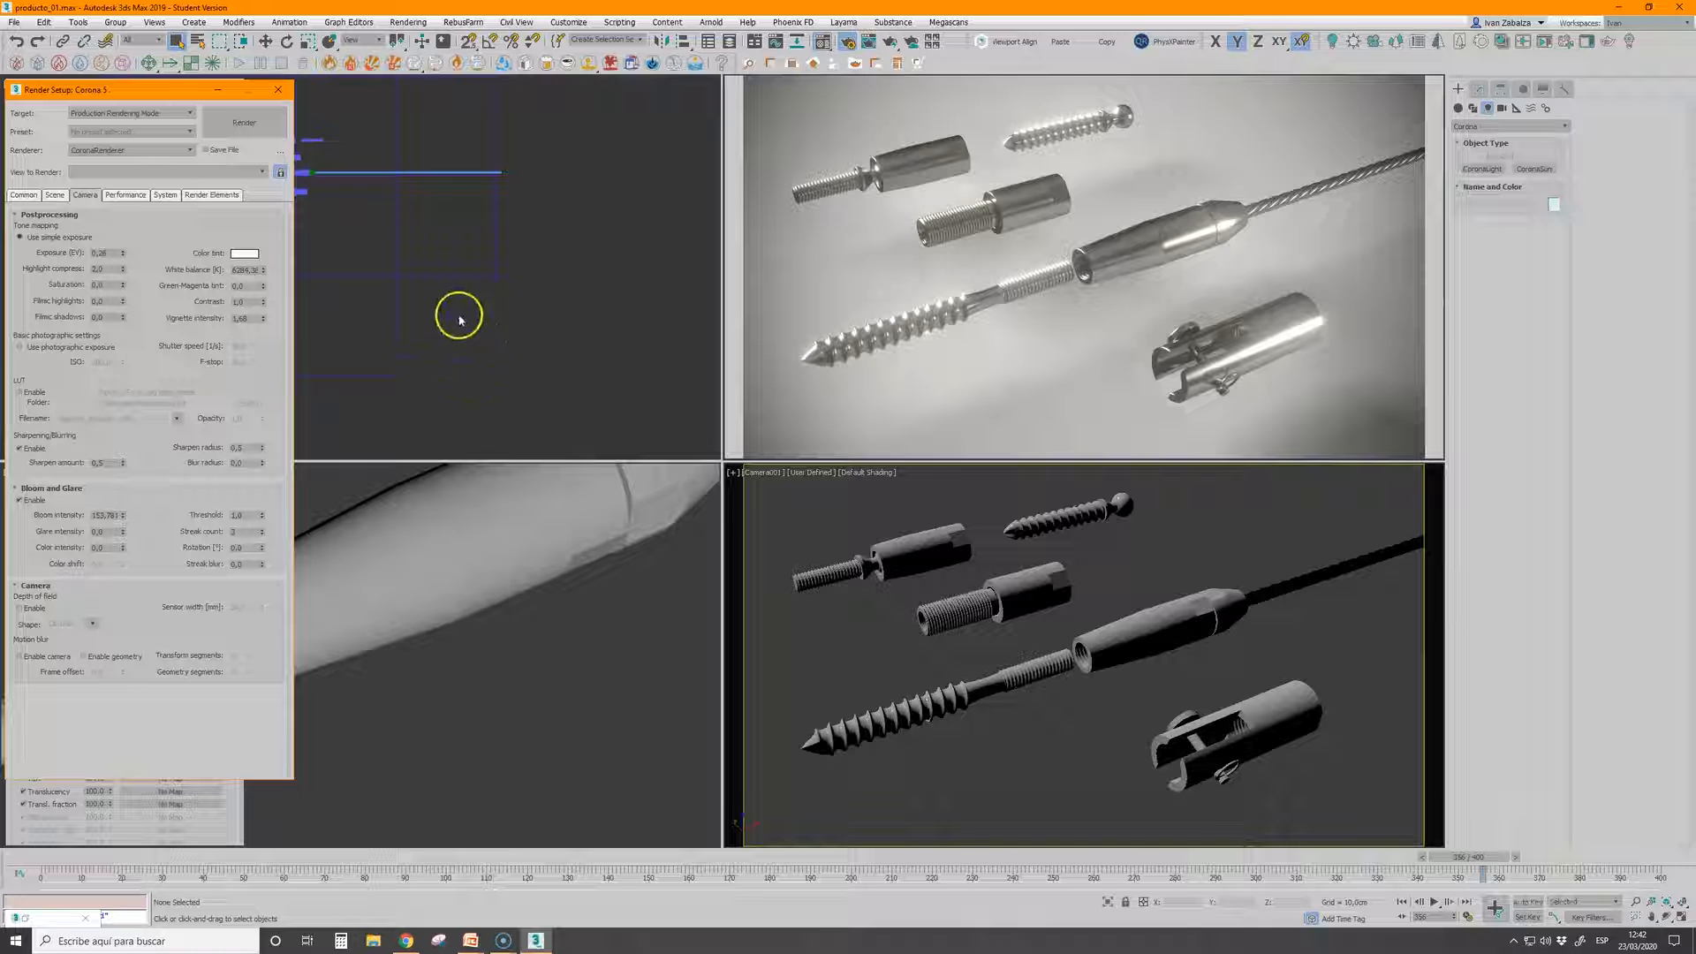
Stop the interactive rendering and switch to the PowerPoint presentation to check the list of topics, returning to 3ds Max
right_click(789, 349)
click(830, 404)
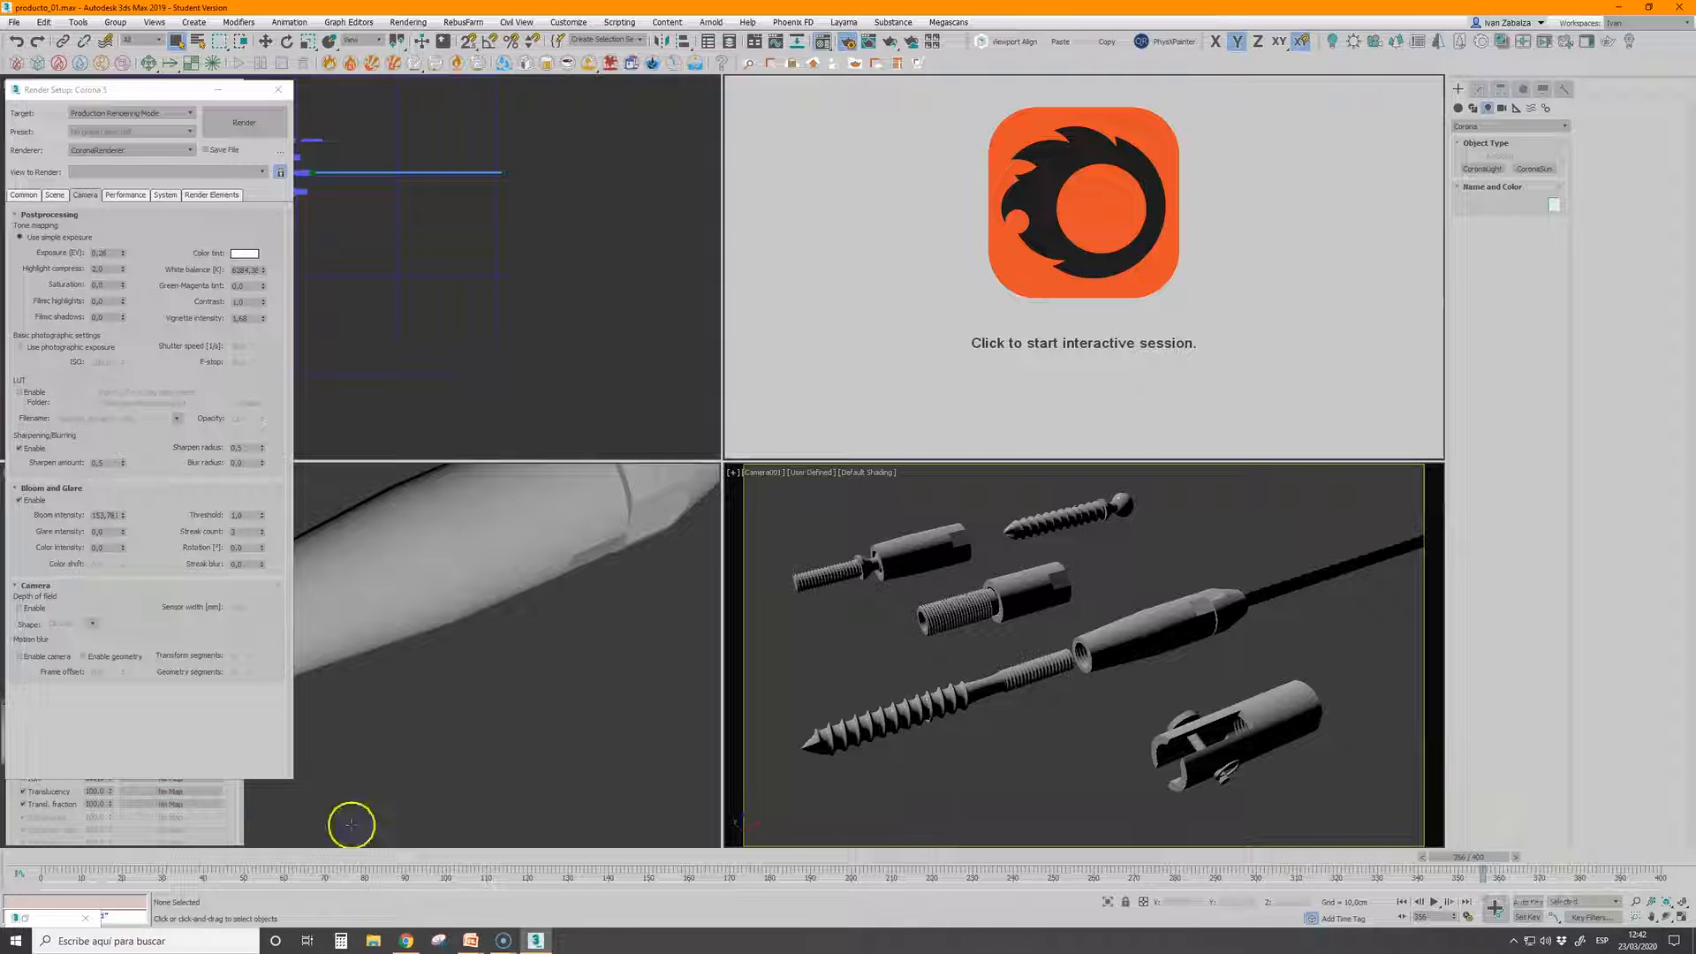
mouse_move(461, 945)
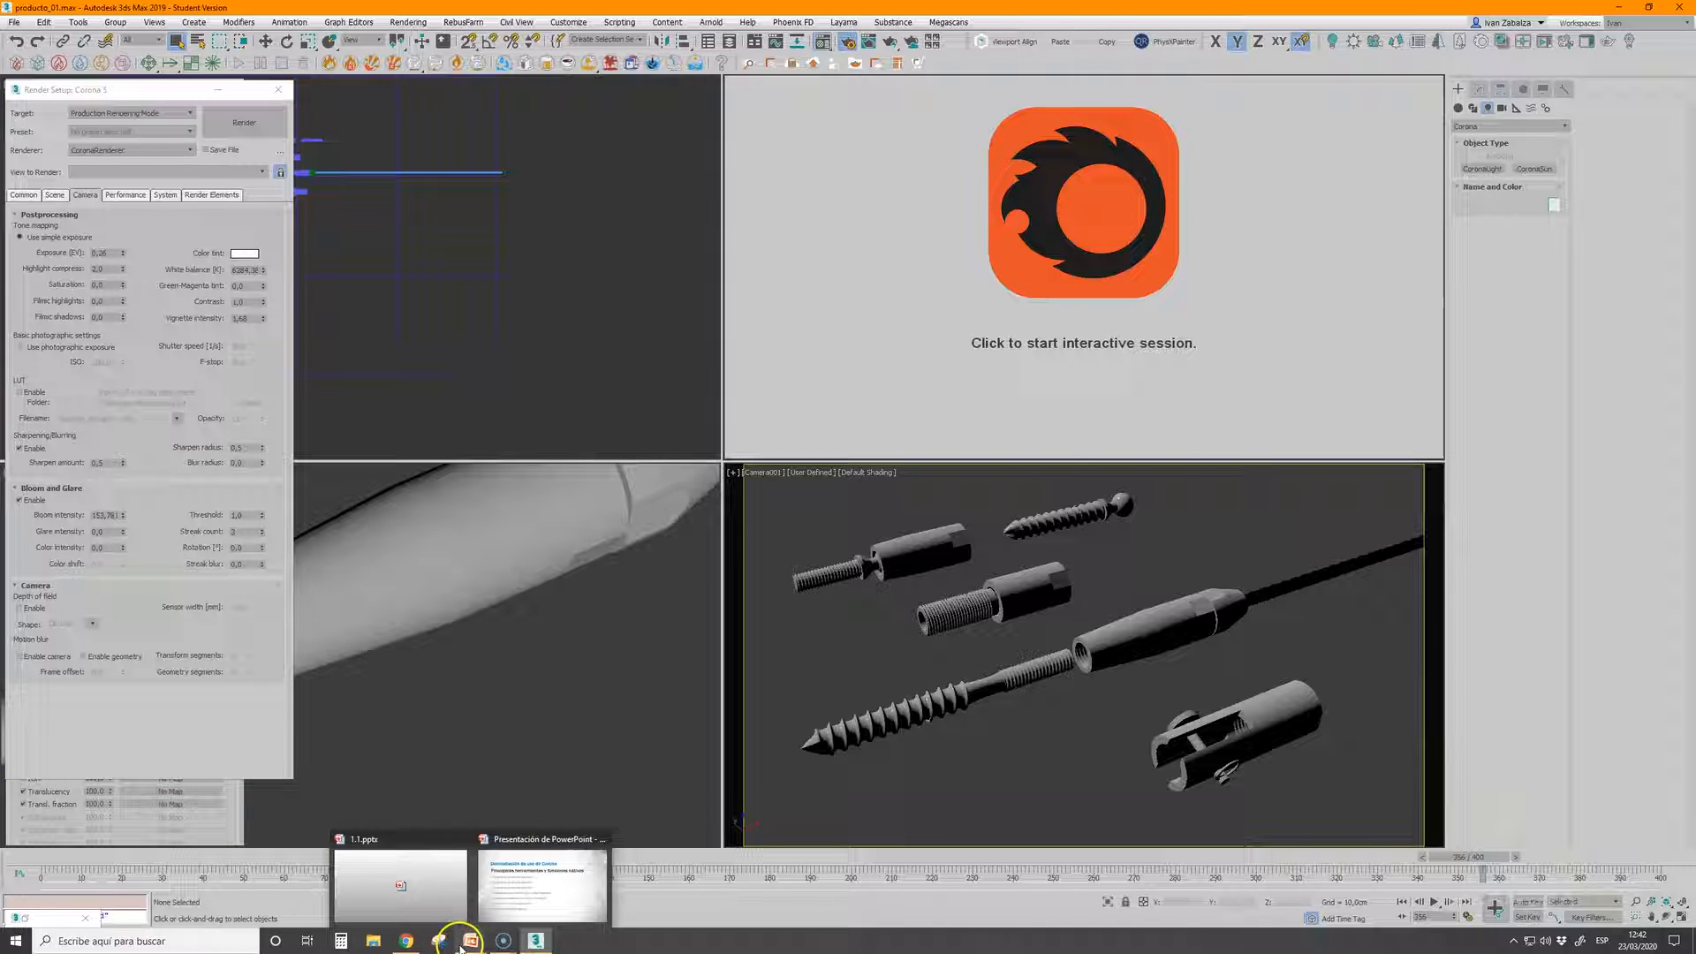
click(521, 900)
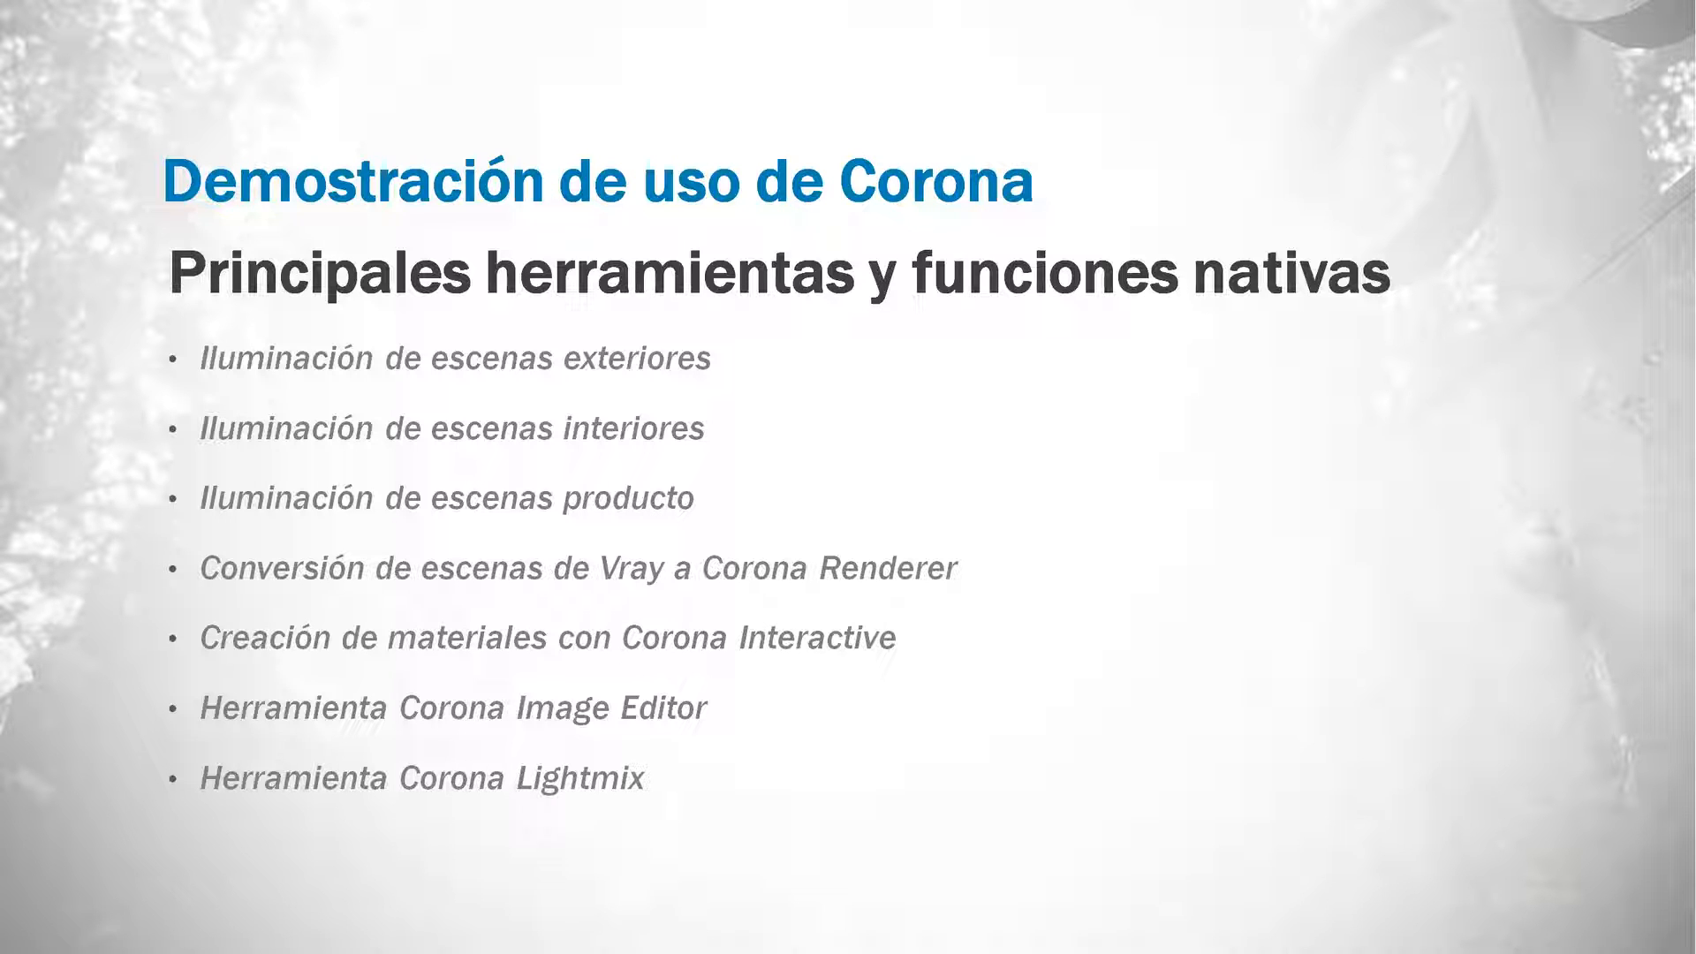
key(alt+Tab)
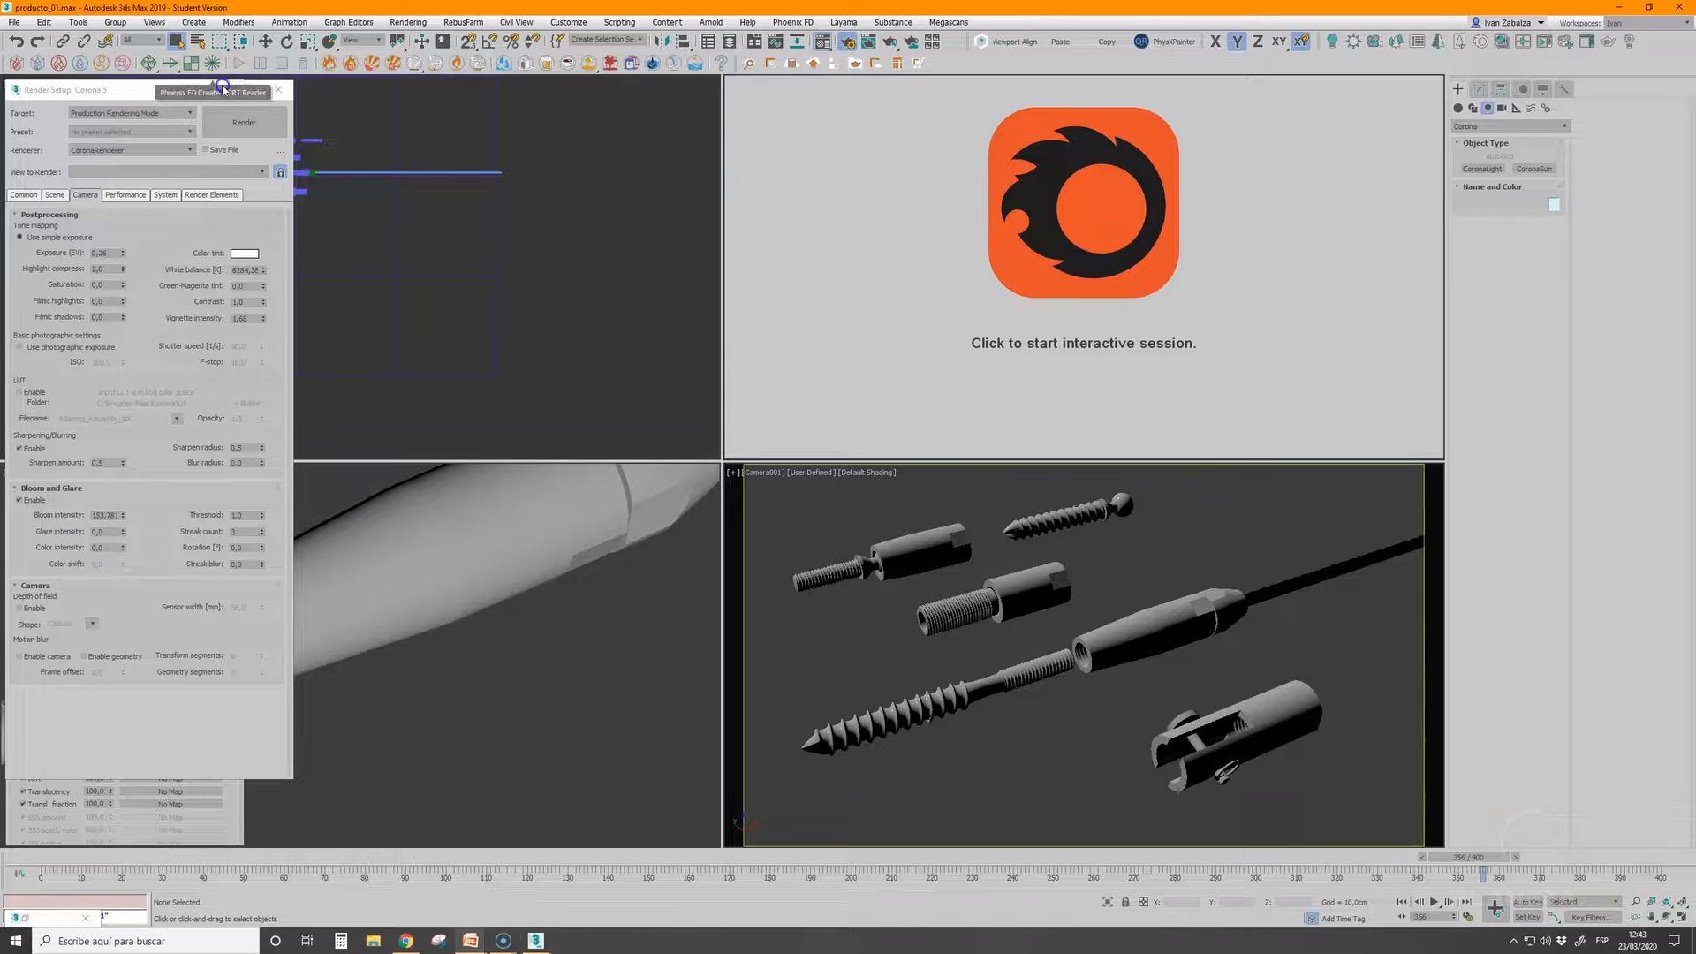
Put the render settings out of the way and open vray.max, discarding the changes to the product scene
click(219, 90)
click(14, 22)
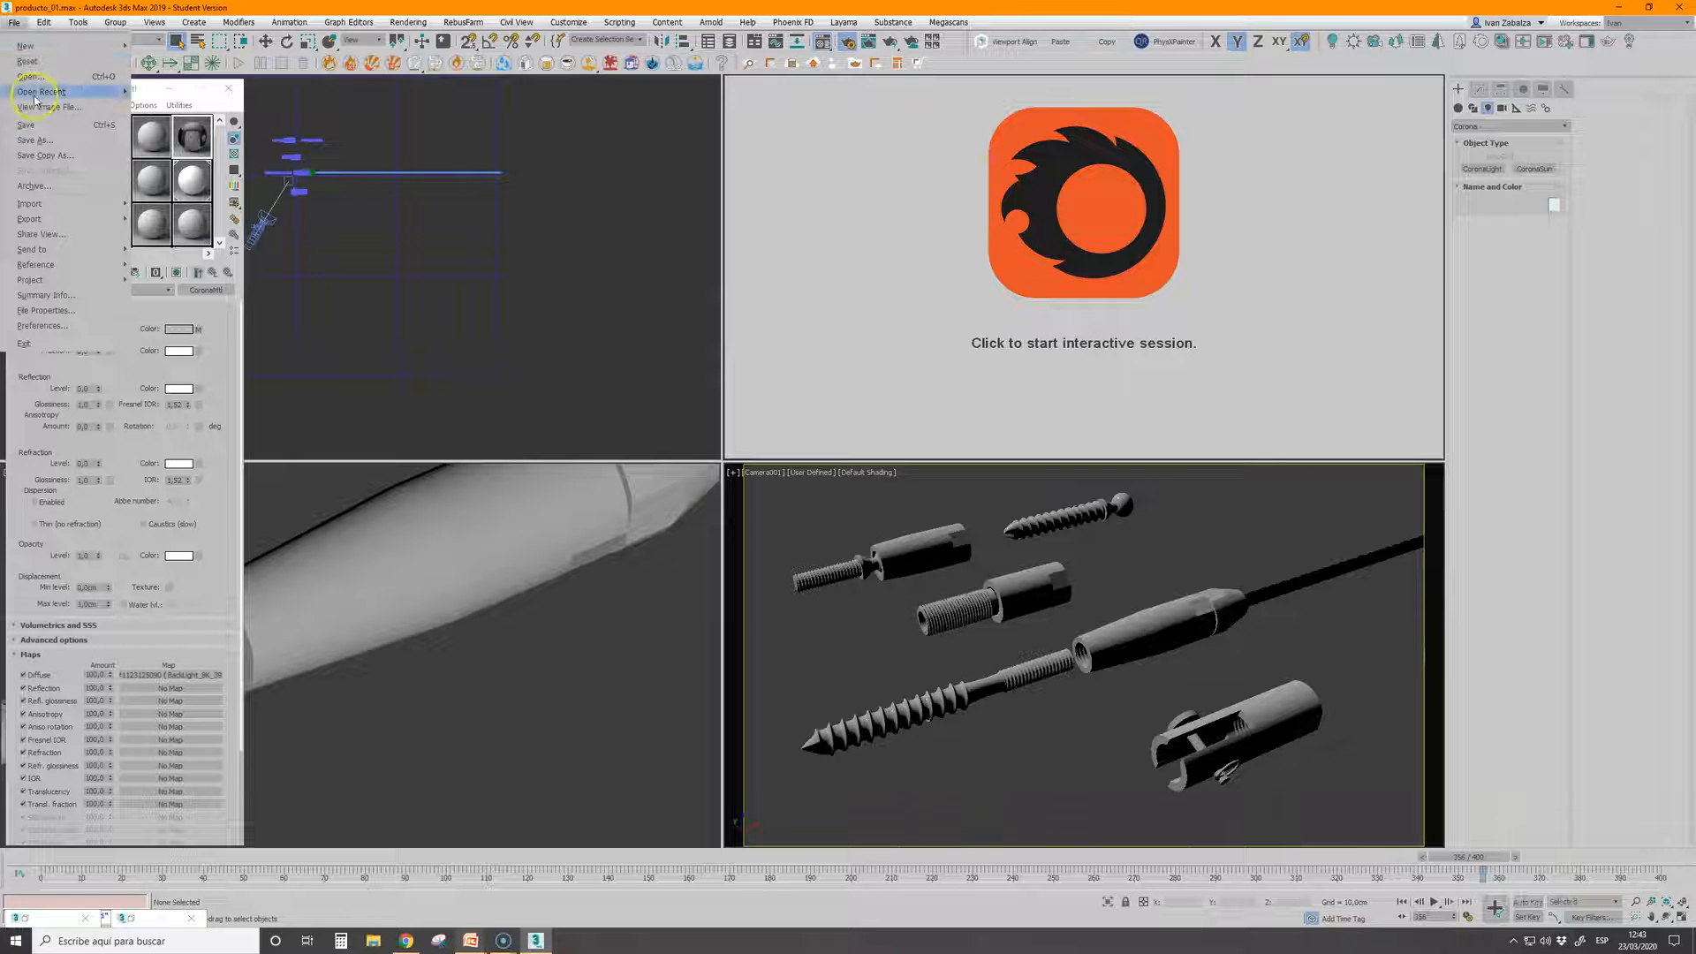
mouse_move(49, 91)
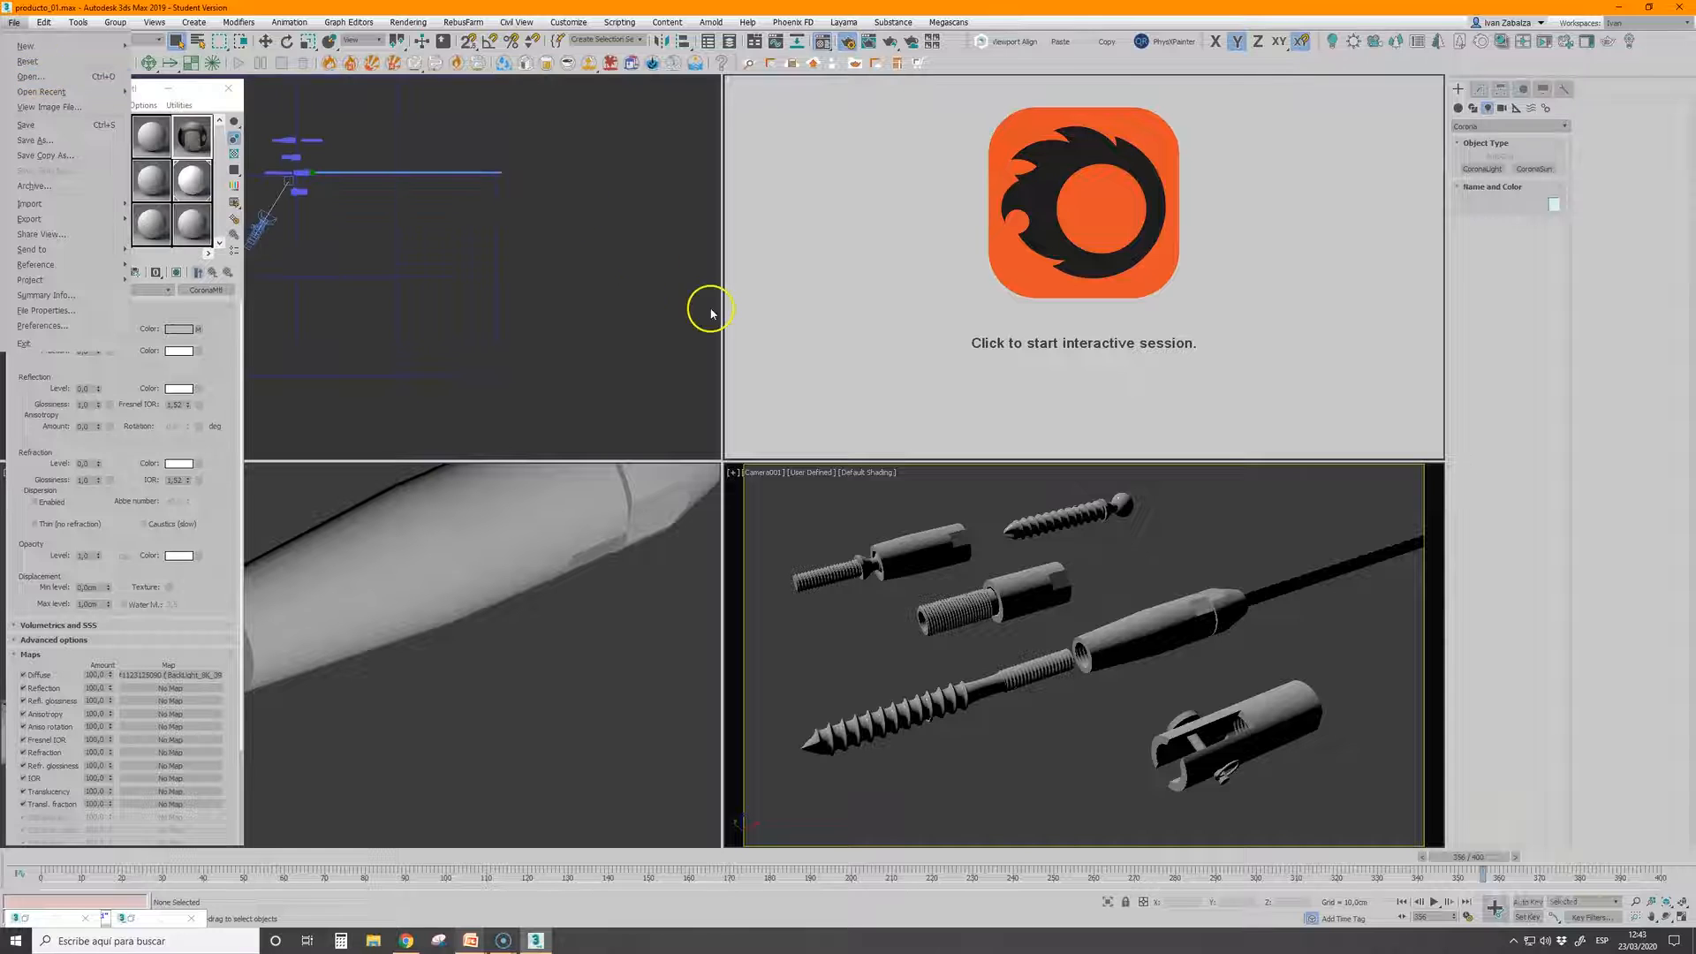
click(44, 76)
click(854, 496)
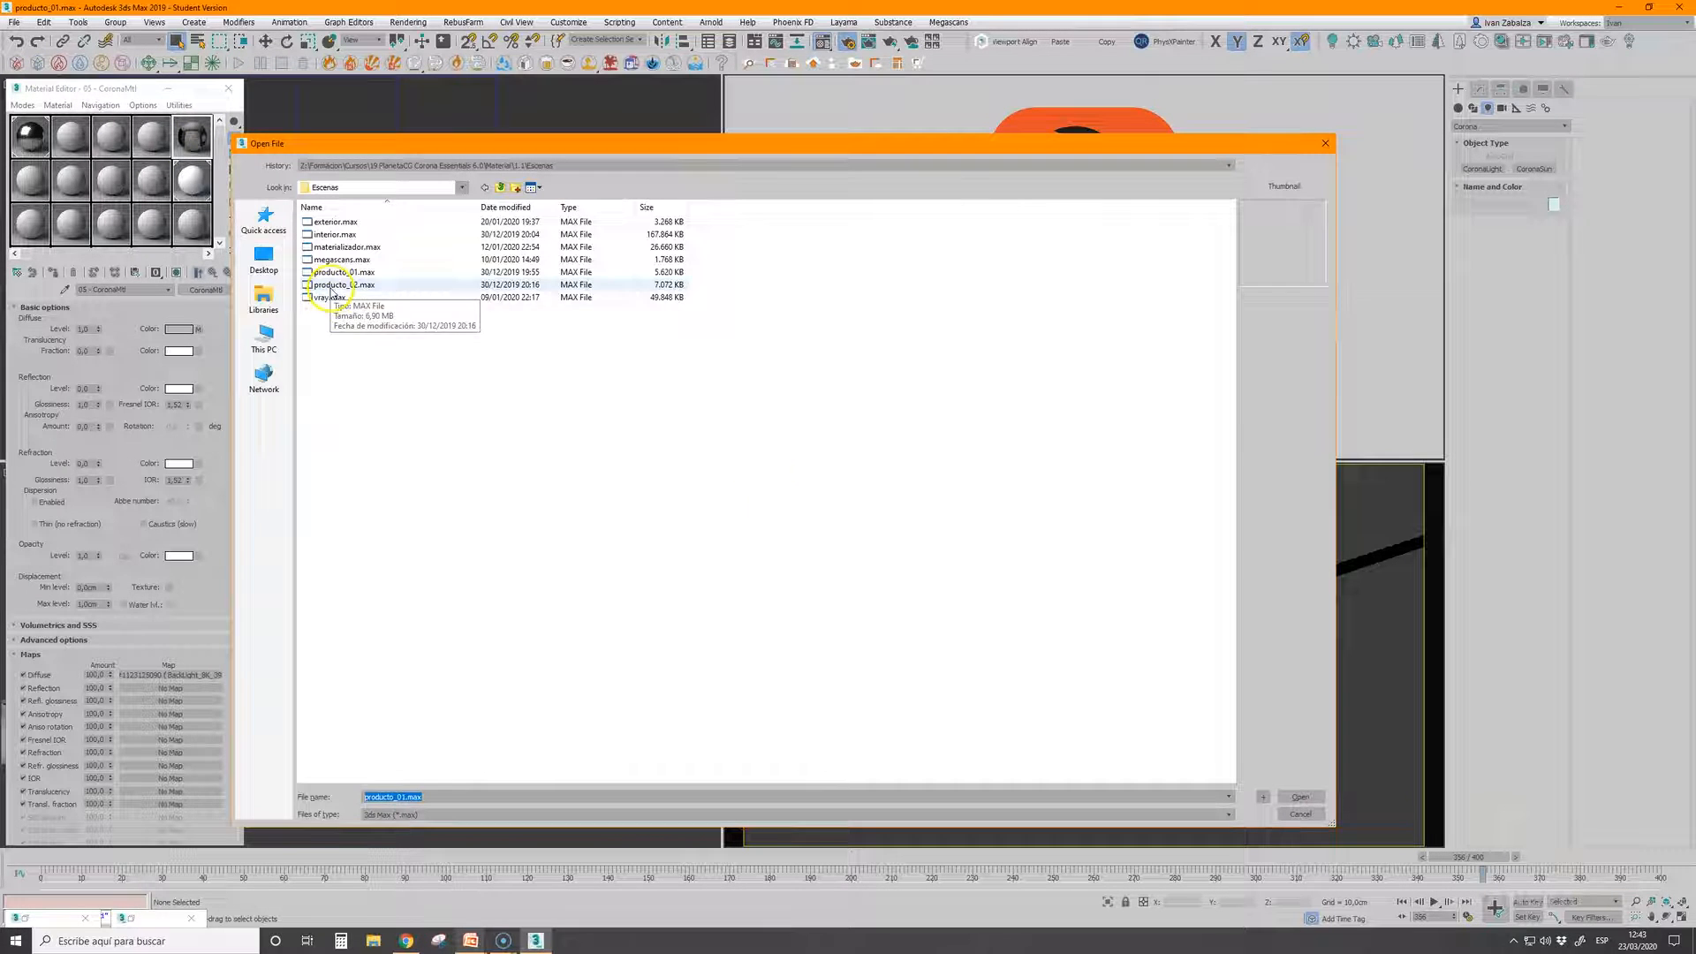
click(362, 297)
click(1299, 797)
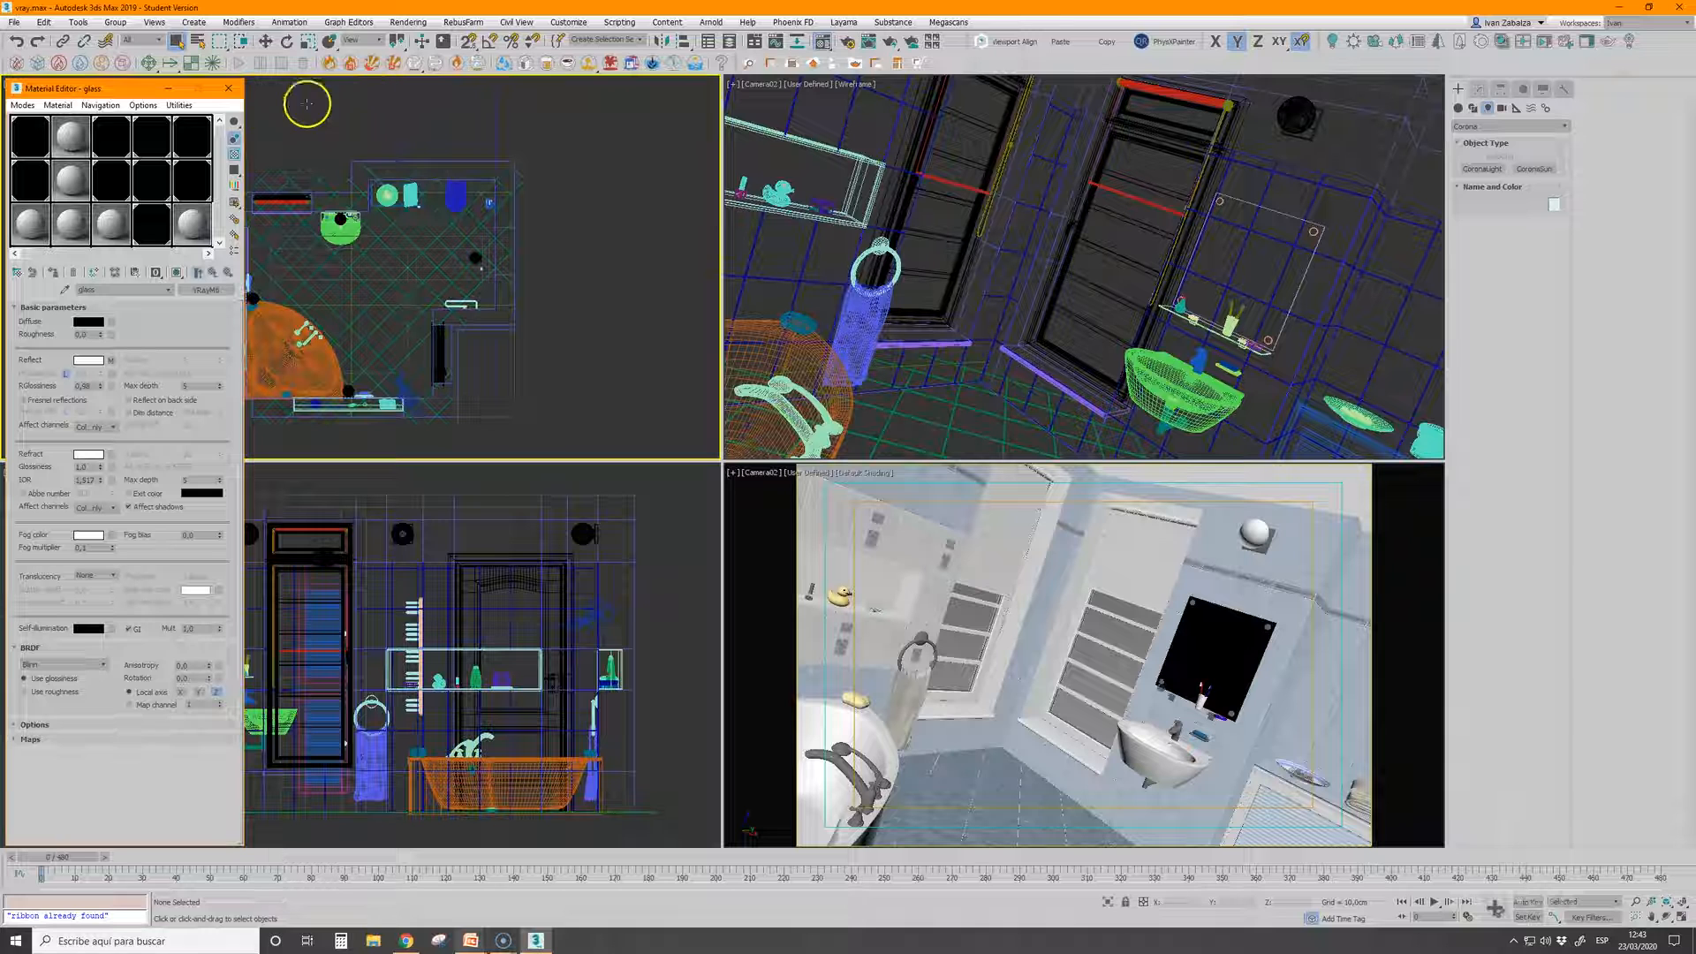
Minimize the Material Editor and check which renderer is assigned to the bathroom scene in the render setup
click(171, 90)
click(352, 255)
click(809, 42)
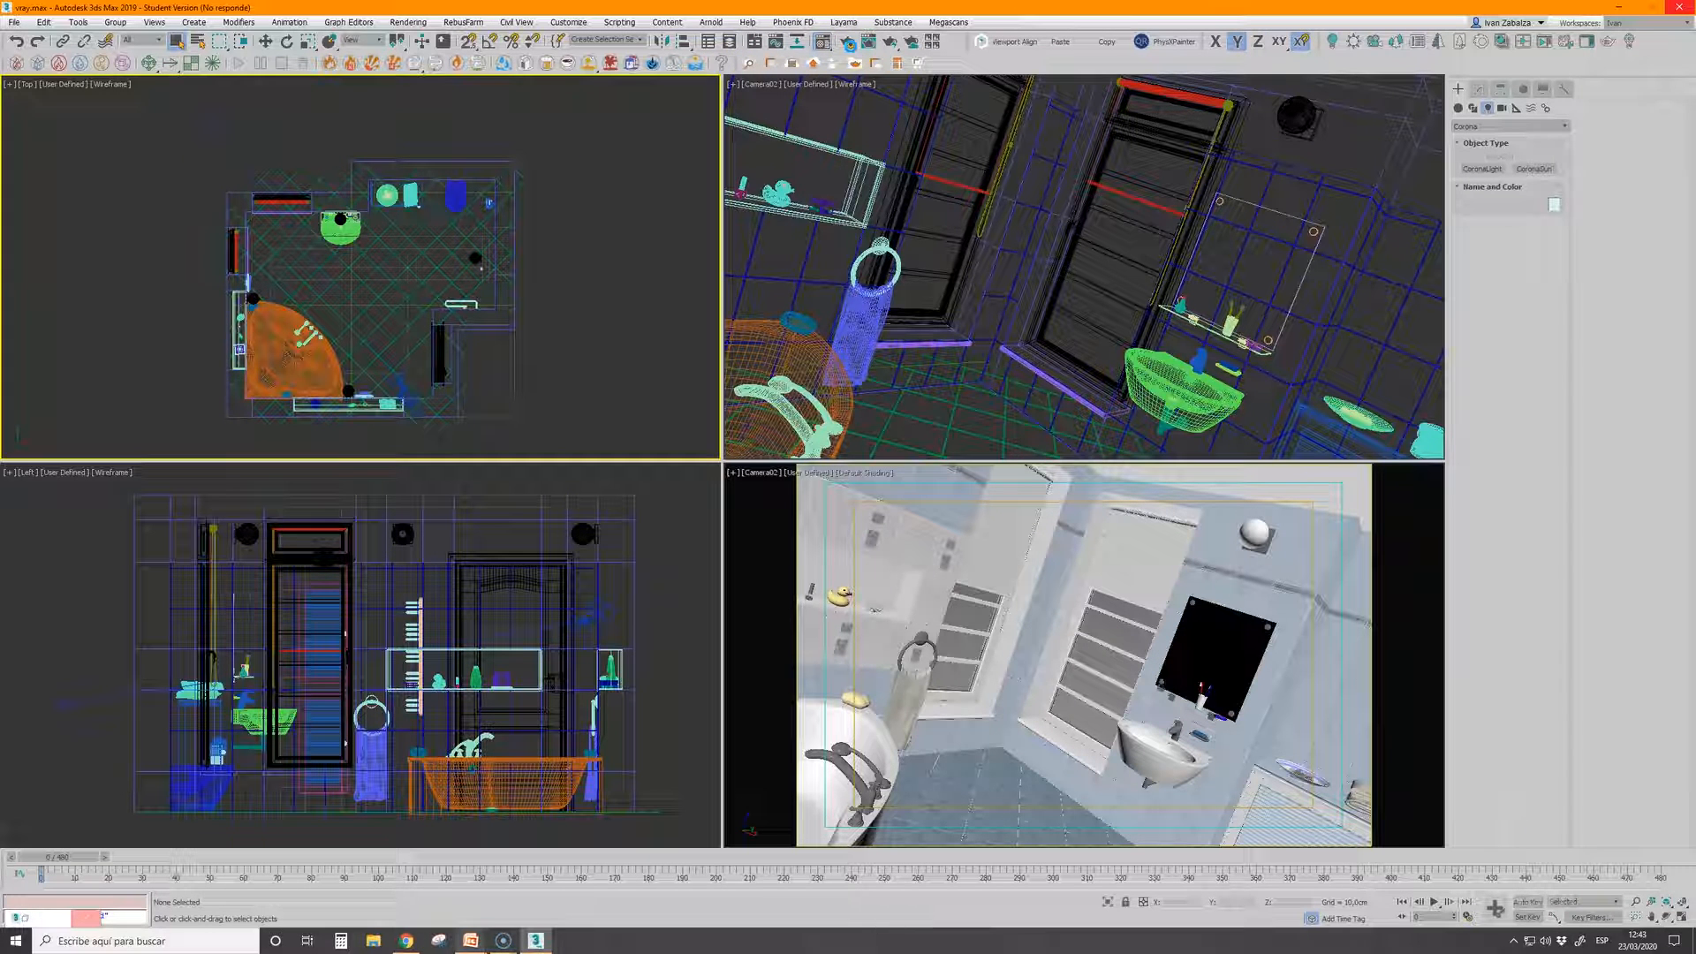
click(850, 50)
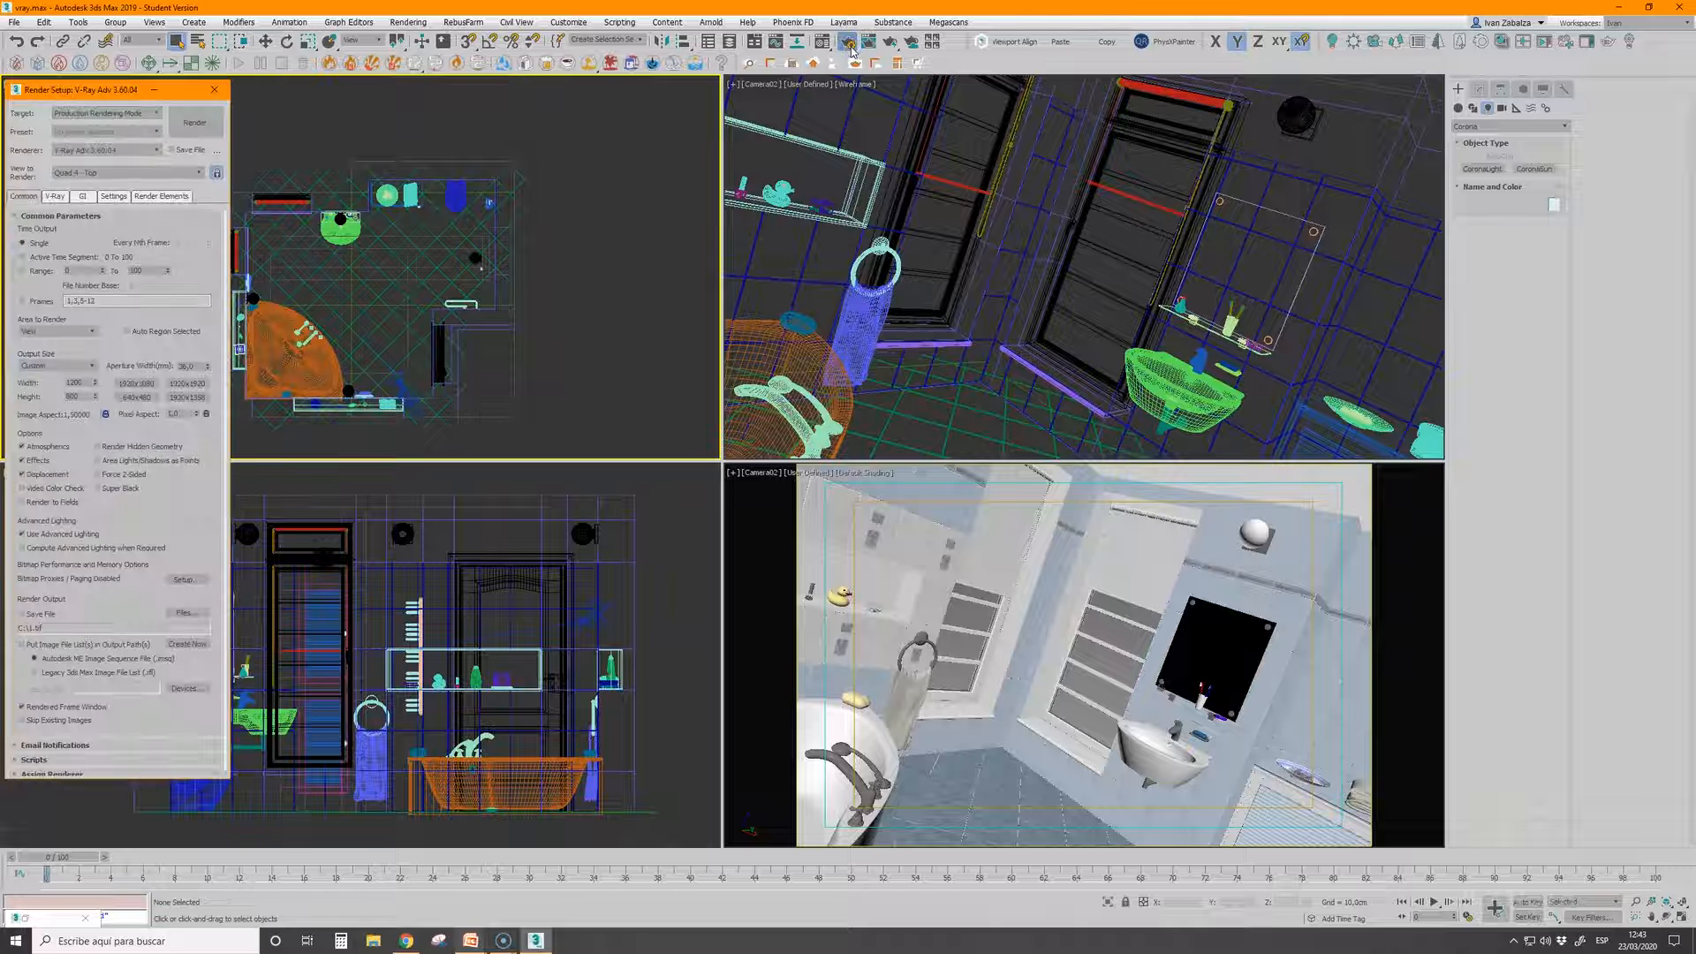
click(110, 149)
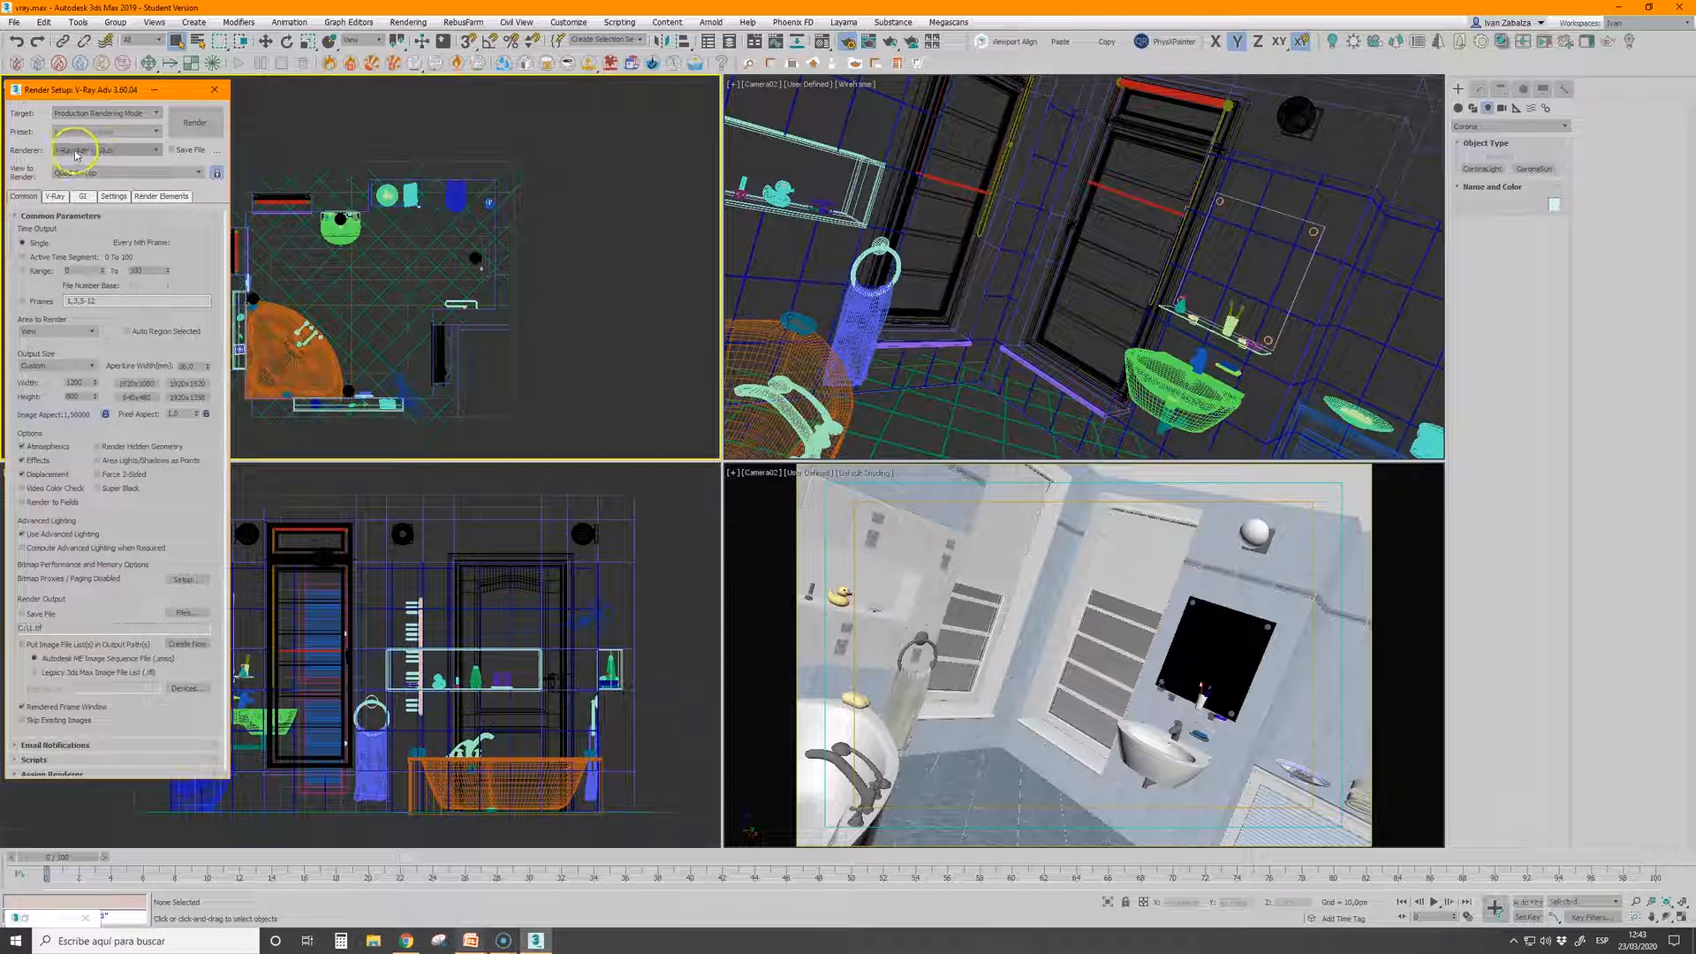
click(155, 90)
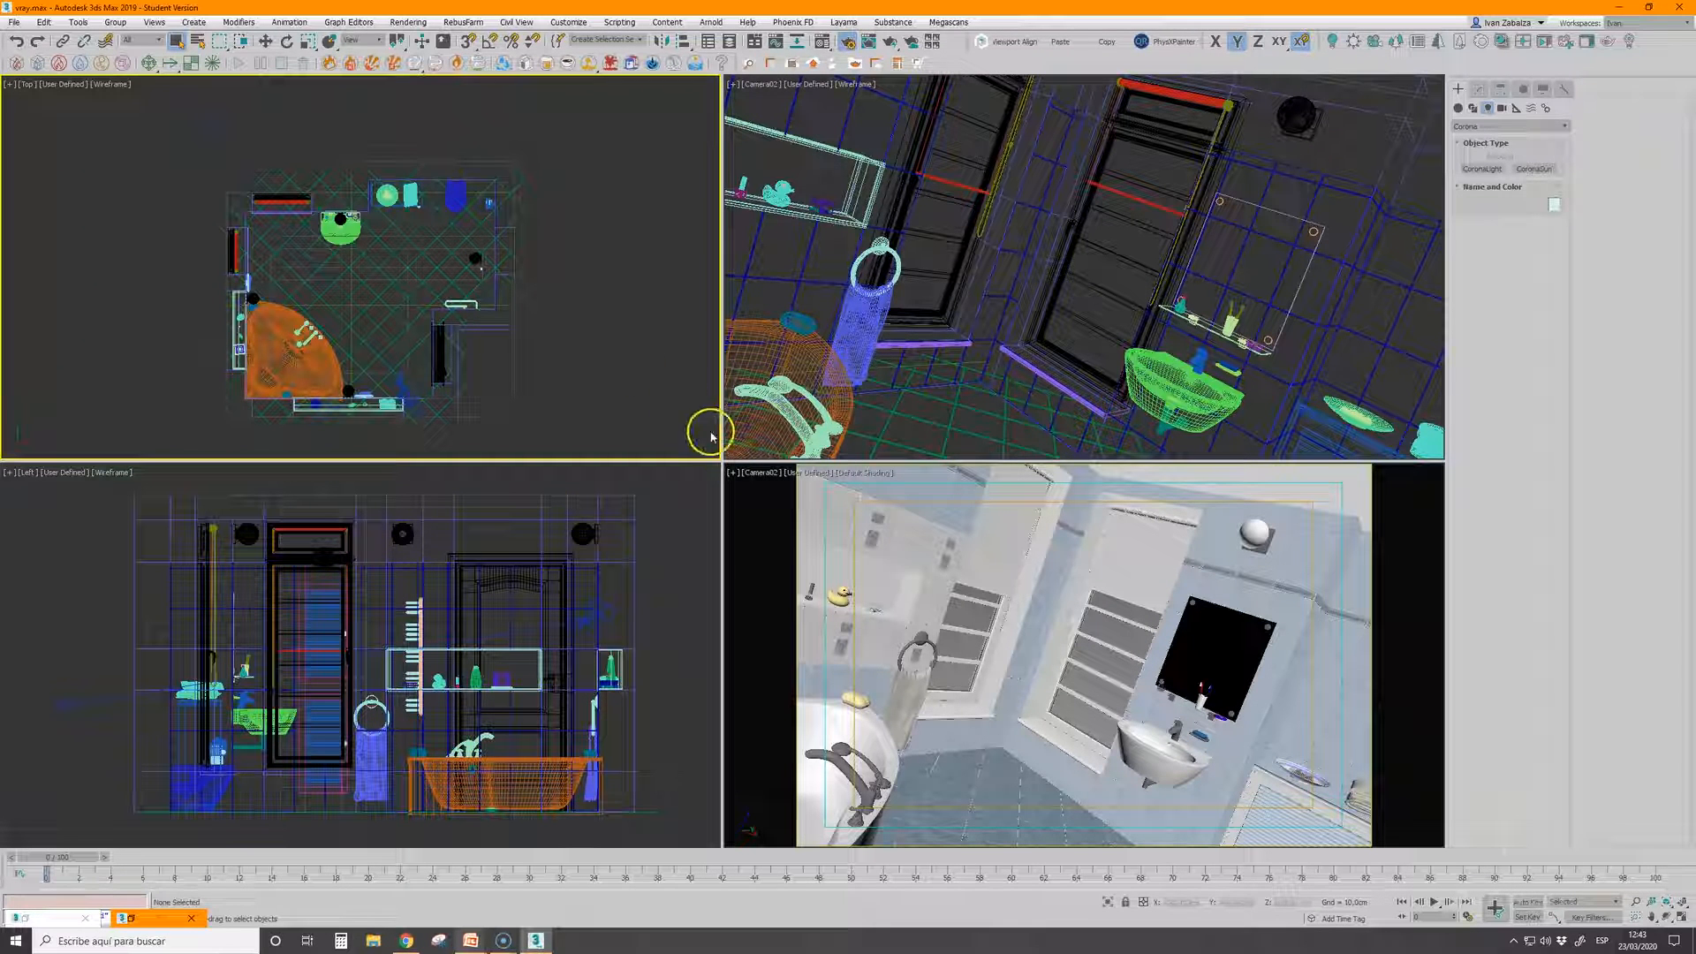
Select all objects in the bathroom scene and run the Corona Converter on all materials, maps and lights
drag(130, 104, 568, 440)
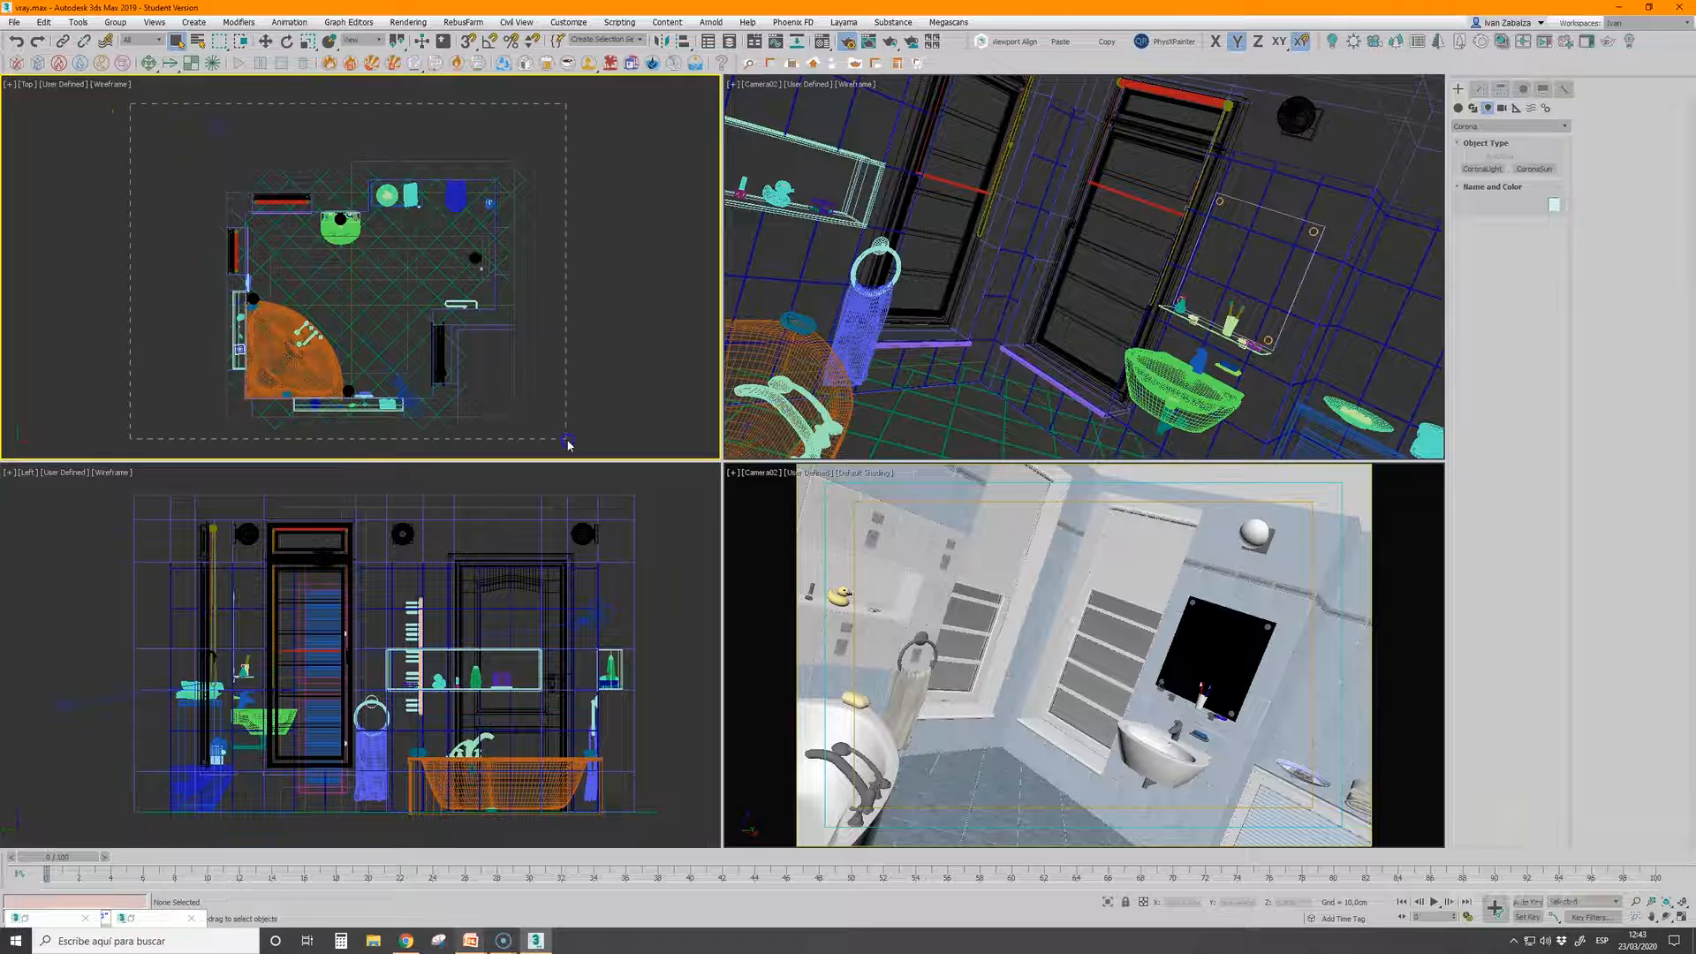
click(1481, 42)
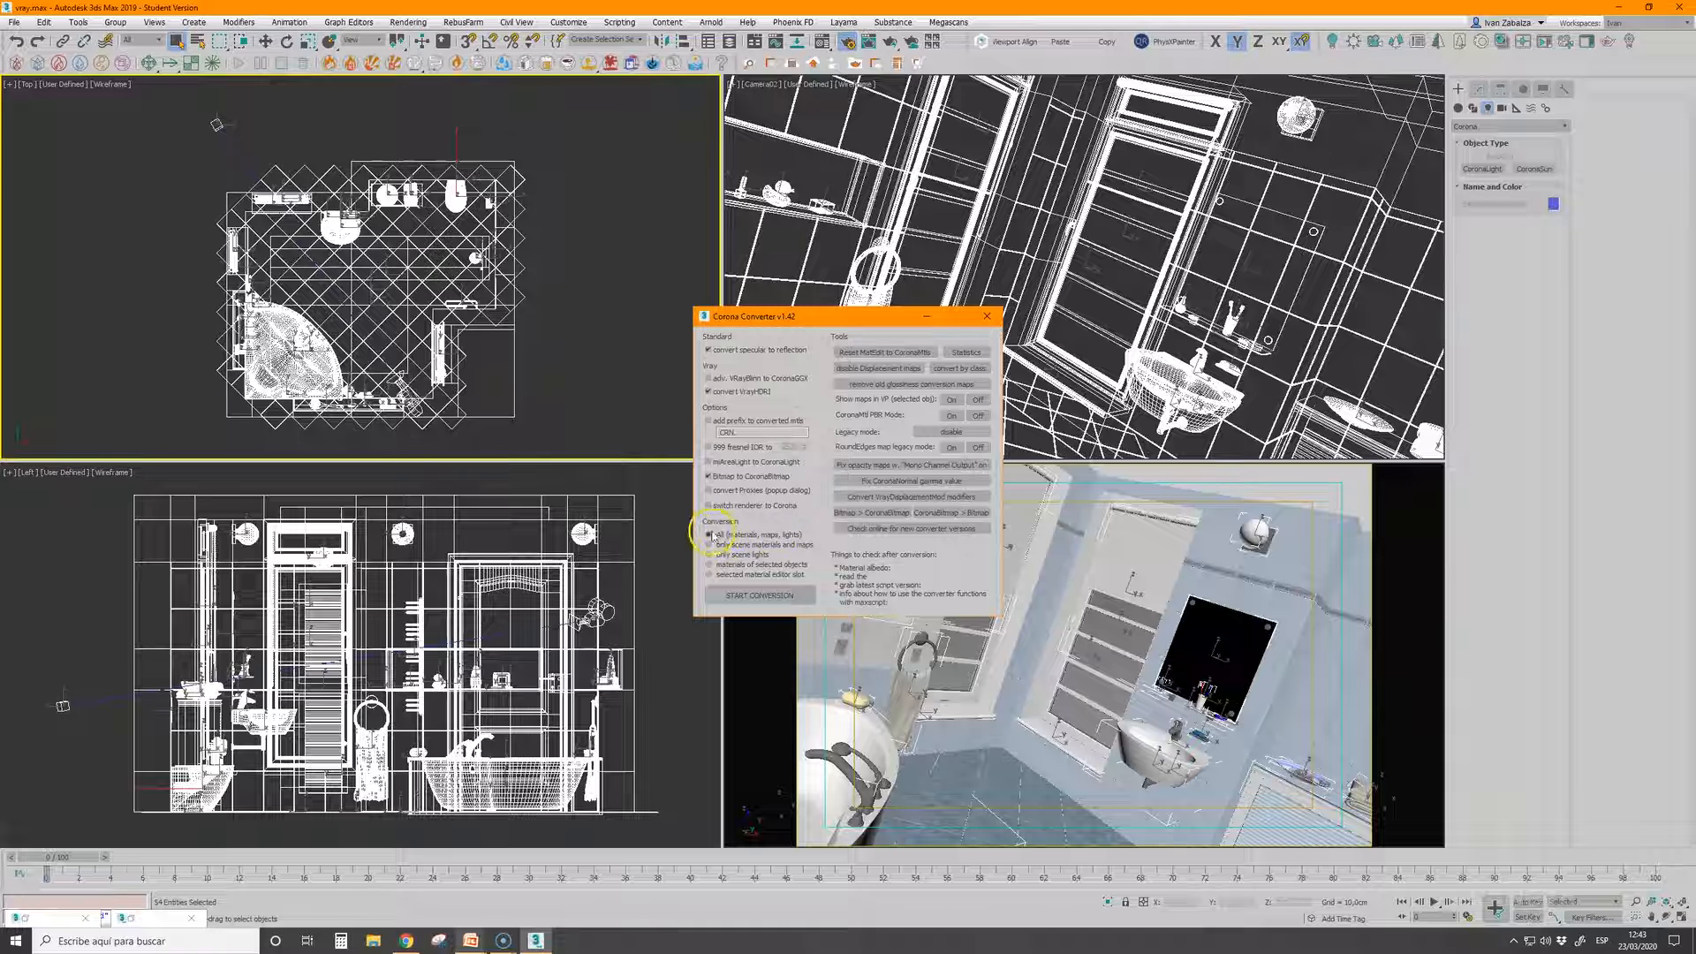
click(729, 599)
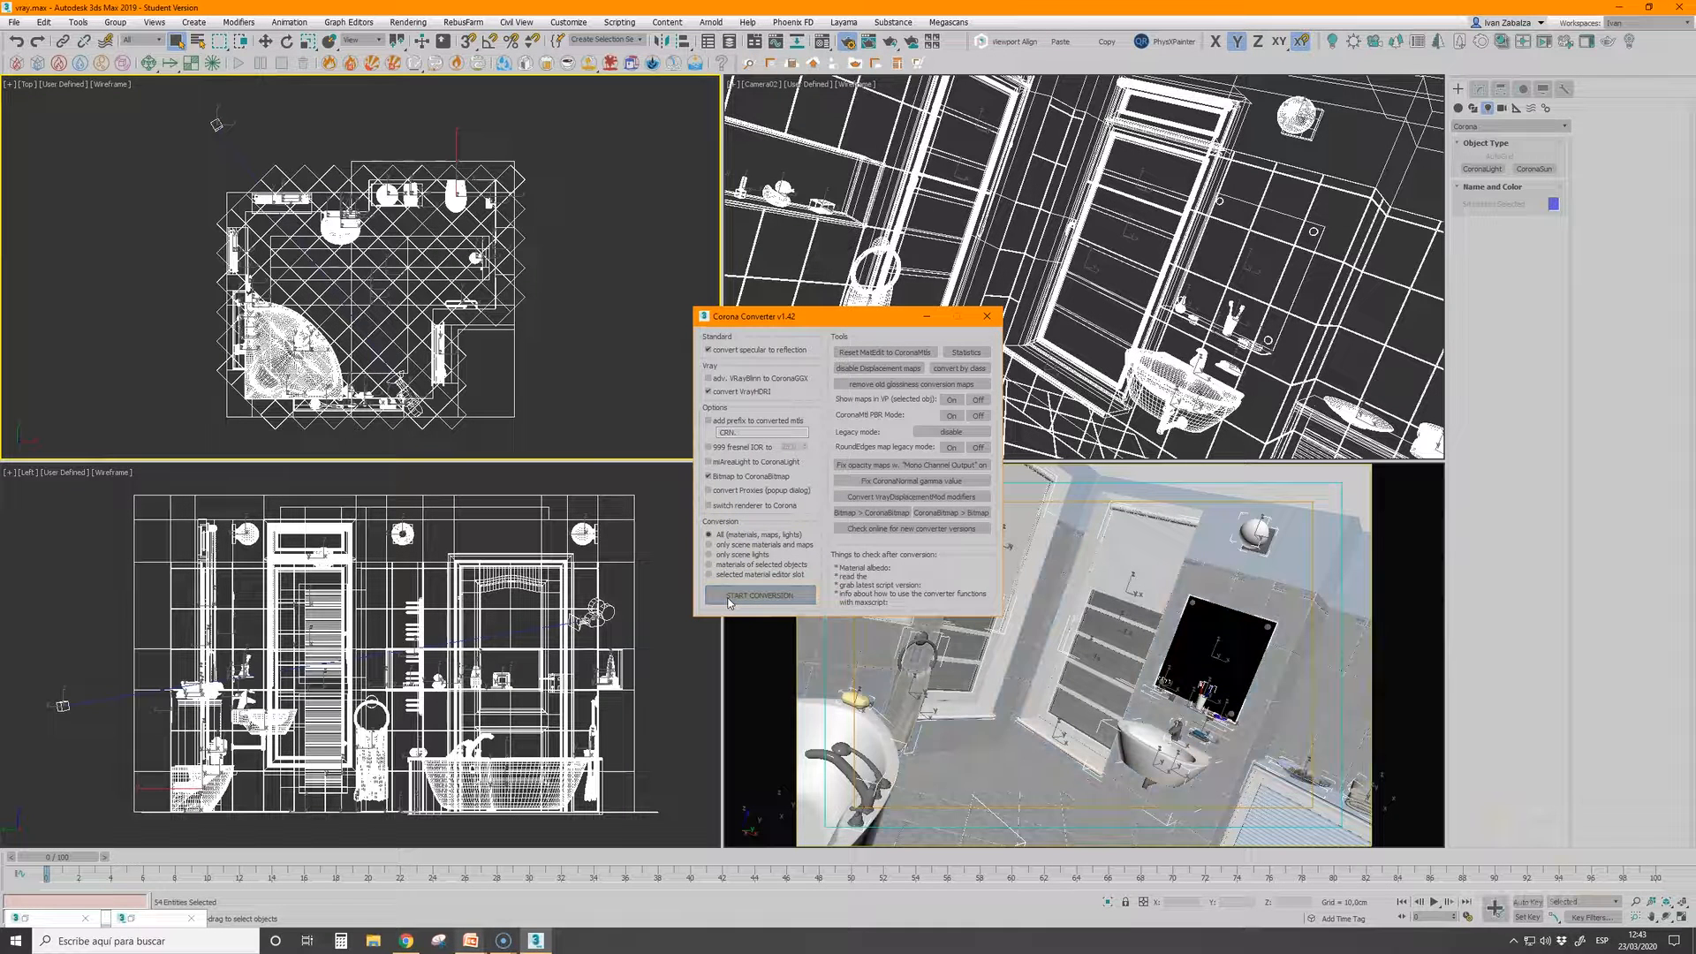
Enable switching the renderer to Corona, convert all materials, maps and lights of the bathroom scene, and close the converter
click(741, 535)
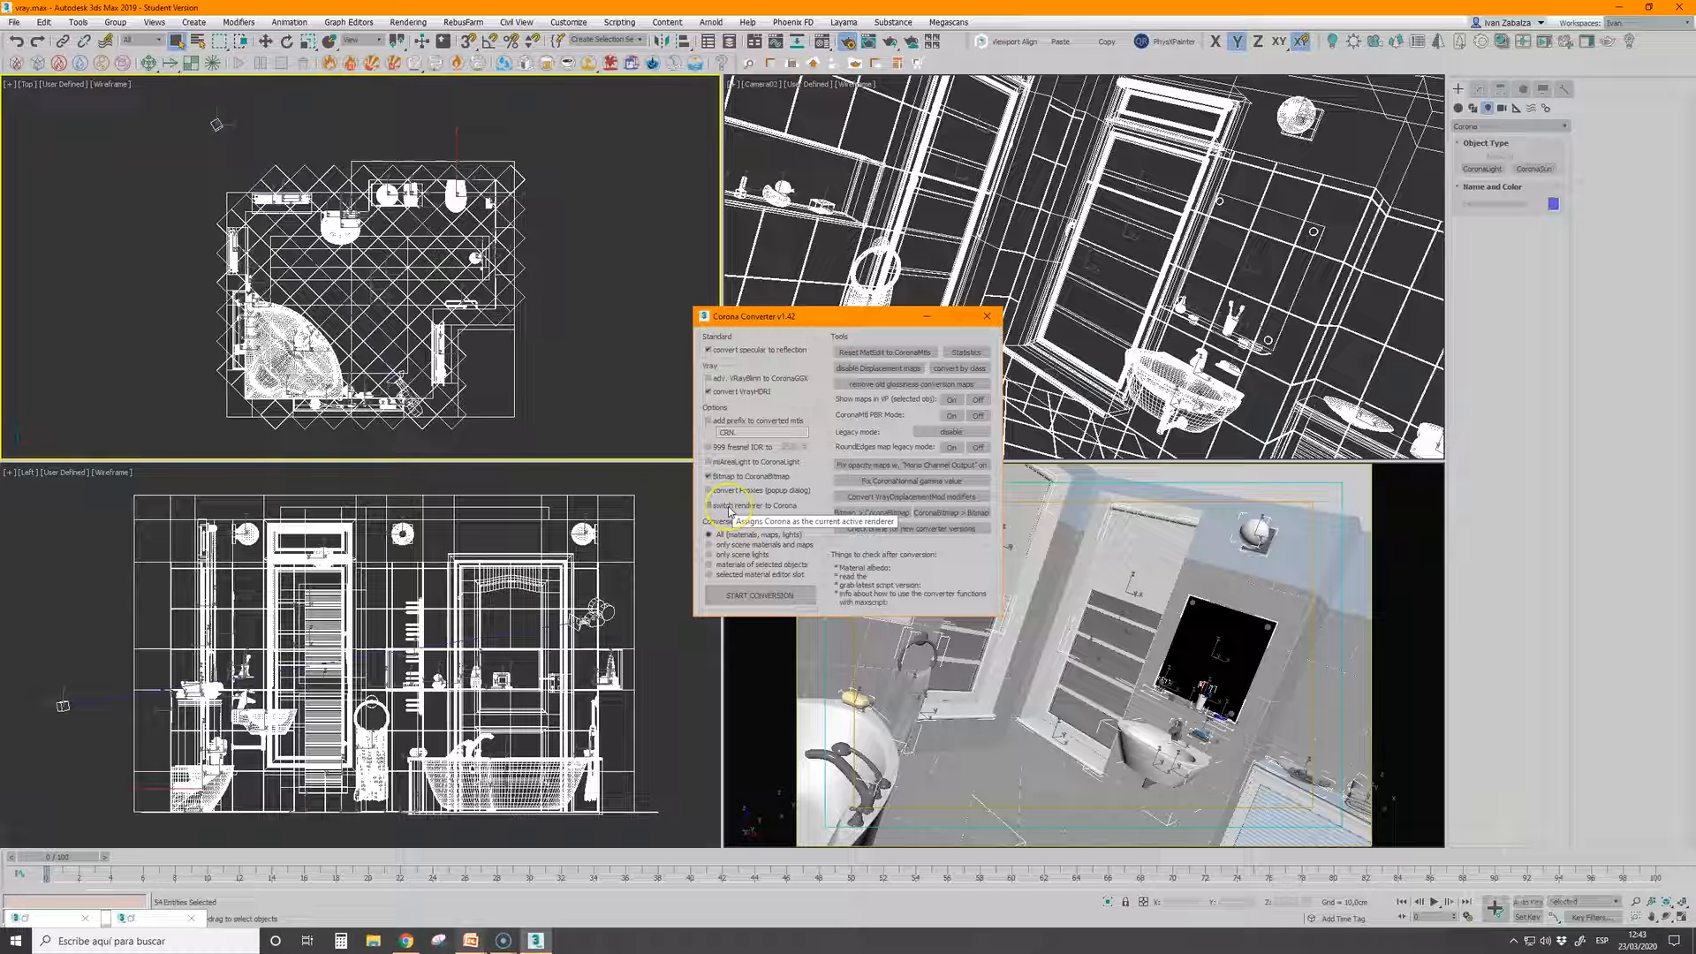
click(730, 508)
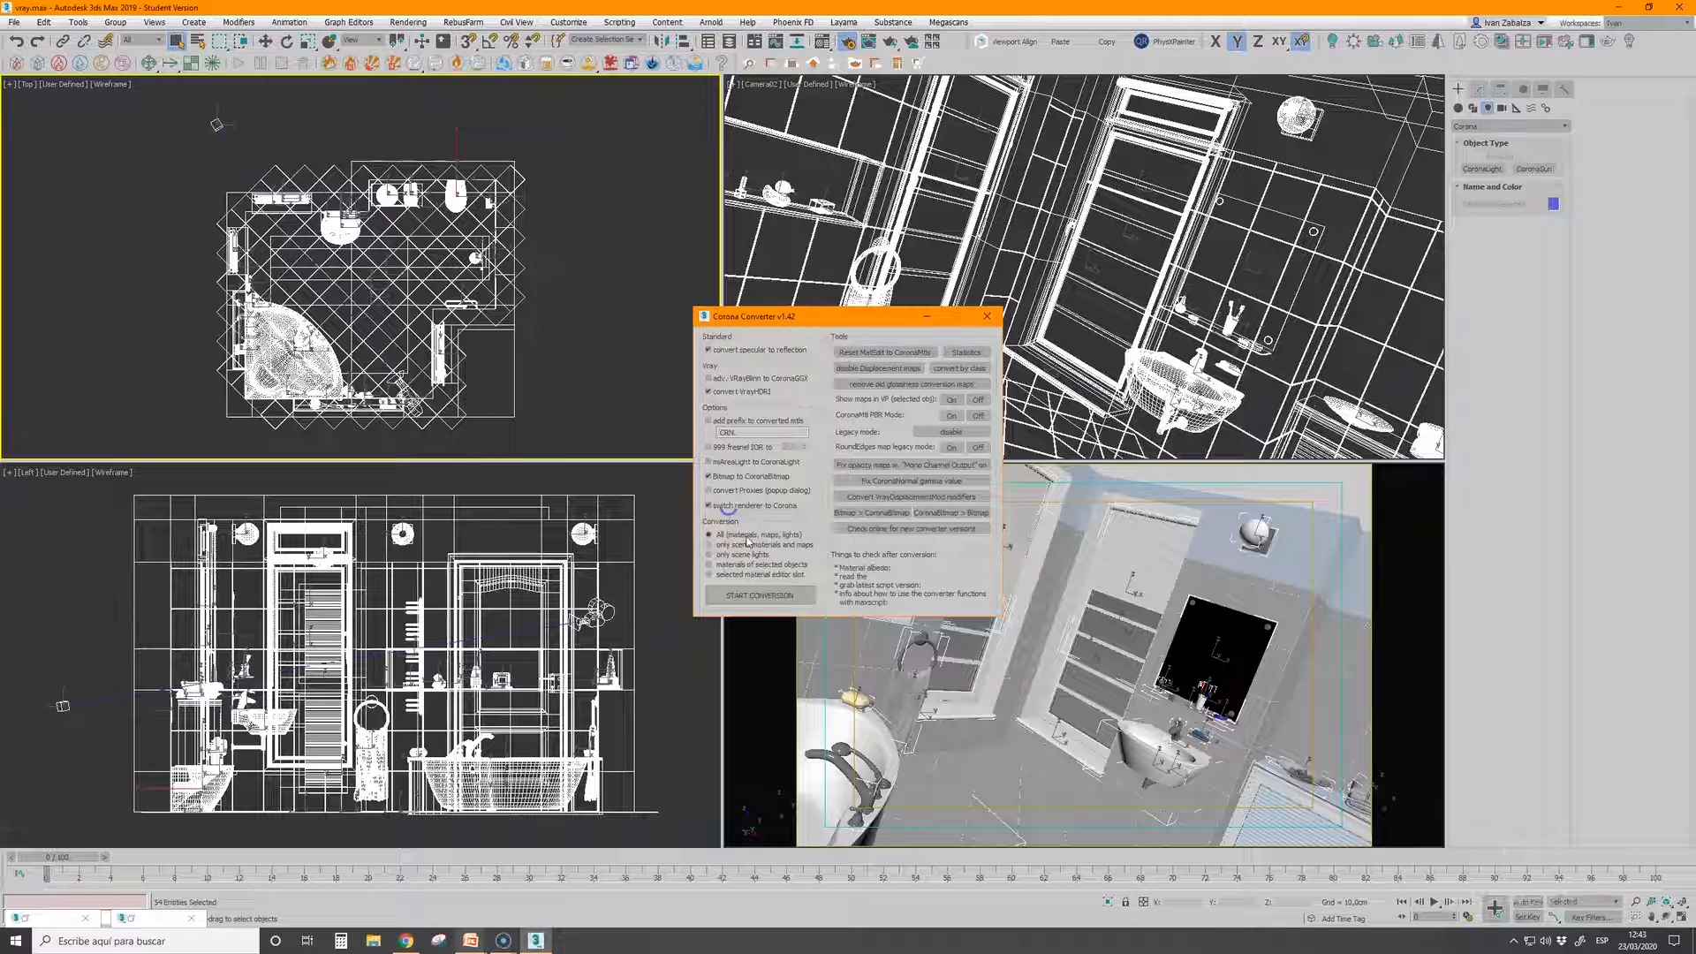
click(758, 597)
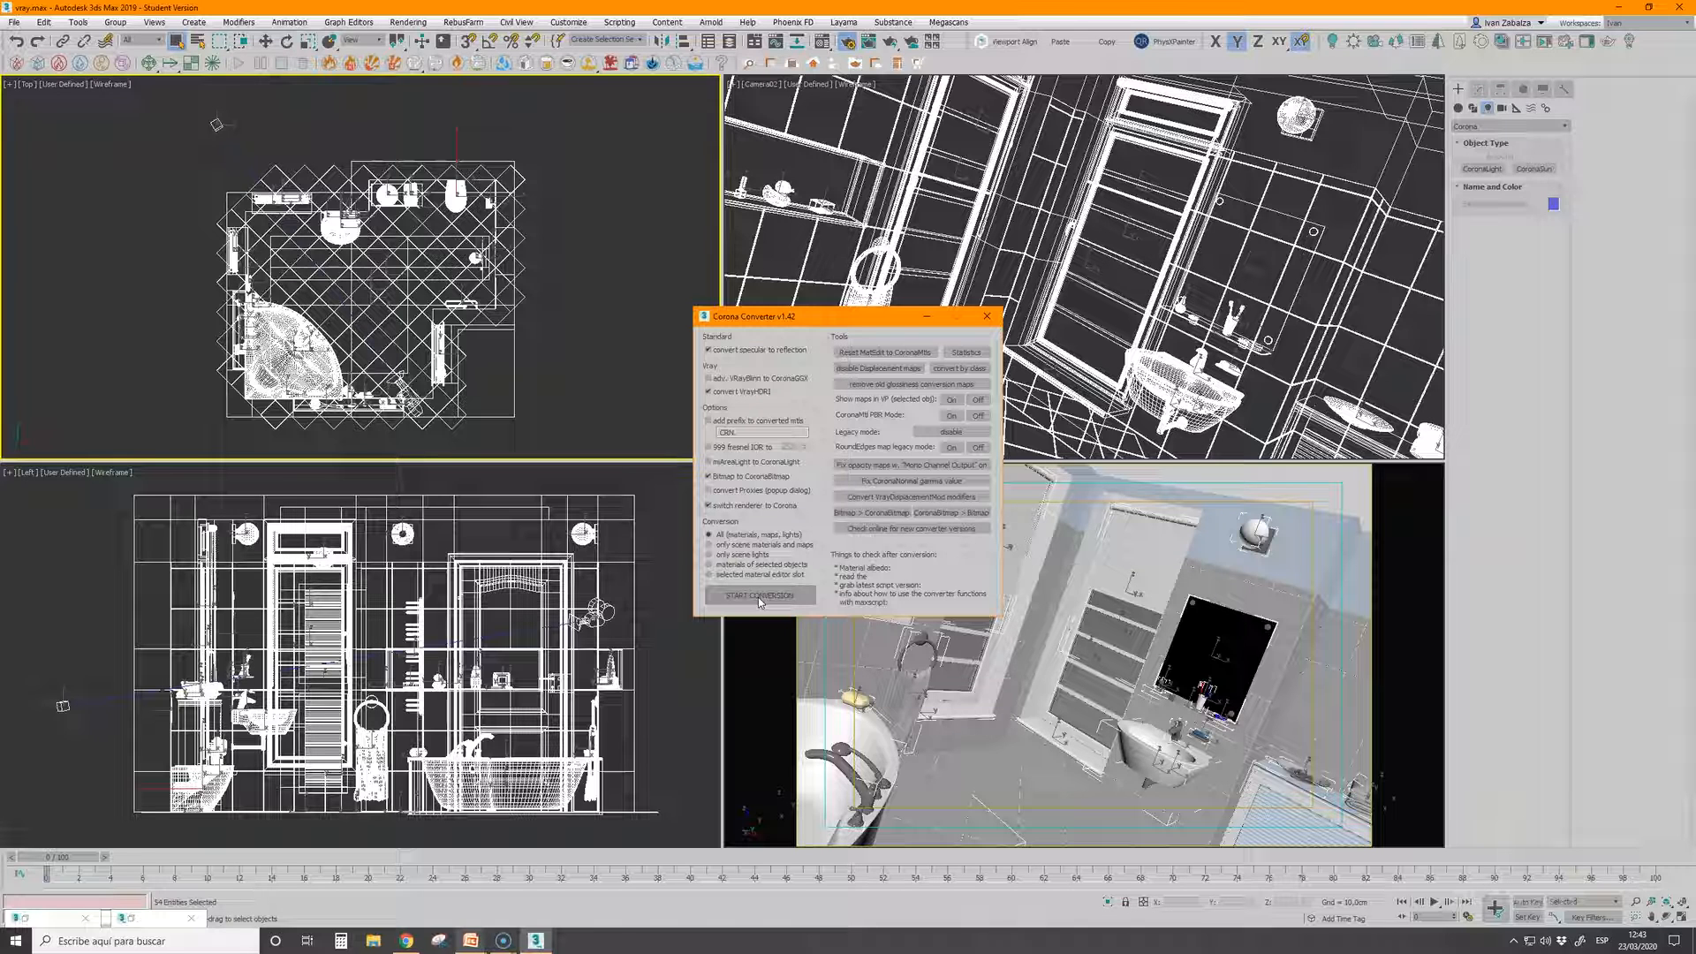
click(846, 41)
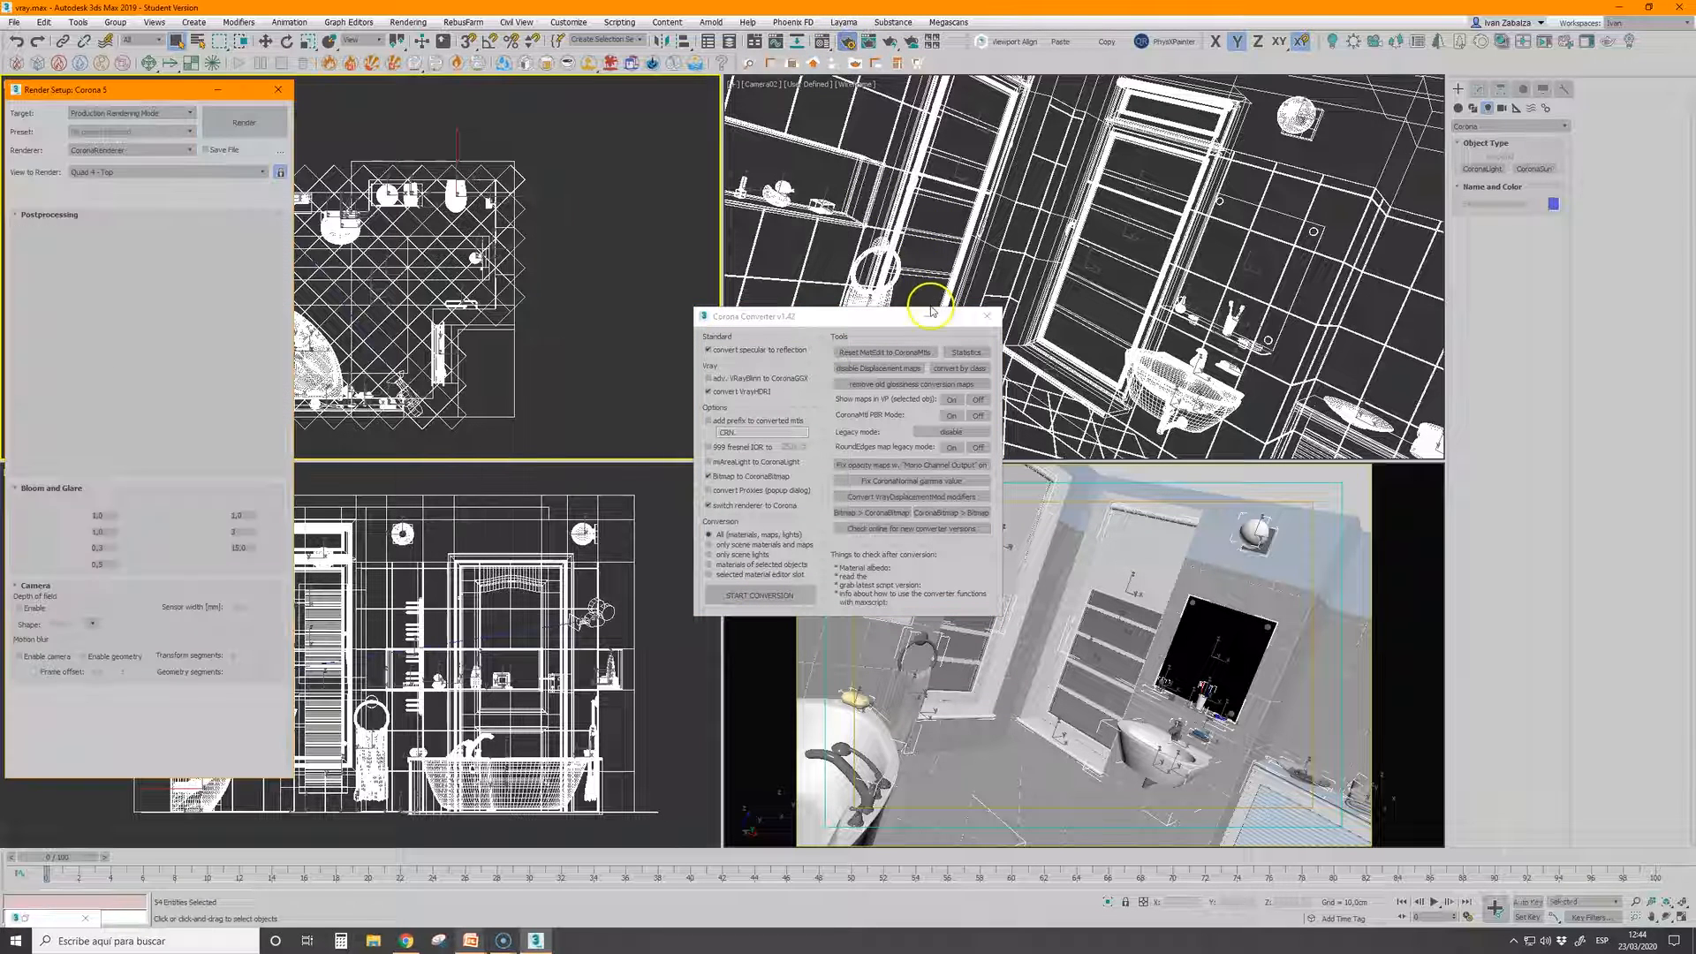
click(986, 315)
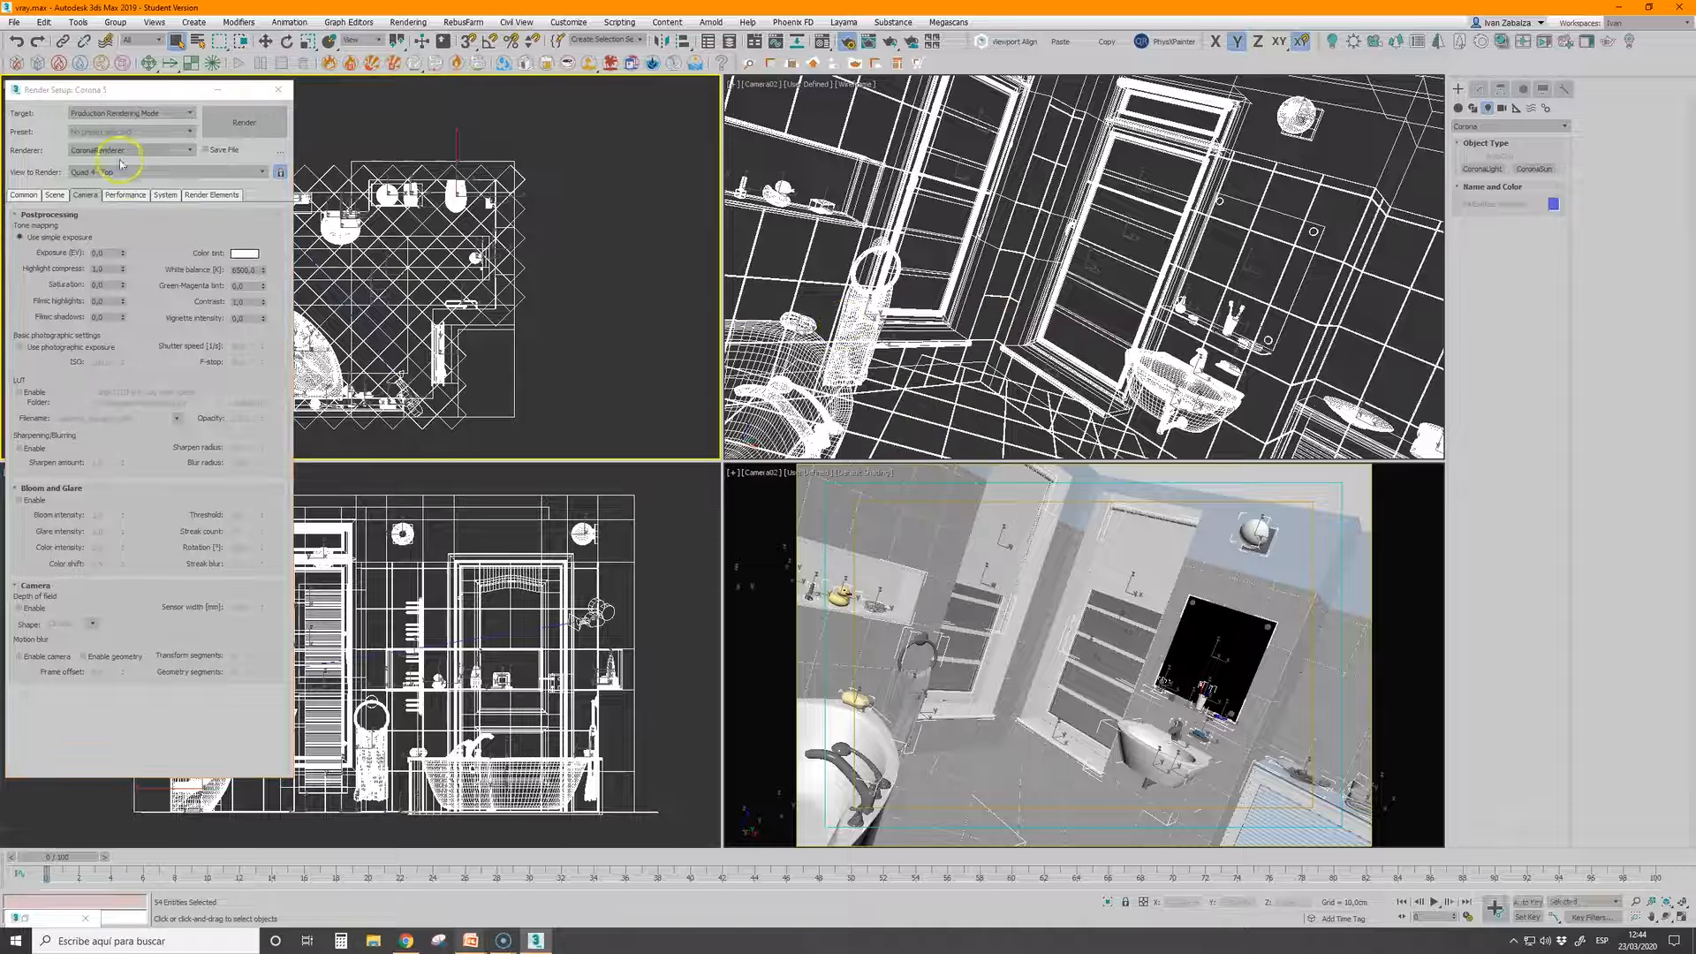
Set the view to render to Quad 4 - Camera02 and start a docked interactive Corona render in the shaded camera viewport
click(263, 172)
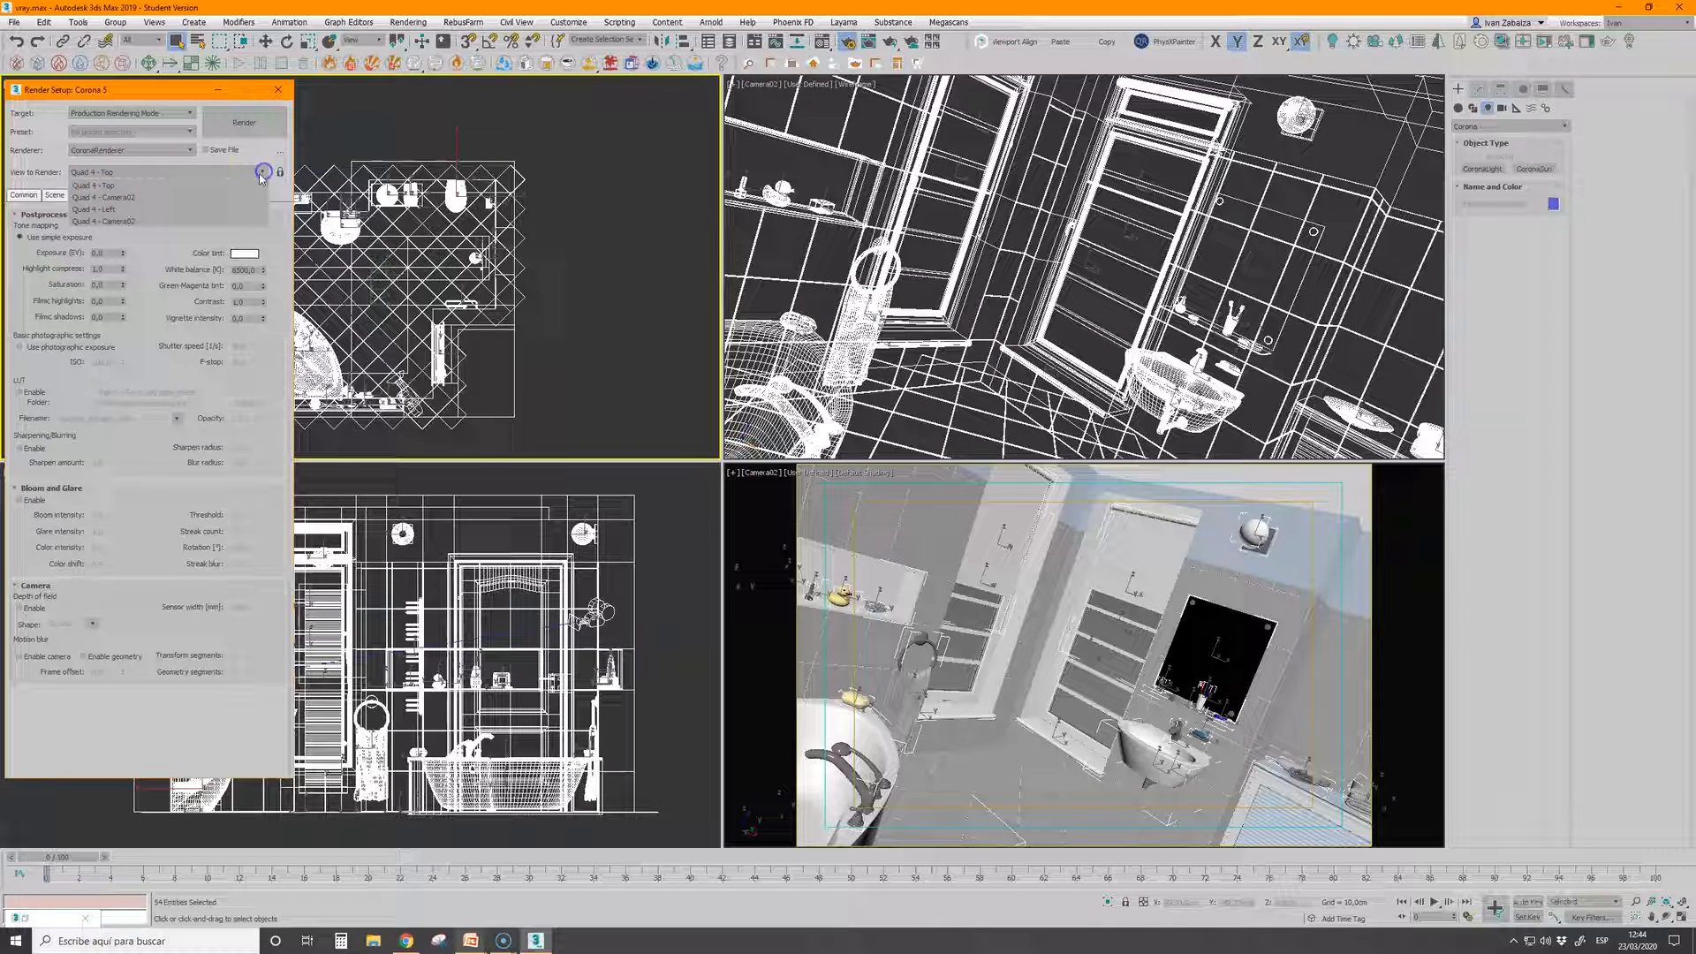
click(132, 196)
click(281, 173)
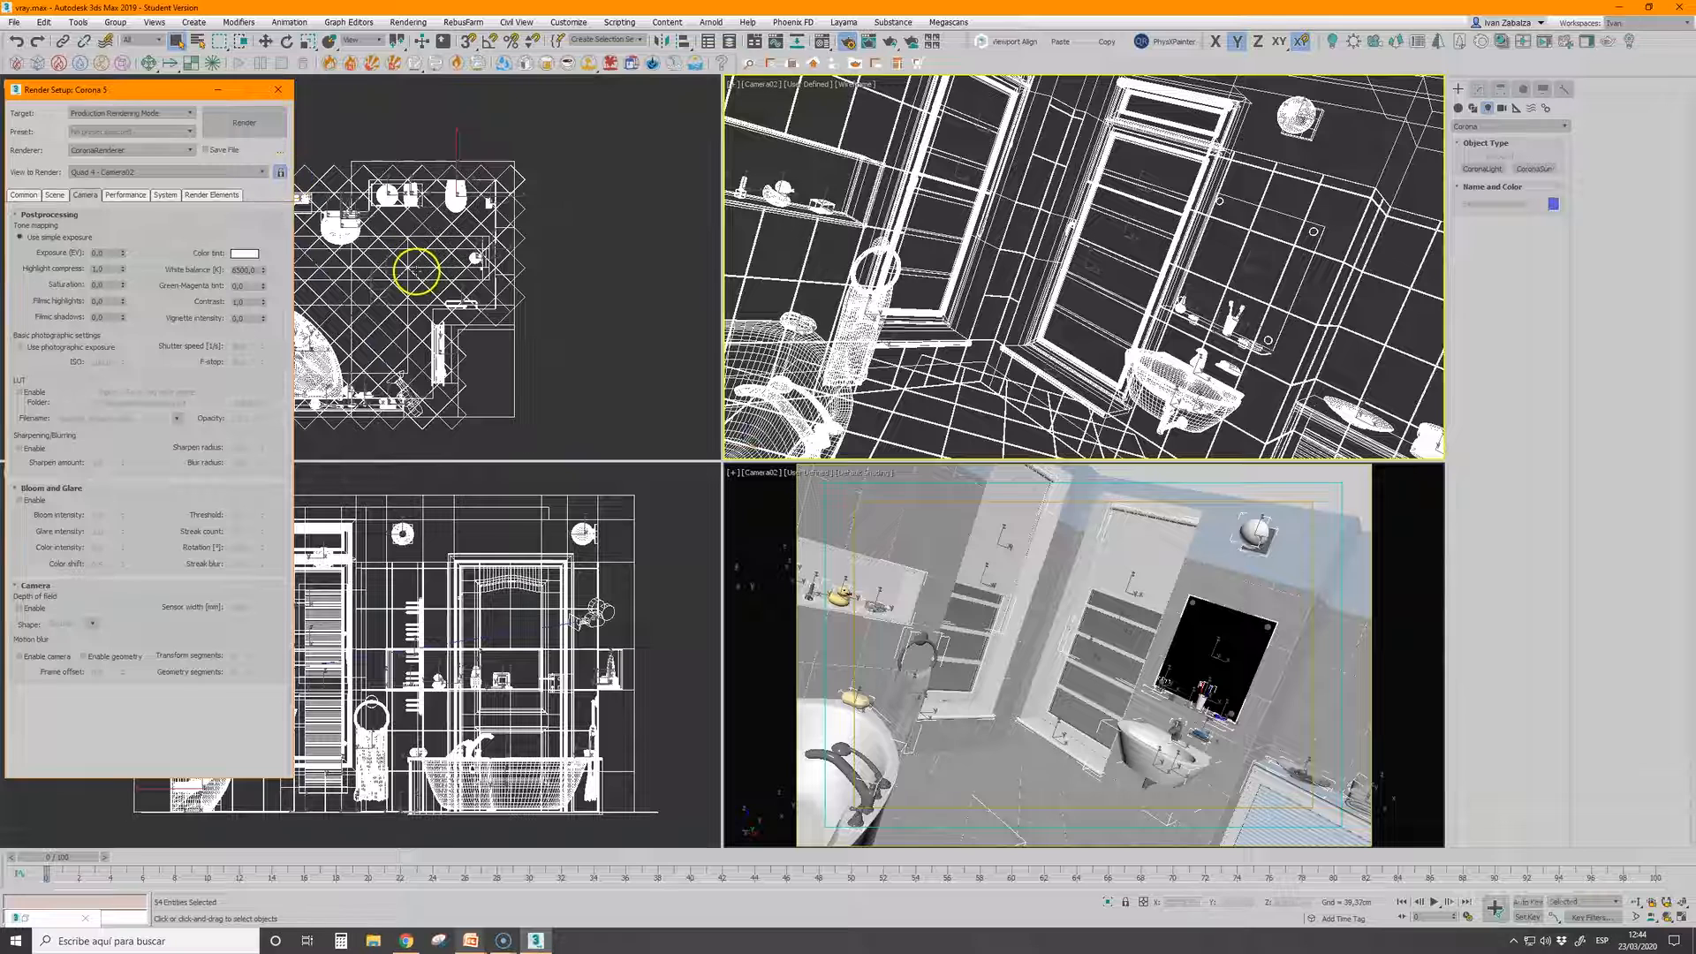
right_click(768, 523)
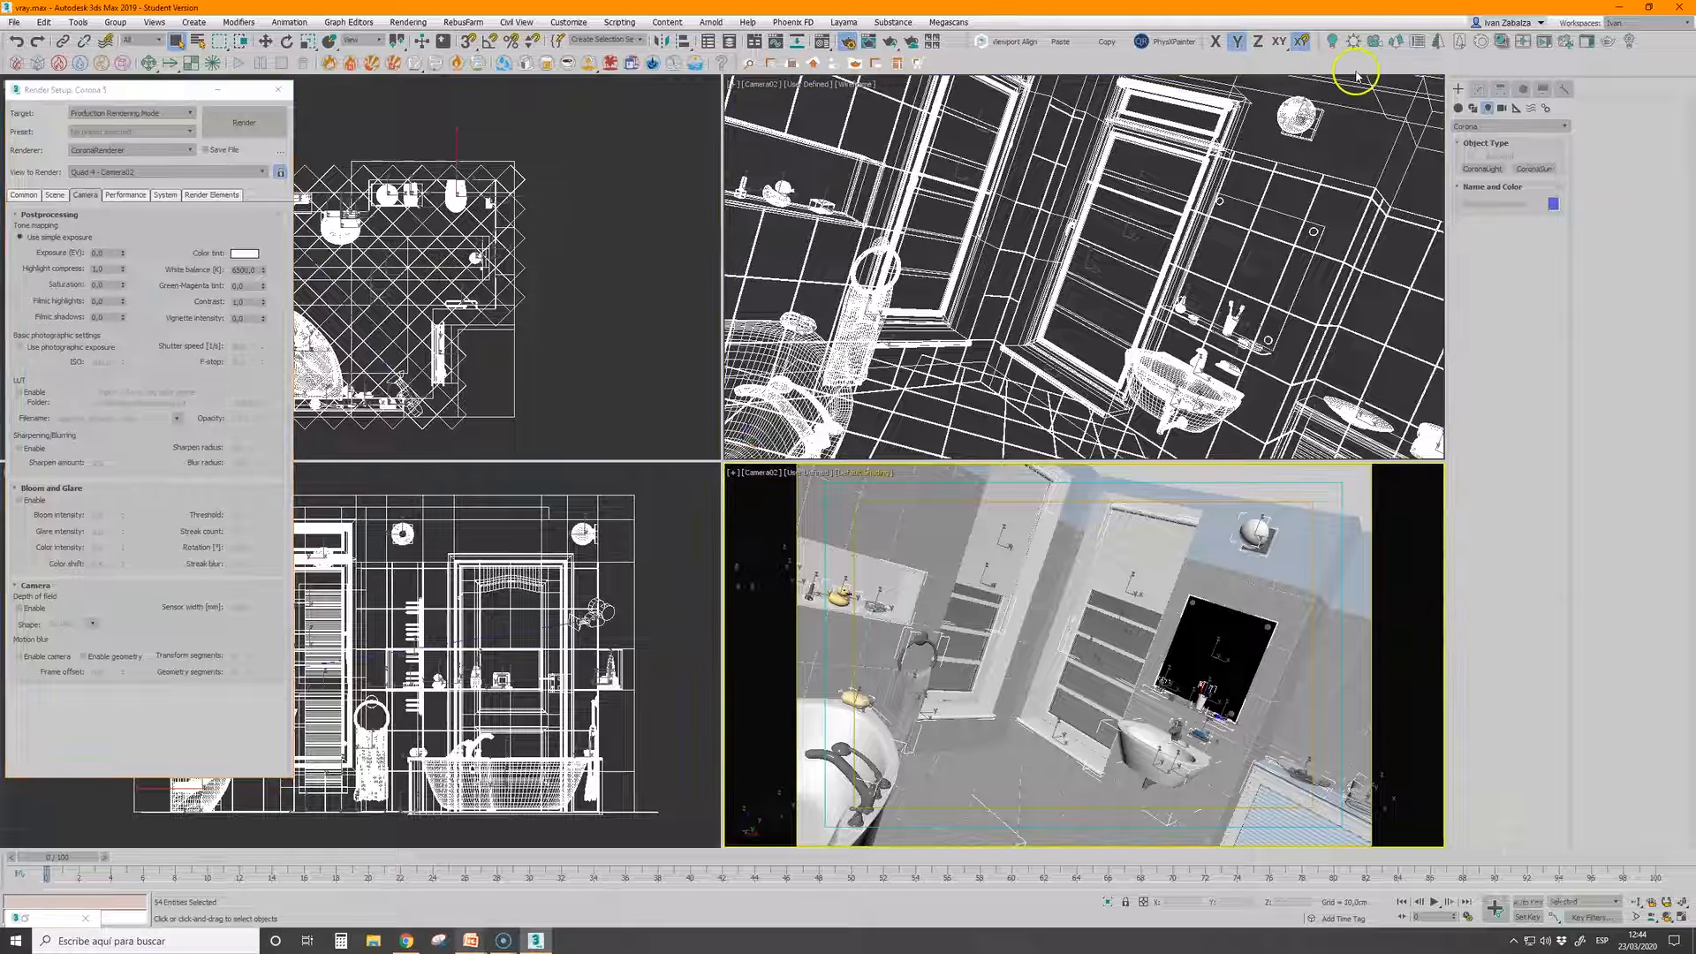
click(1523, 41)
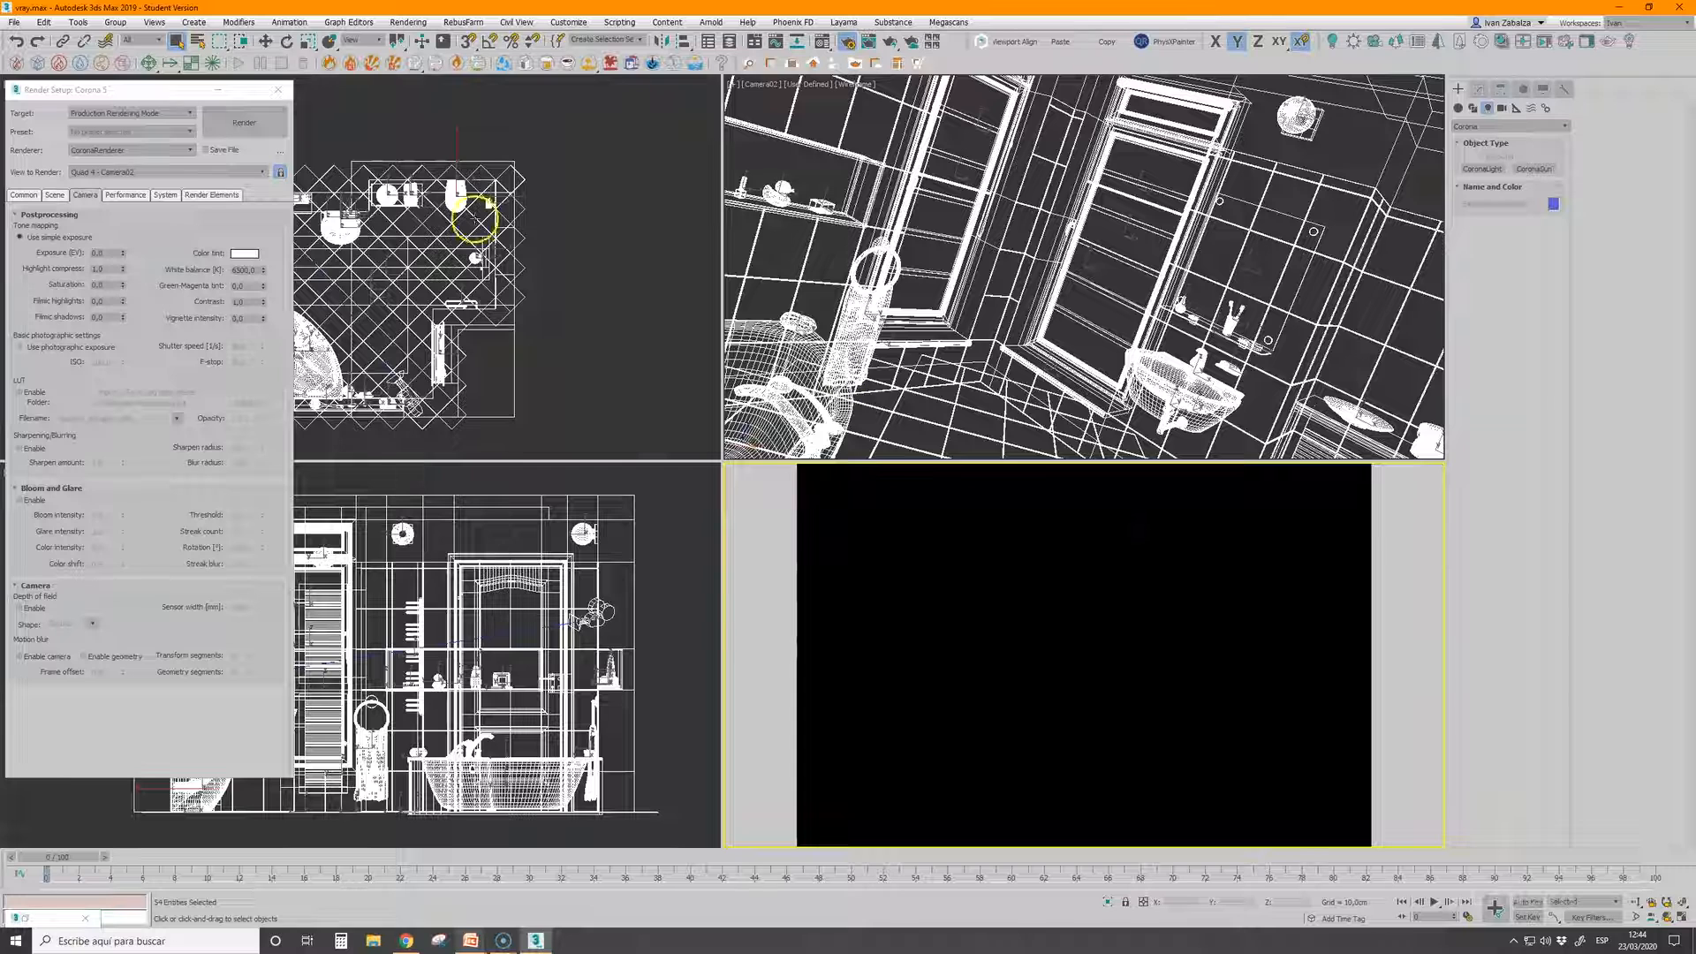
Create a targeted Corona Sun outside the bathroom in the top view, aimed at its interior, and add a Corona Sky environment
click(217, 89)
scroll(433, 272, down, 5)
middle_drag(438, 276, 412, 303)
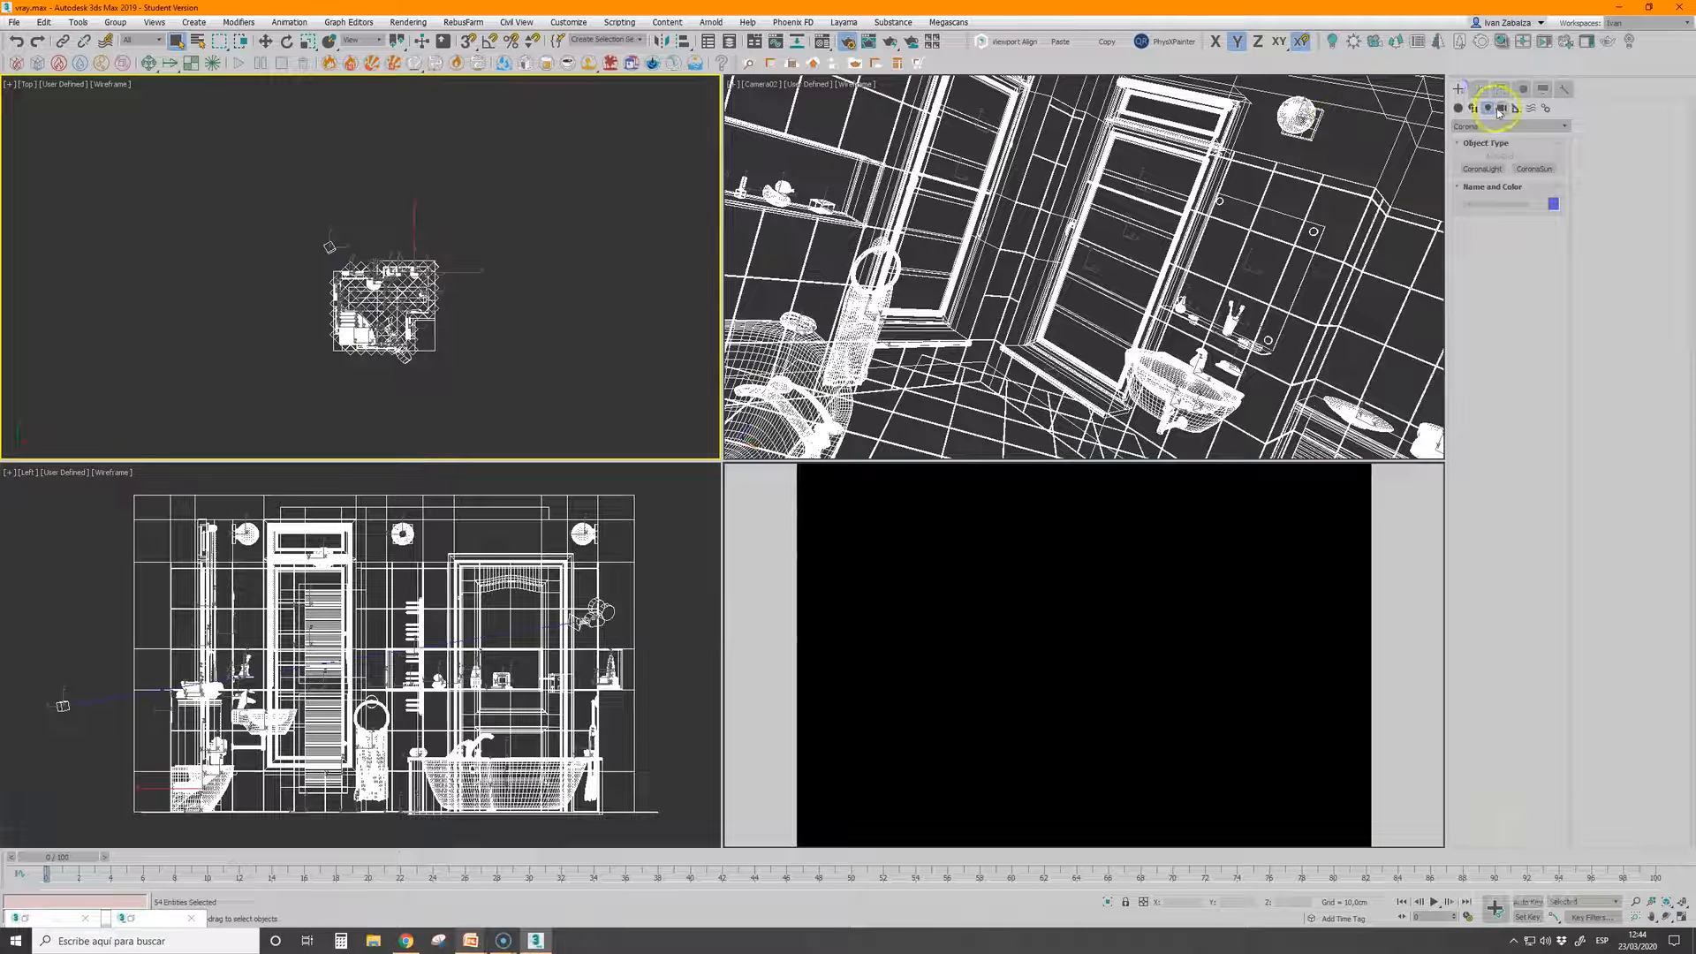
click(1533, 168)
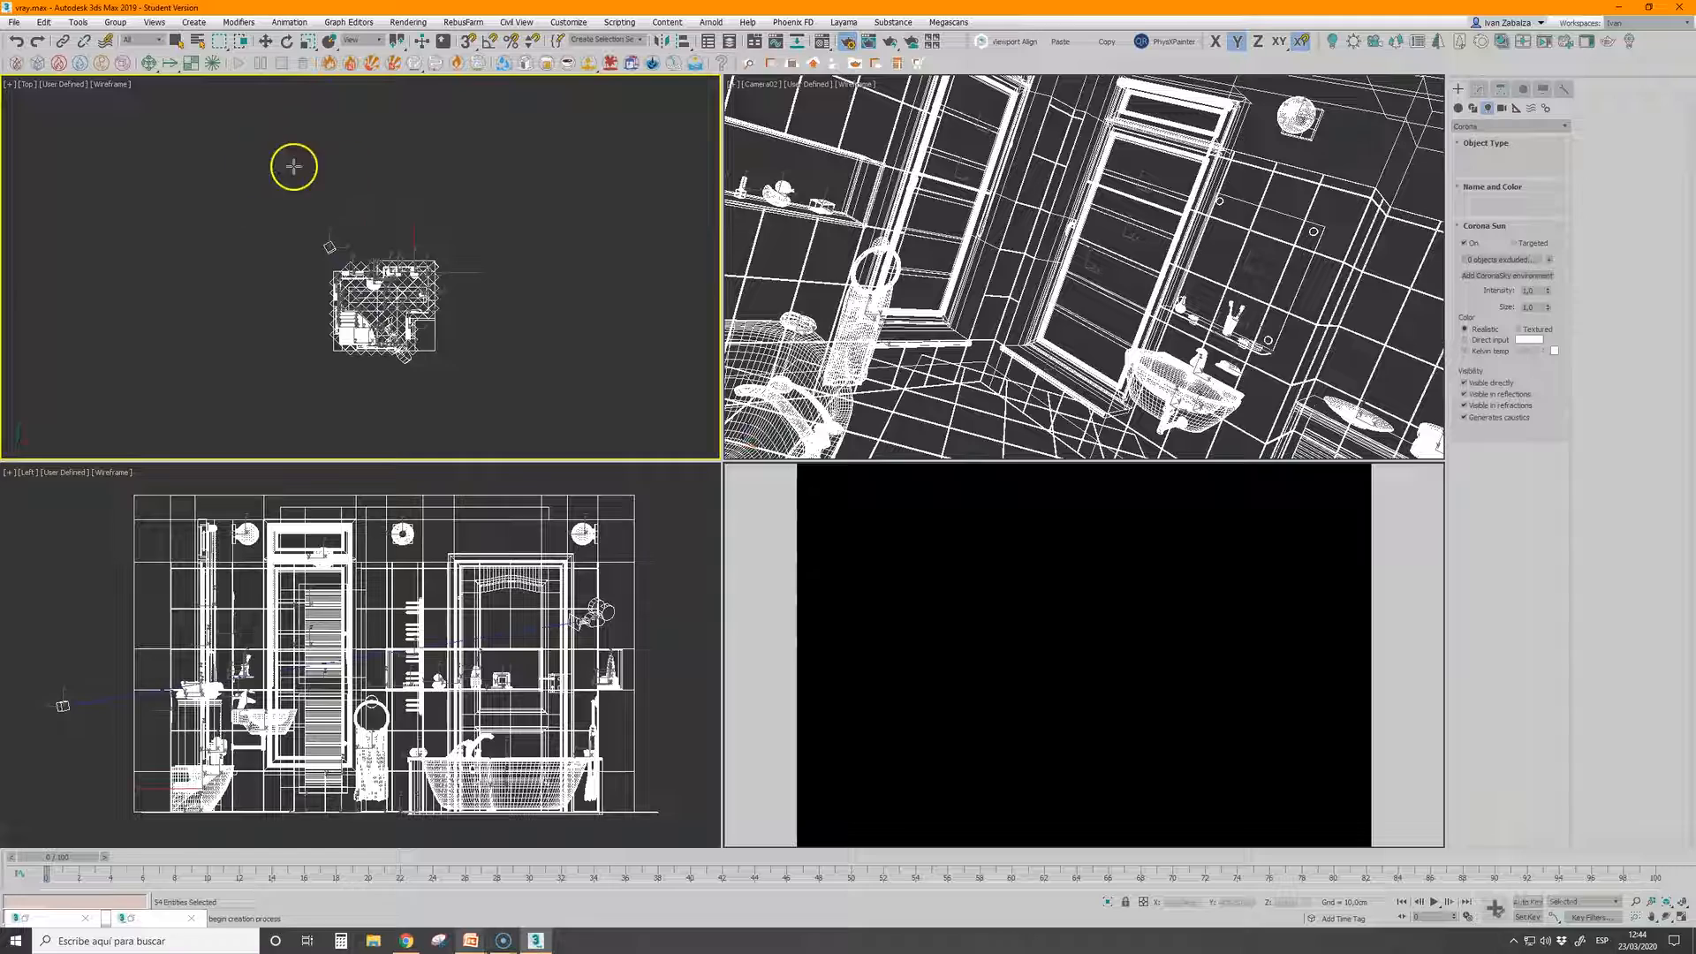
drag(337, 264, 371, 304)
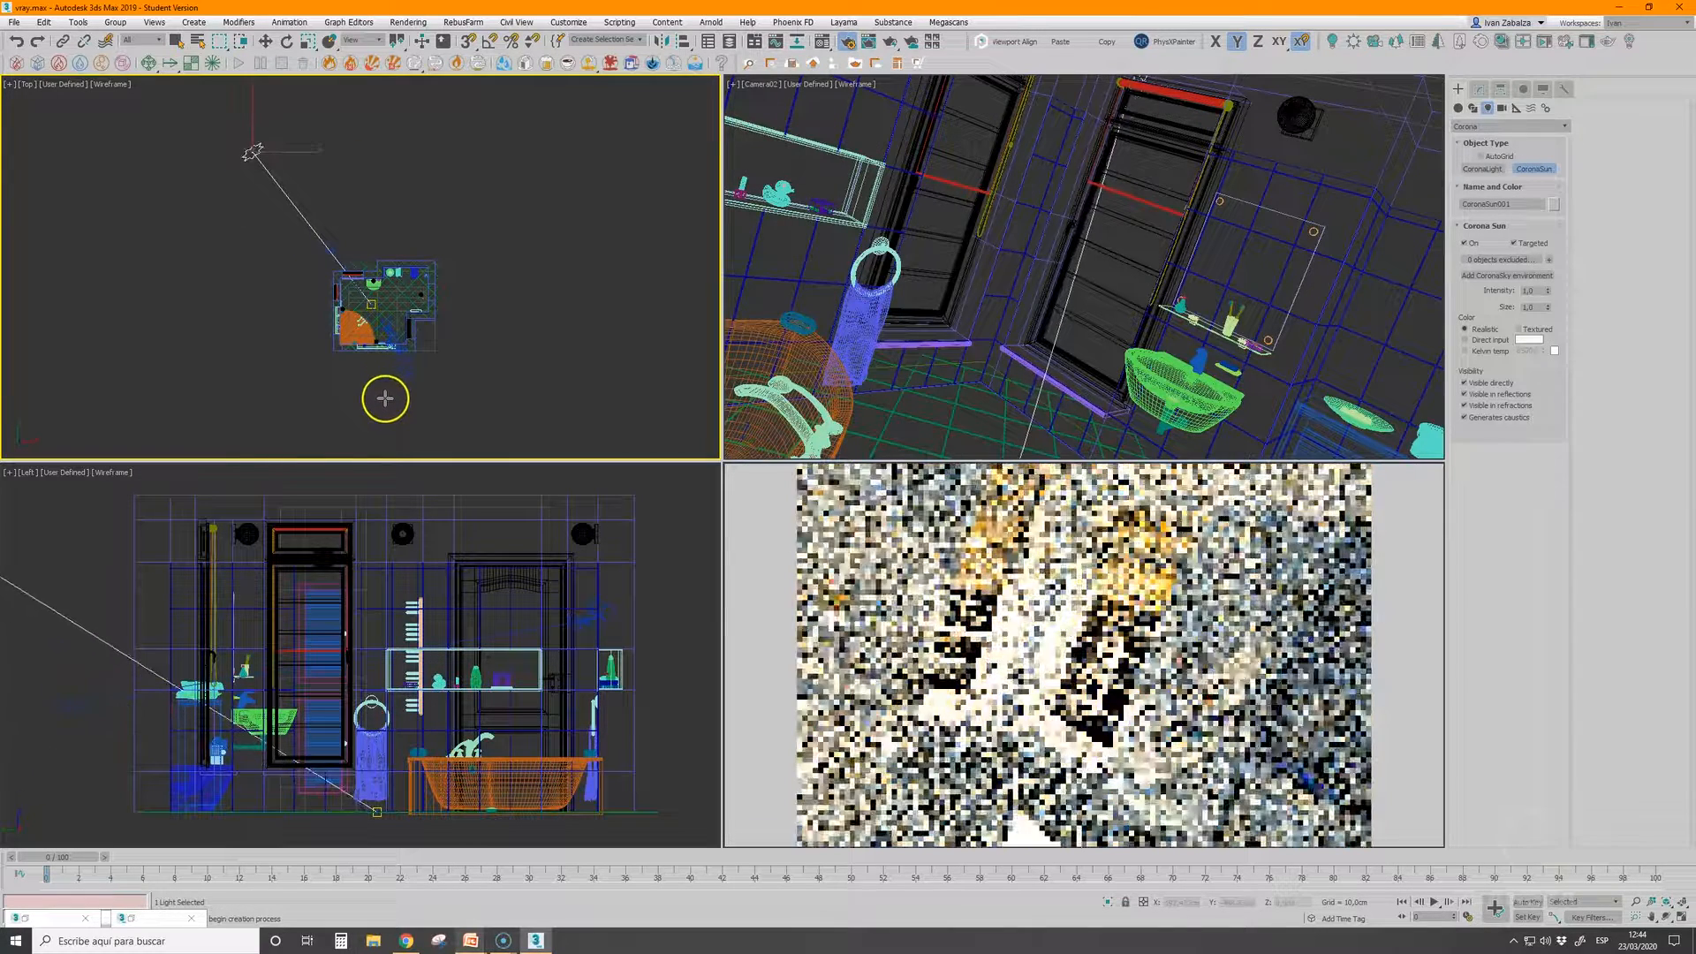
click(416, 481)
click(1502, 276)
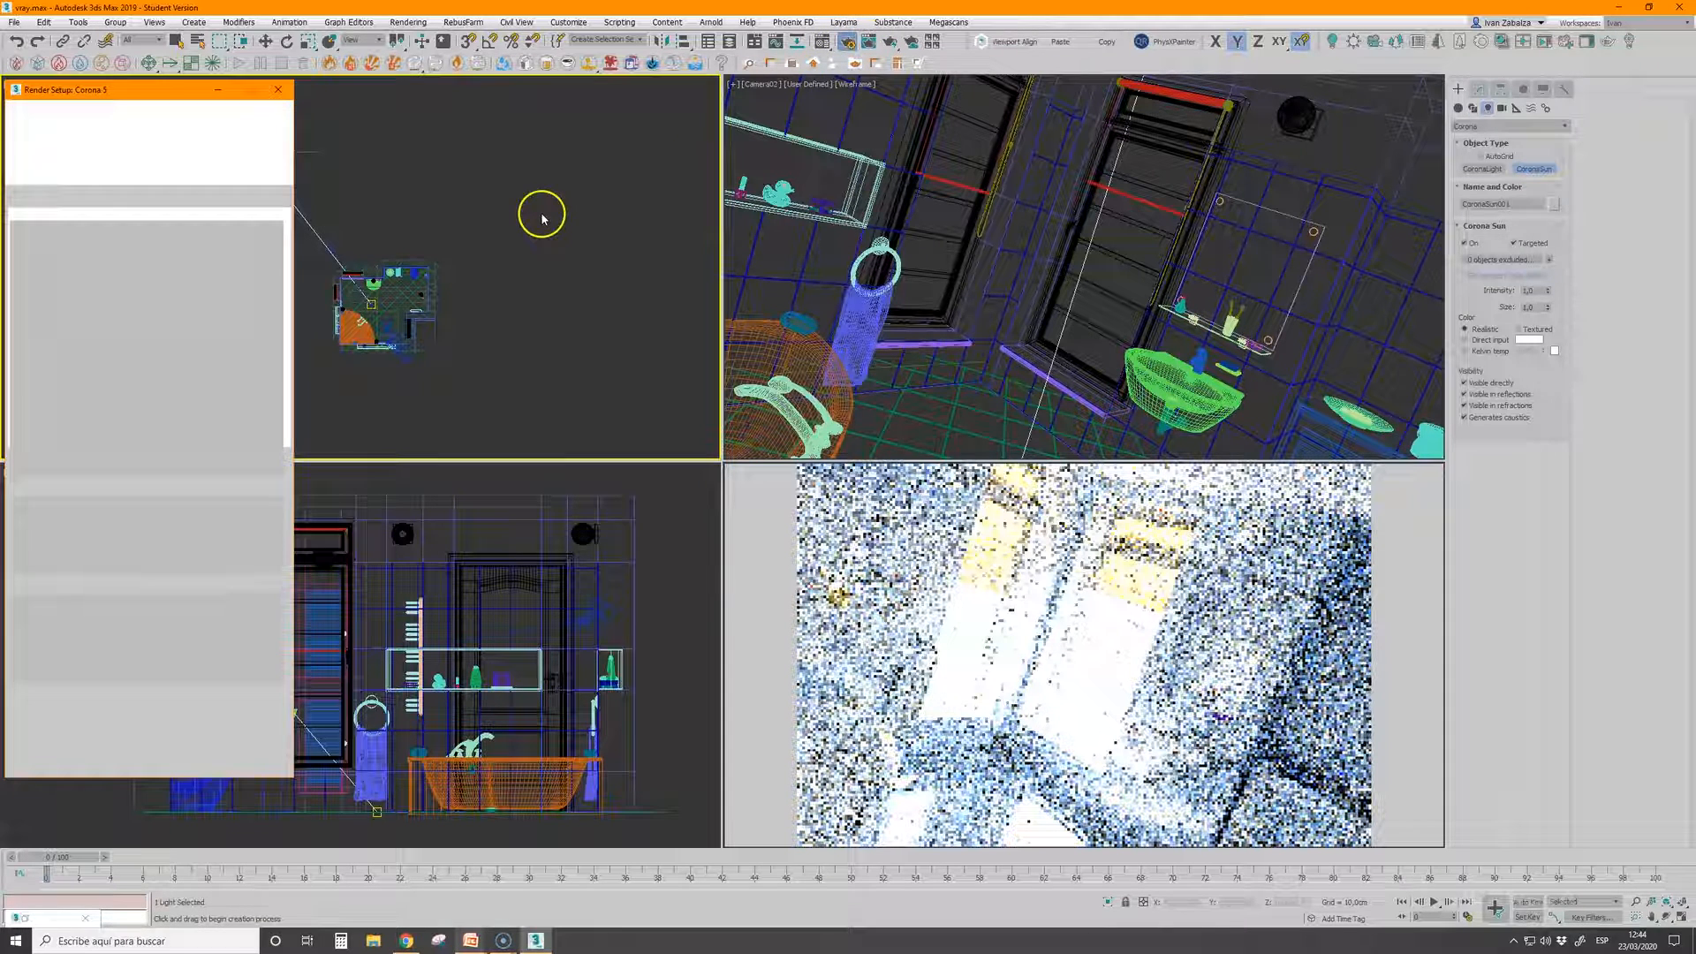
Lower the overexposed render's exposure, set highlight compression to 2, and raise the exposure slightly again
drag(124, 256, 127, 446)
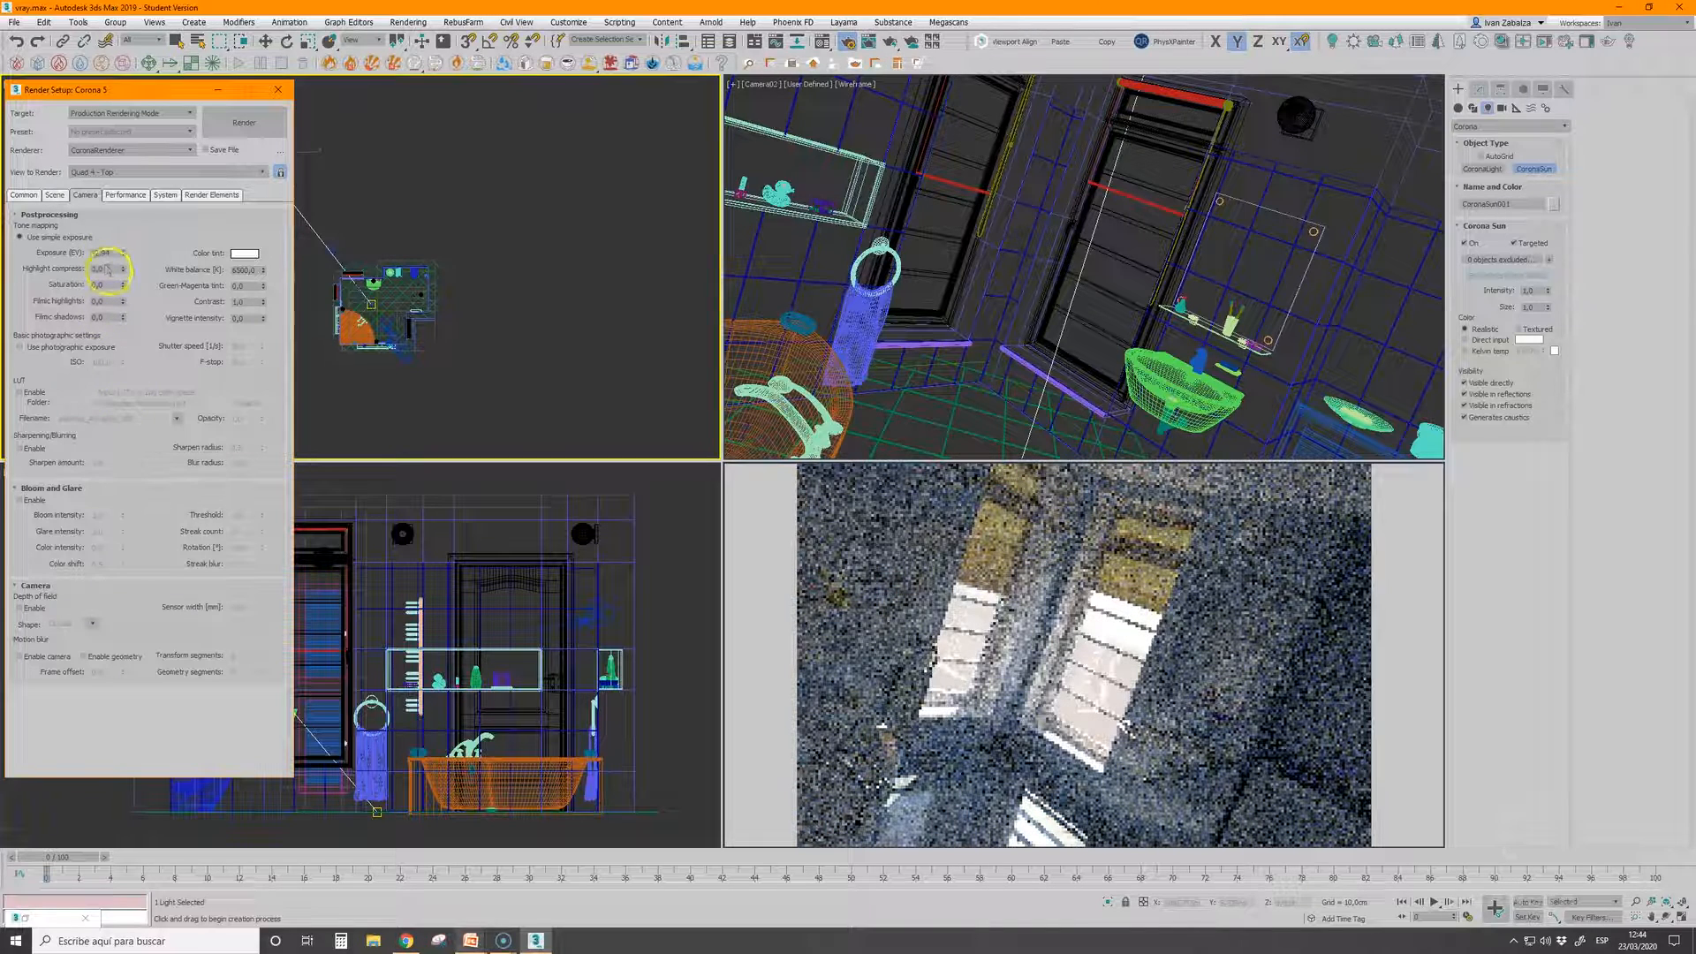
text(2)
key(Return)
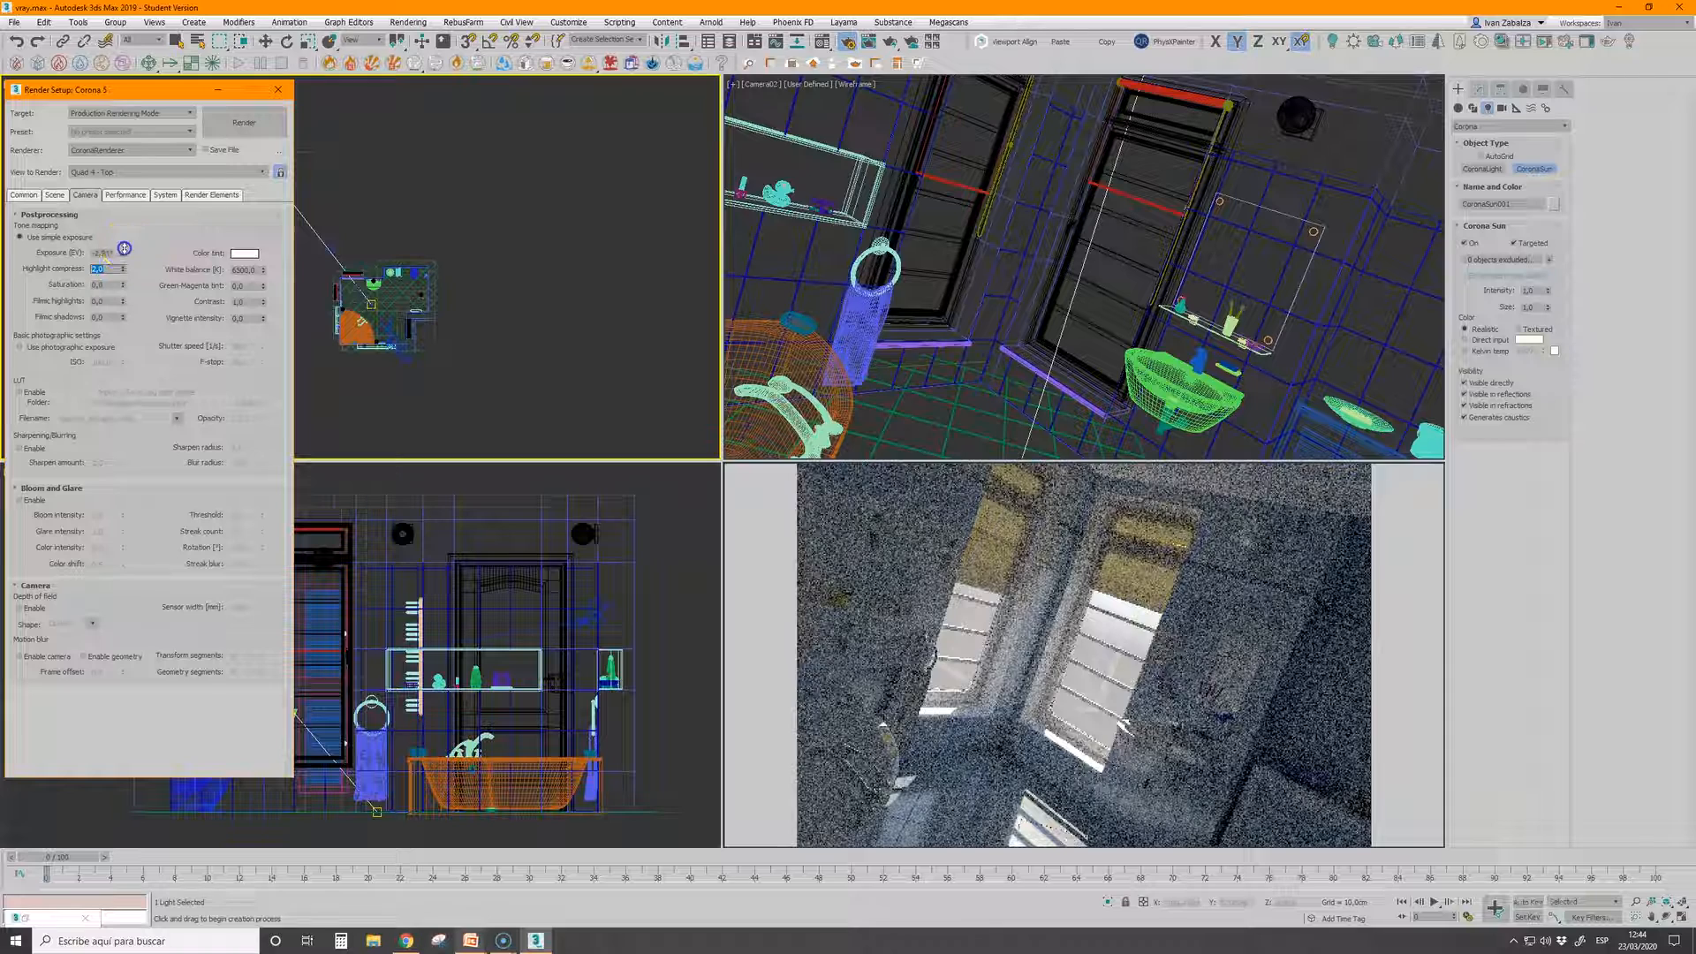
drag(123, 249, 124, 227)
click(217, 90)
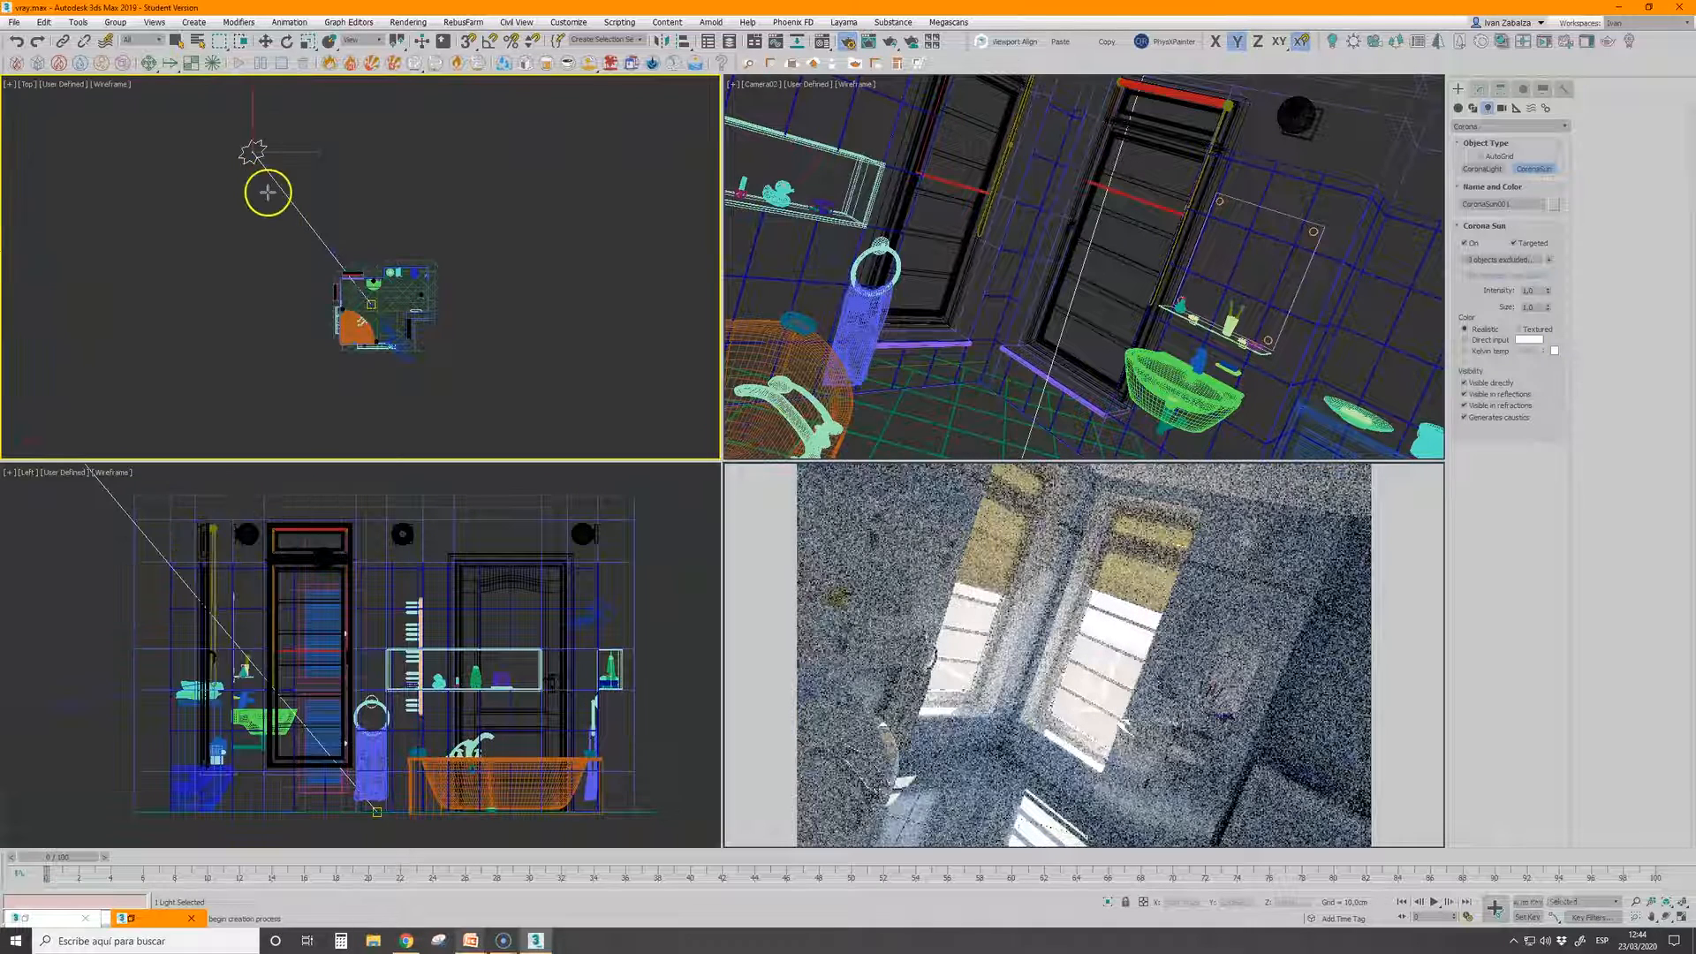
Move the Corona Sun along X in the top view until it aligns with its target, and lower it in the left view
right_click(264, 182)
click(265, 41)
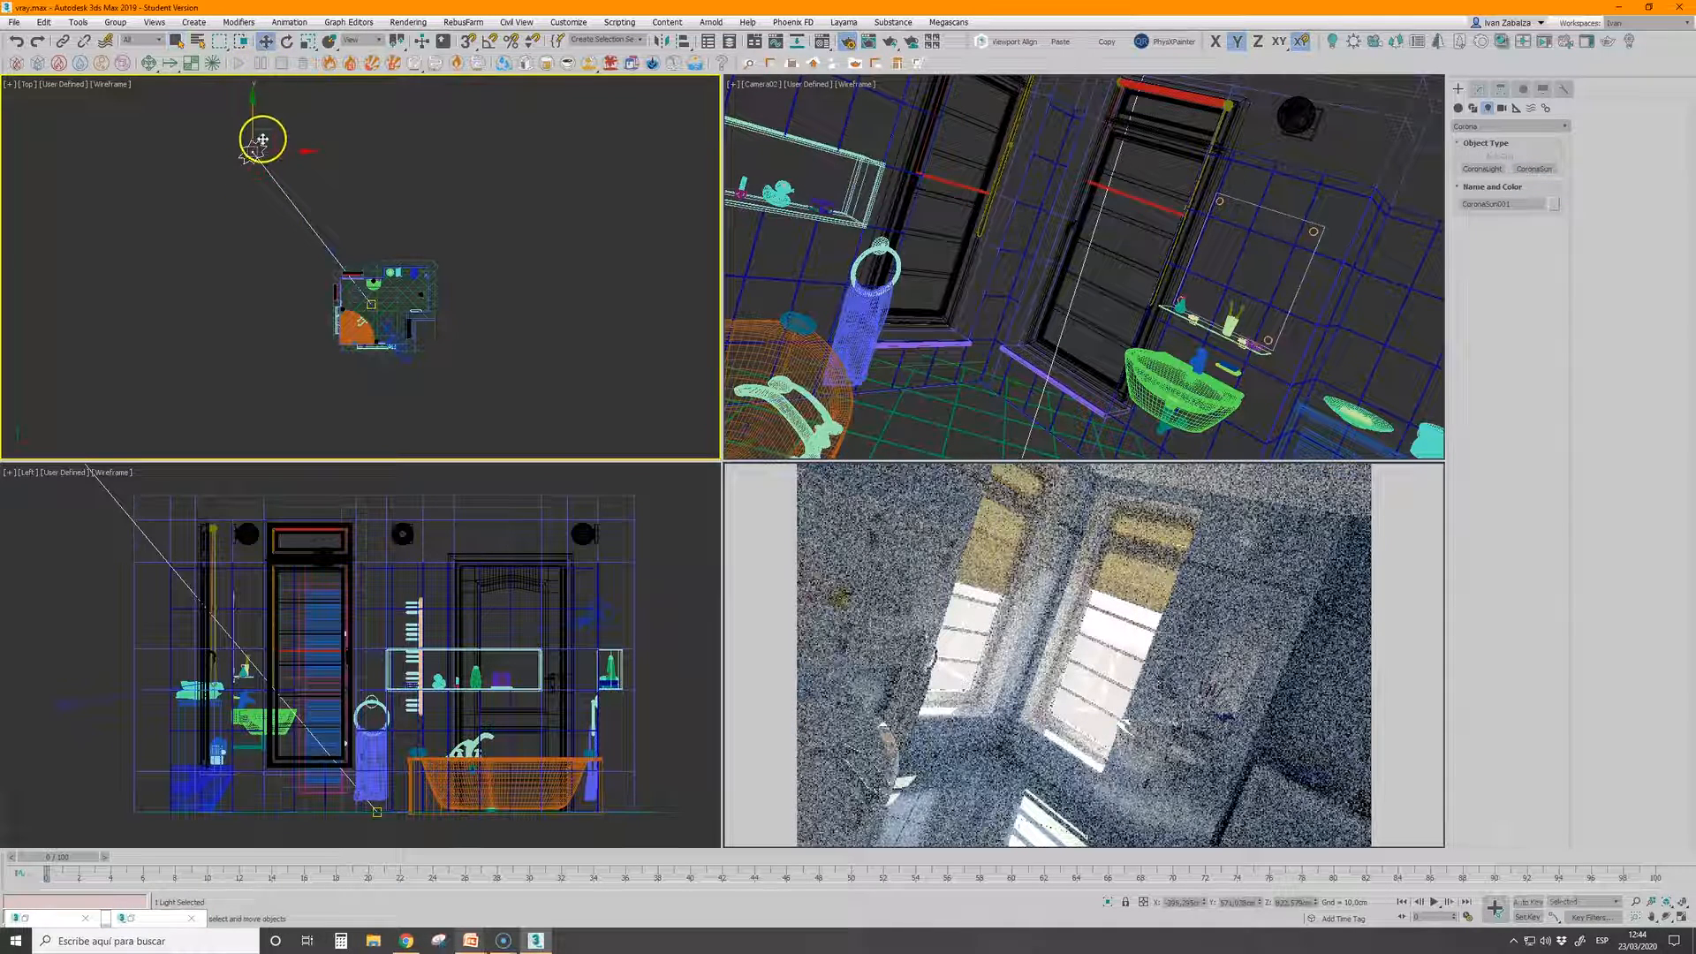
drag(268, 151, 378, 153)
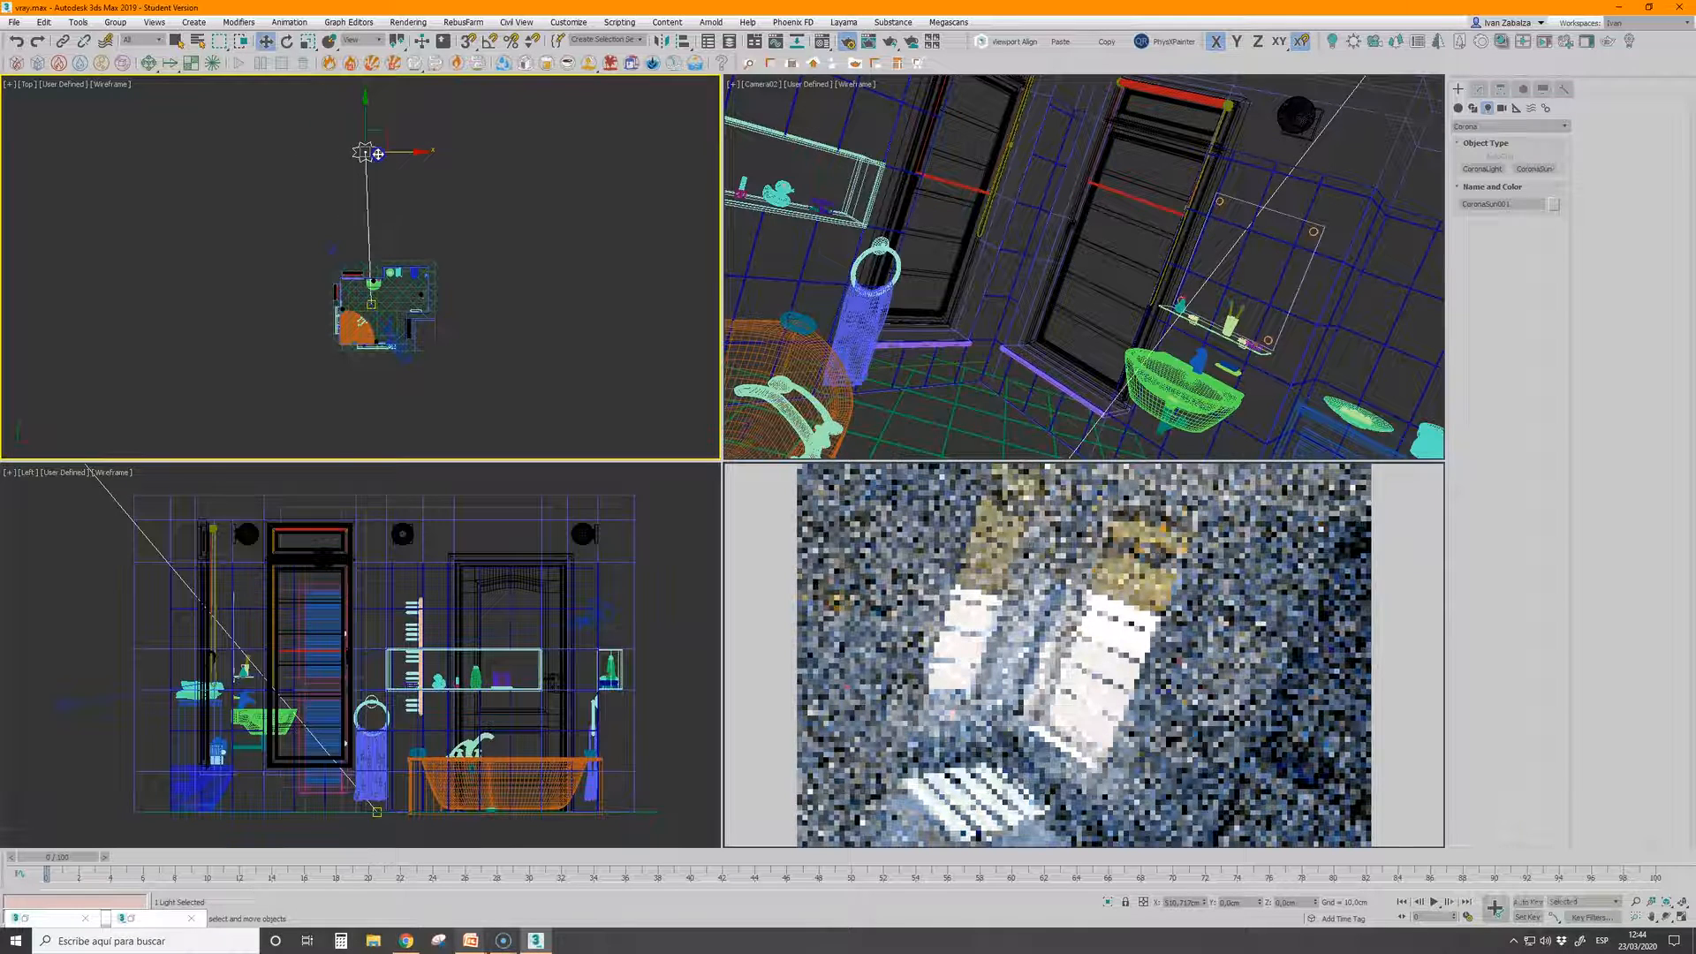
scroll(271, 658, down, 10)
drag(178, 530, 175, 607)
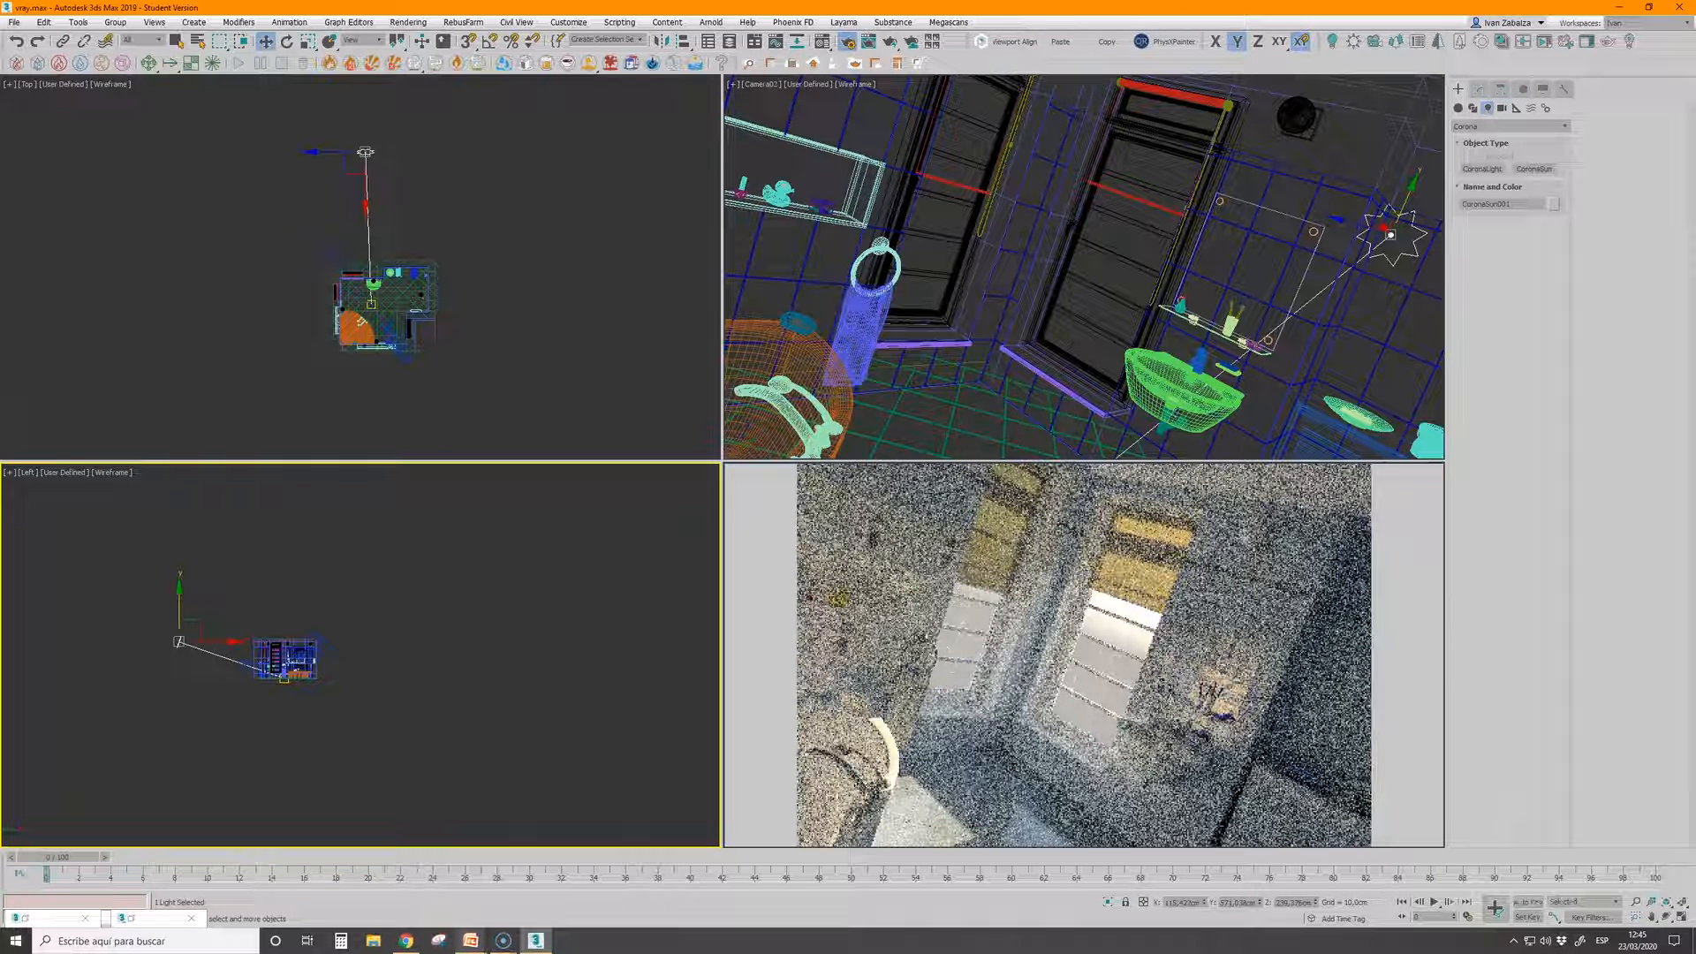
Raise the render's simple exposure to about -1.64 EV and put the render settings out of the way
click(846, 44)
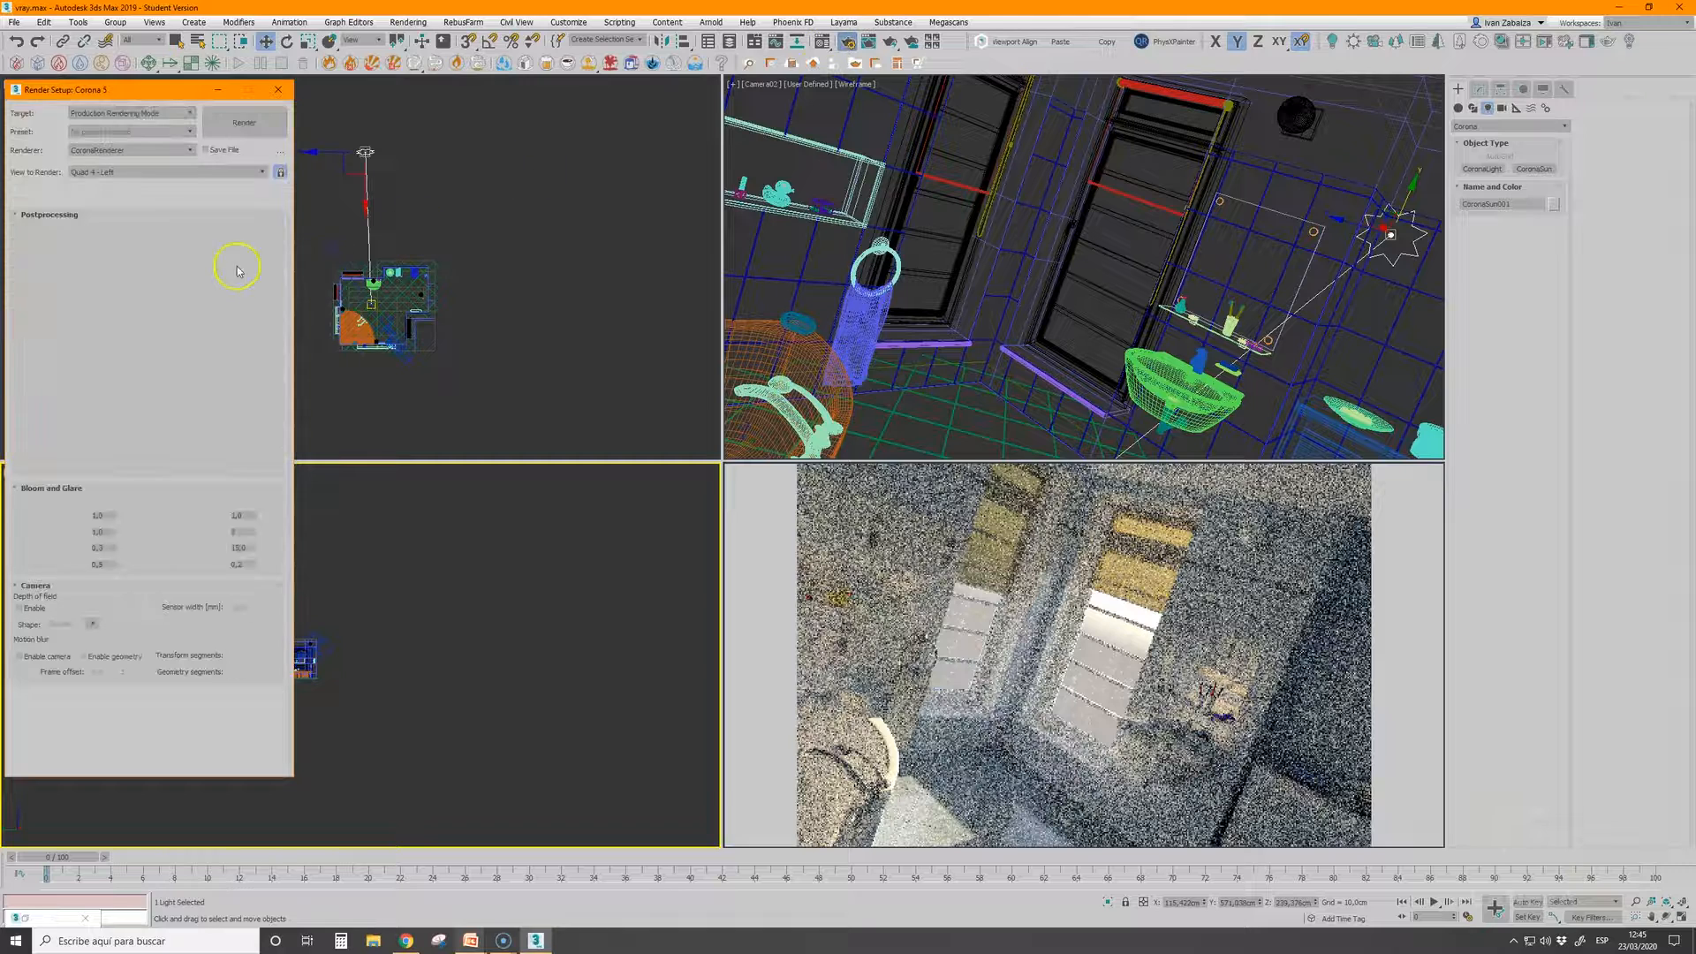
click(126, 253)
drag(126, 253, 126, 244)
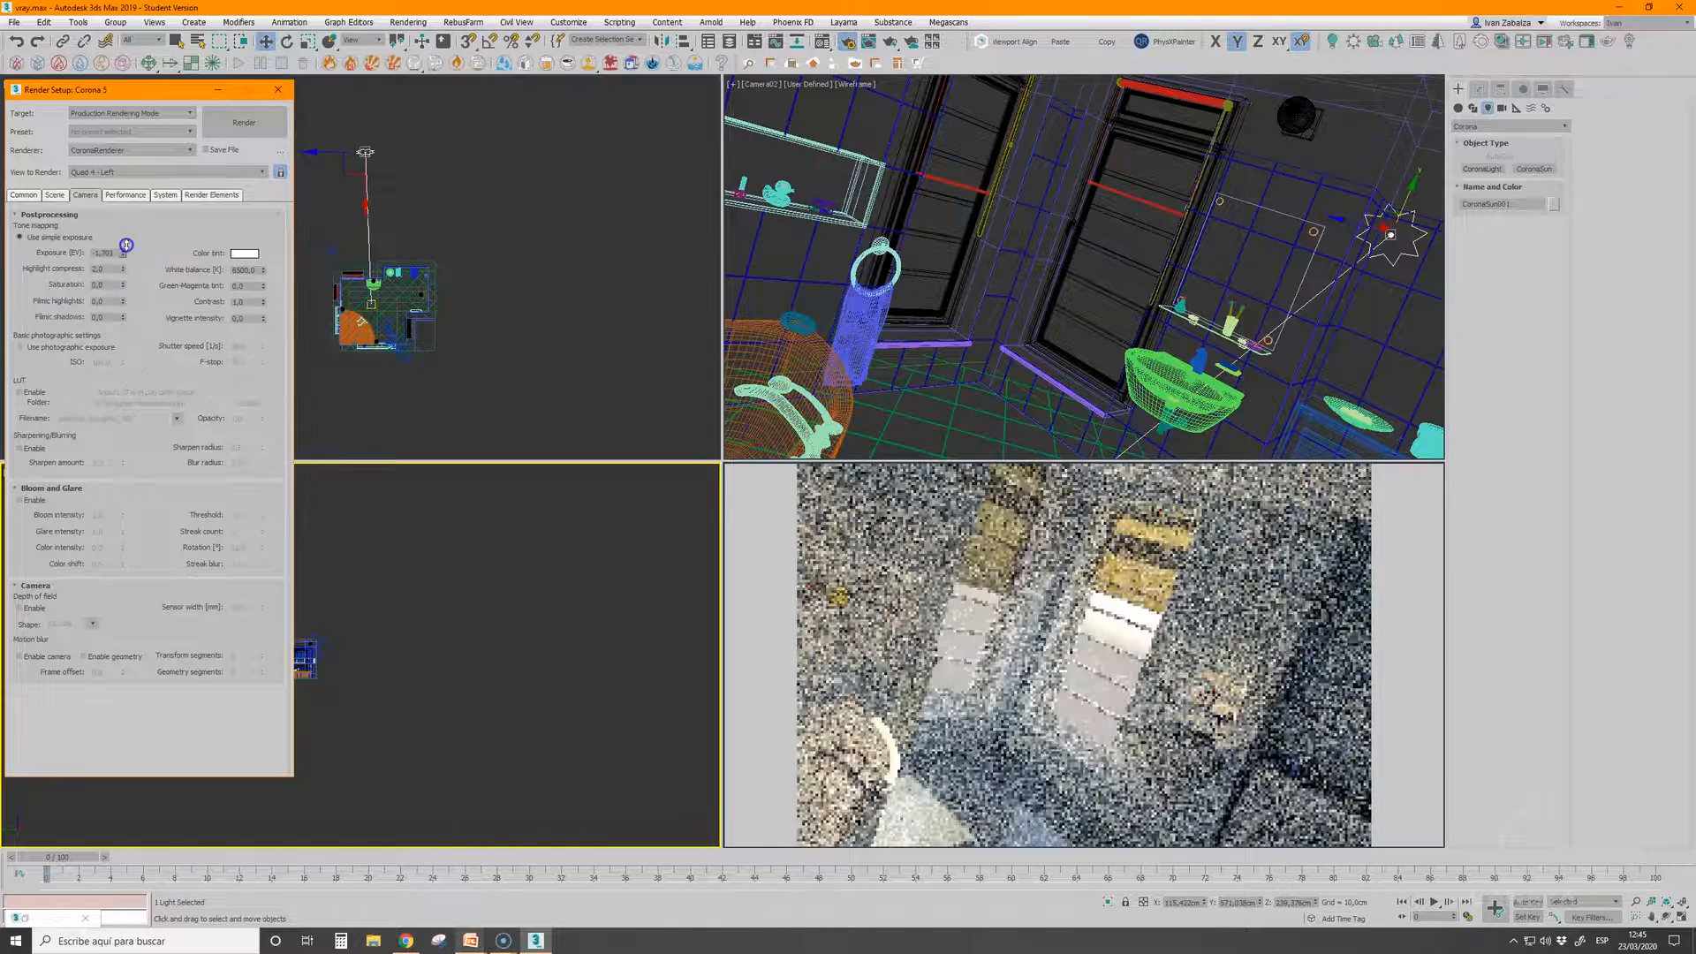
click(218, 89)
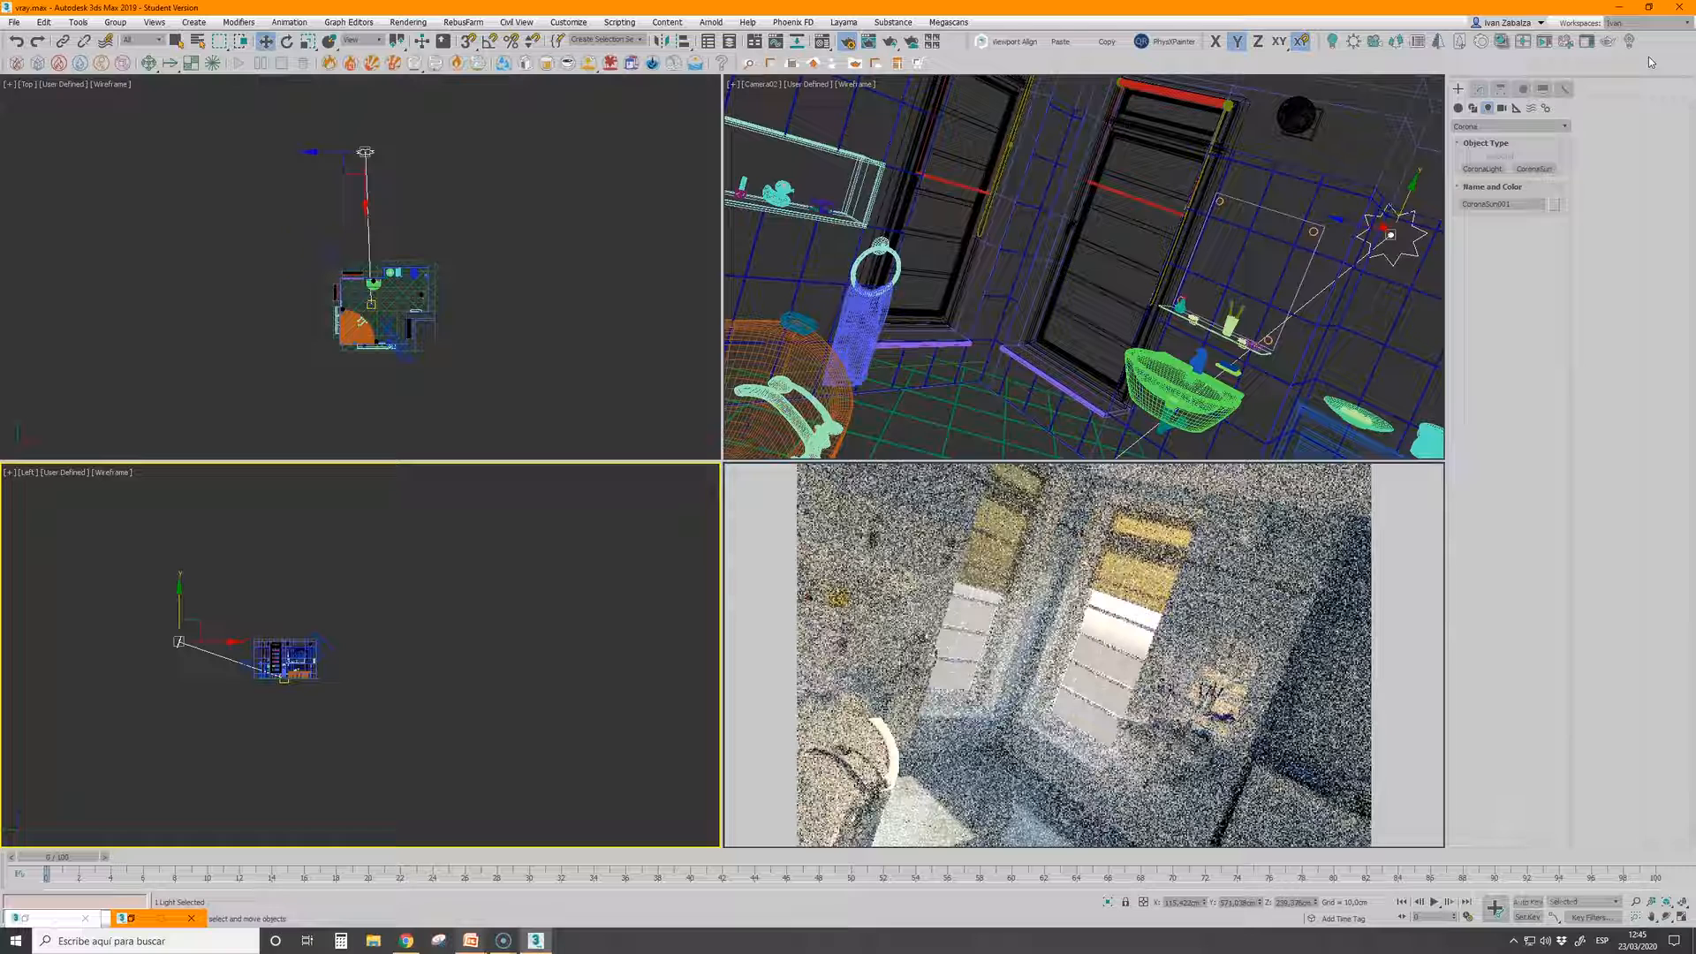
Stop the bathroom's interactive render and switch to the PowerPoint presentation to check the next topic, returning to 3ds Max
right_click(786, 493)
click(814, 530)
mouse_move(536, 939)
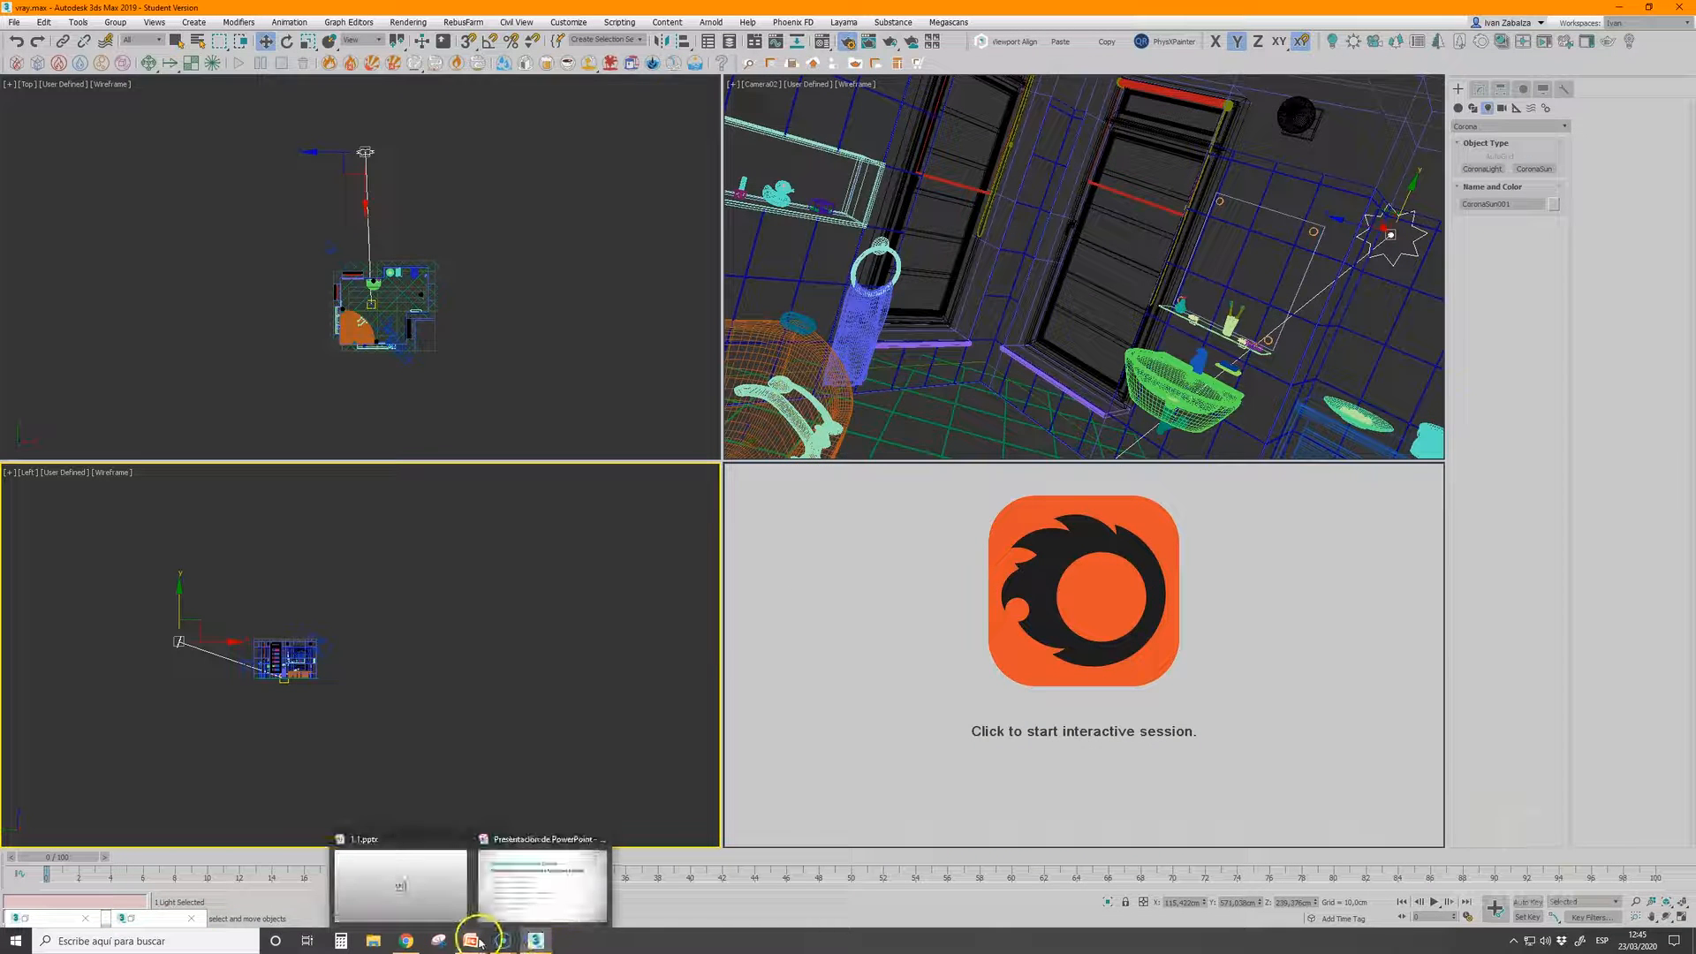
click(515, 889)
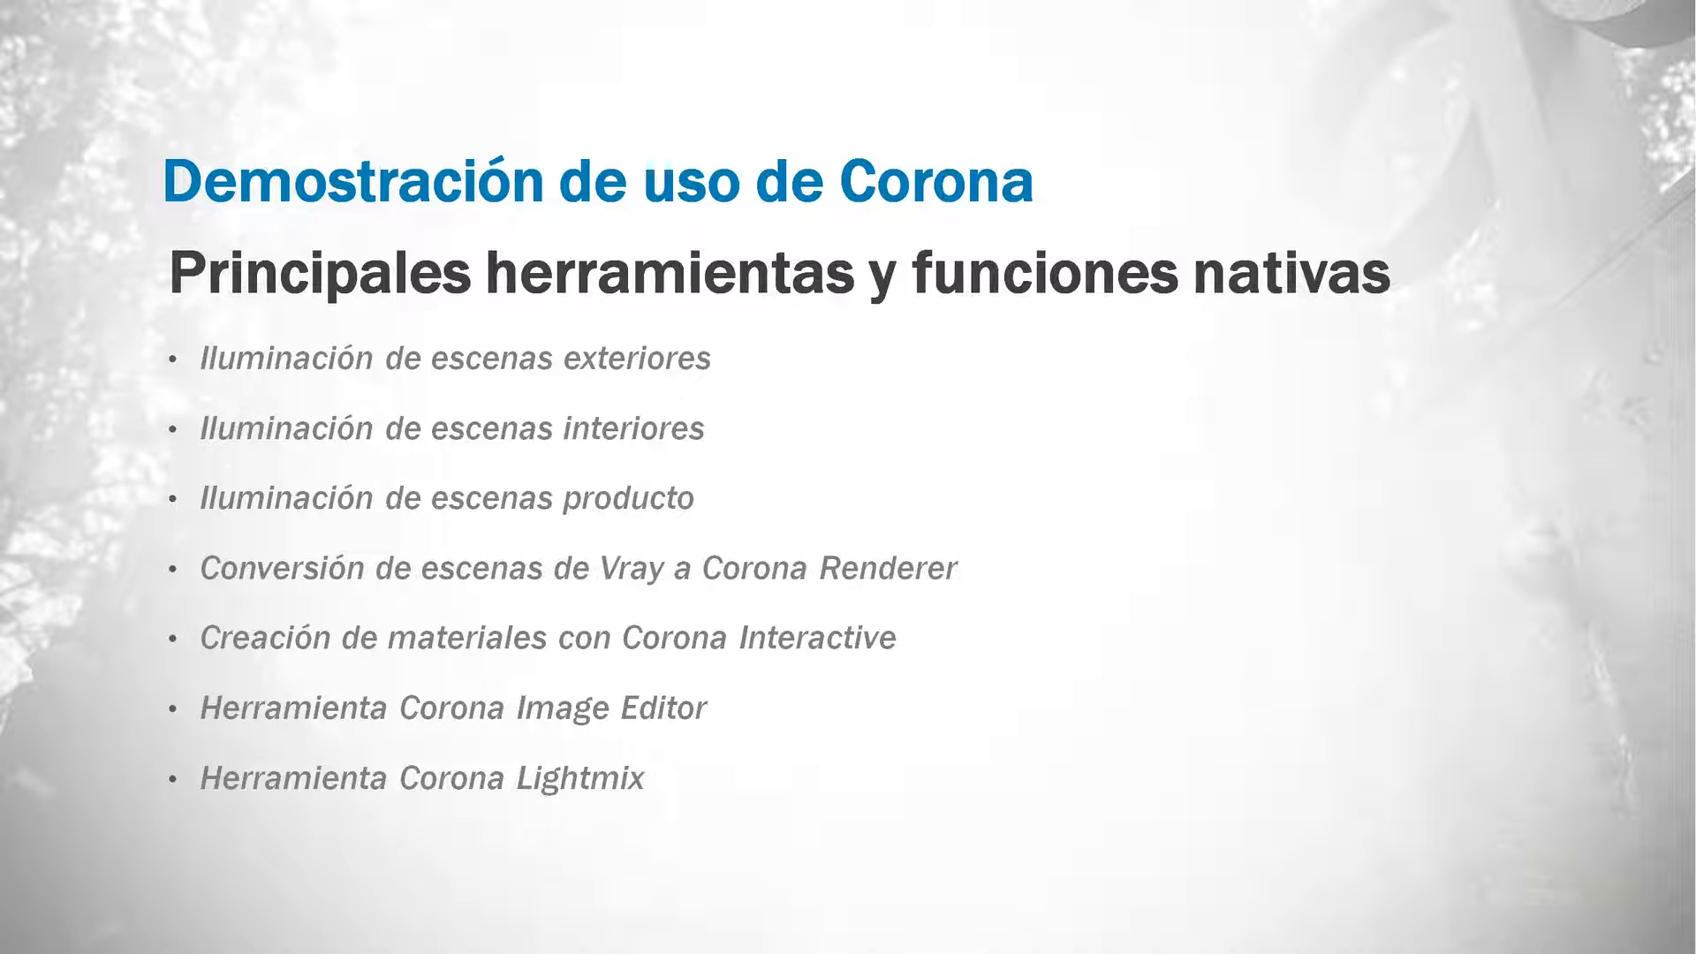
key(alt+Tab)
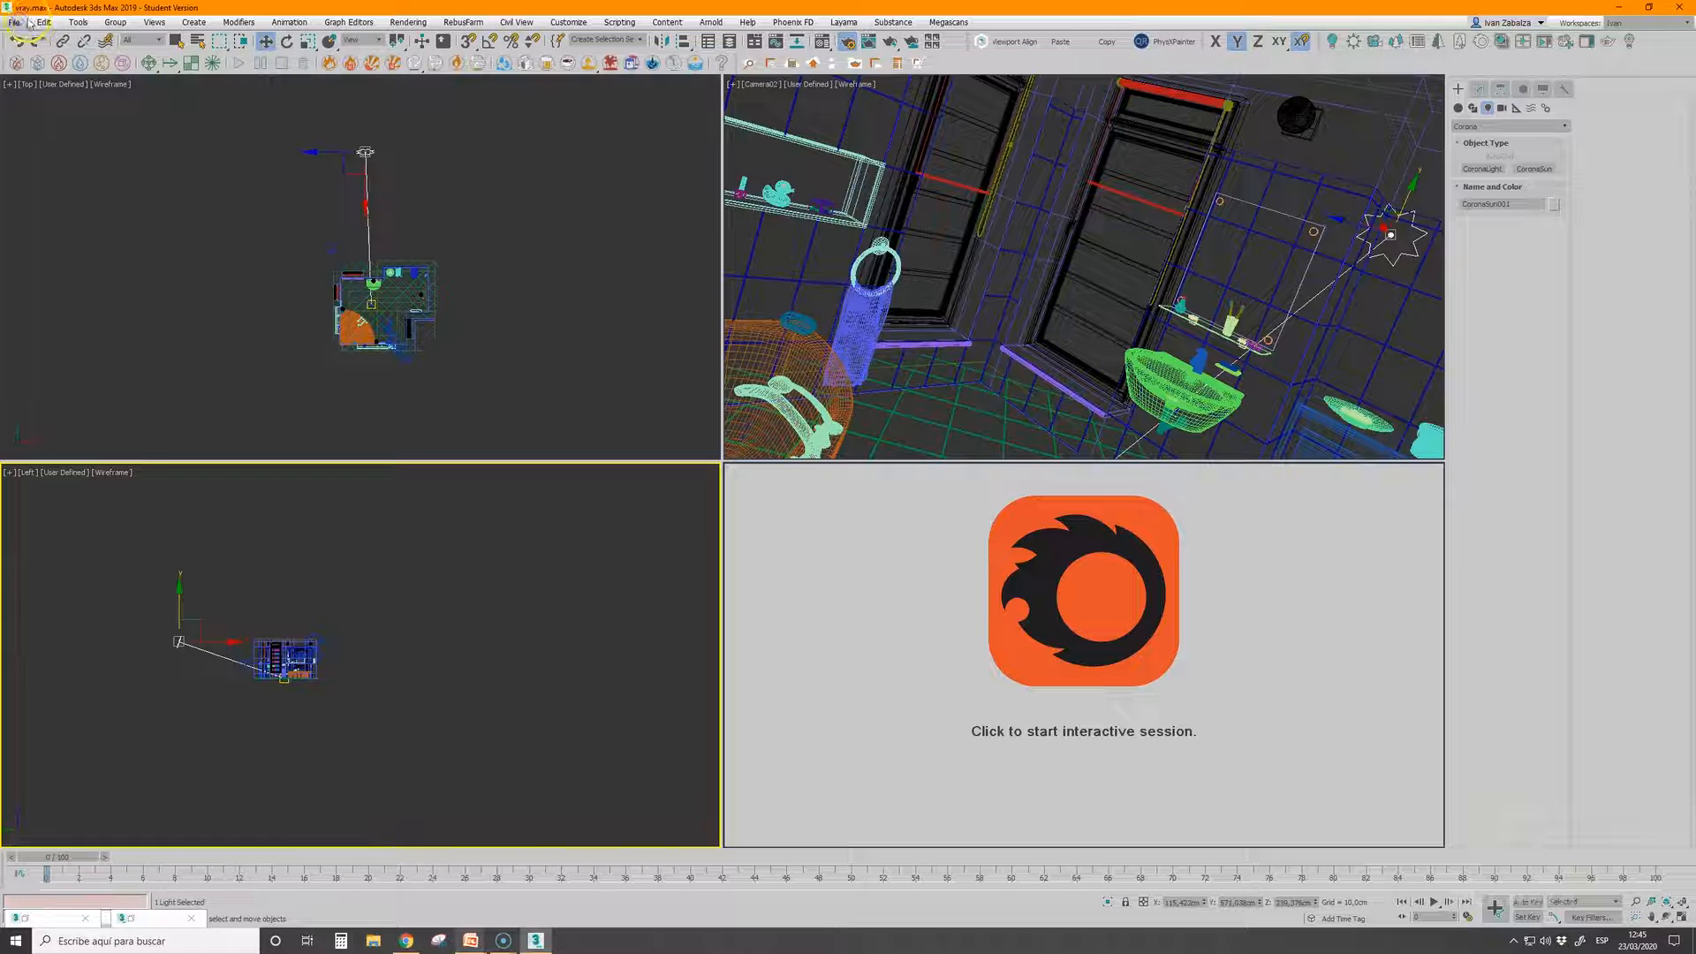
Open materializador.max from the Escenas folder, discarding the changes to the bathroom scene
click(15, 21)
mouse_move(23, 94)
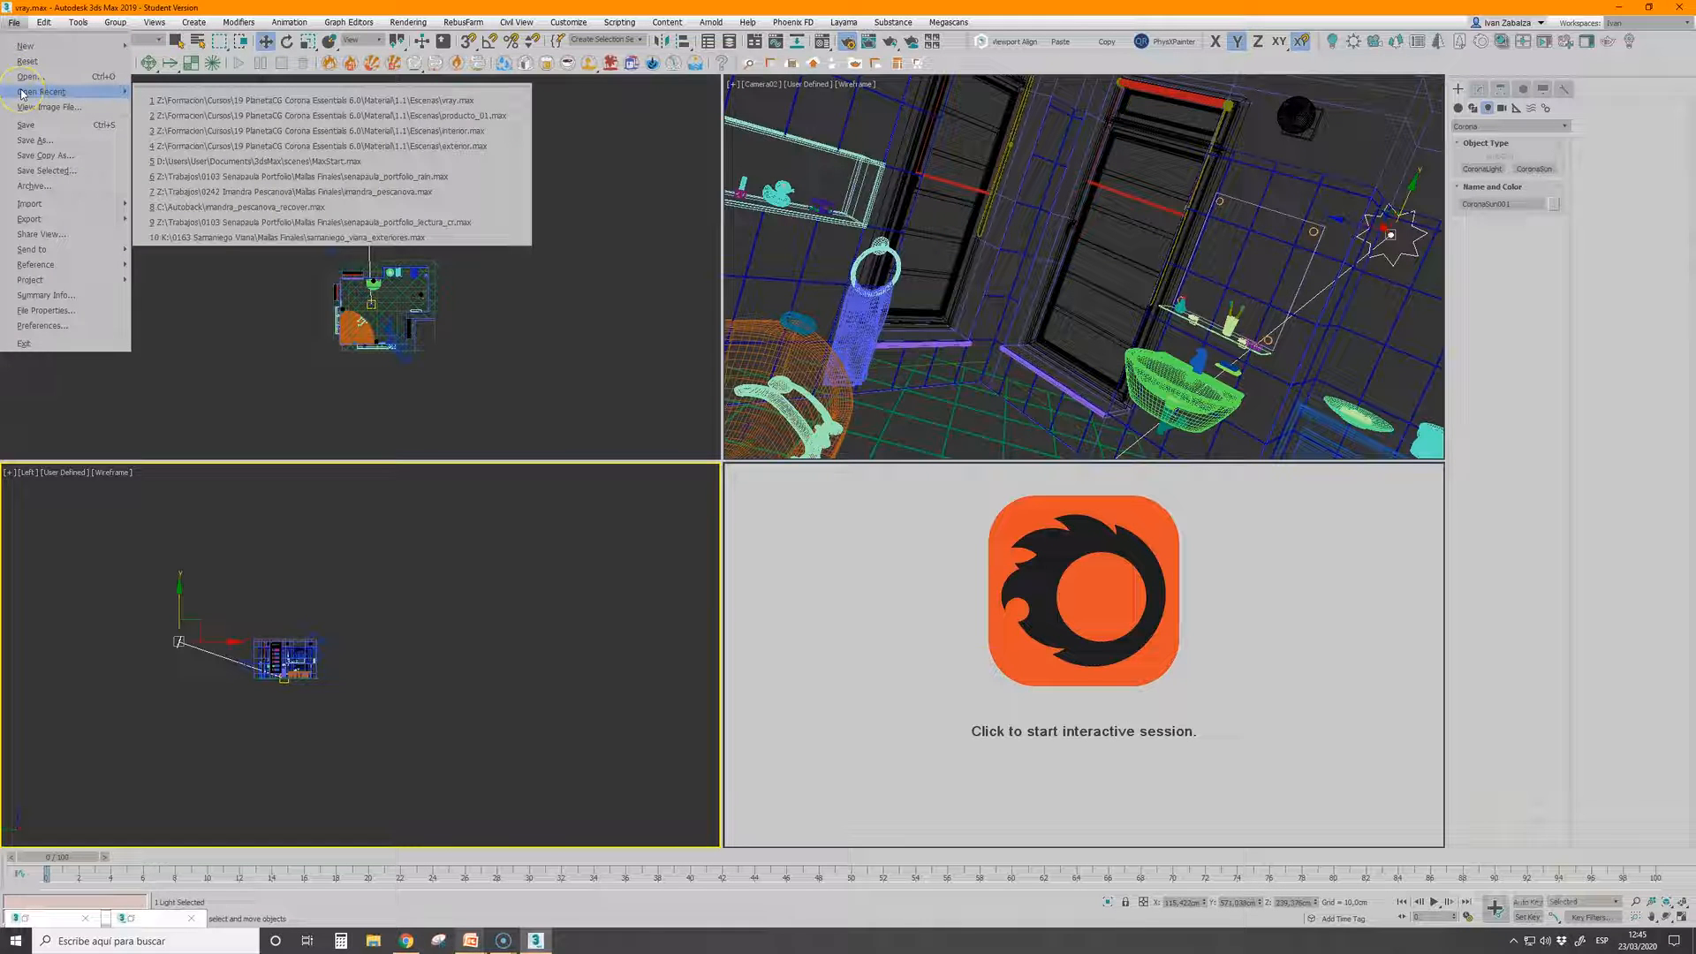
click(265, 99)
click(869, 493)
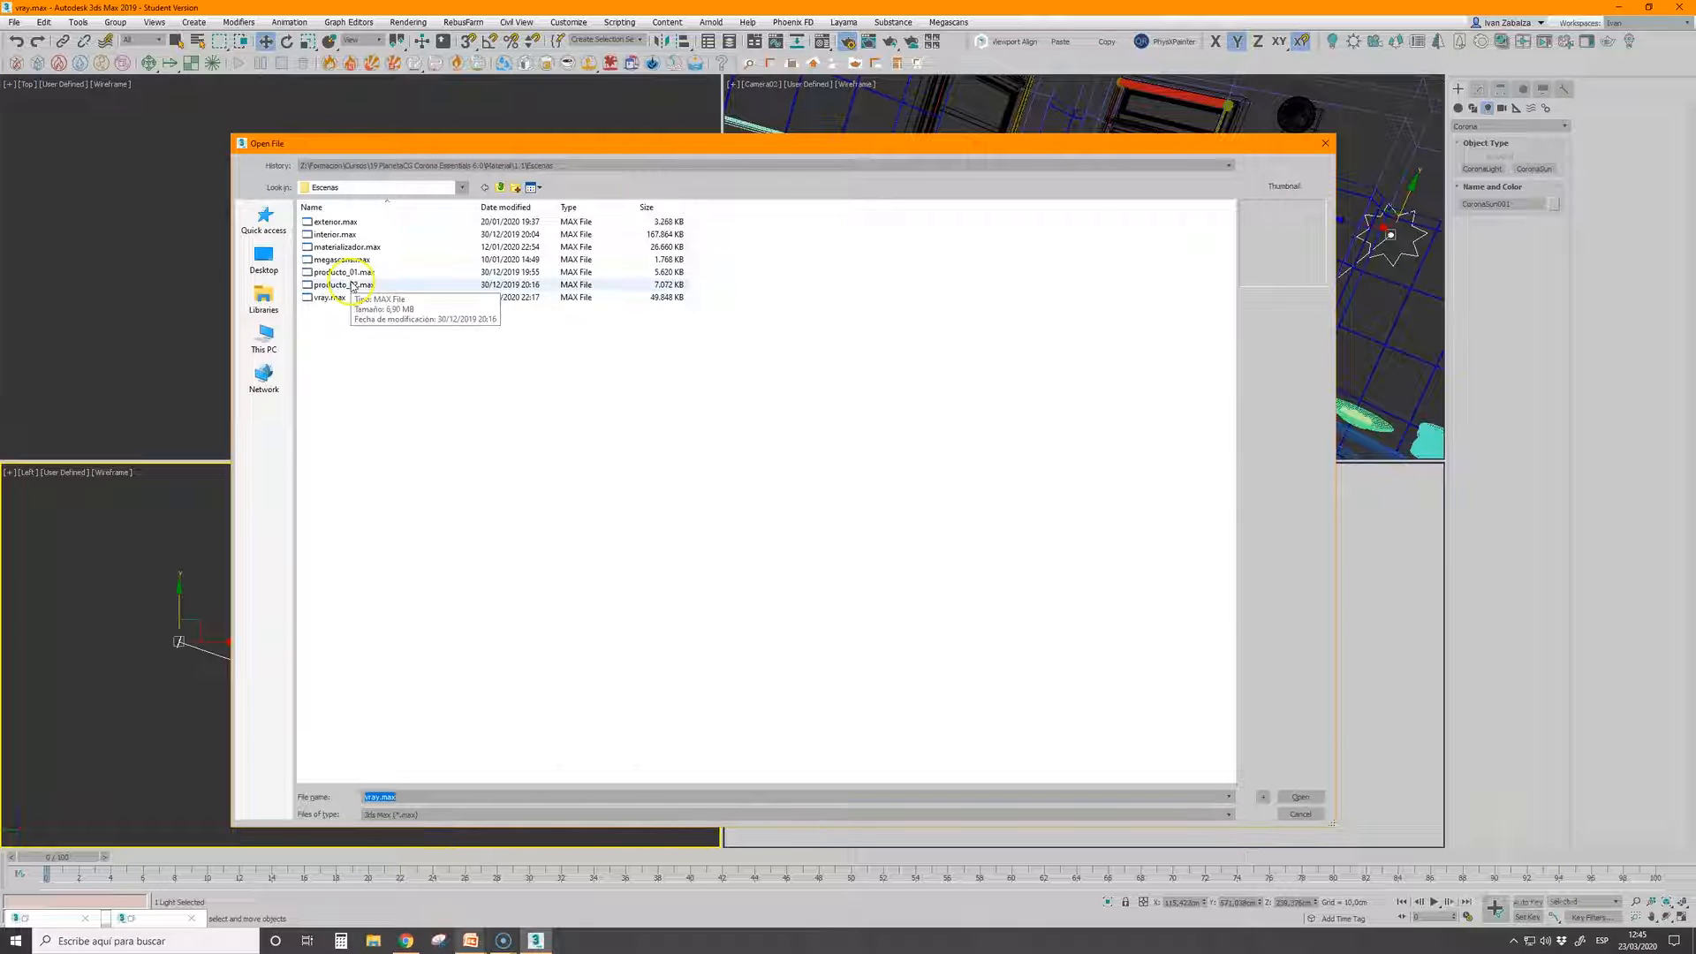
click(340, 247)
click(1301, 796)
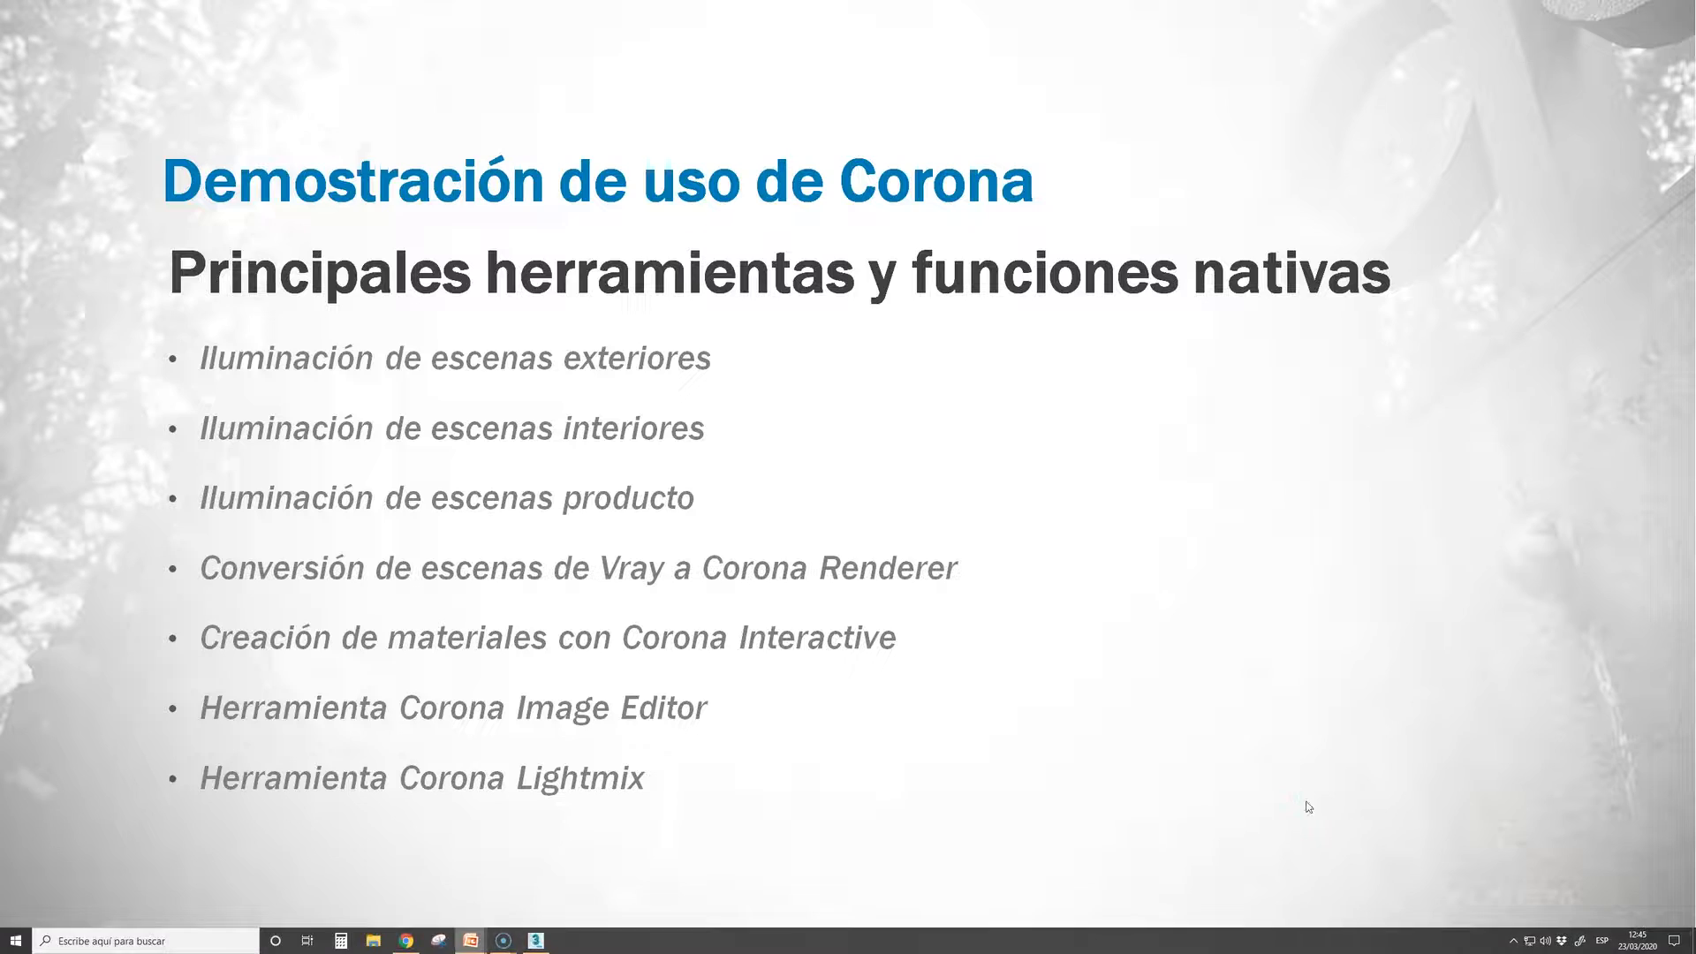
Look through the open windows and the PowerPoint topic list while the material scene loads, and return to 3ds Max
key(alt+Tab)
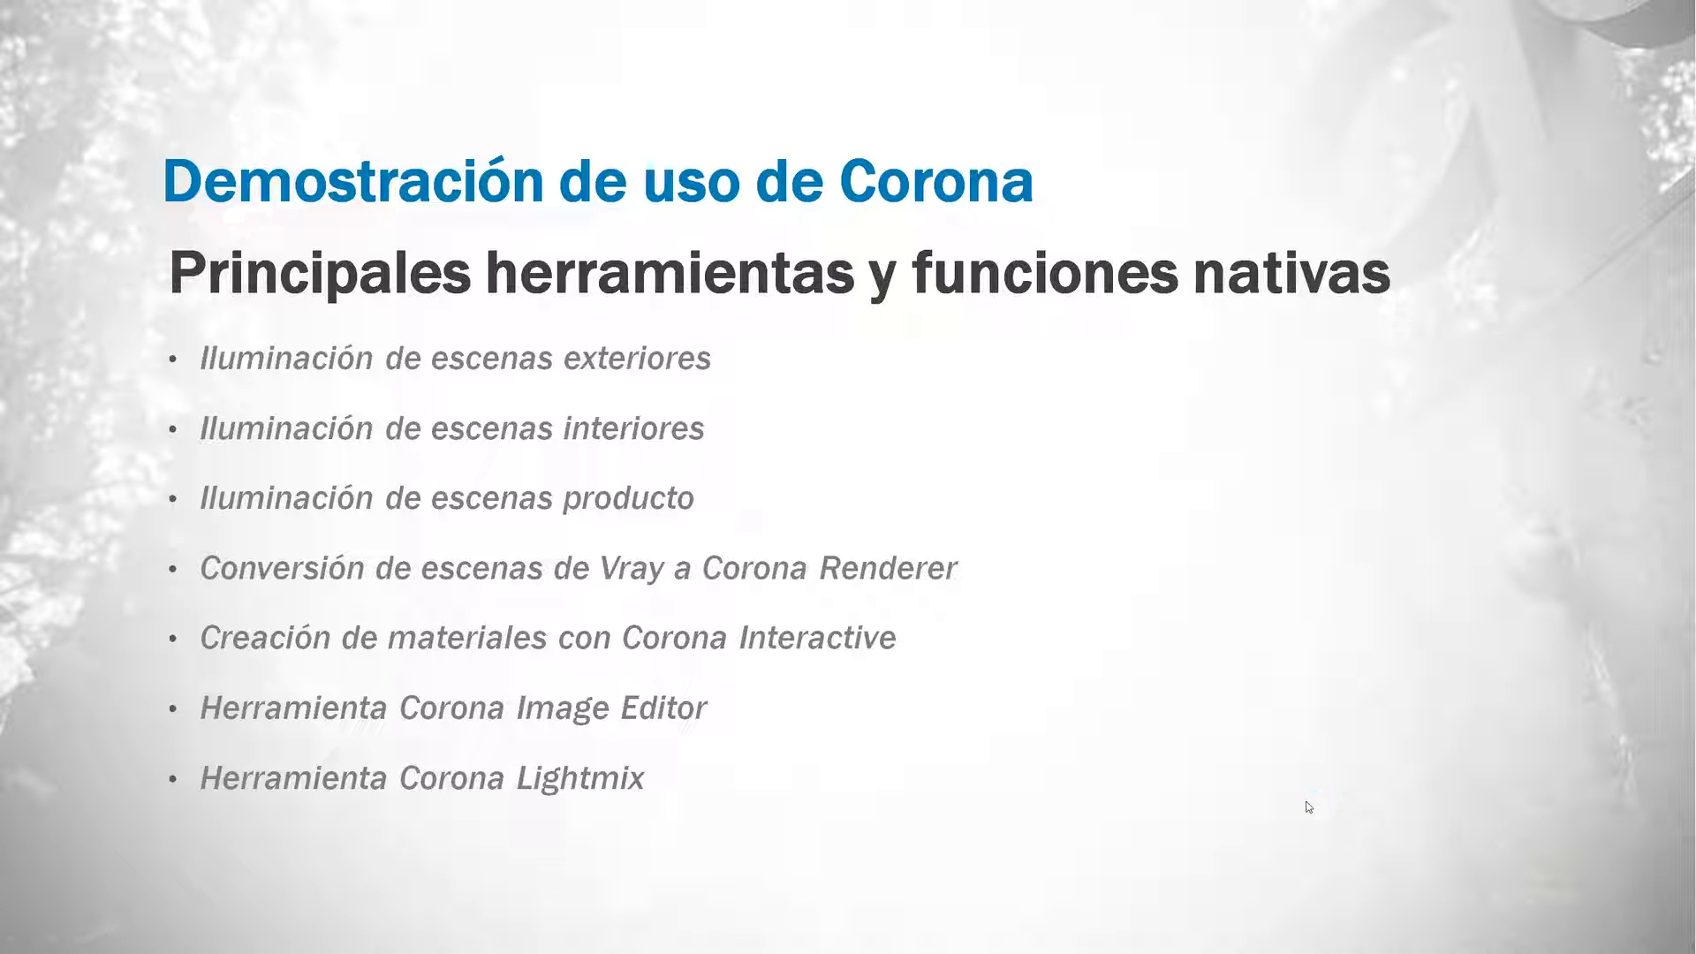
key(alt+Tab)
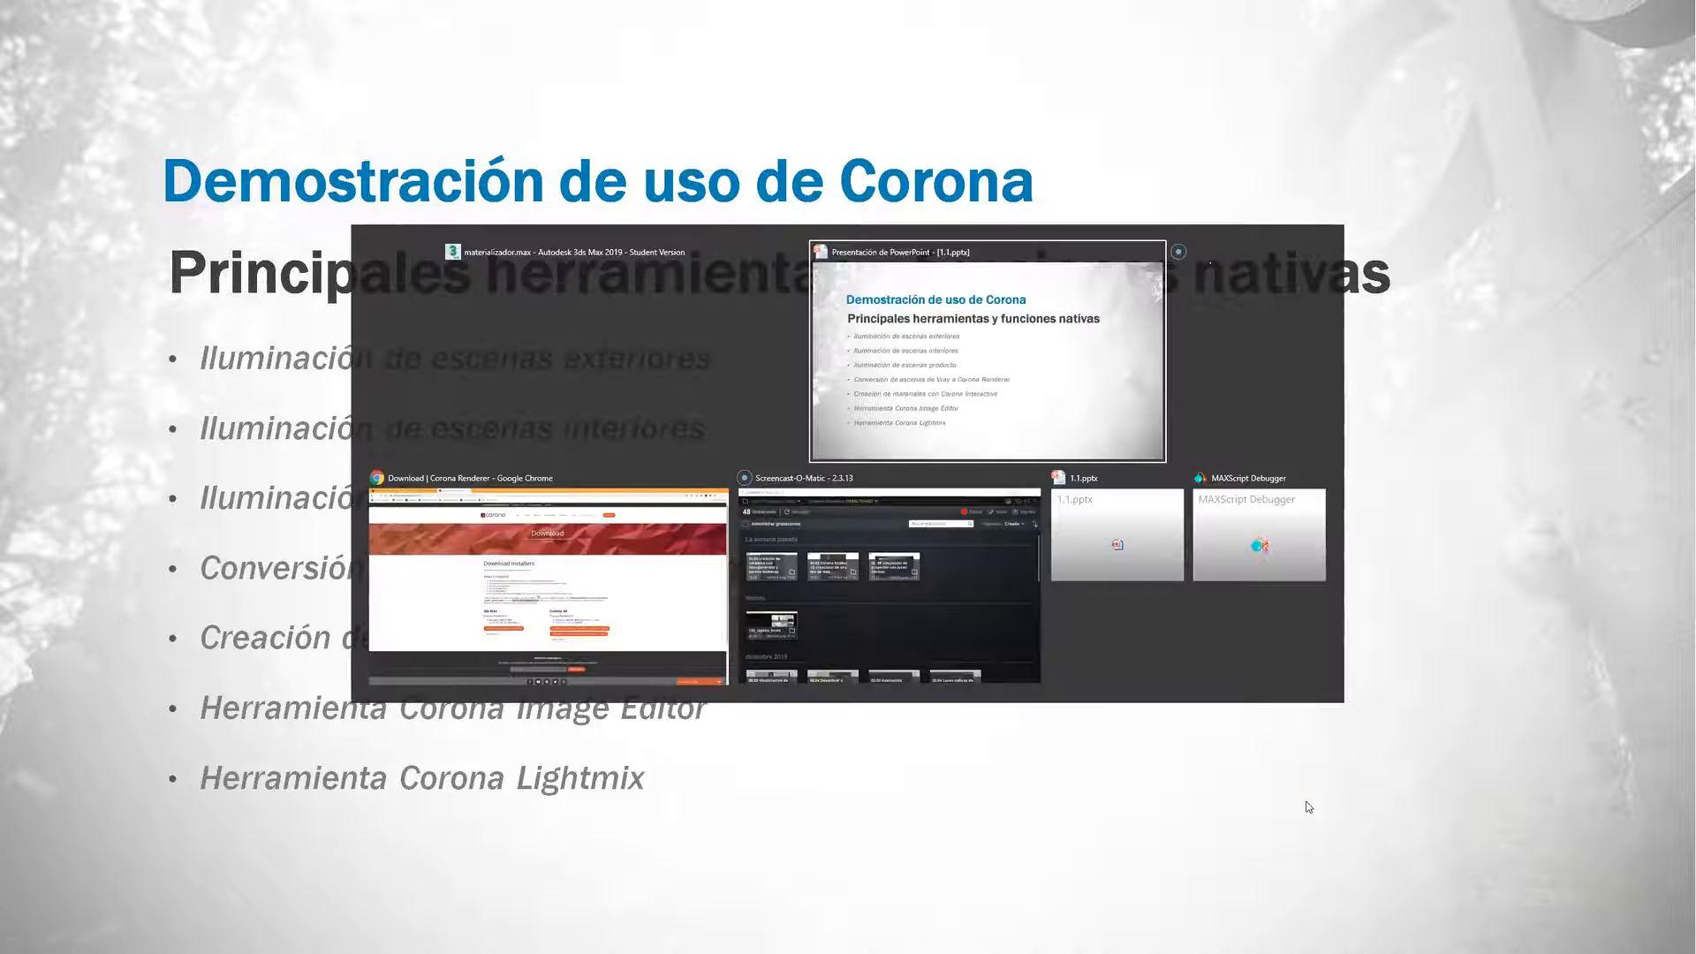
key(Tab)
key(Tab)
key(Tab)
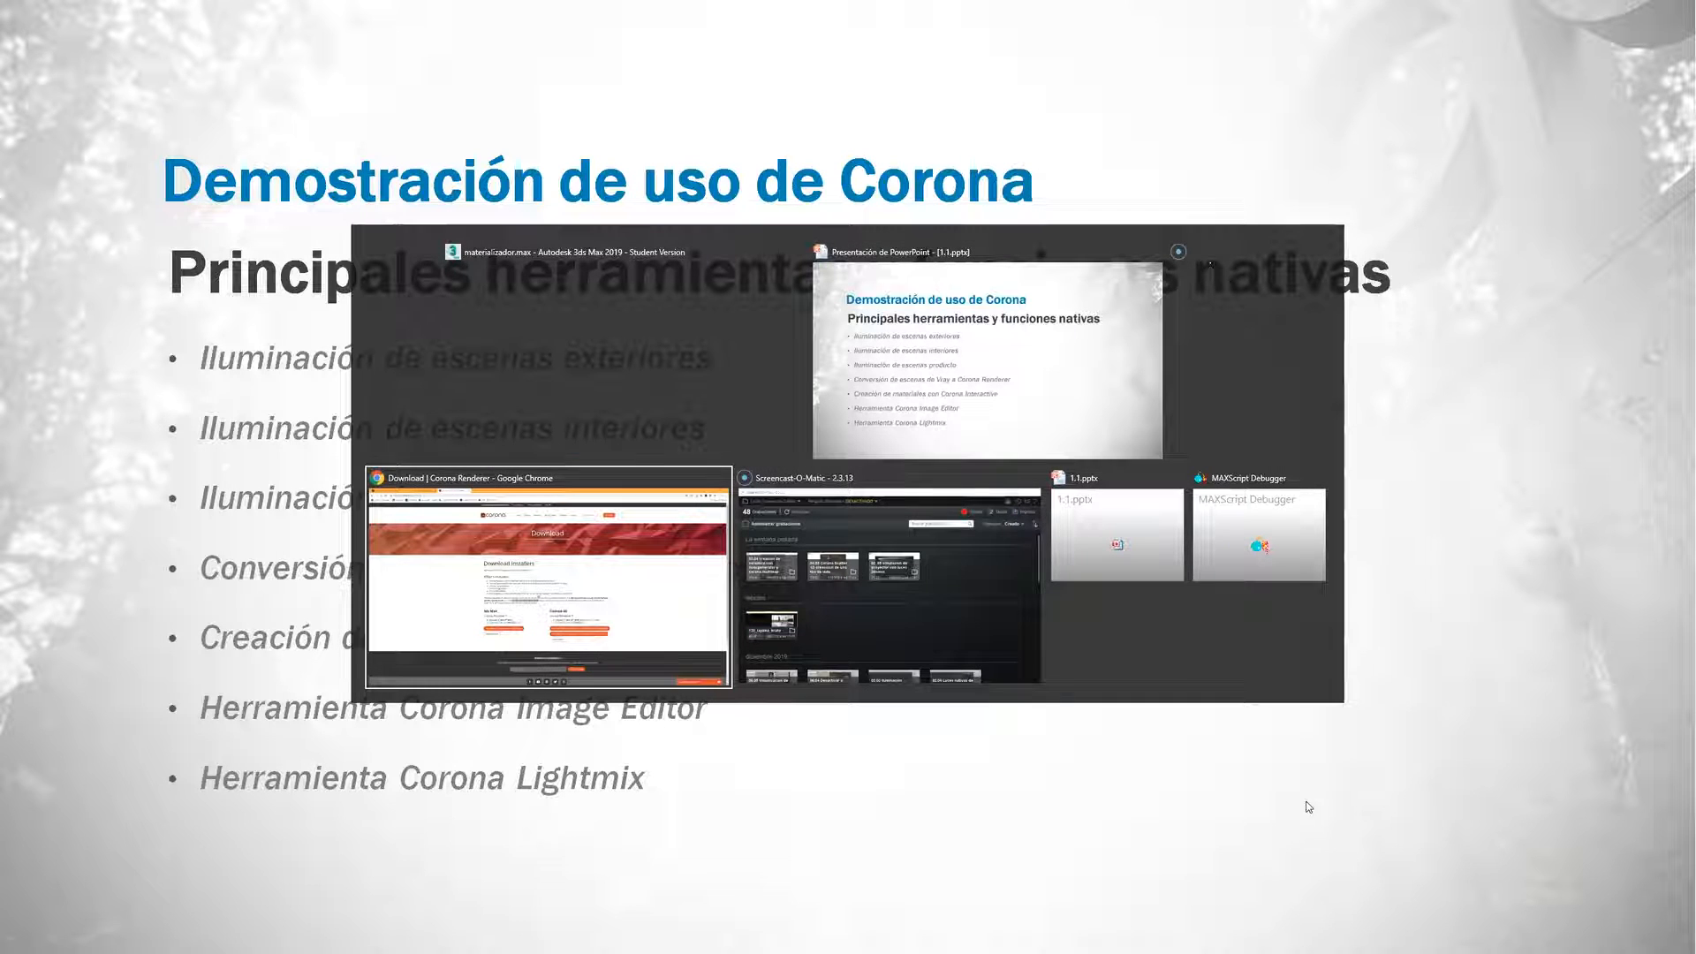
key(Tab)
key(Tab)
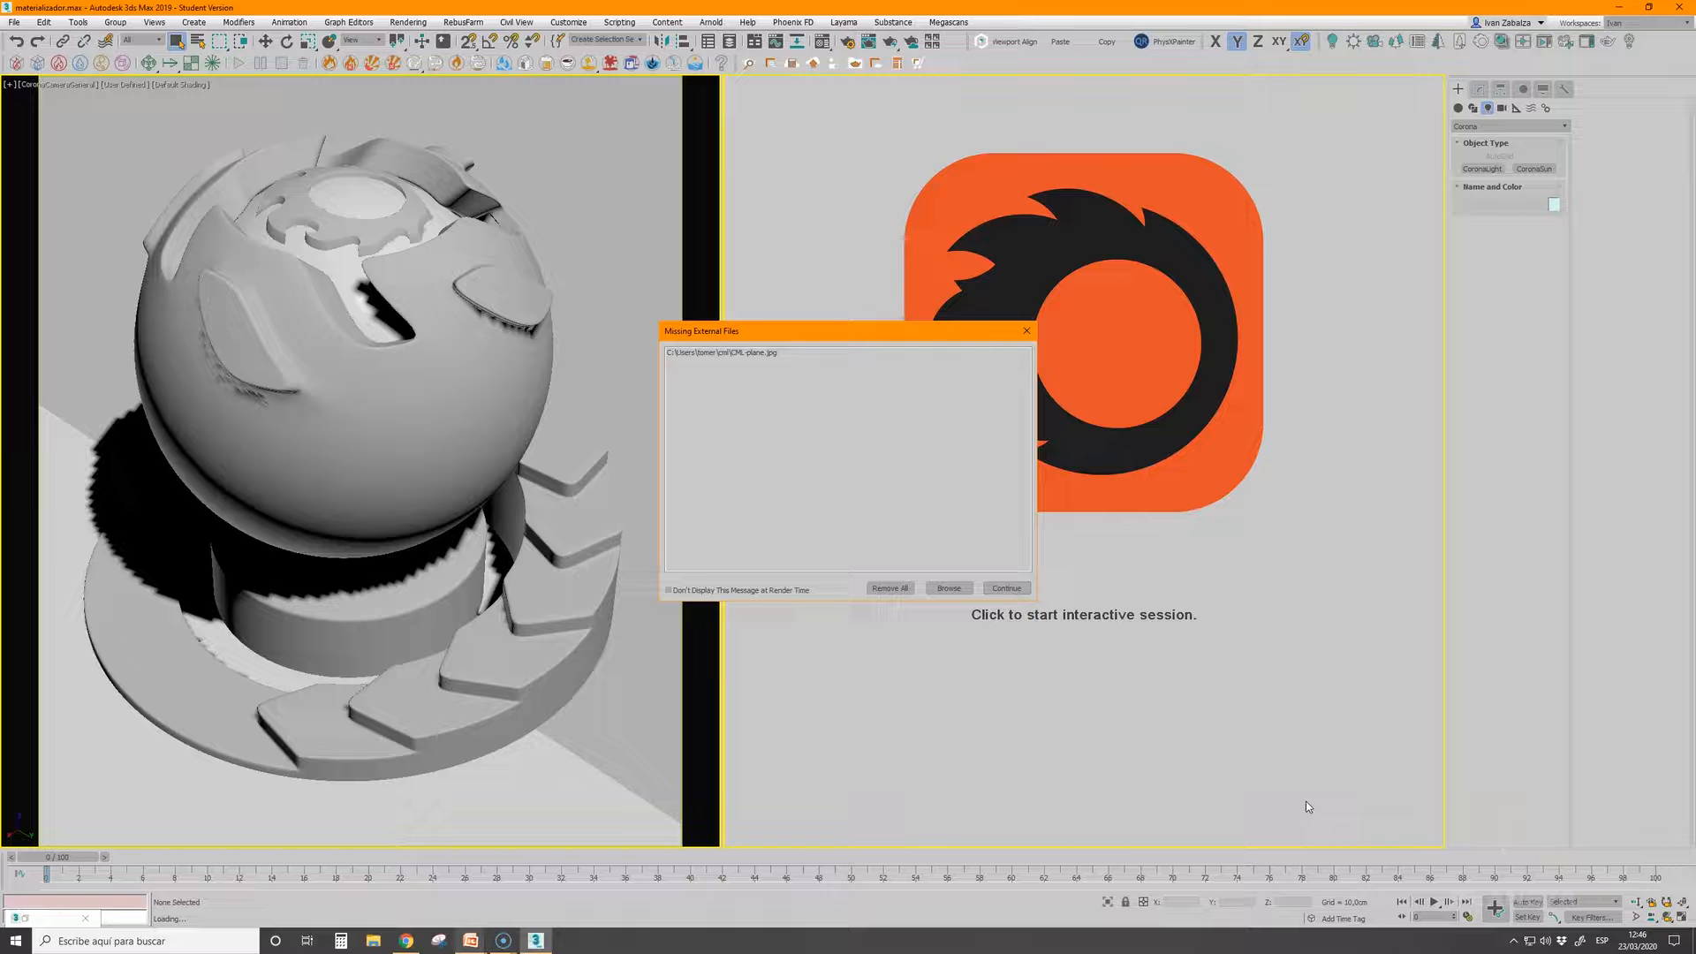
Continue past the missing external files, select the material ball group, start its interactive render, and dismiss the Corona error messages
click(1006, 588)
click(323, 342)
click(1137, 427)
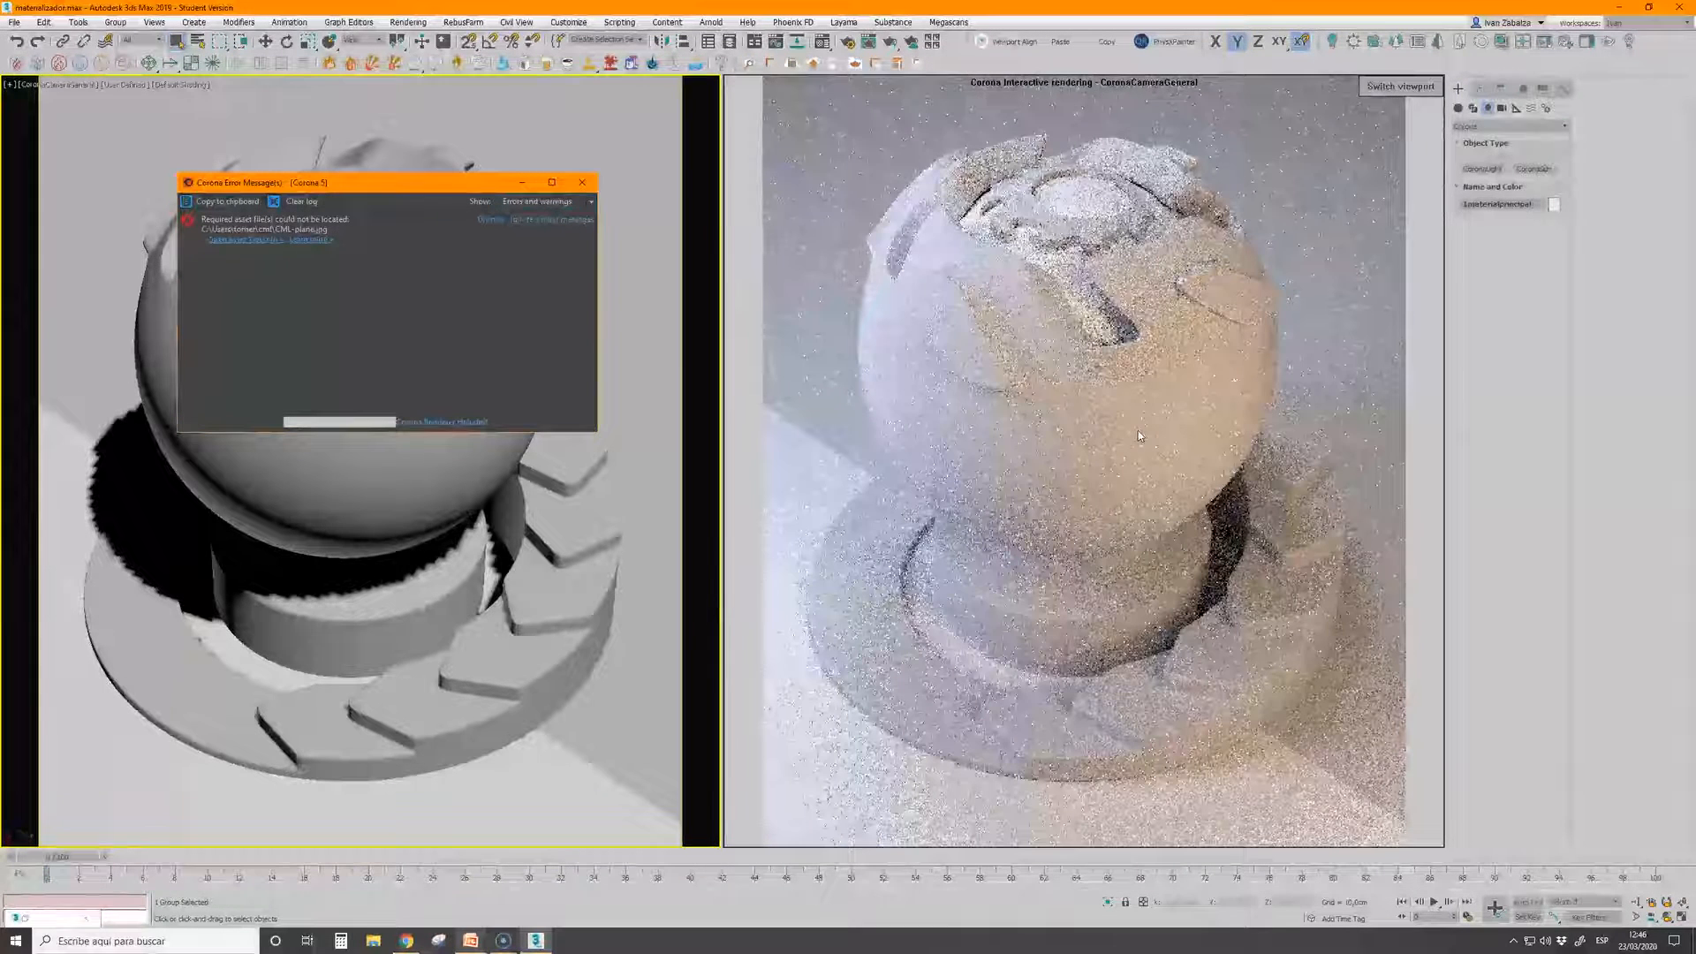
click(582, 182)
Give the first CoronaMtl a red diffuse colour, a reflection level of 1.0 and a slightly reduced reflection glossiness
click(822, 42)
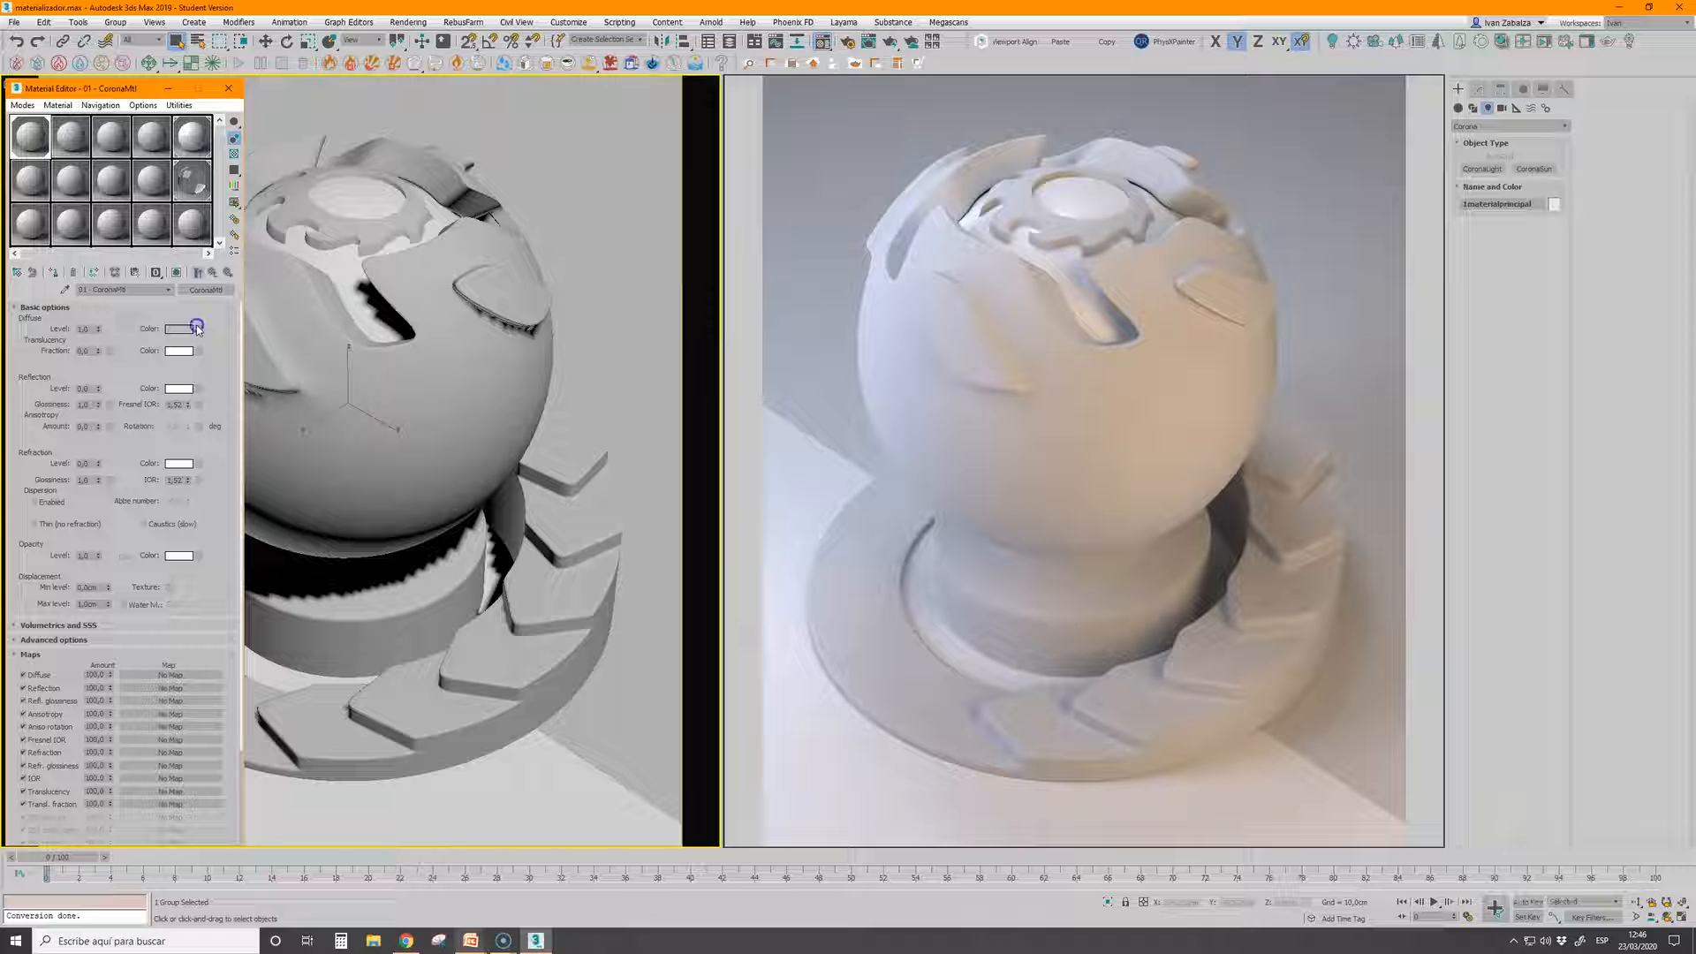
click(198, 330)
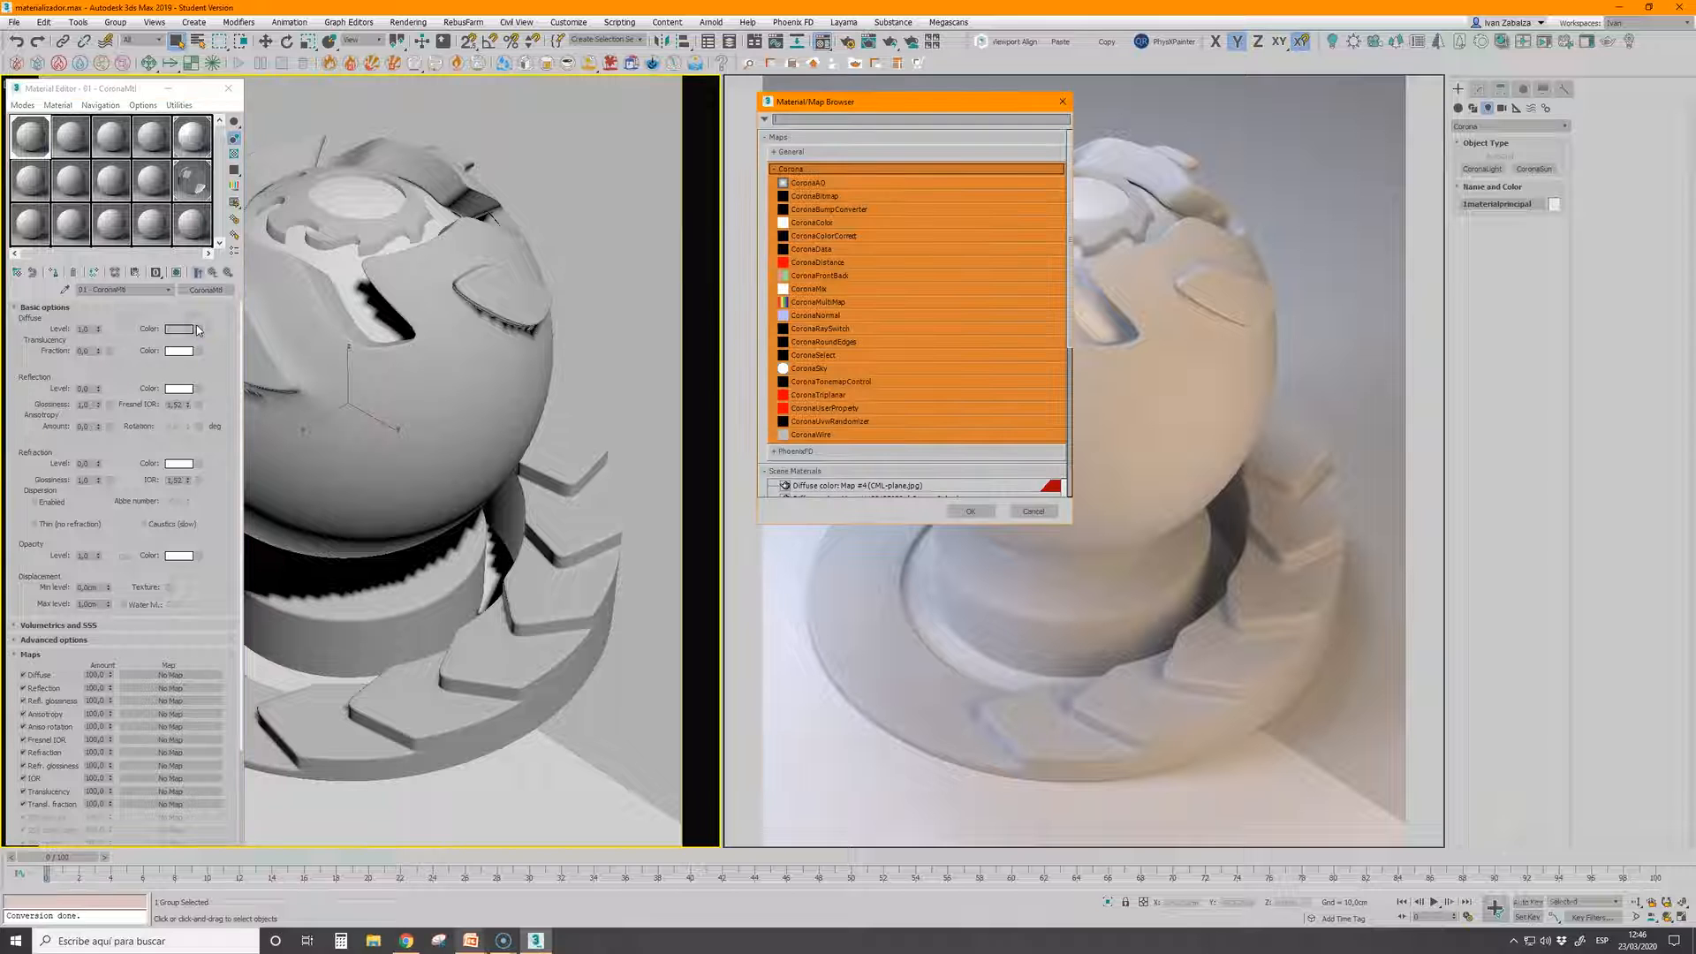
click(1033, 512)
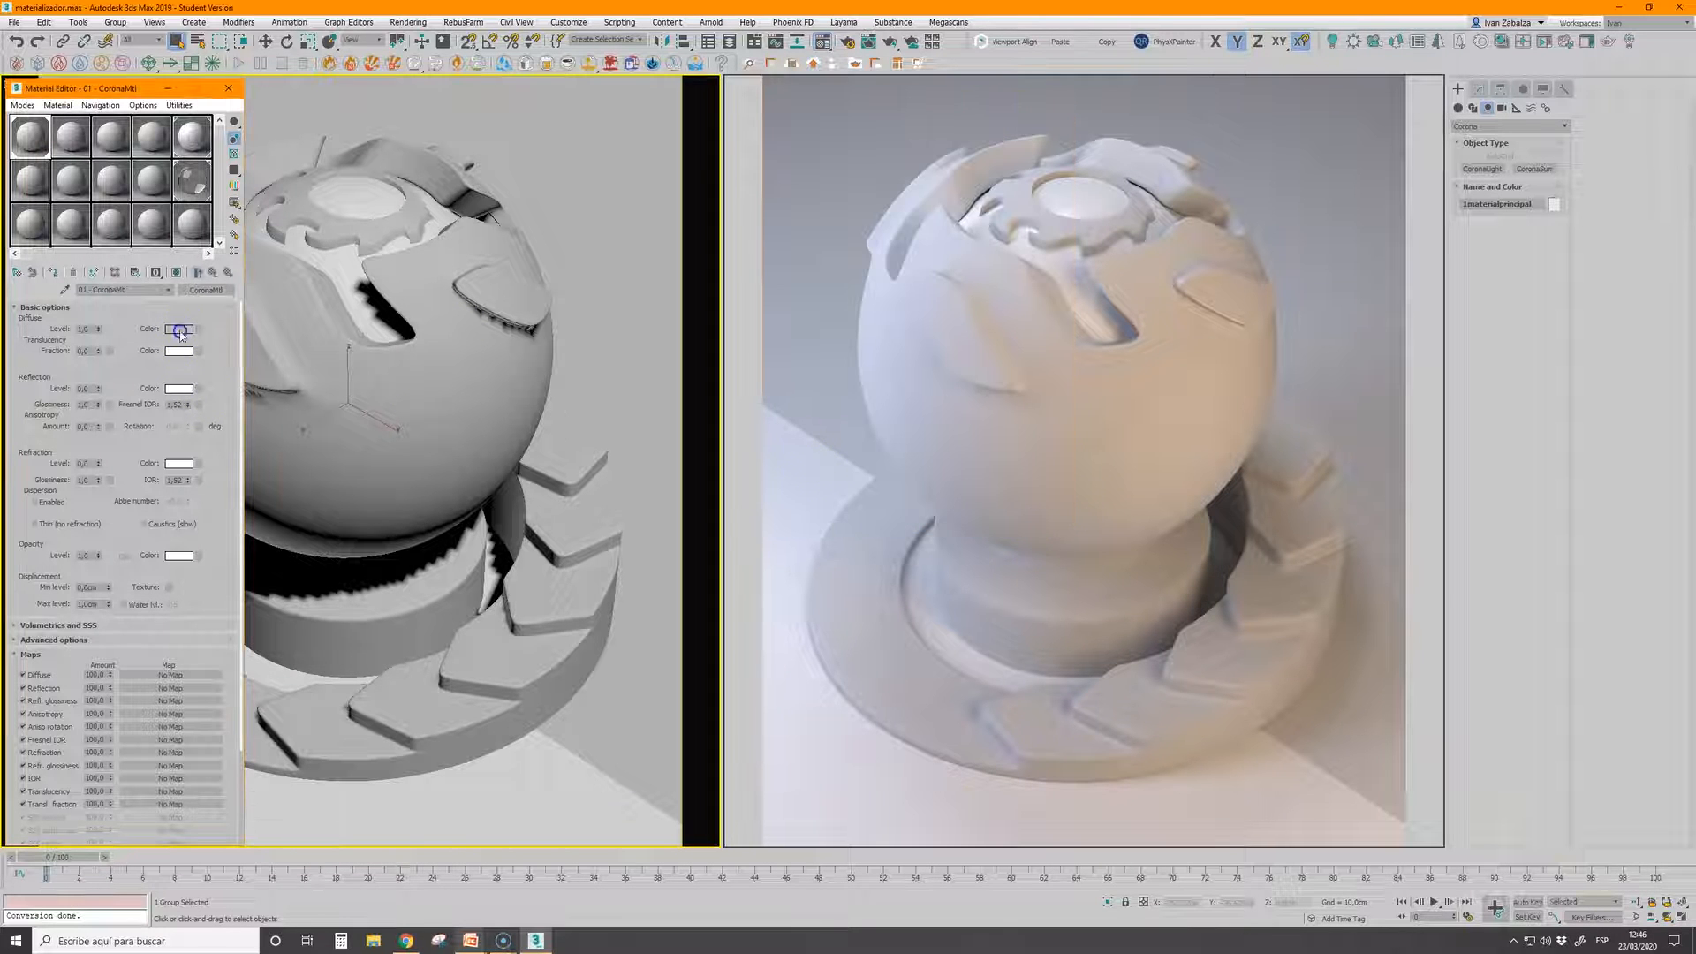
click(179, 330)
drag(268, 126, 342, 130)
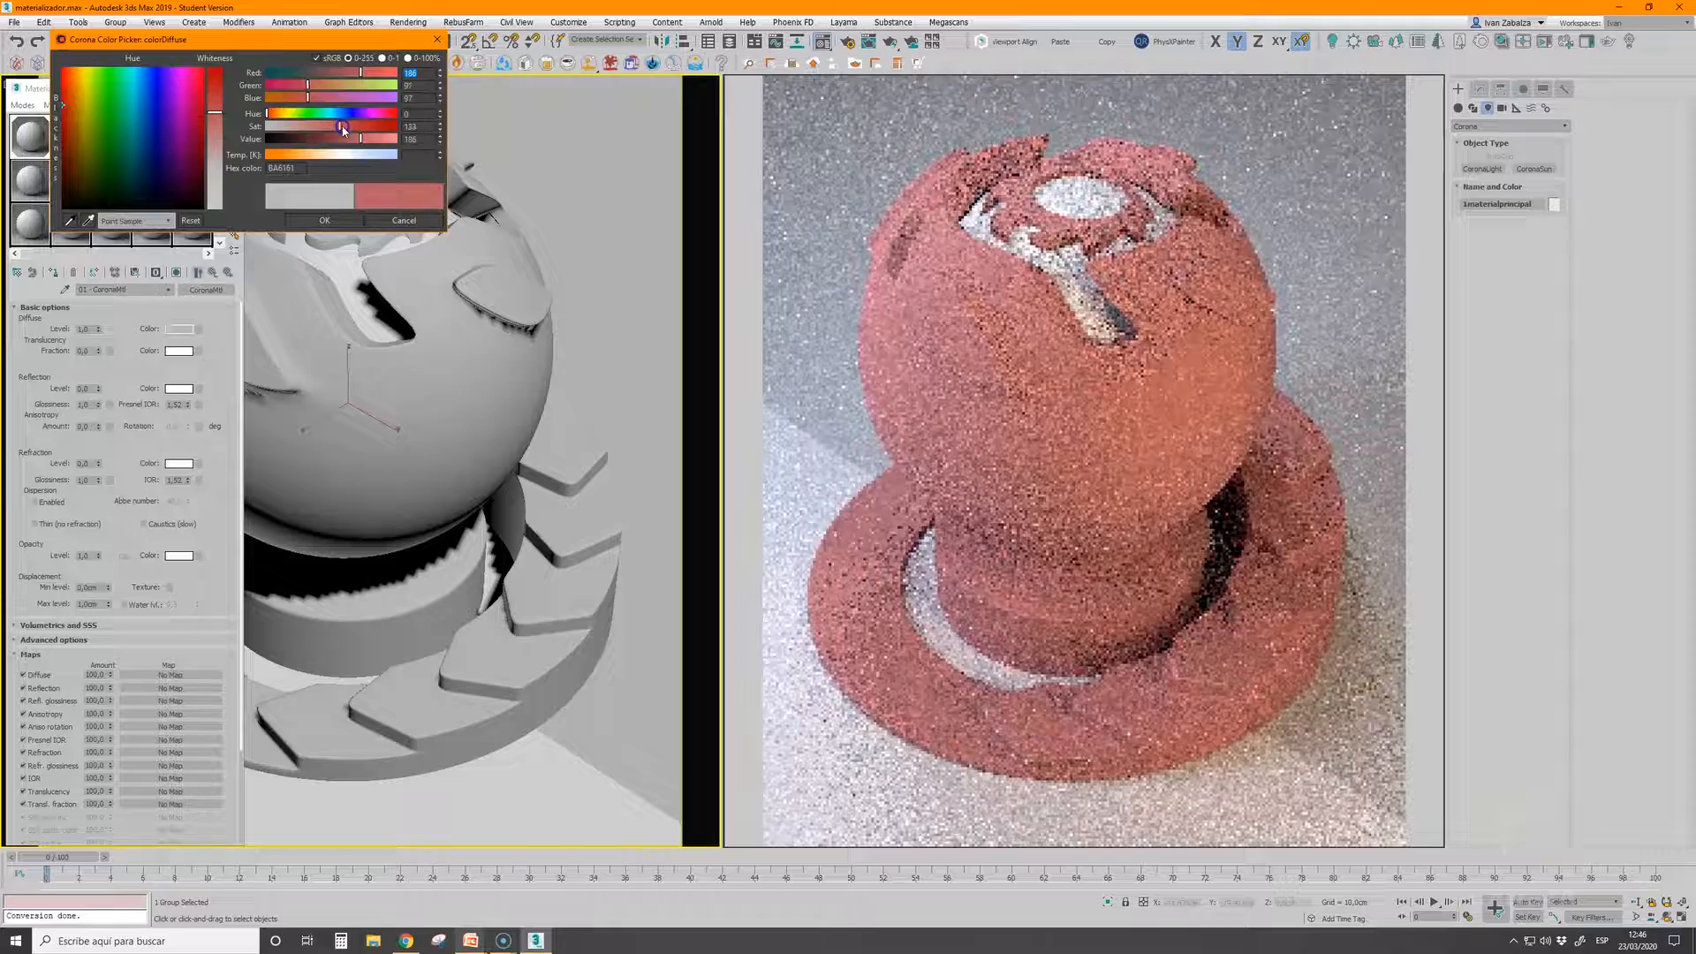
click(324, 219)
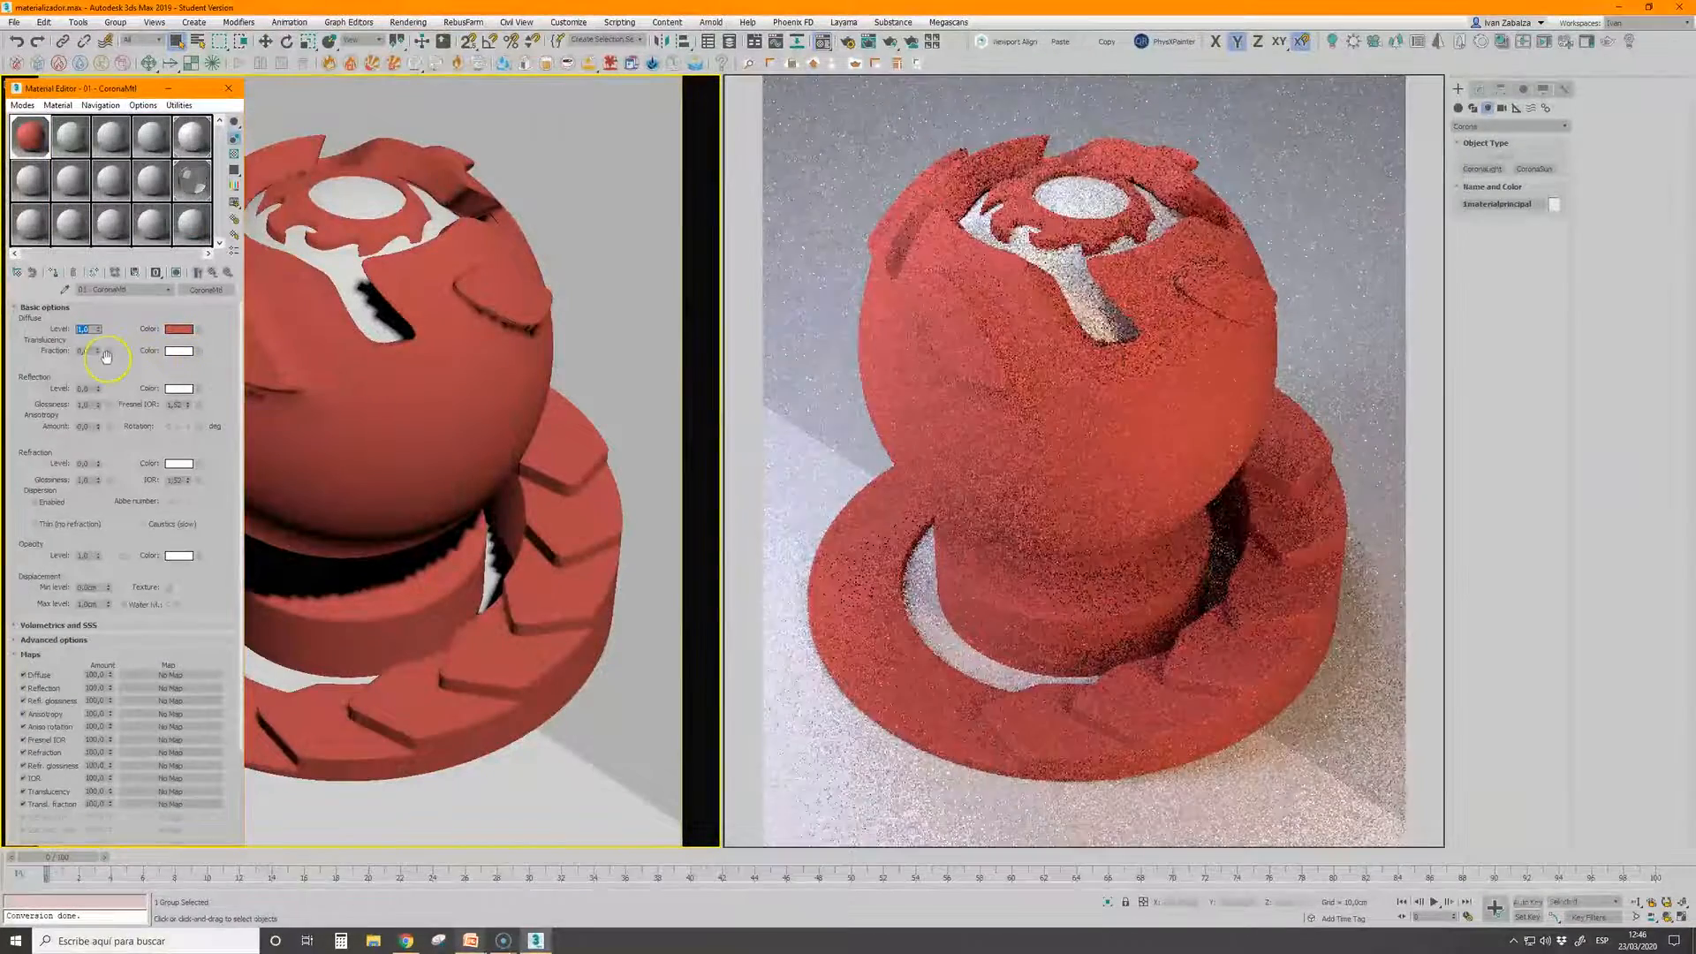
drag(99, 388, 115, 234)
drag(99, 403, 105, 416)
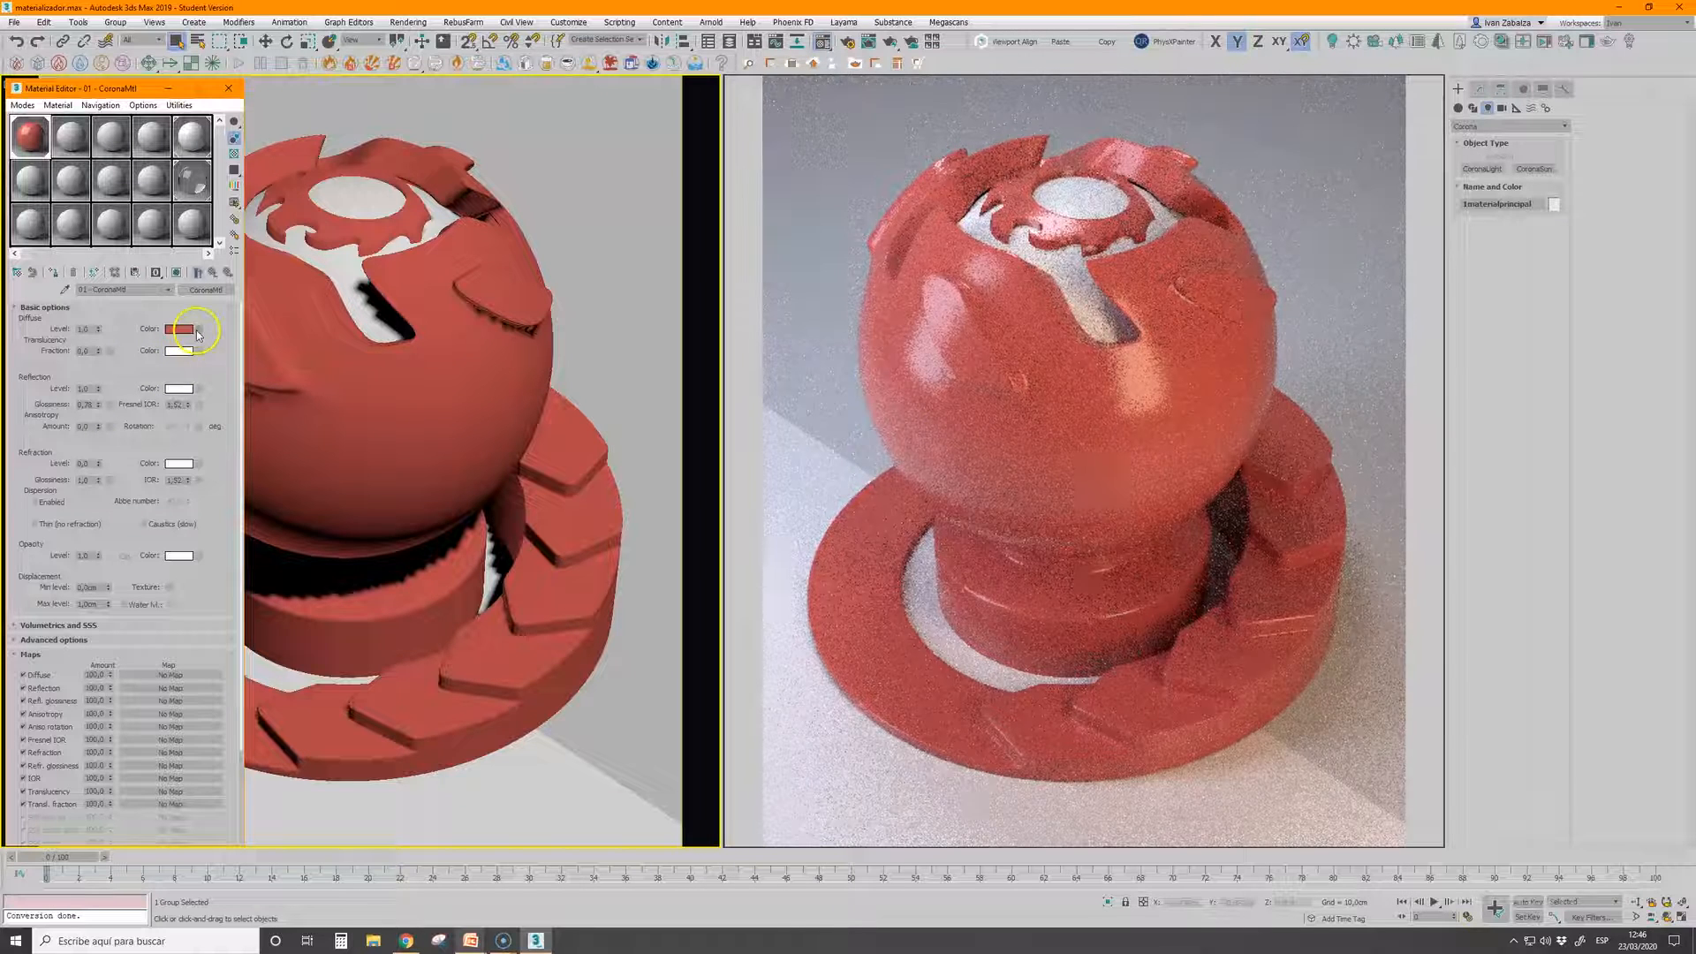
Assign a Noise map to the red material's bump slot
scroll(124, 507, down, 3)
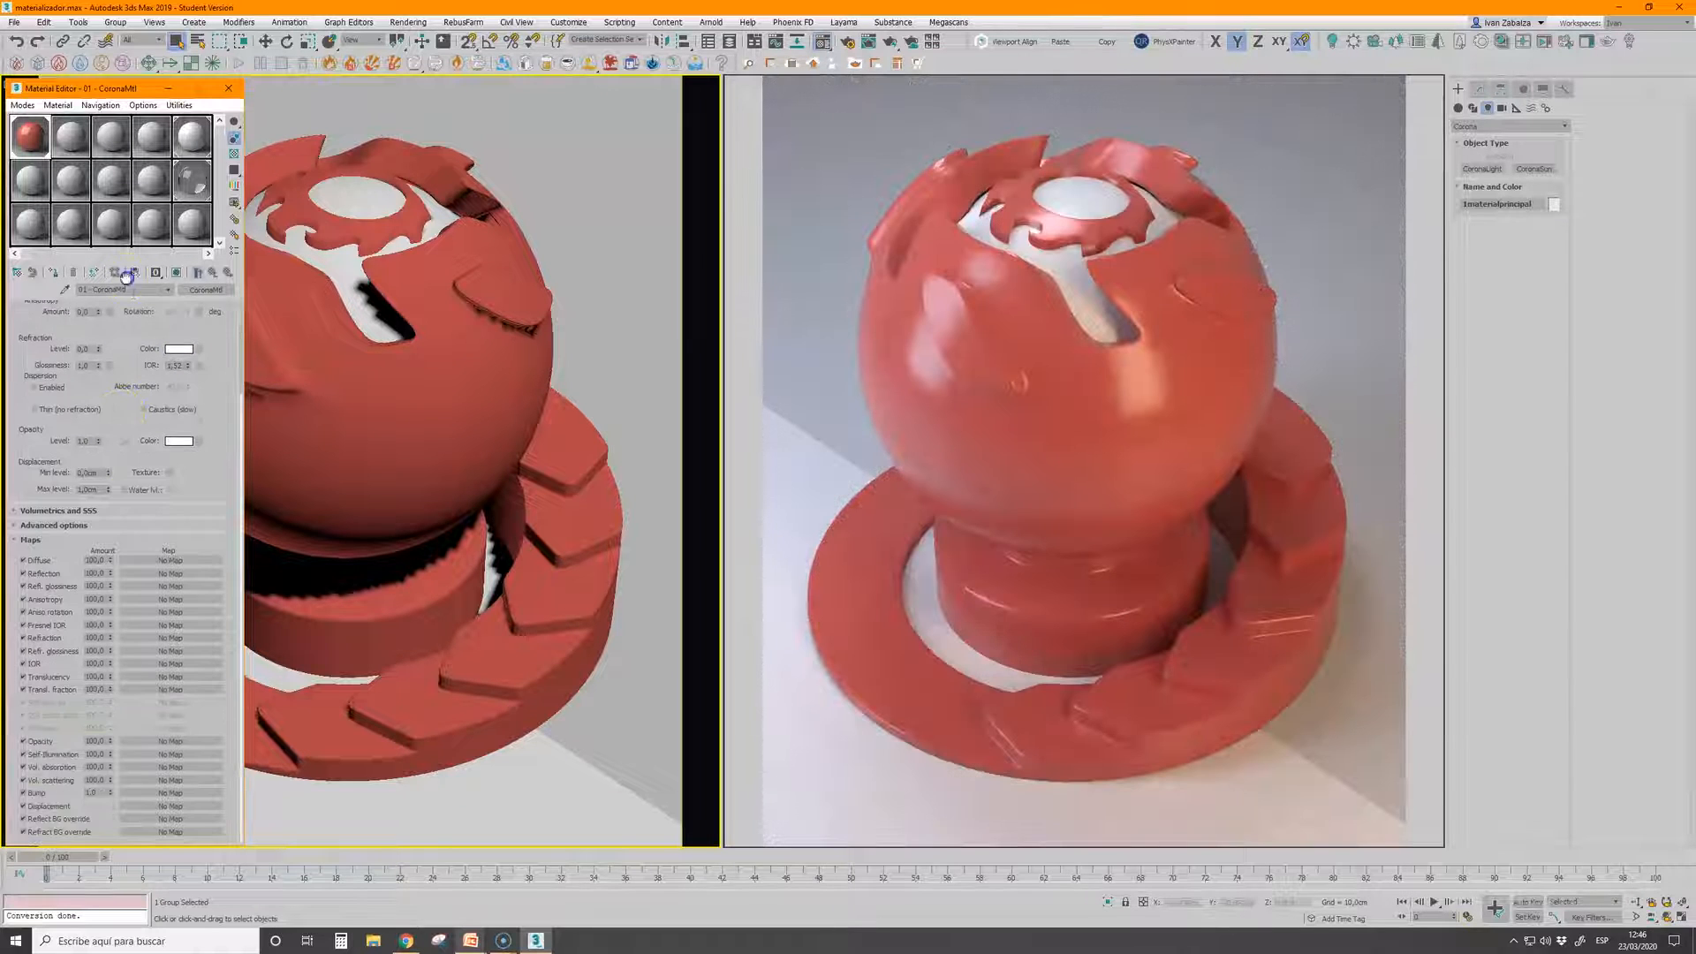
click(171, 792)
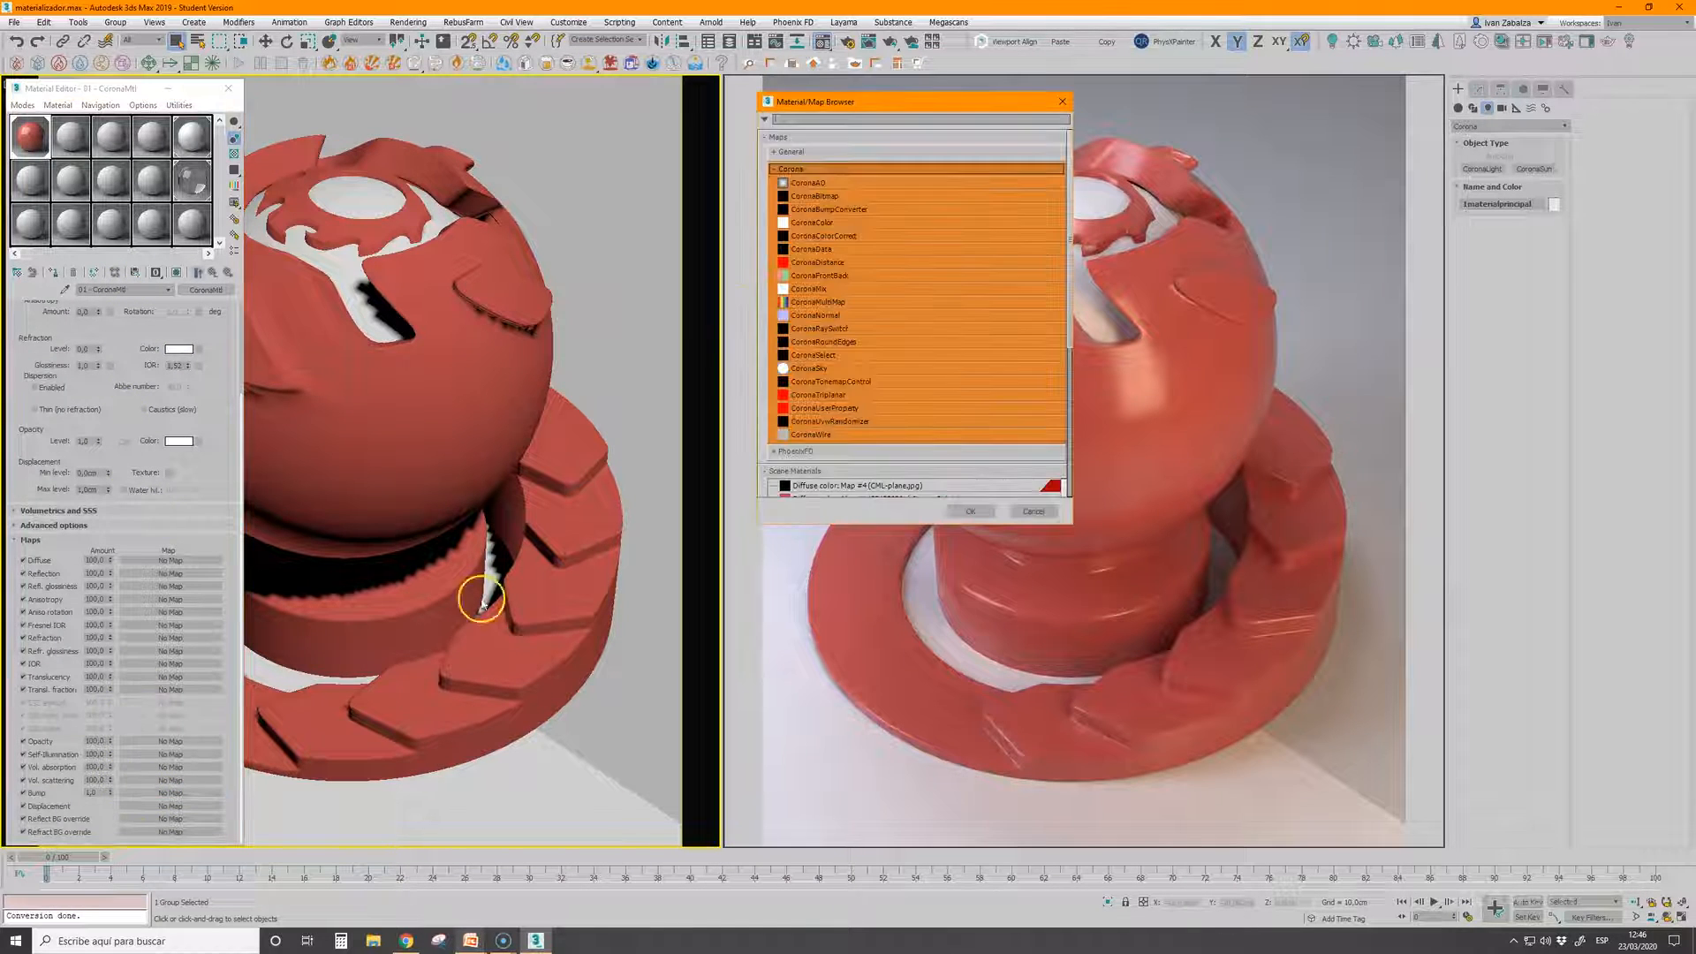
click(791, 152)
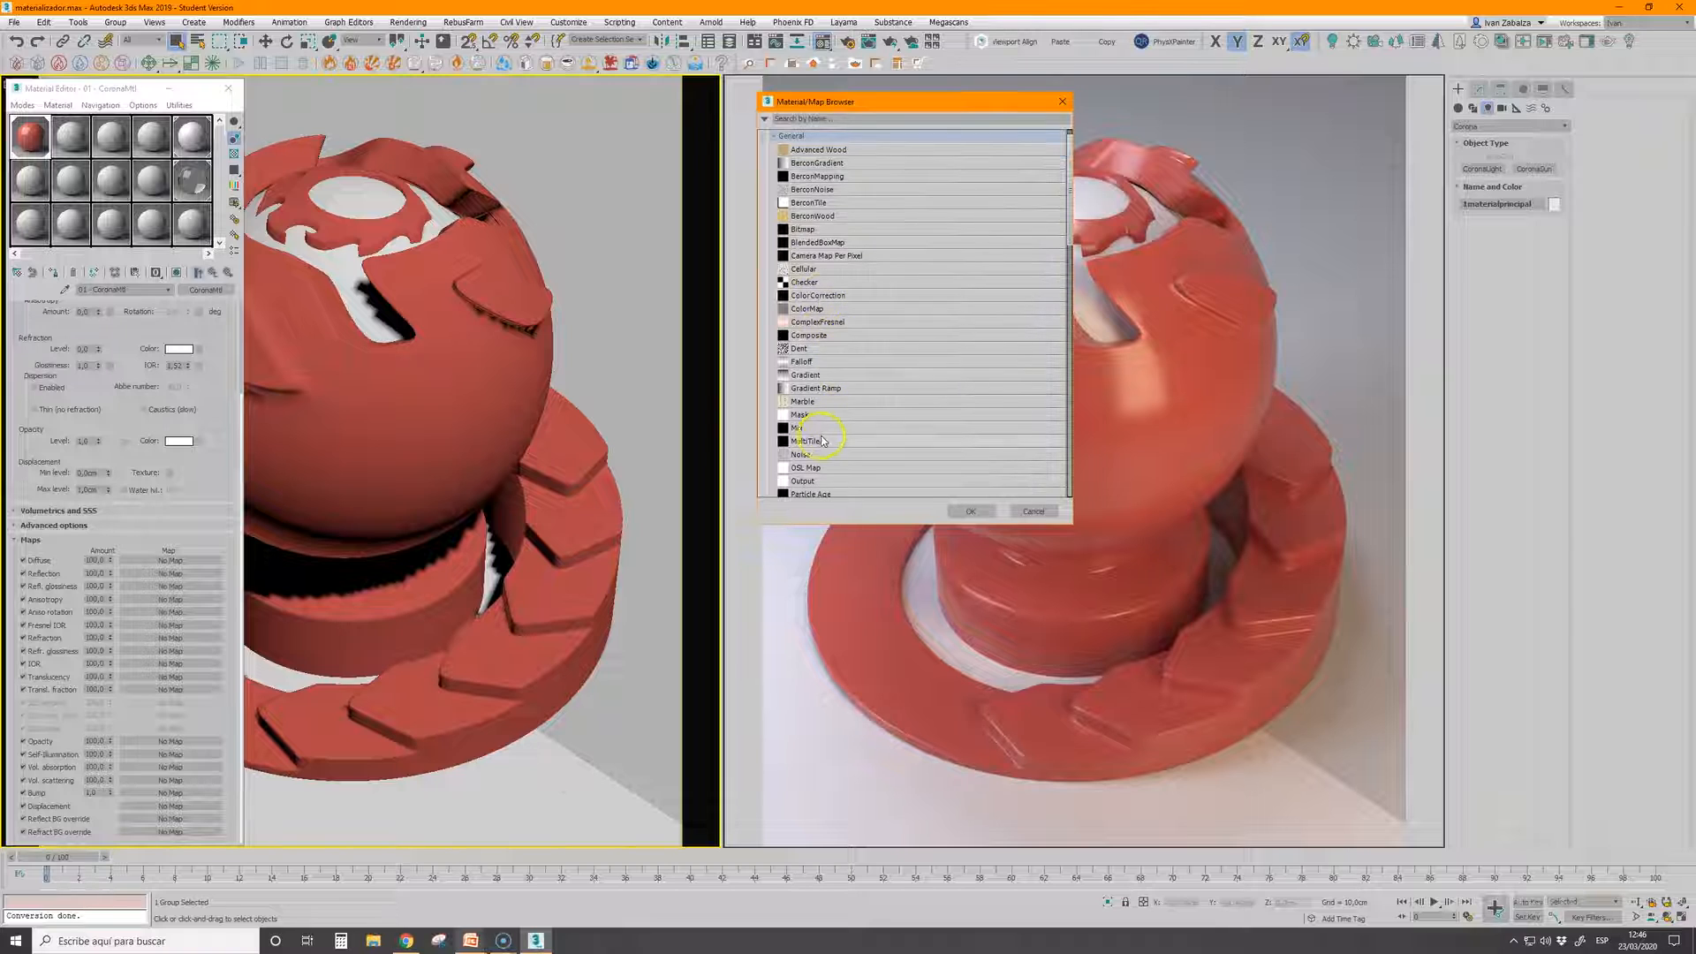
double_click(803, 454)
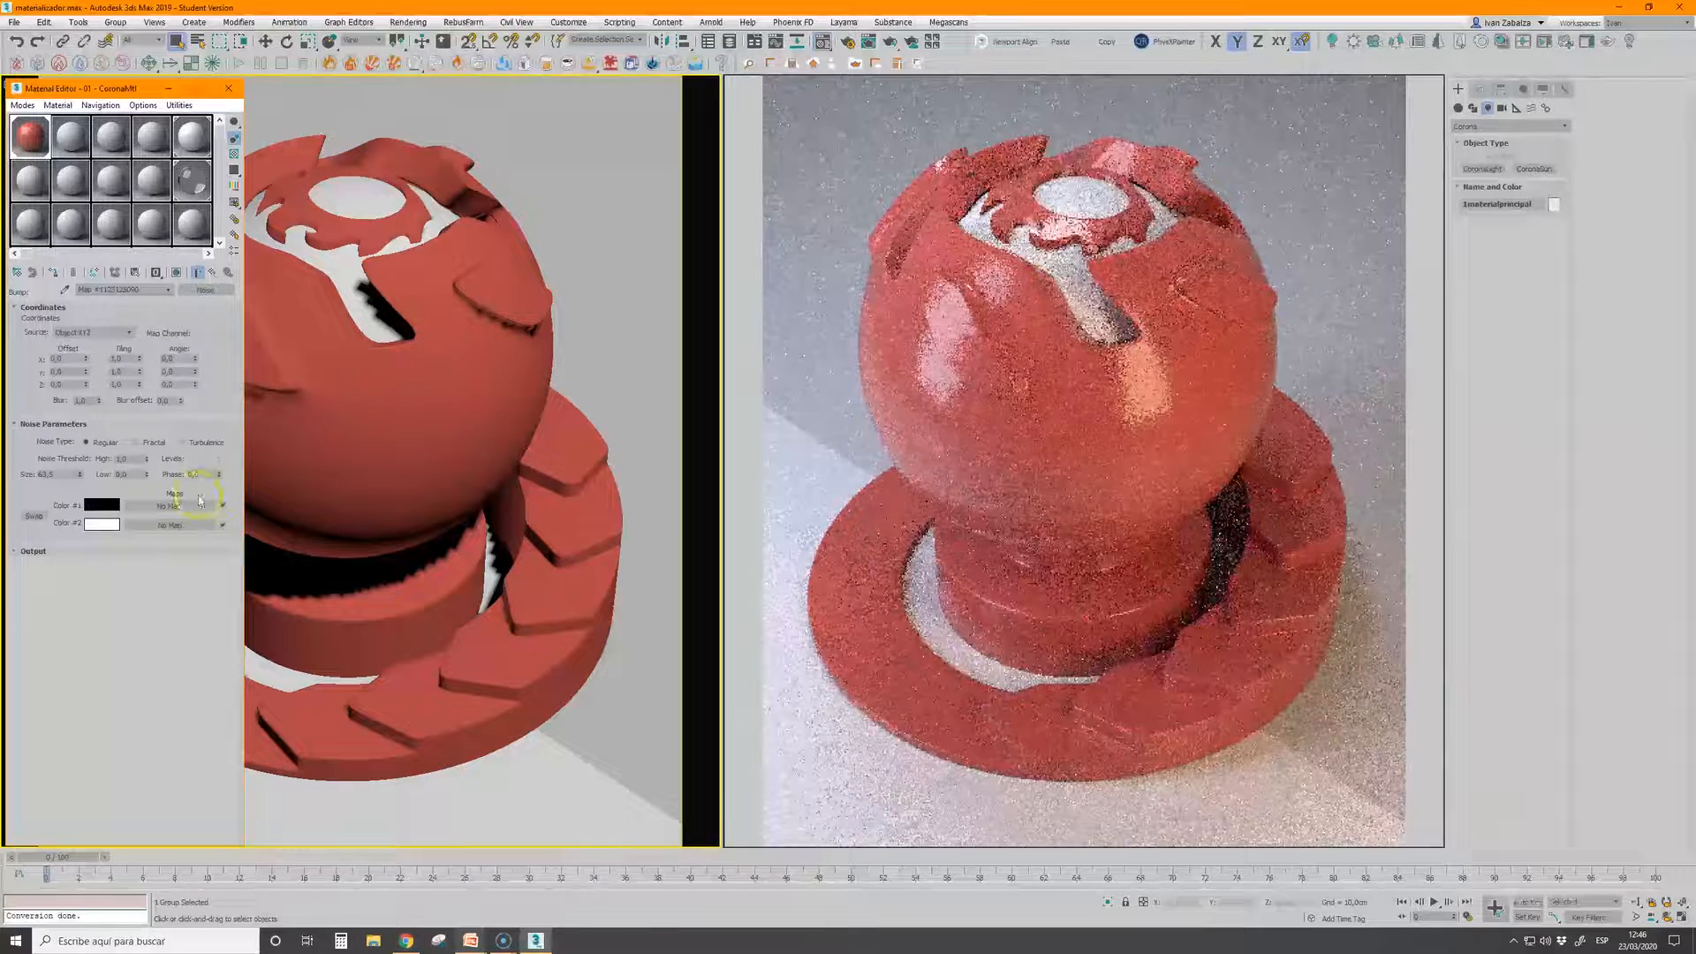
Reduce the Noise map's size in successive trials to a fine grain well below 1, and return to the parent material
double_click(58, 474)
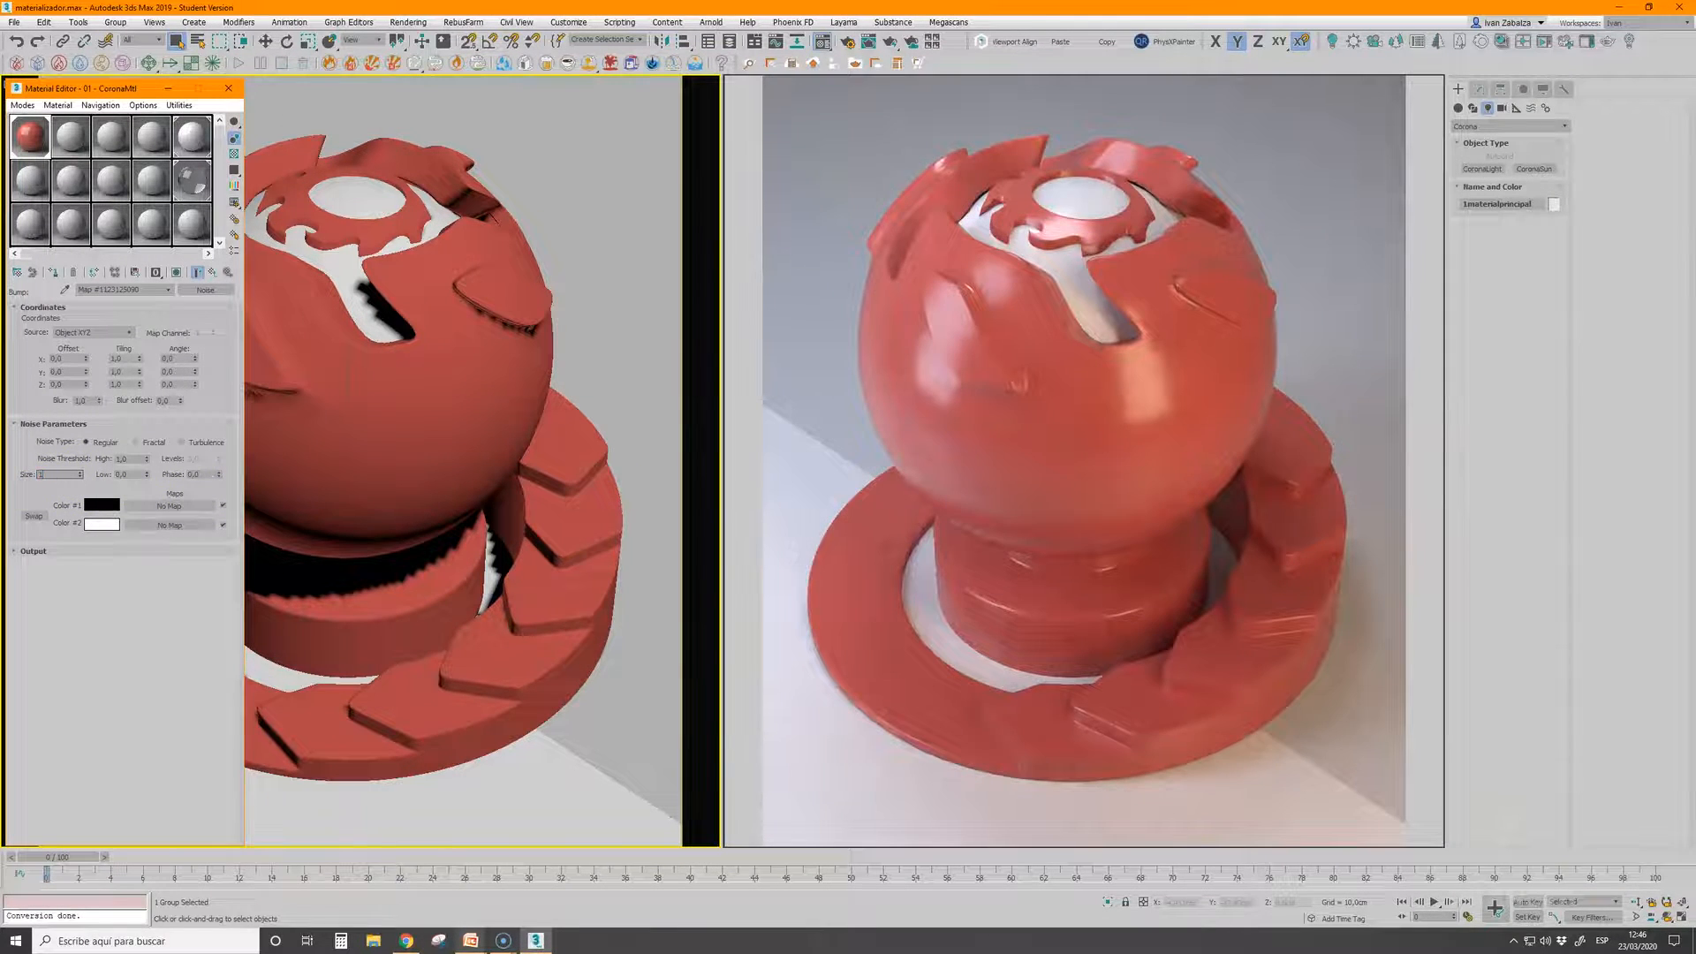
key(Return)
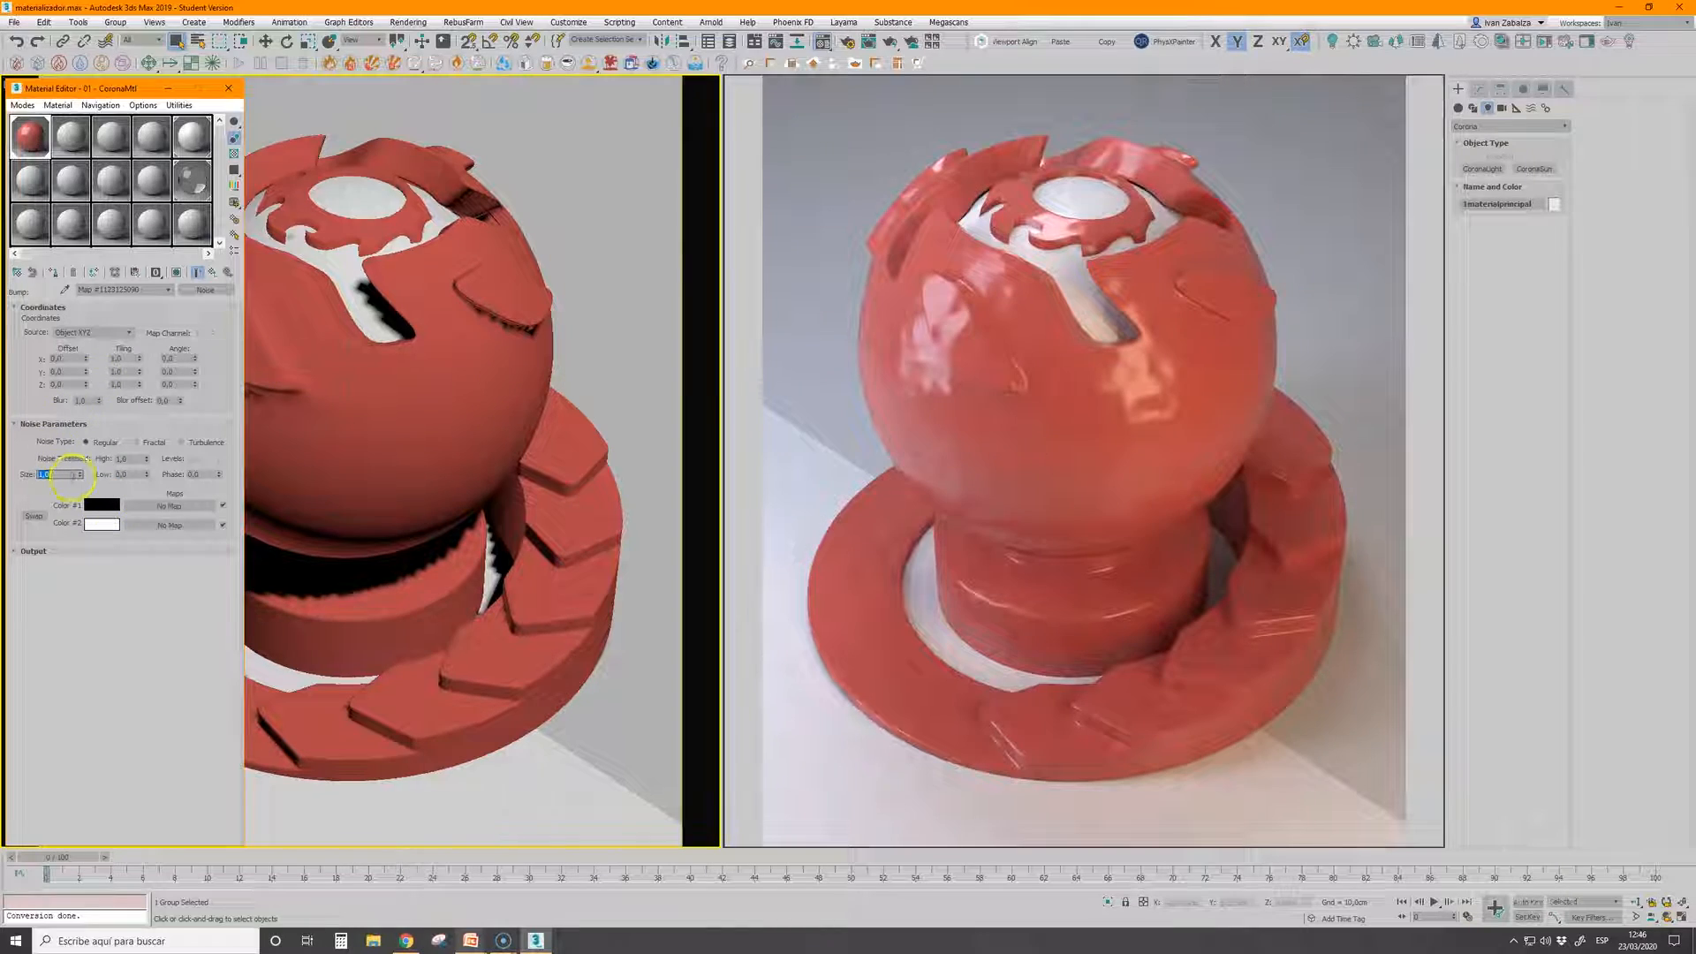
drag(80, 478, 79, 476)
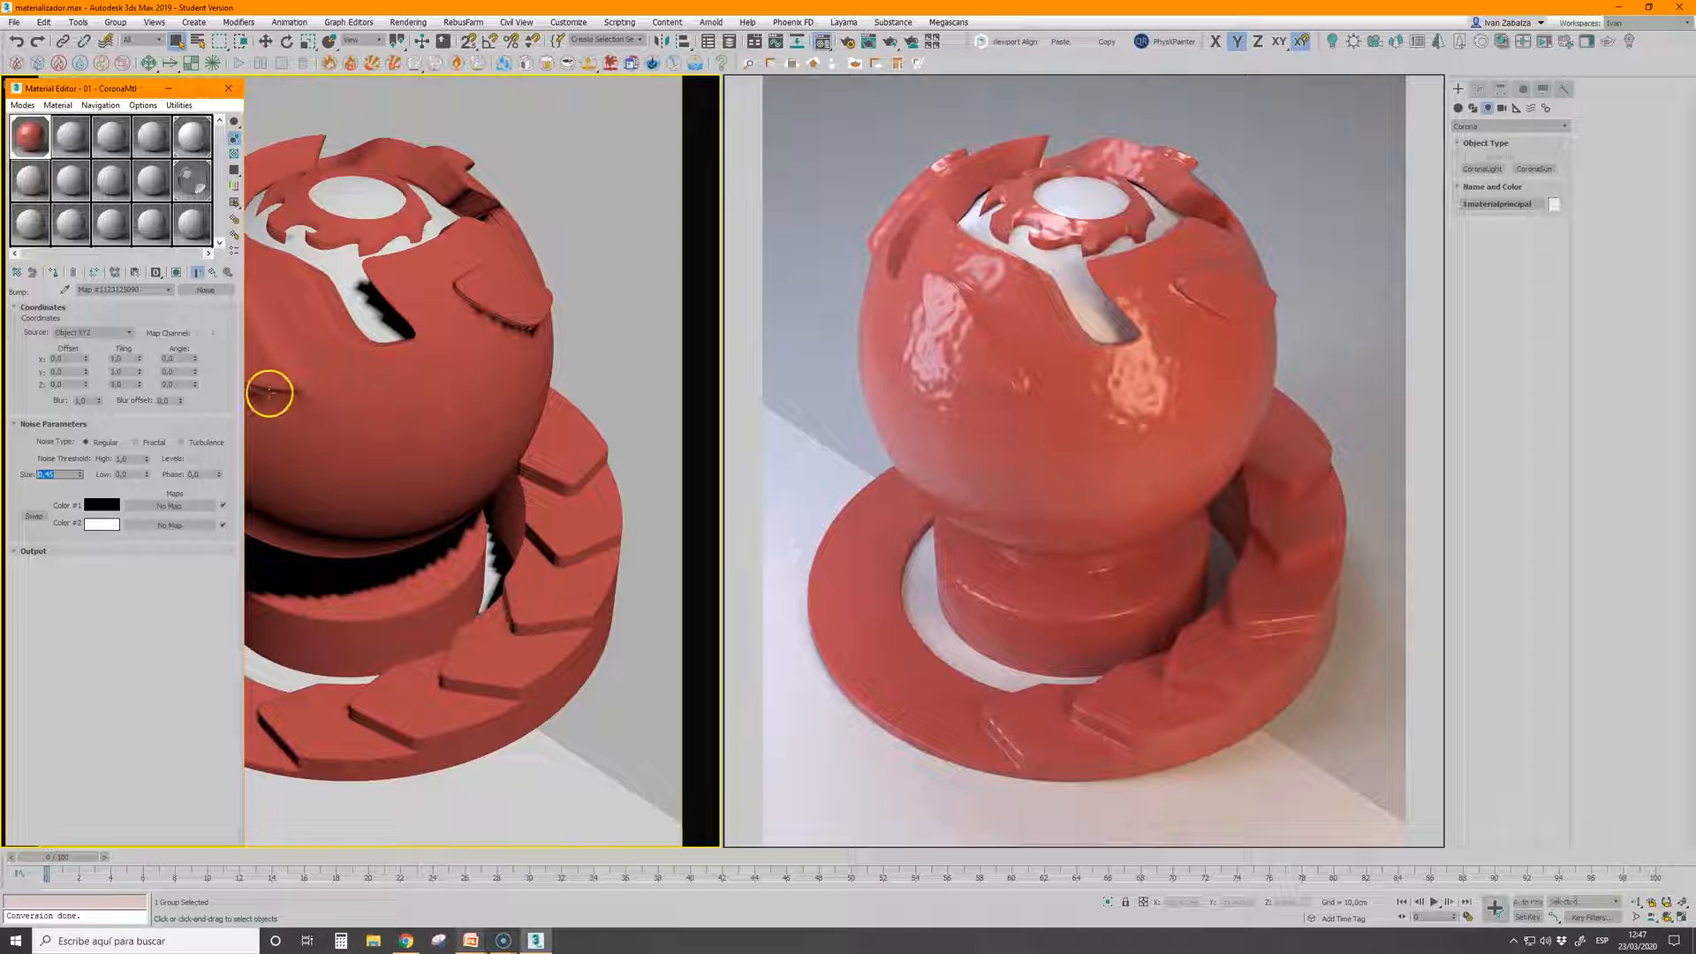
click(59, 476)
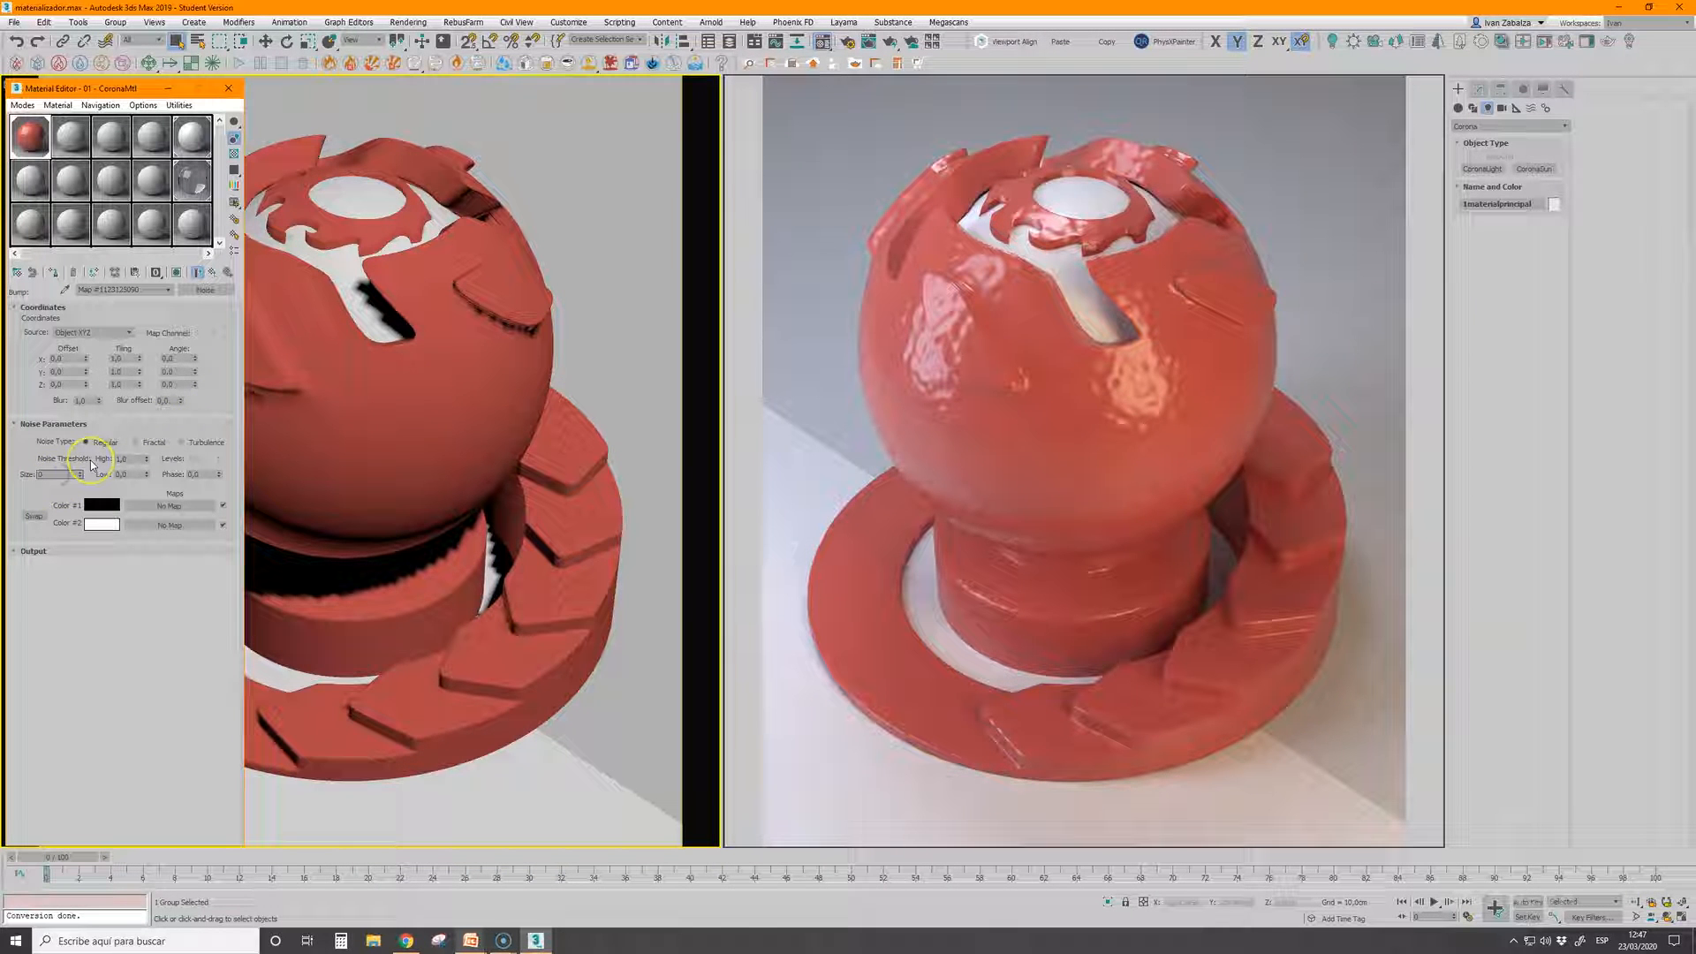
key(BackSpace)
text(15)
key(Return)
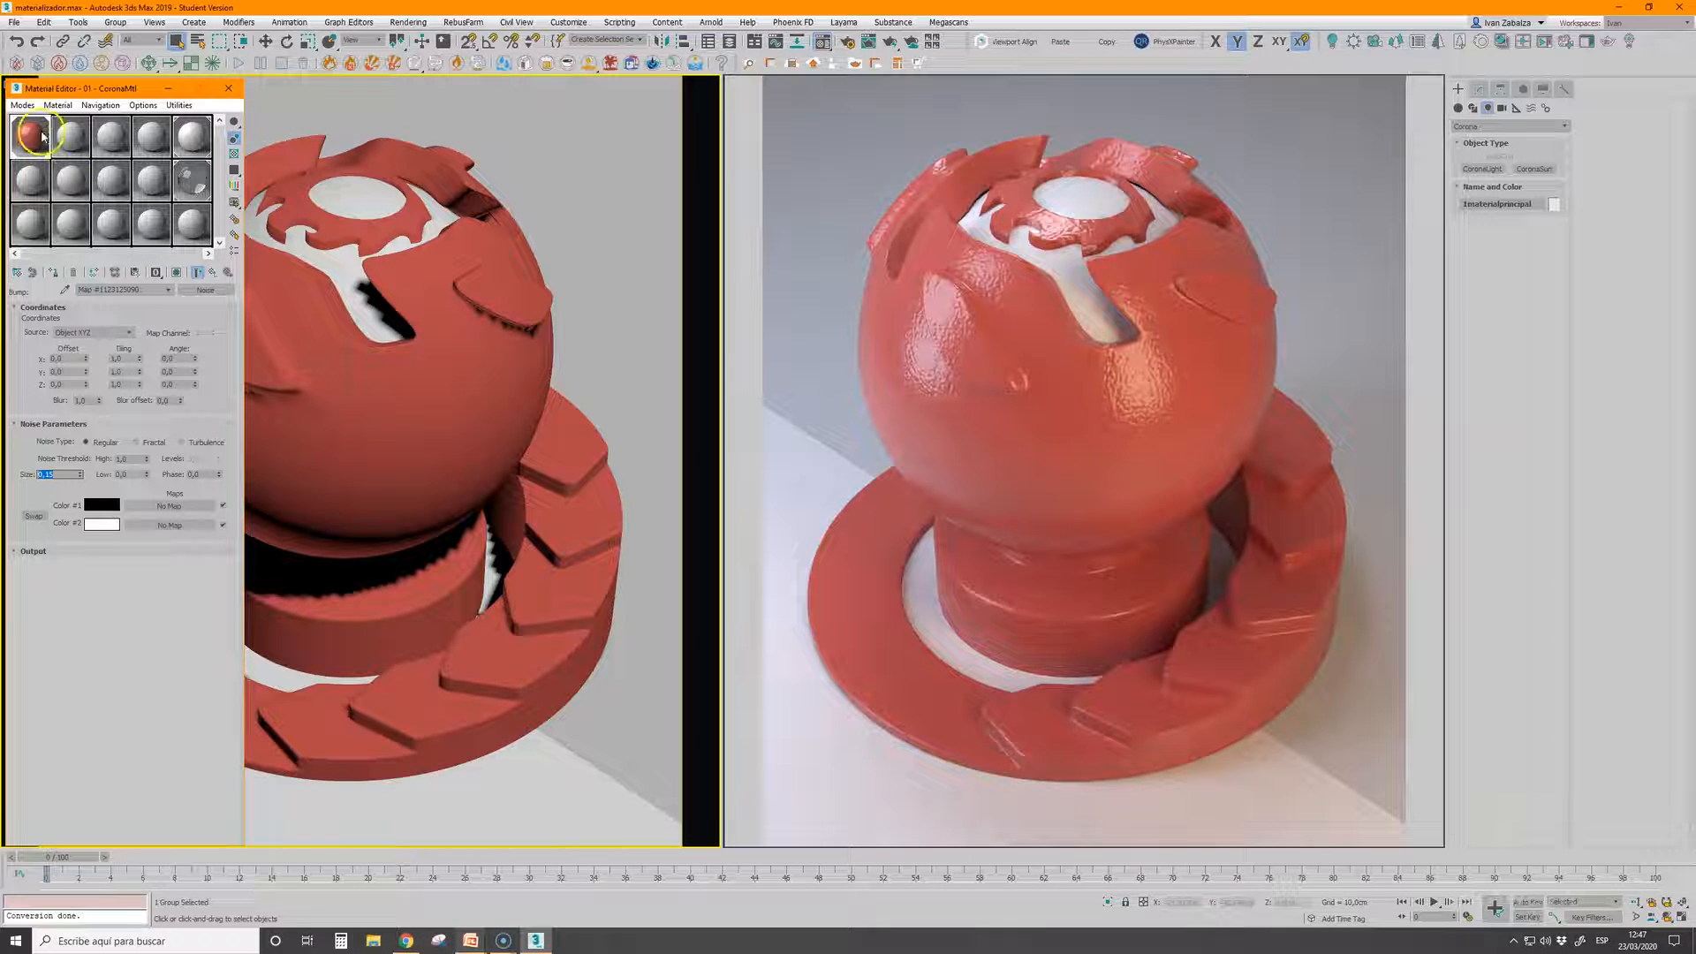
click(210, 281)
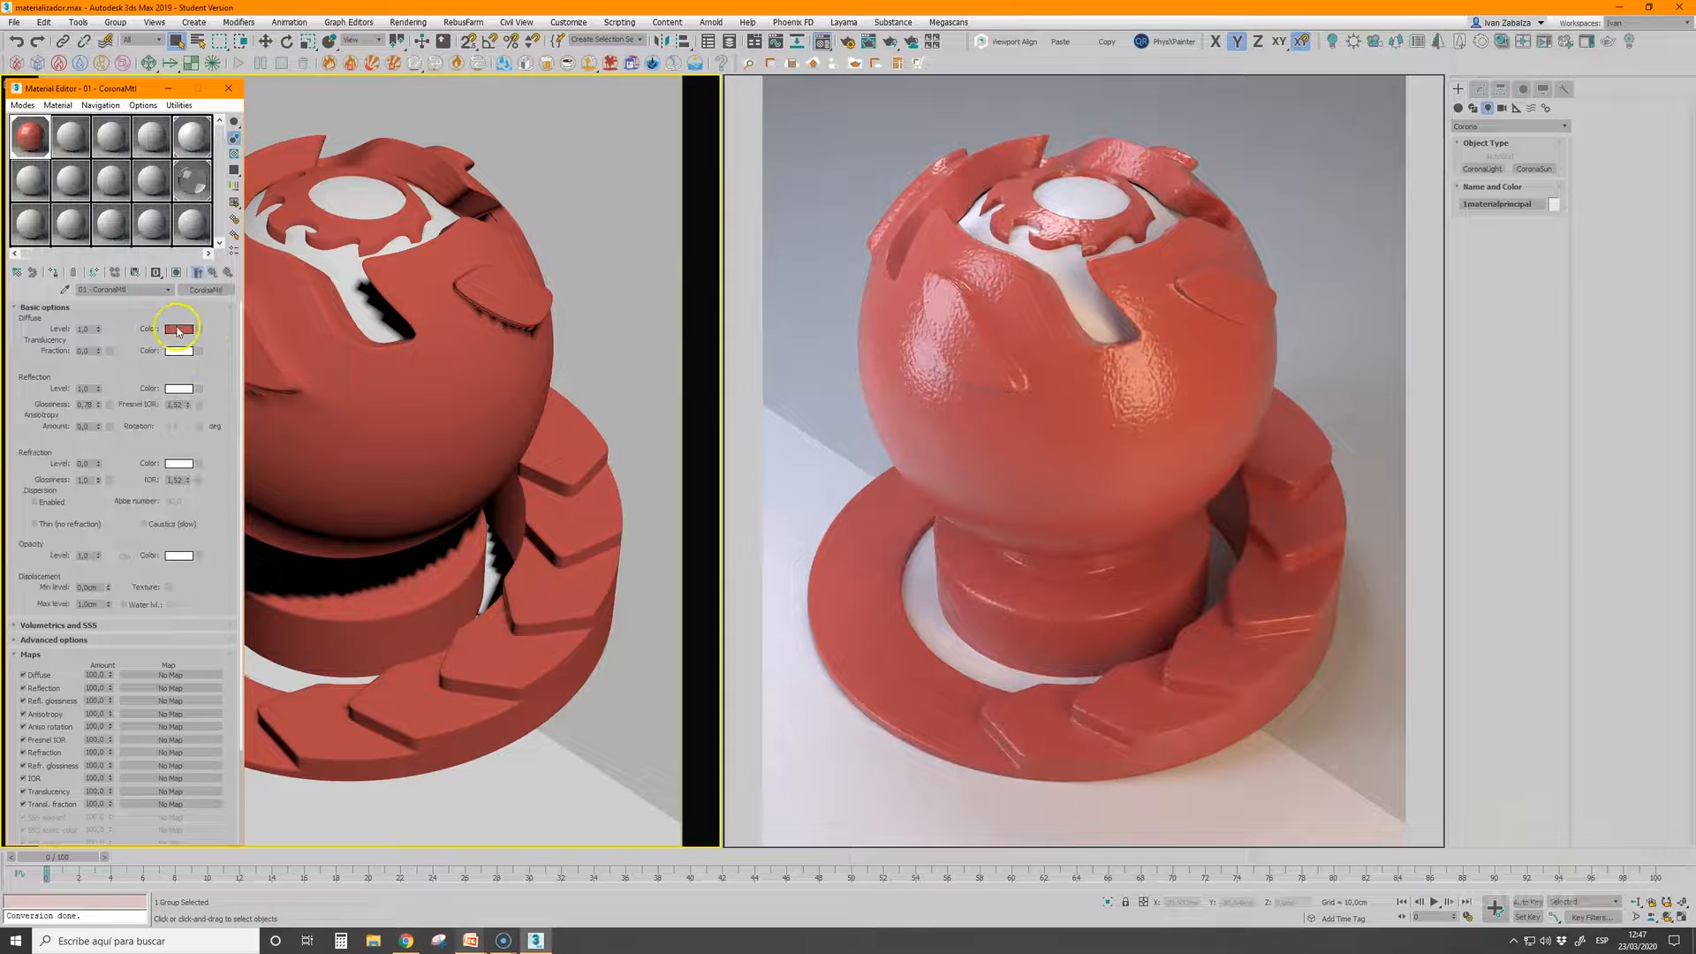
Change the material's diffuse colour from red to orange
click(178, 329)
click(323, 127)
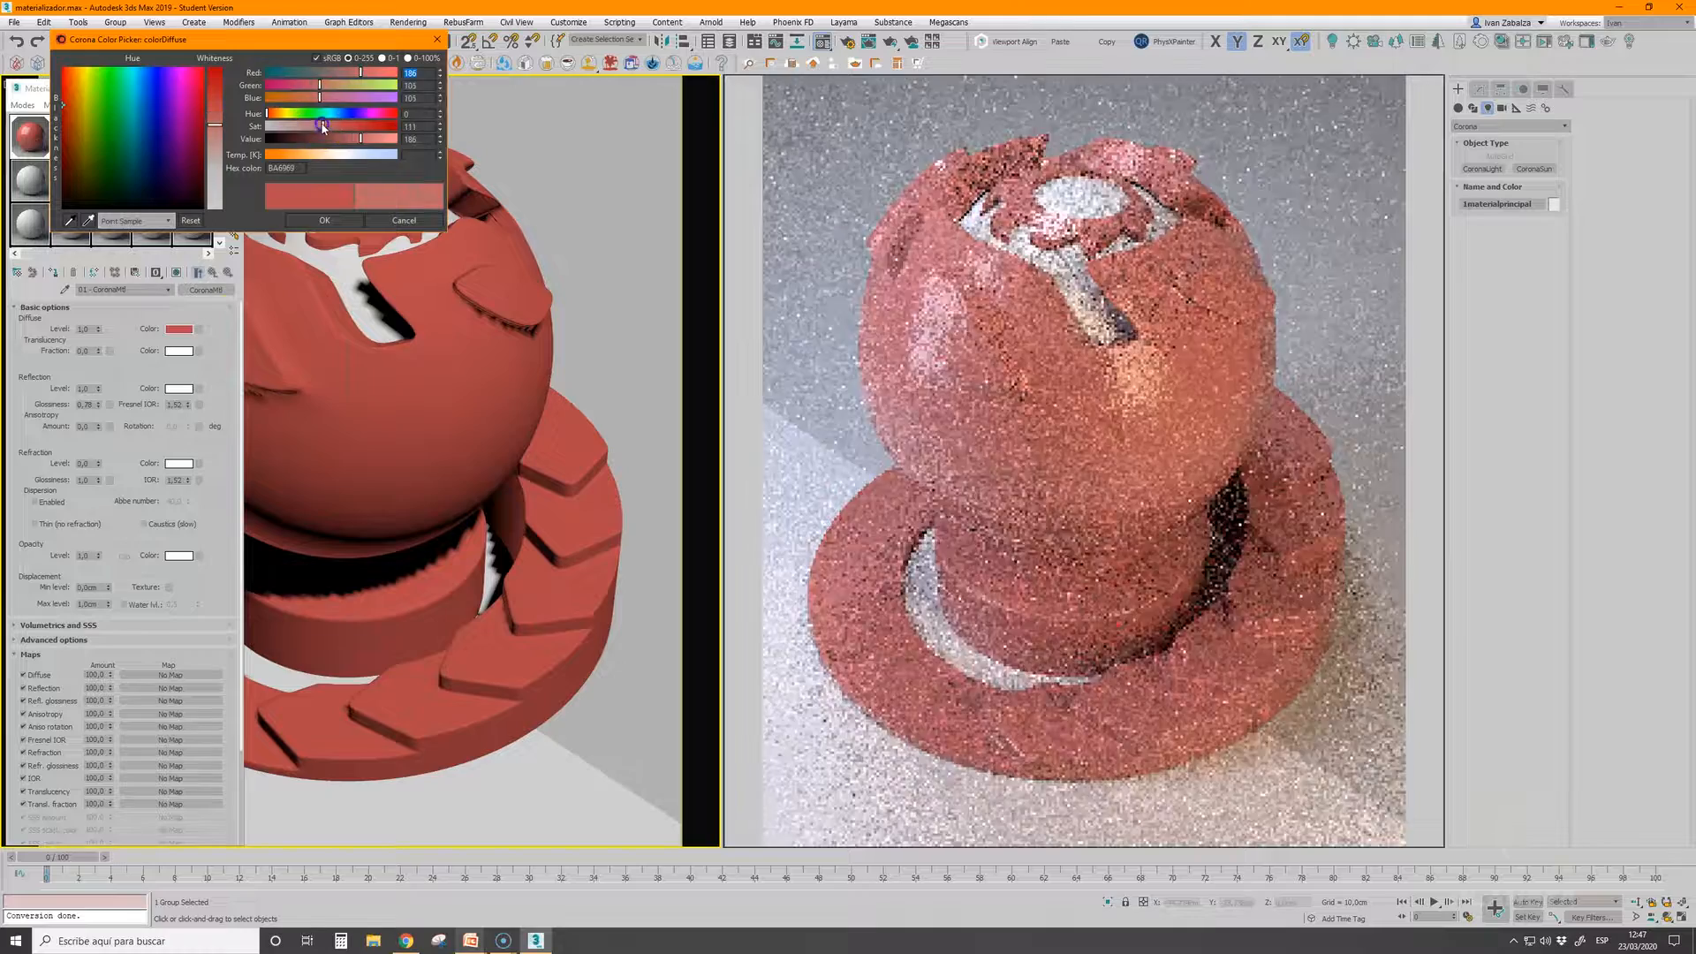
click(291, 99)
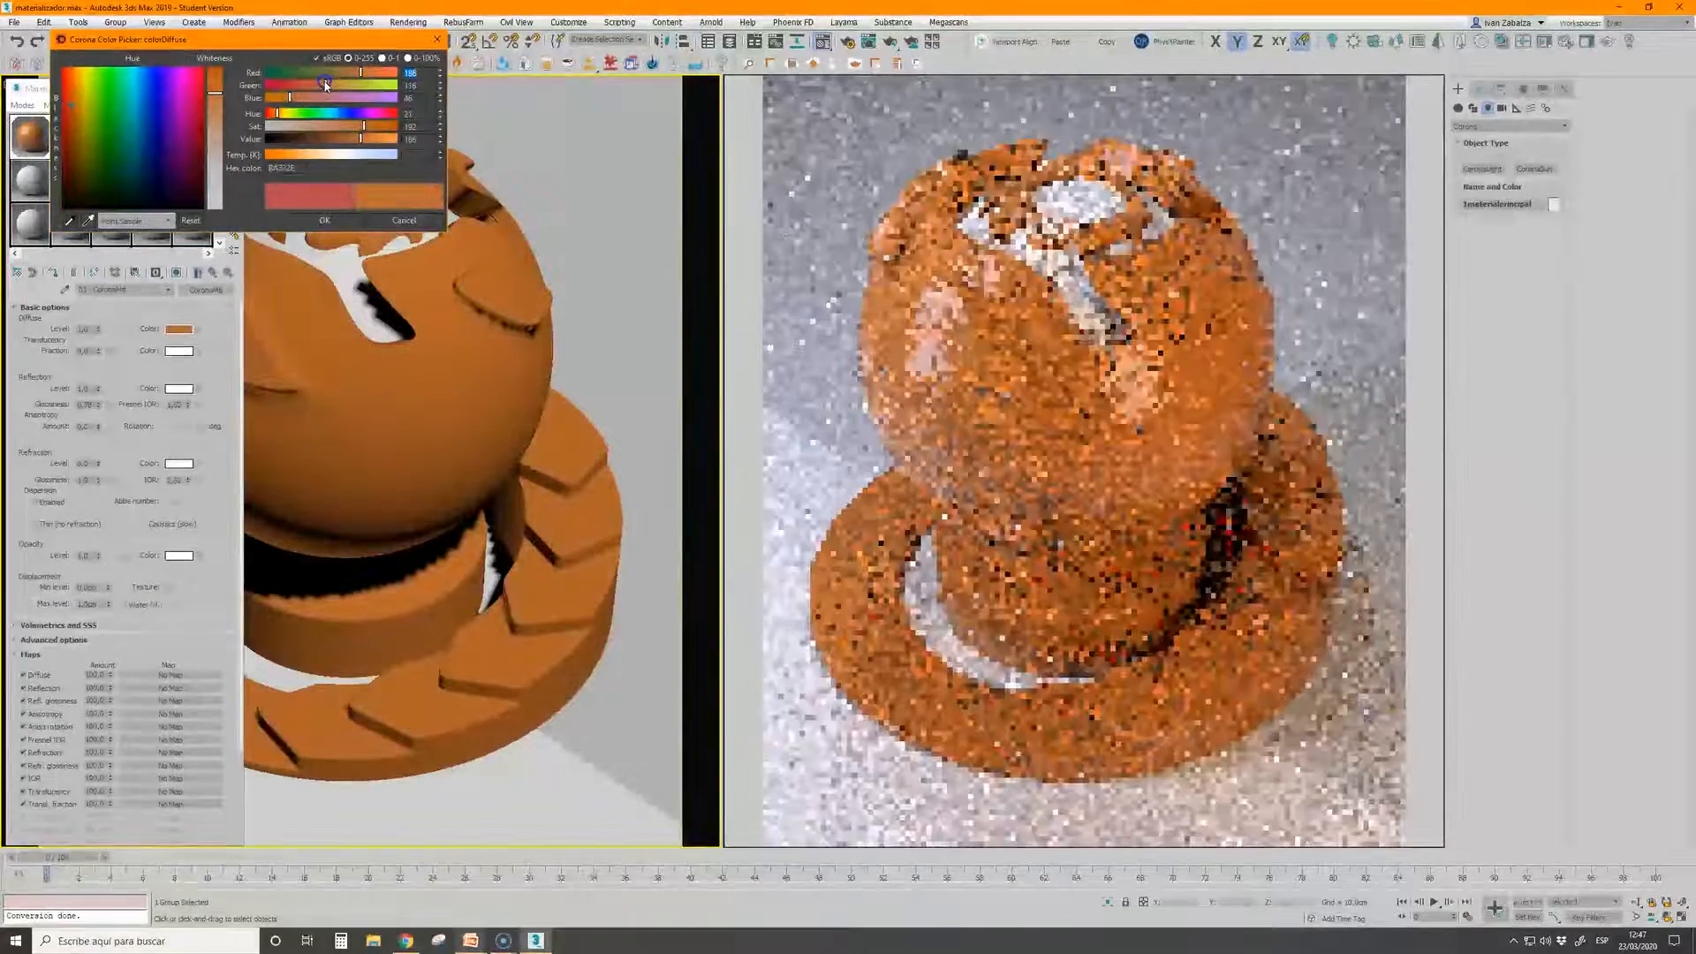
click(325, 222)
Load the wood texture alder.jpg from the Maderas folder as a CoronaBitmap in the diffuse colour, and return to the material
click(198, 329)
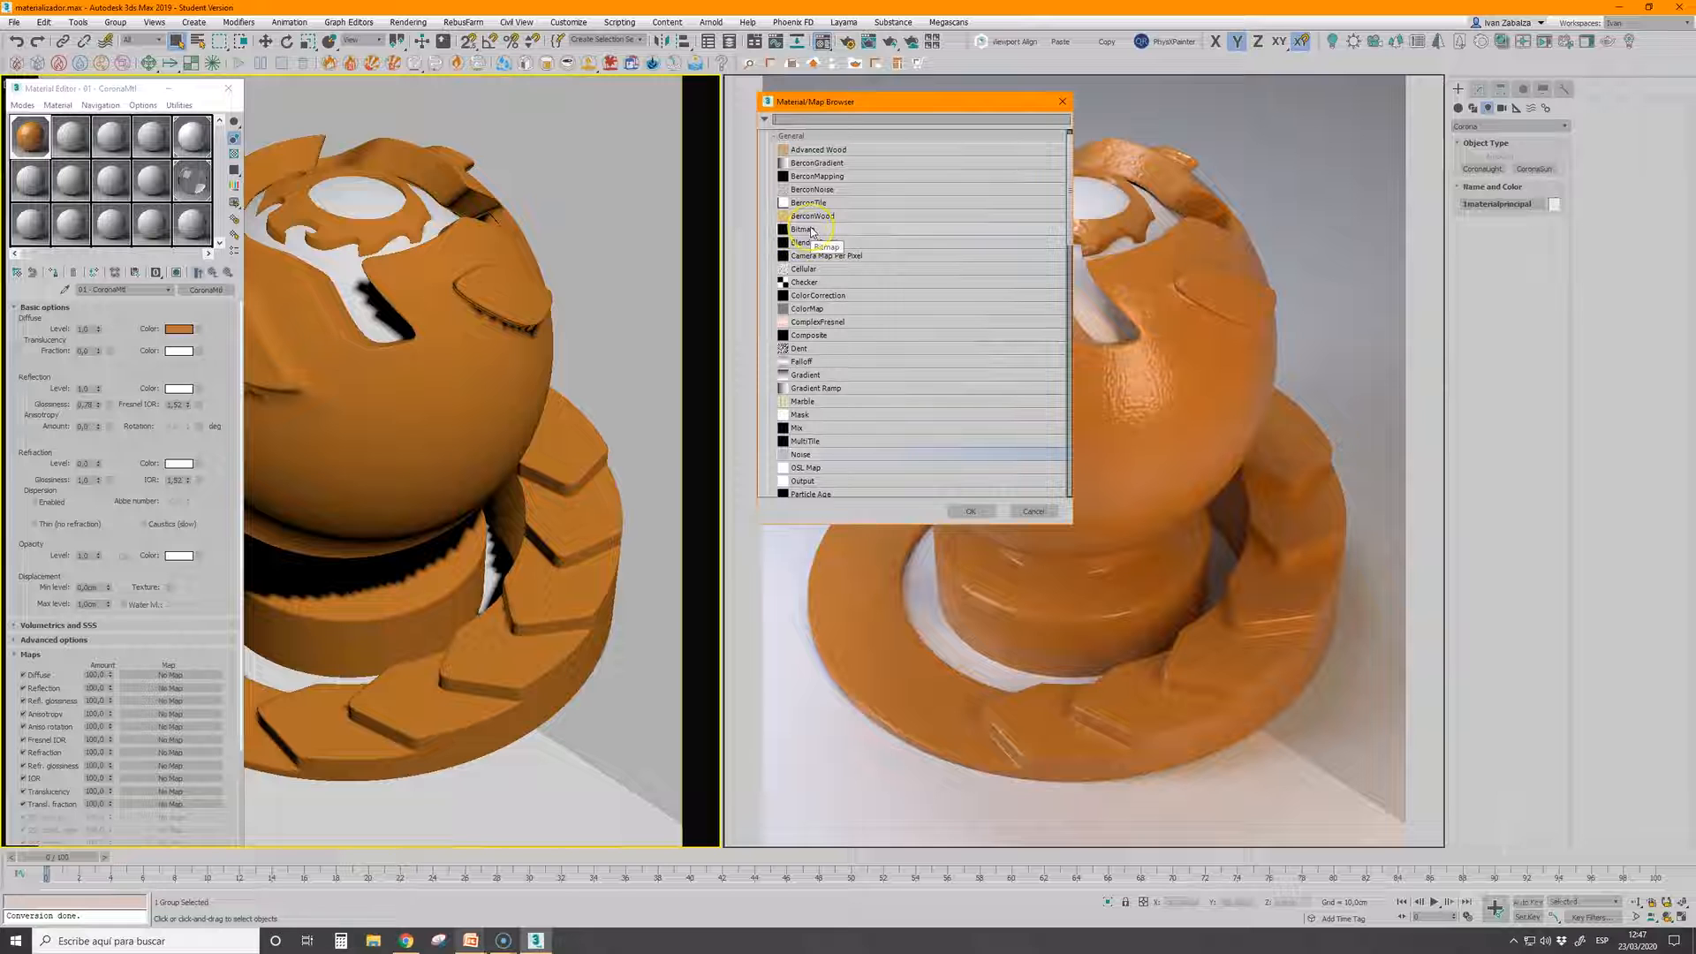
scroll(828, 293, down, 12)
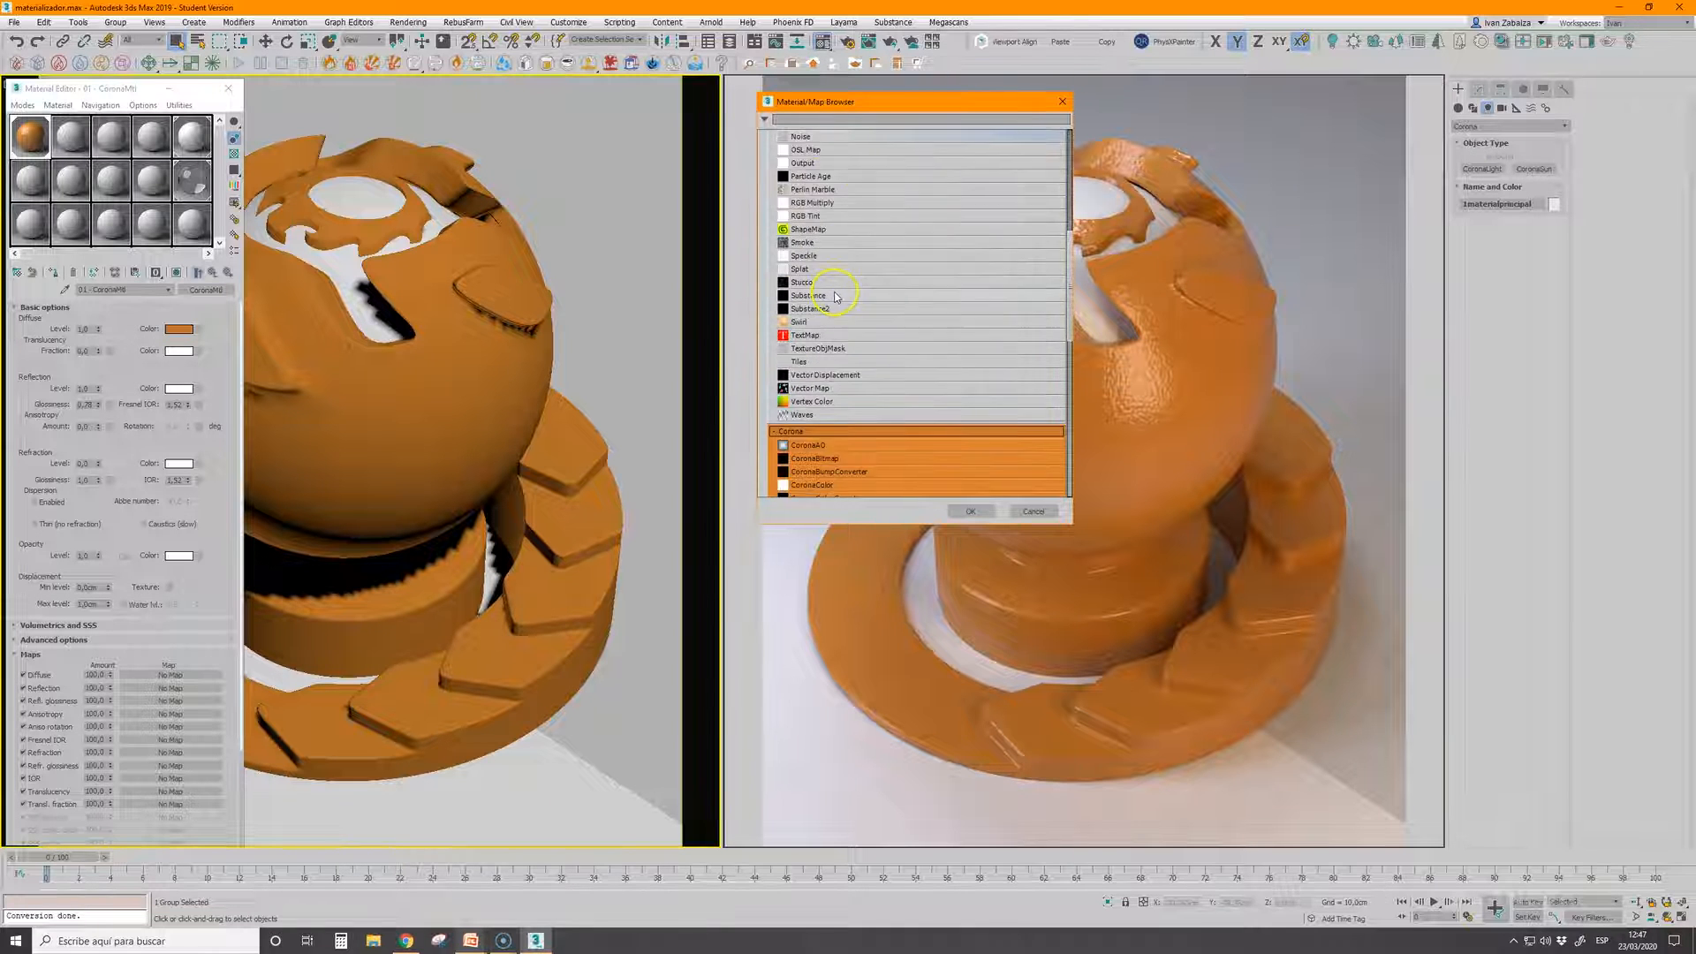
double_click(839, 300)
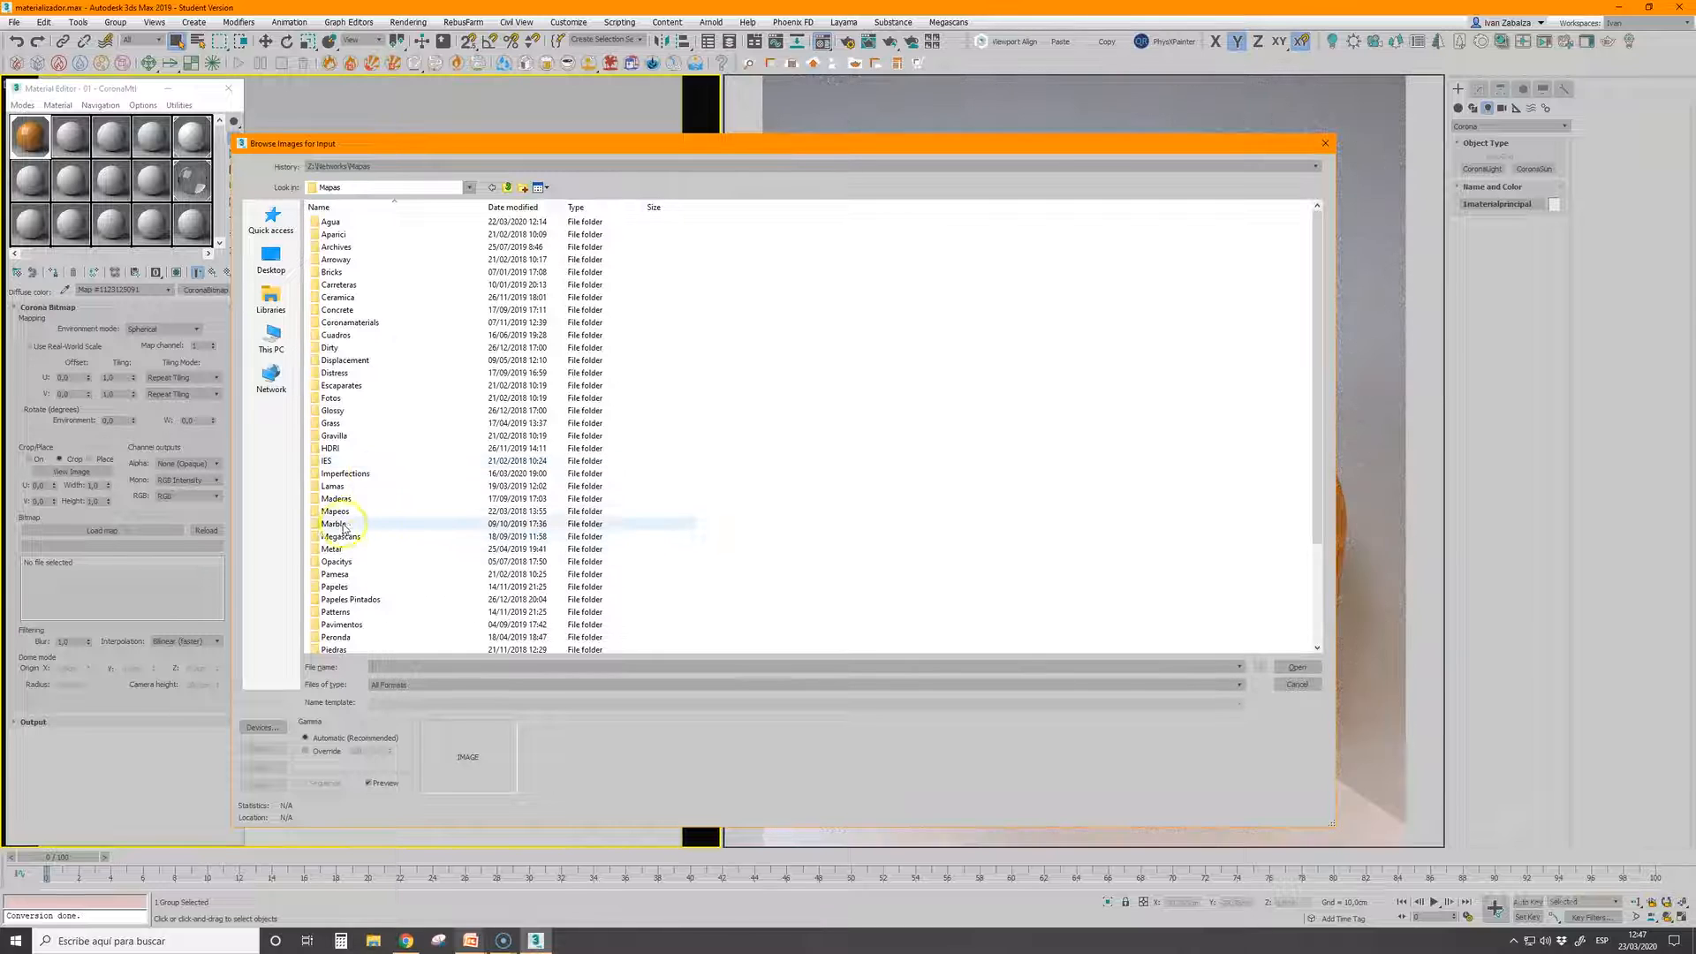
double_click(403, 498)
click(1297, 668)
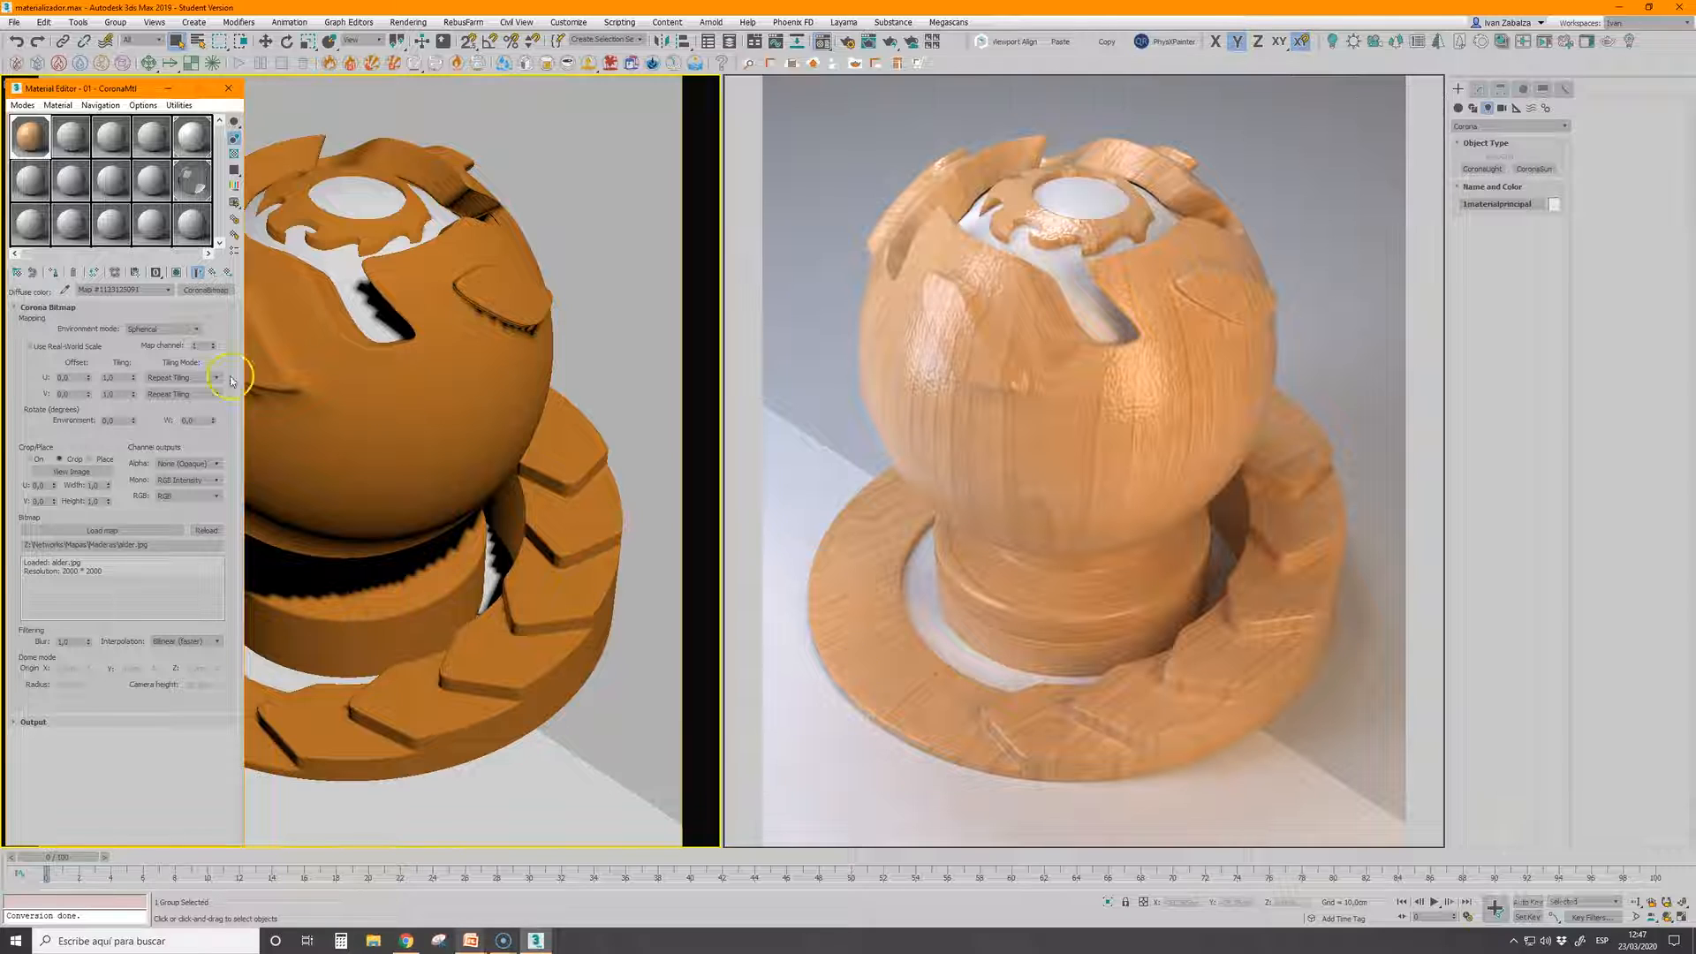
click(212, 272)
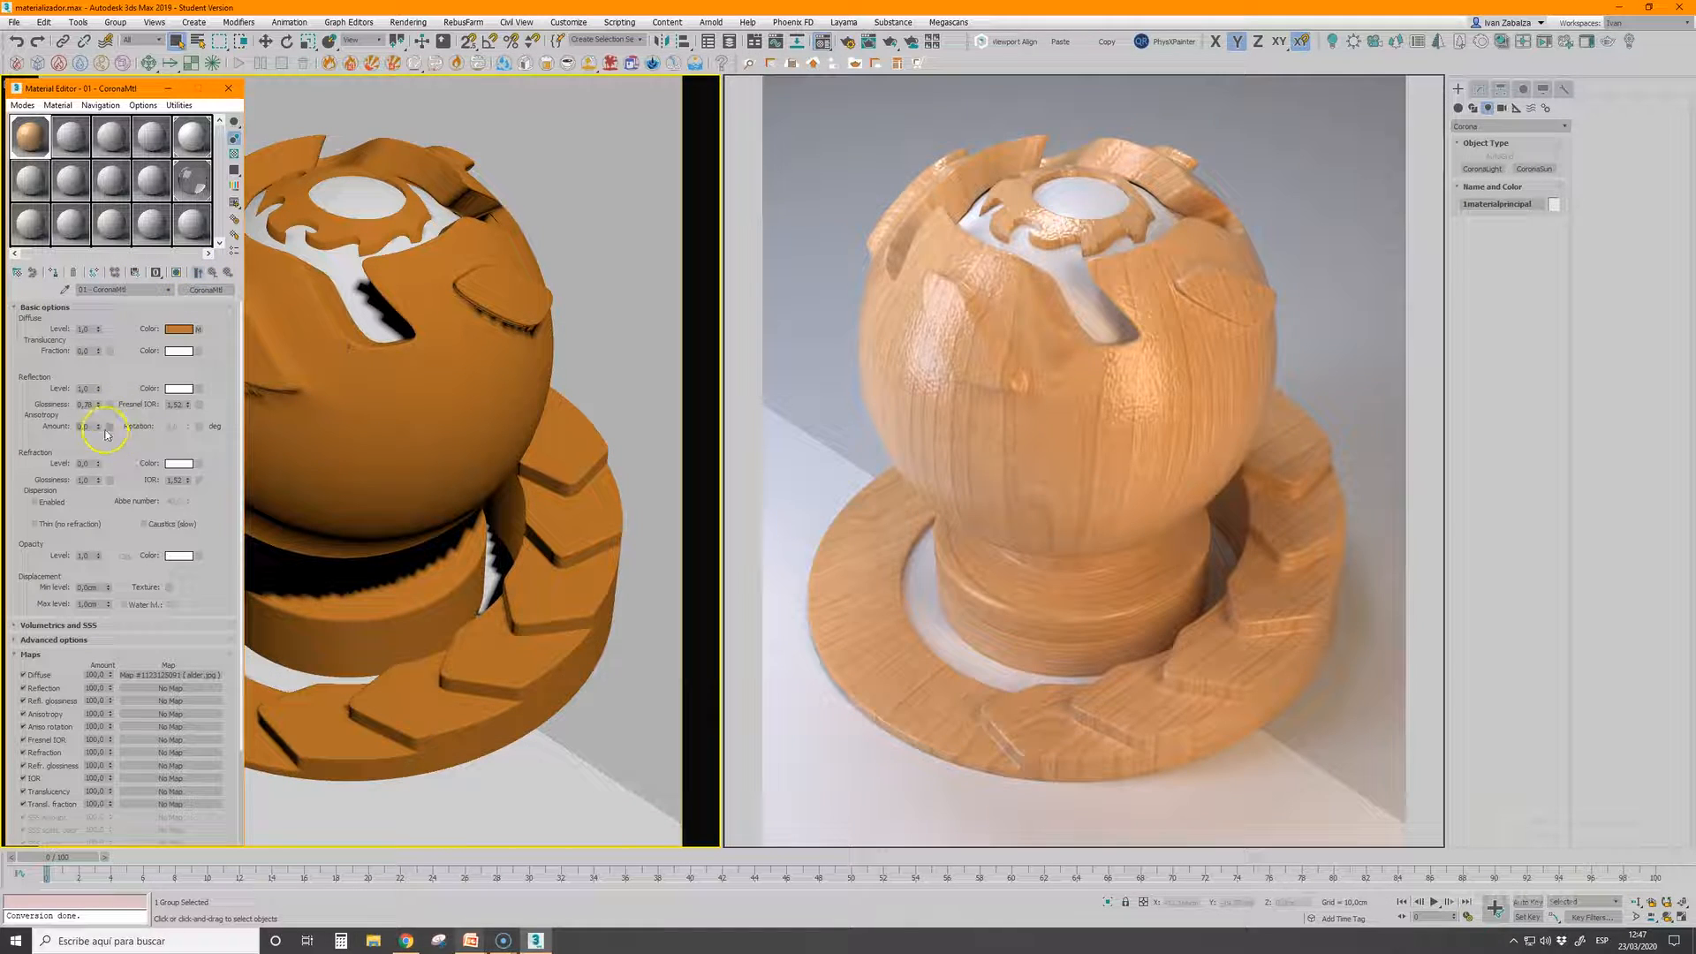
Raise the wood's reflection glossiness and try a stronger bump before lowering the bump amount to about 0.12
drag(99, 405, 105, 382)
scroll(197, 578, down, 3)
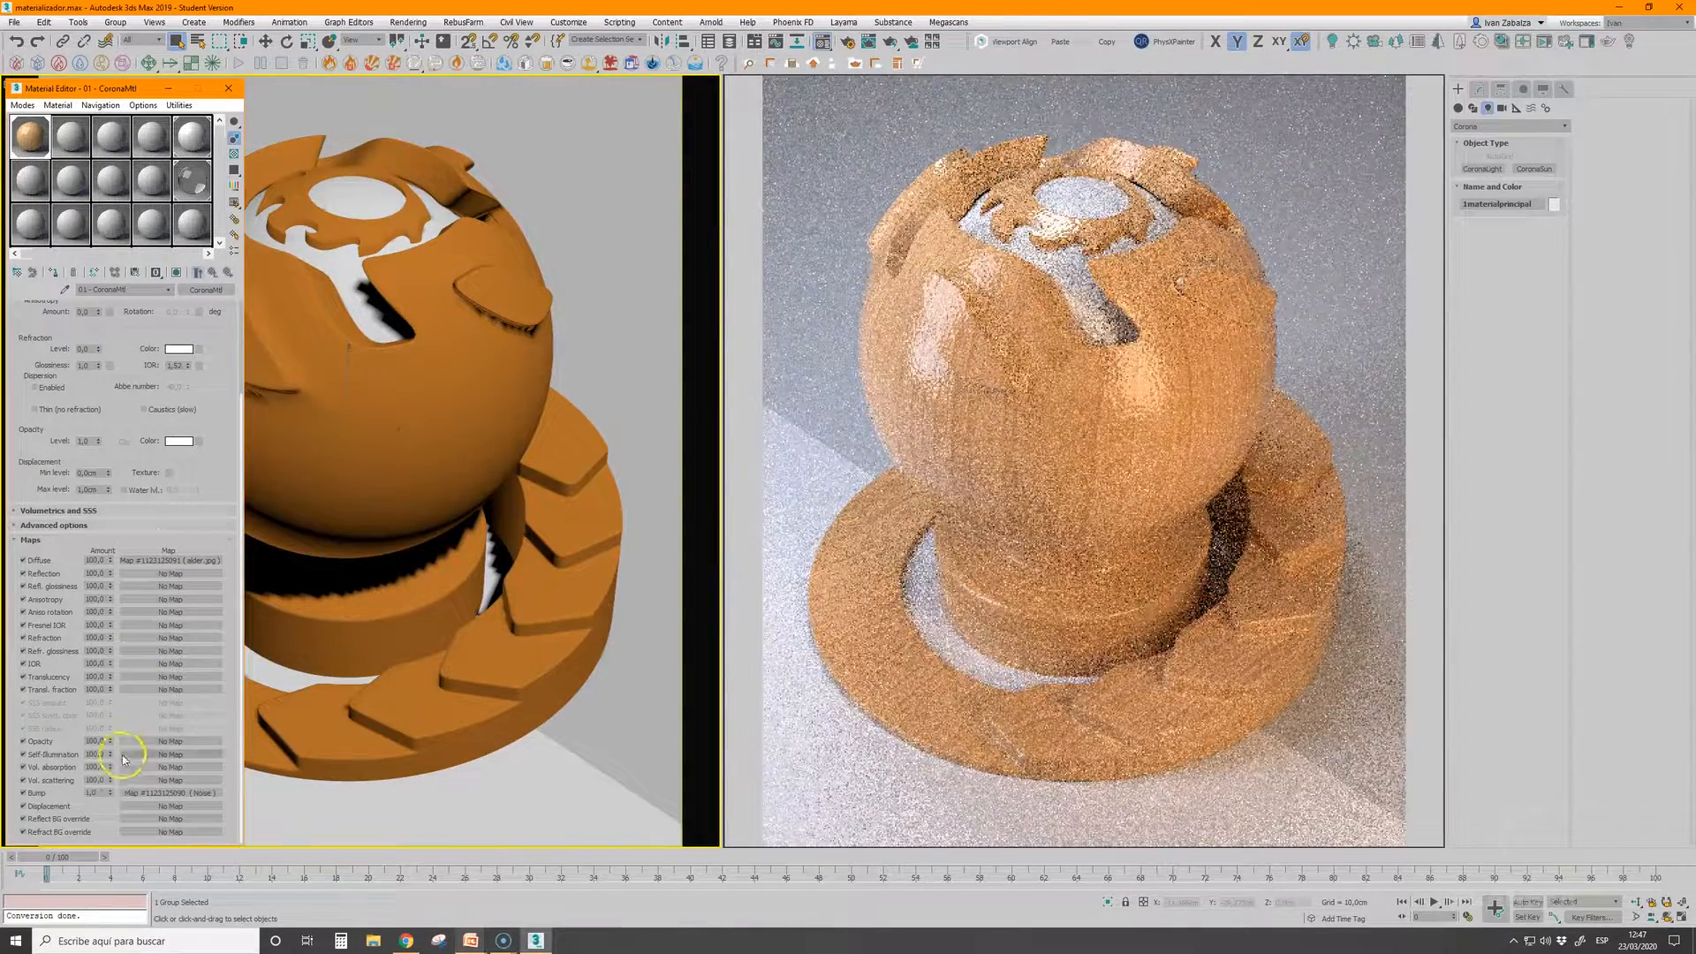
drag(110, 795, 121, 596)
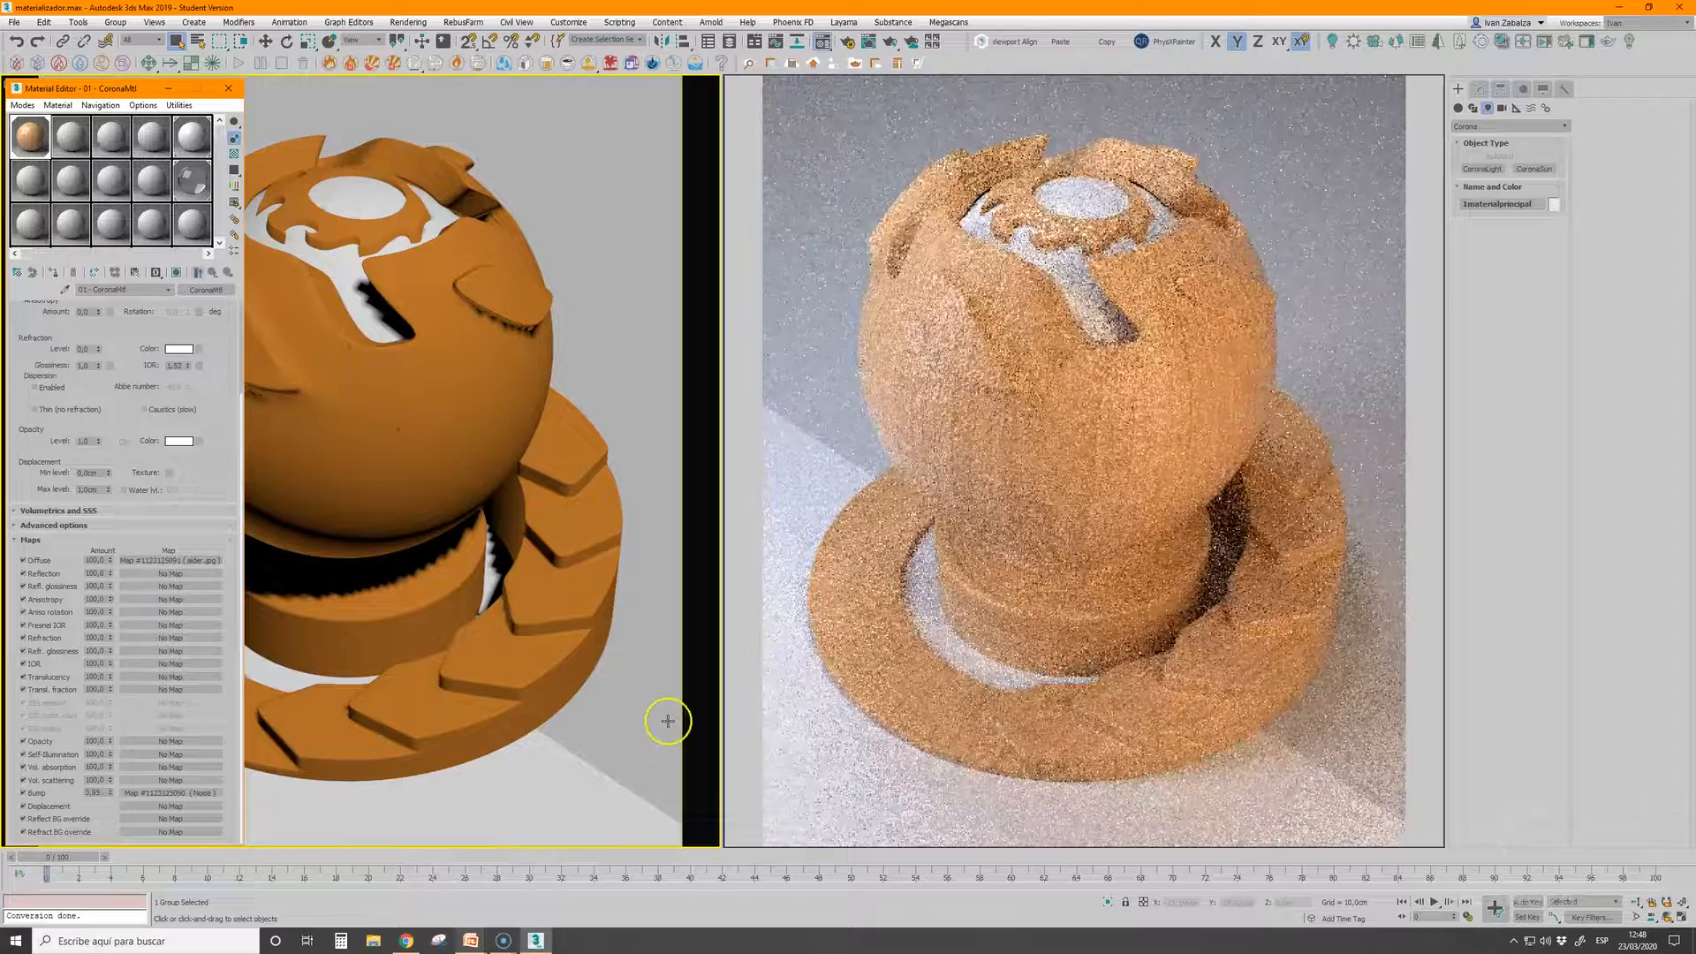
drag(110, 792, 109, 855)
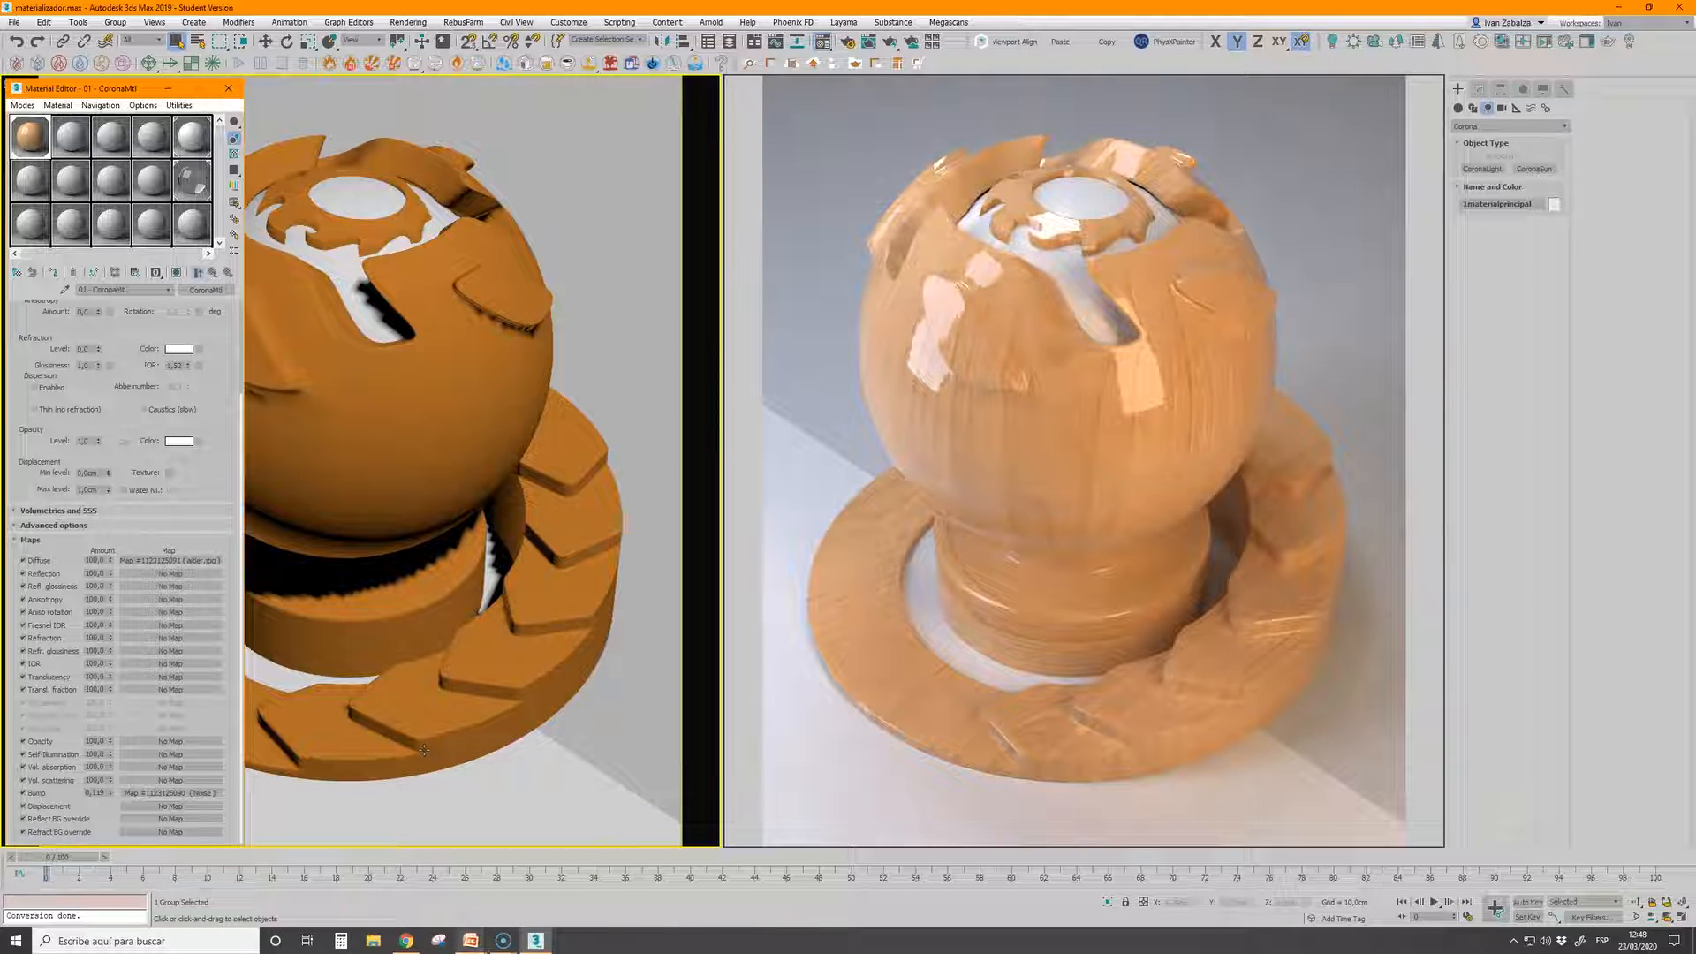
Switch to File Explorer and open the lightmix CXR render from the Escenas folder in a maximized Corona Image Editor
mouse_move(471, 940)
click(507, 900)
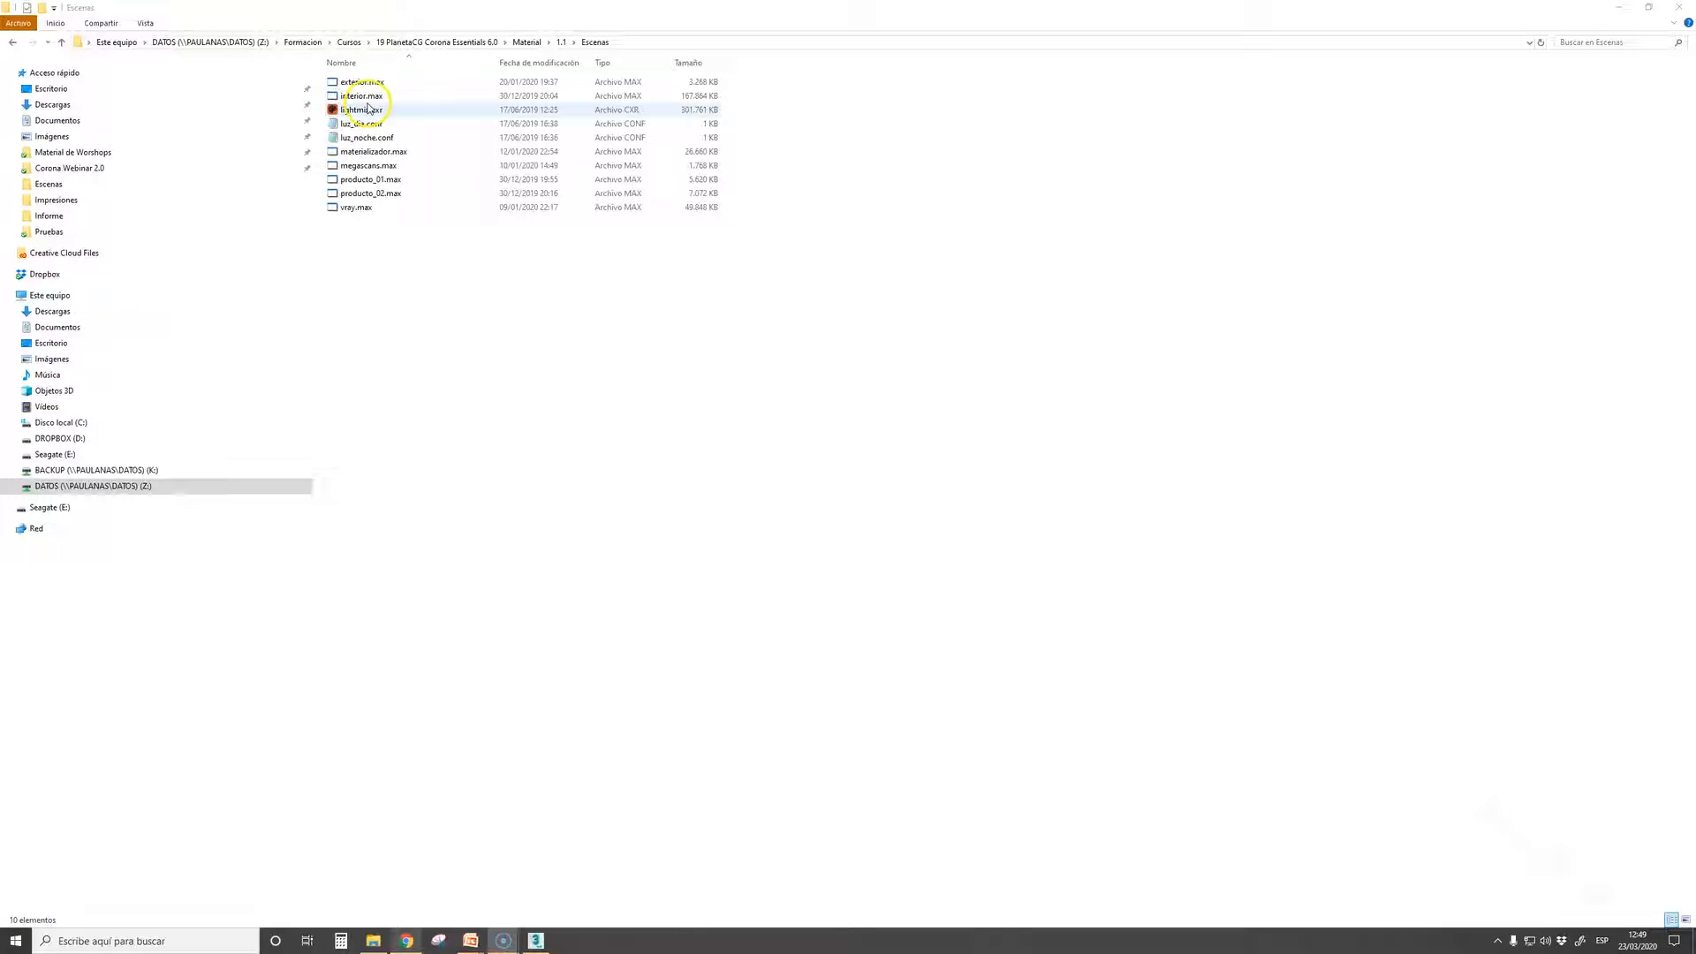
double_click(360, 111)
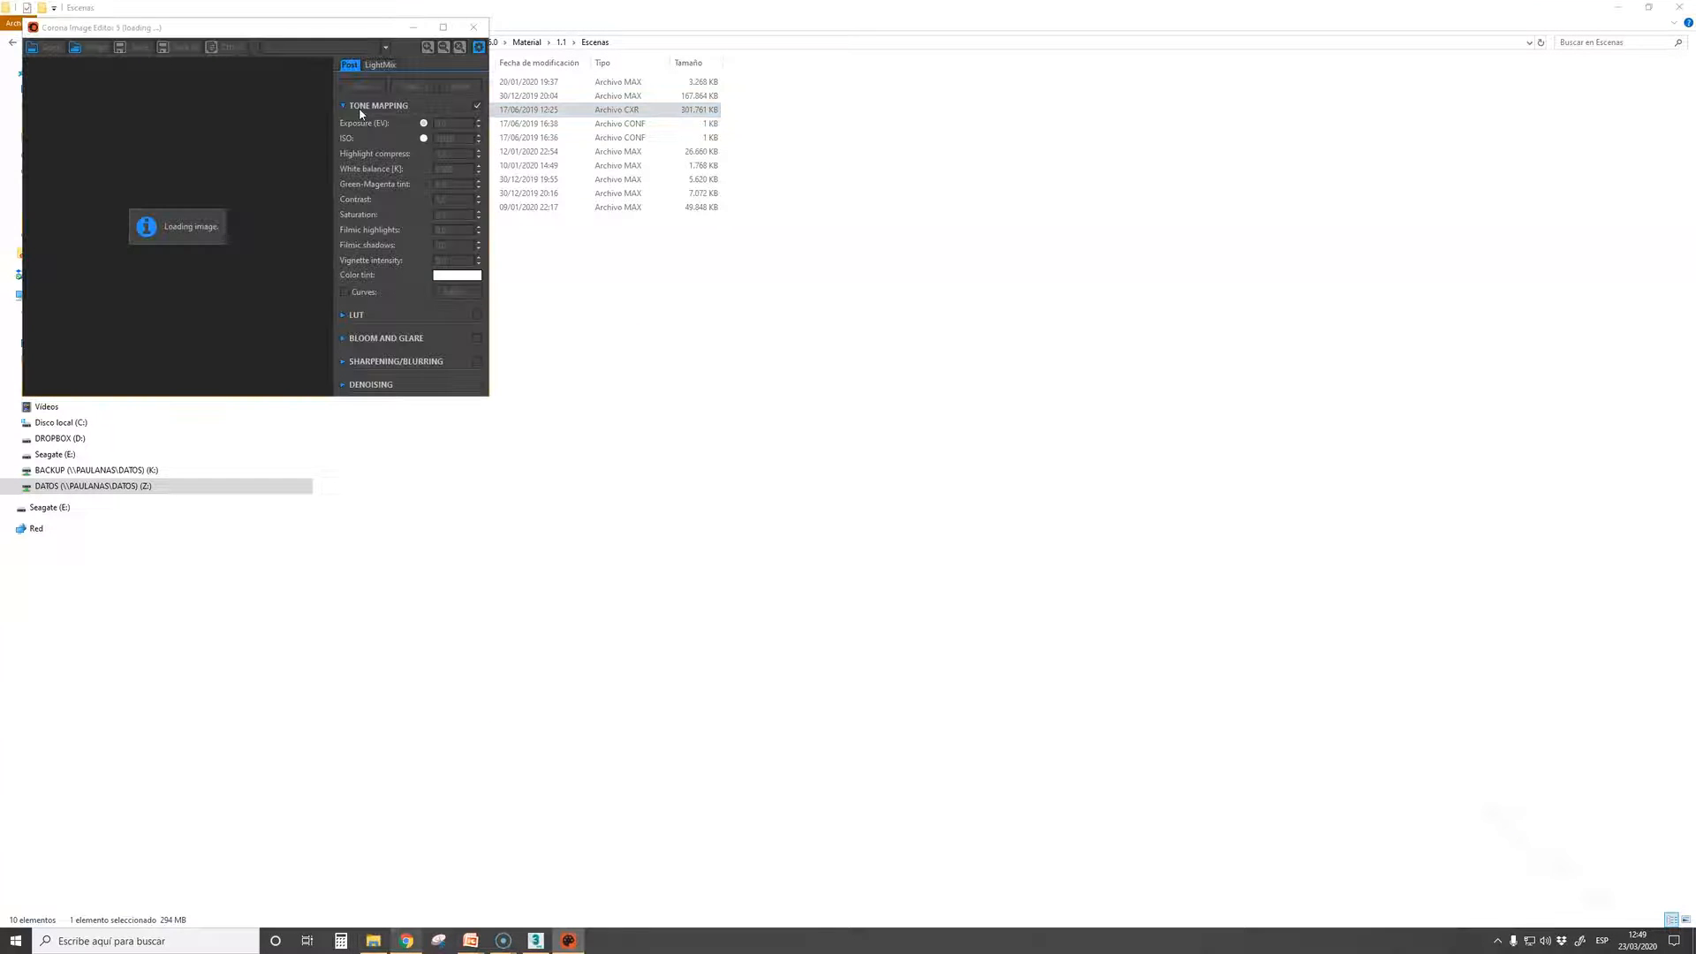
click(446, 28)
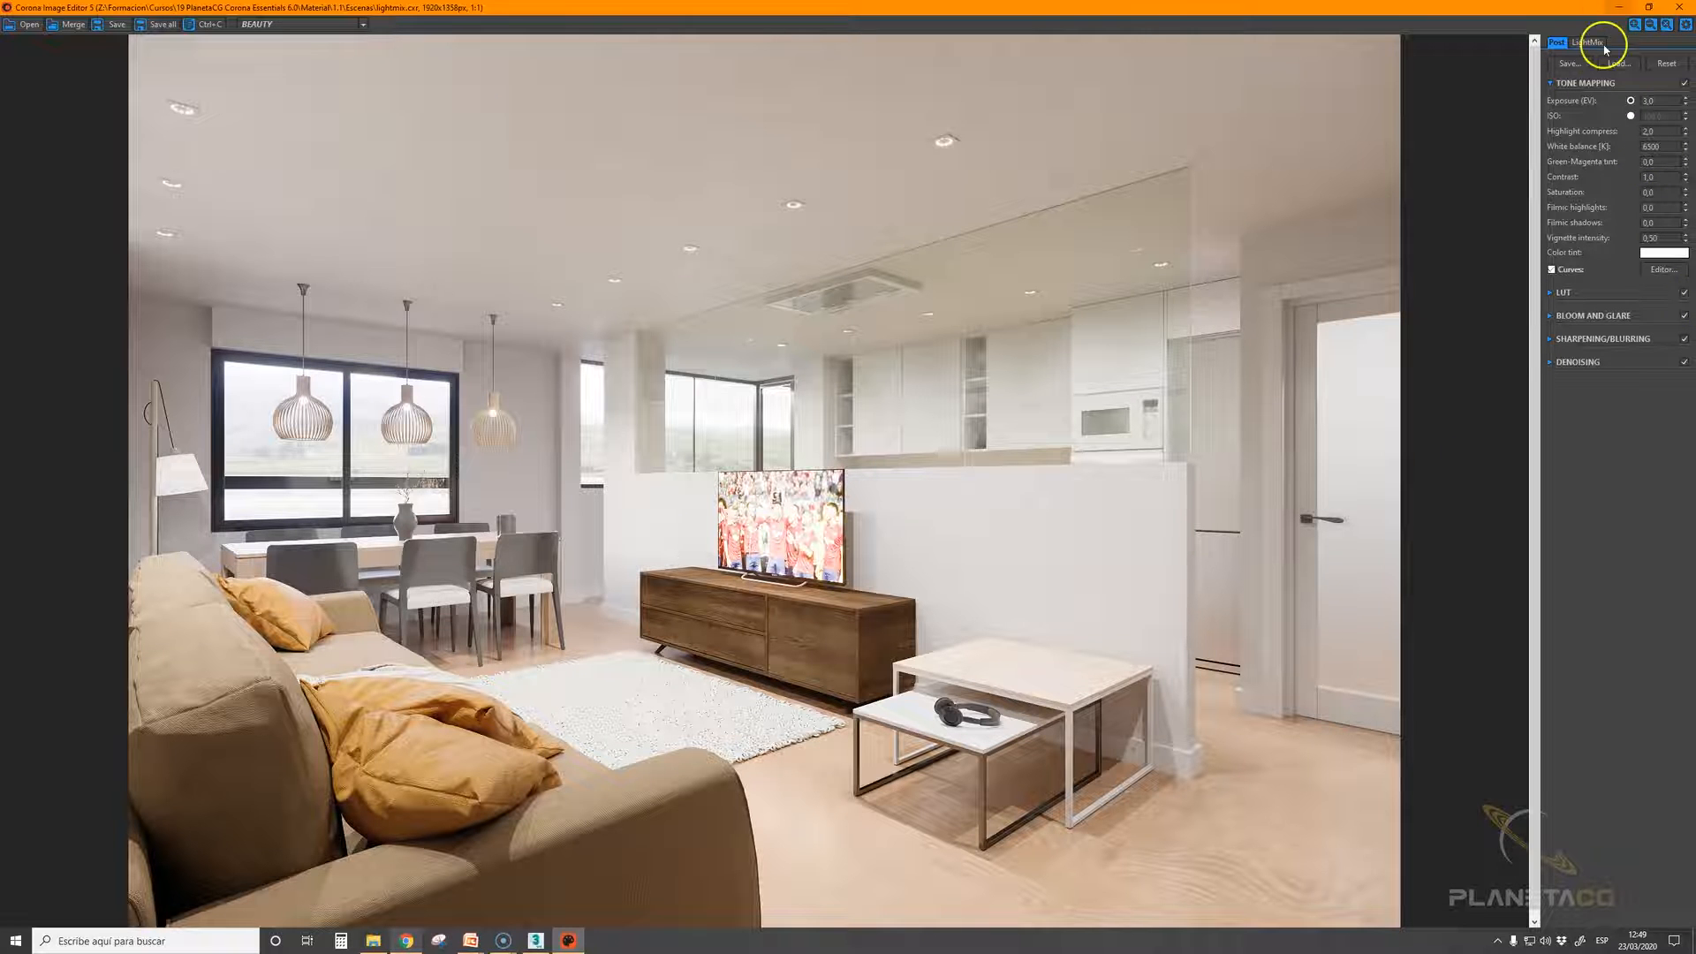
Try darker tone mapping exposures on the living room render and settle on about 1.32 EV
drag(1687, 107, 1690, 184)
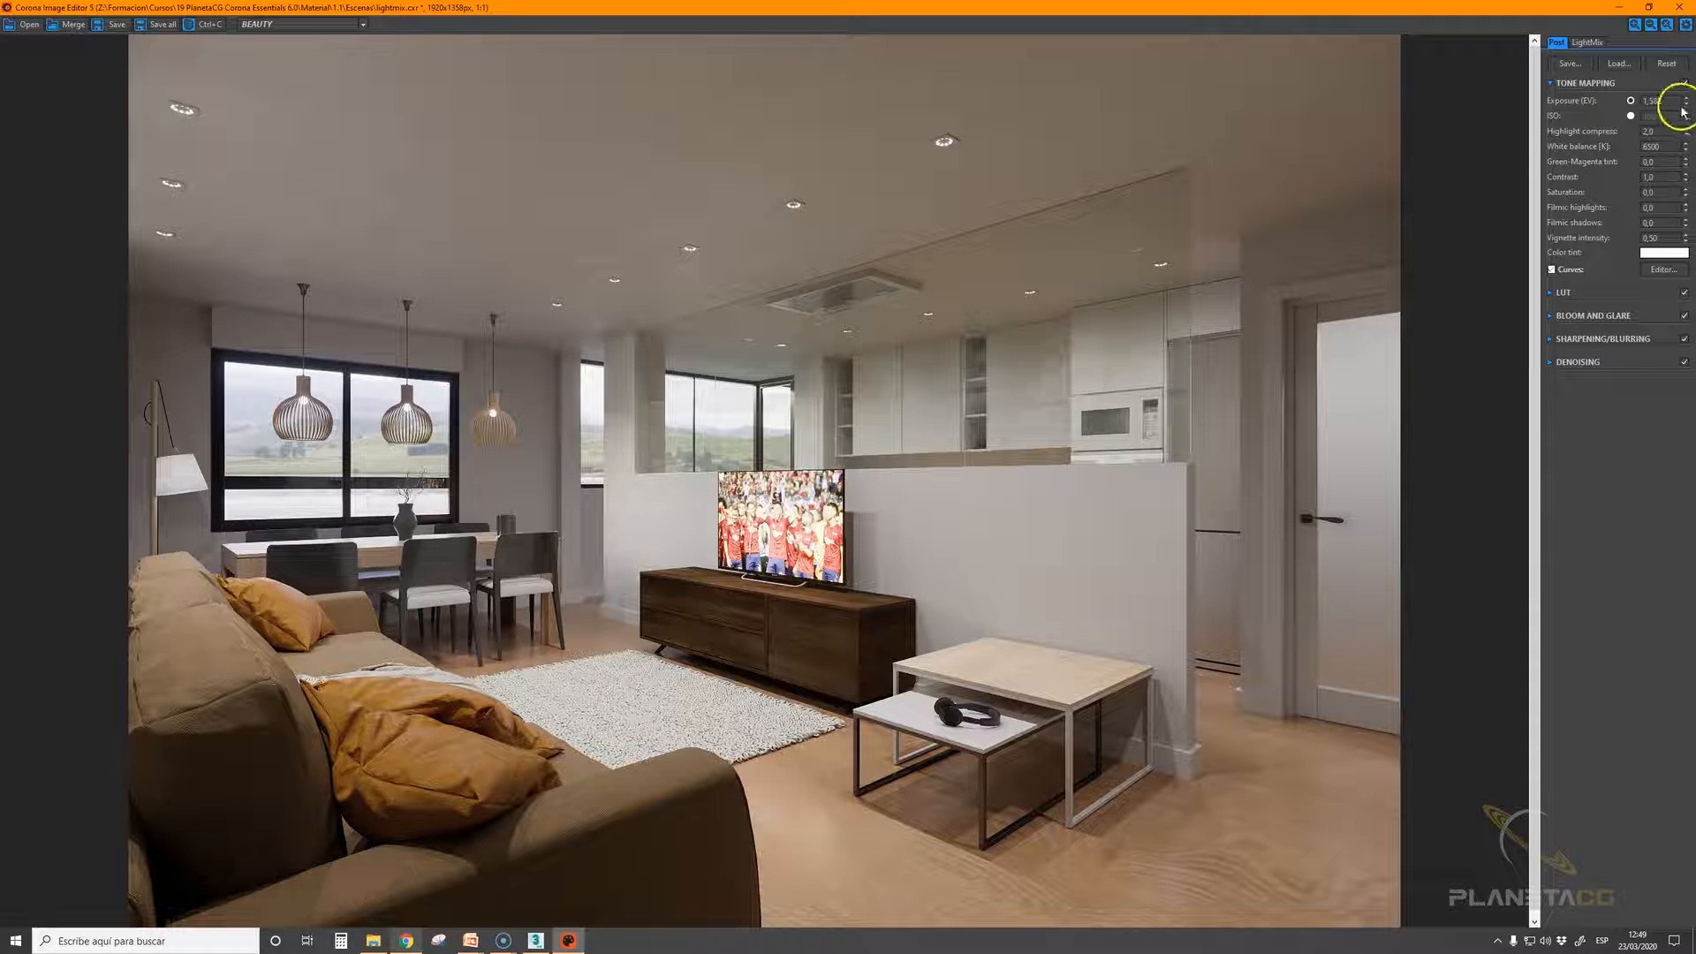
drag(1685, 101, 1686, 157)
drag(1689, 240, 1688, 279)
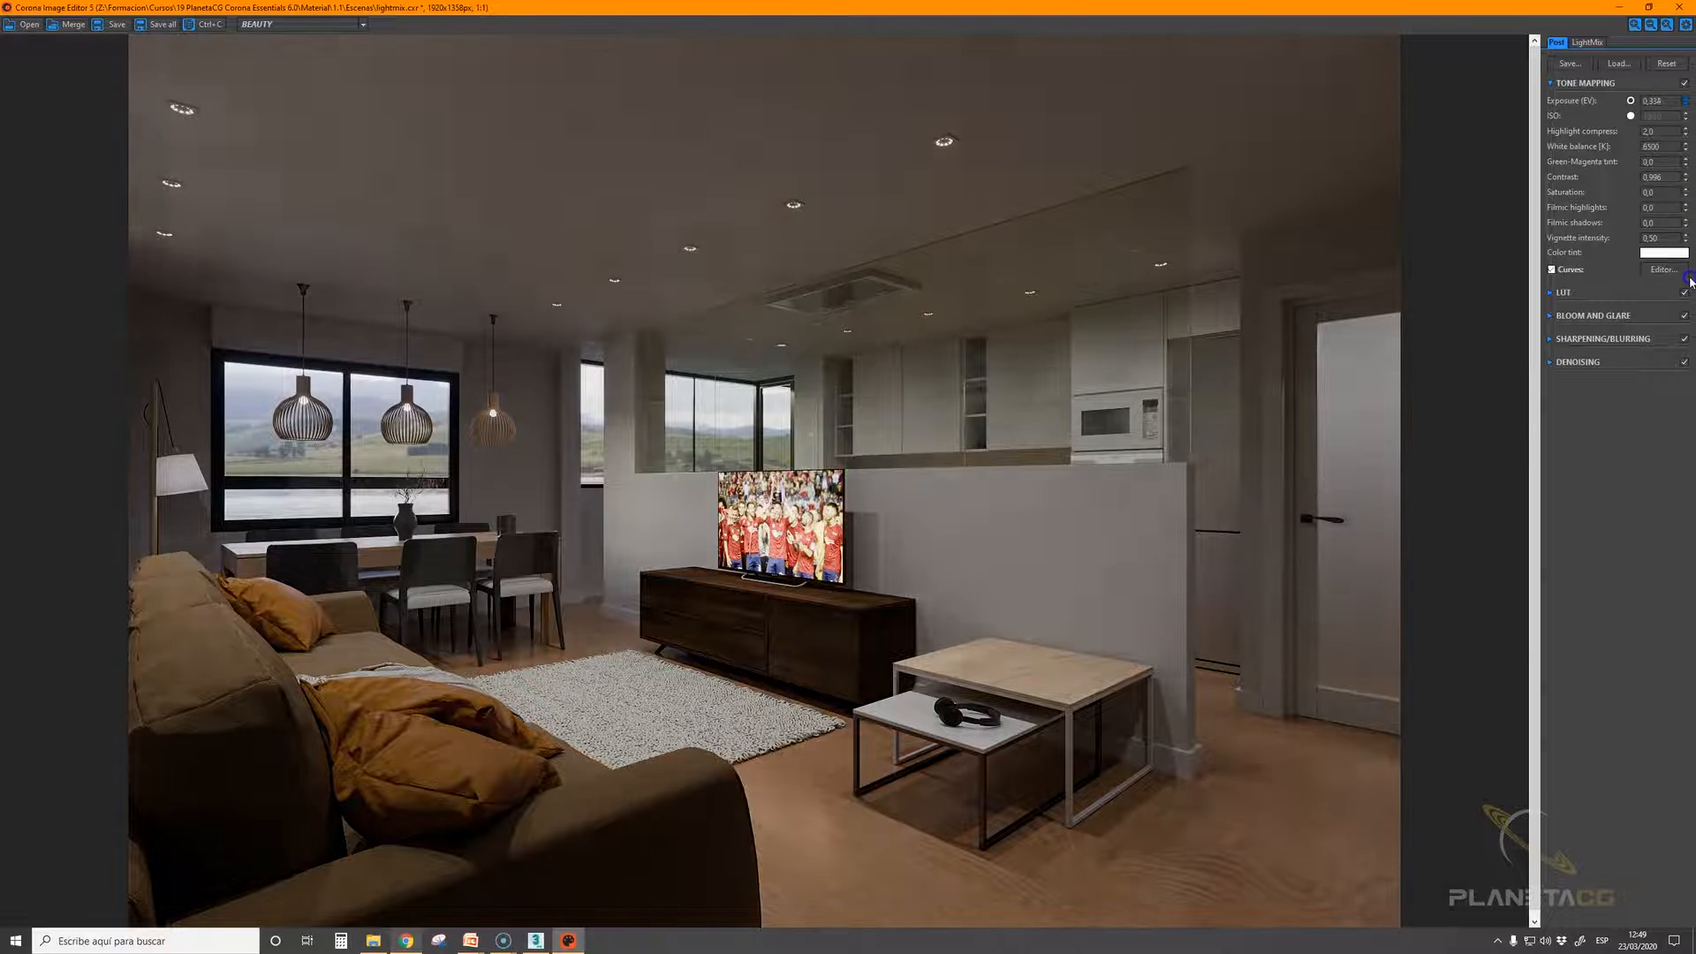
drag(1688, 215, 1681, 113)
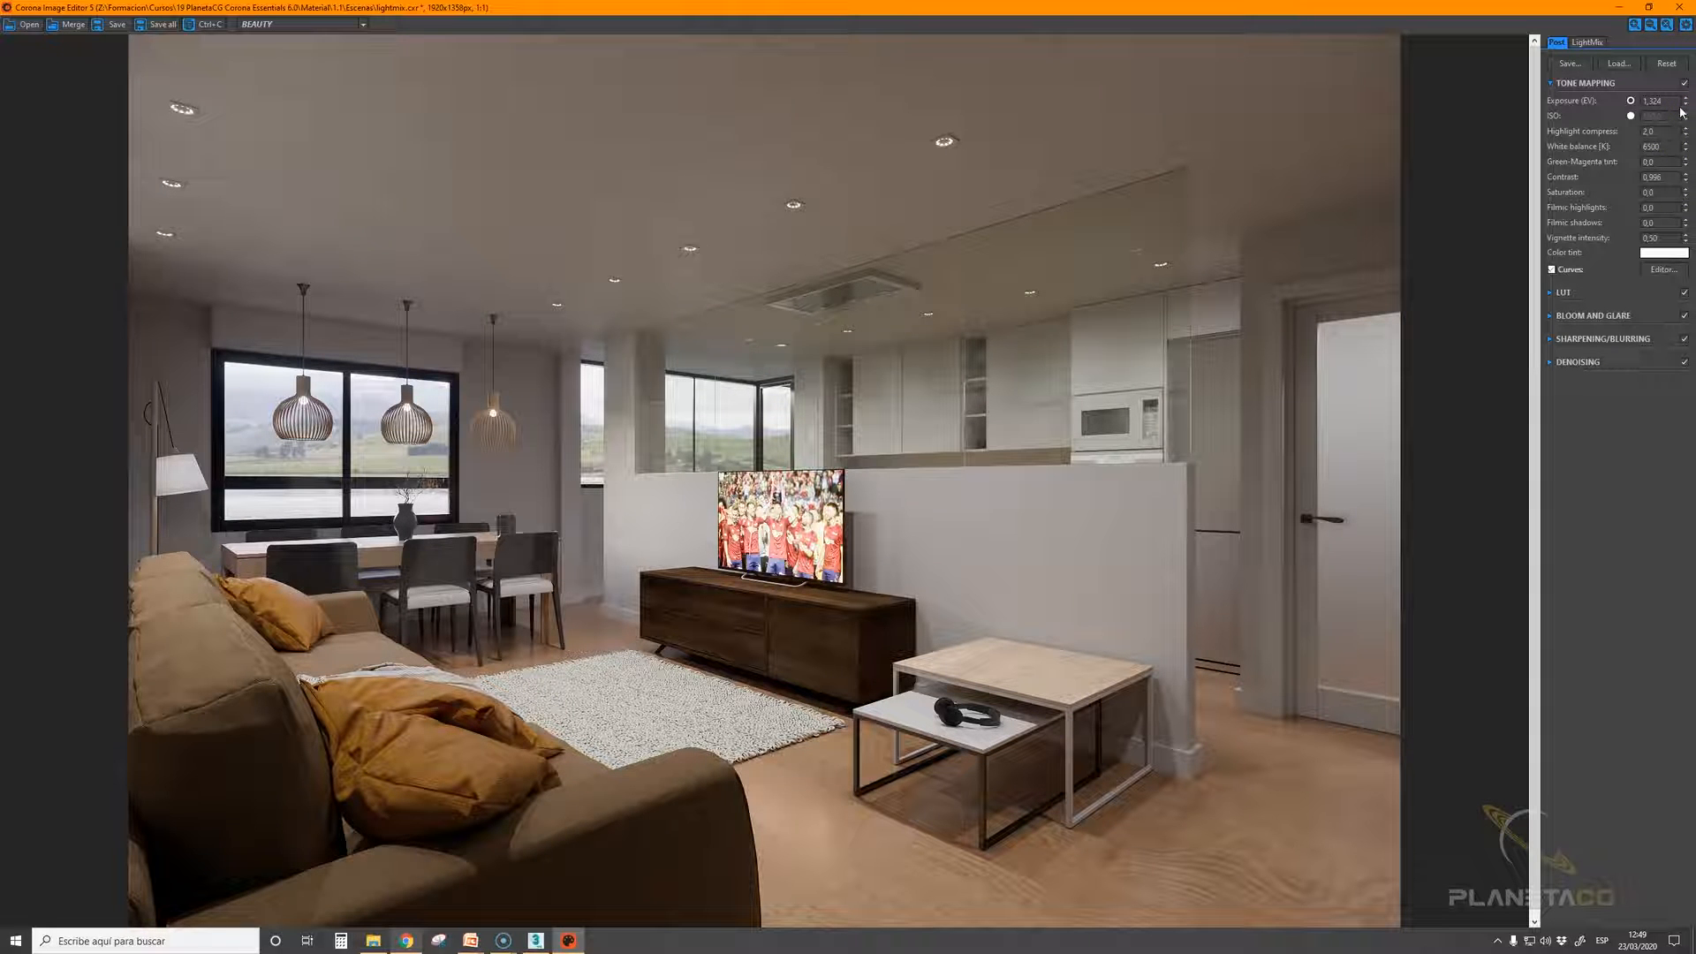
In LightMix, try stronger intensities for the daytime HDRI environment, set it to 0, and enable the night HDRI
click(1594, 43)
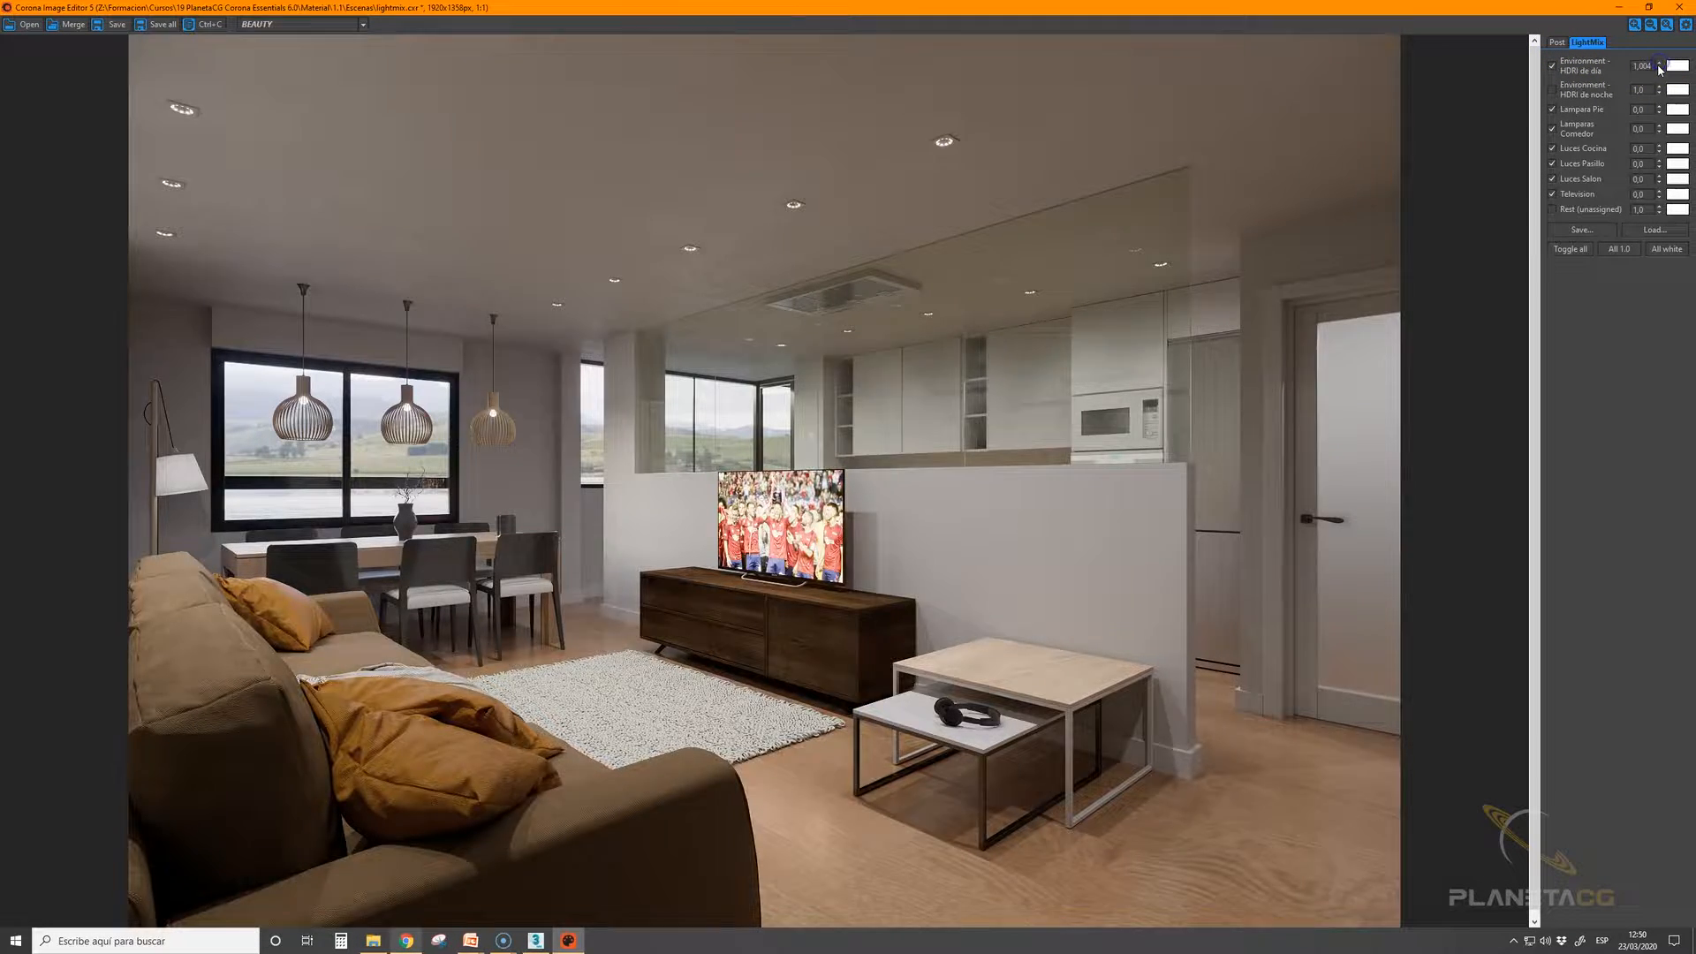
drag(1659, 69, 1659, 68)
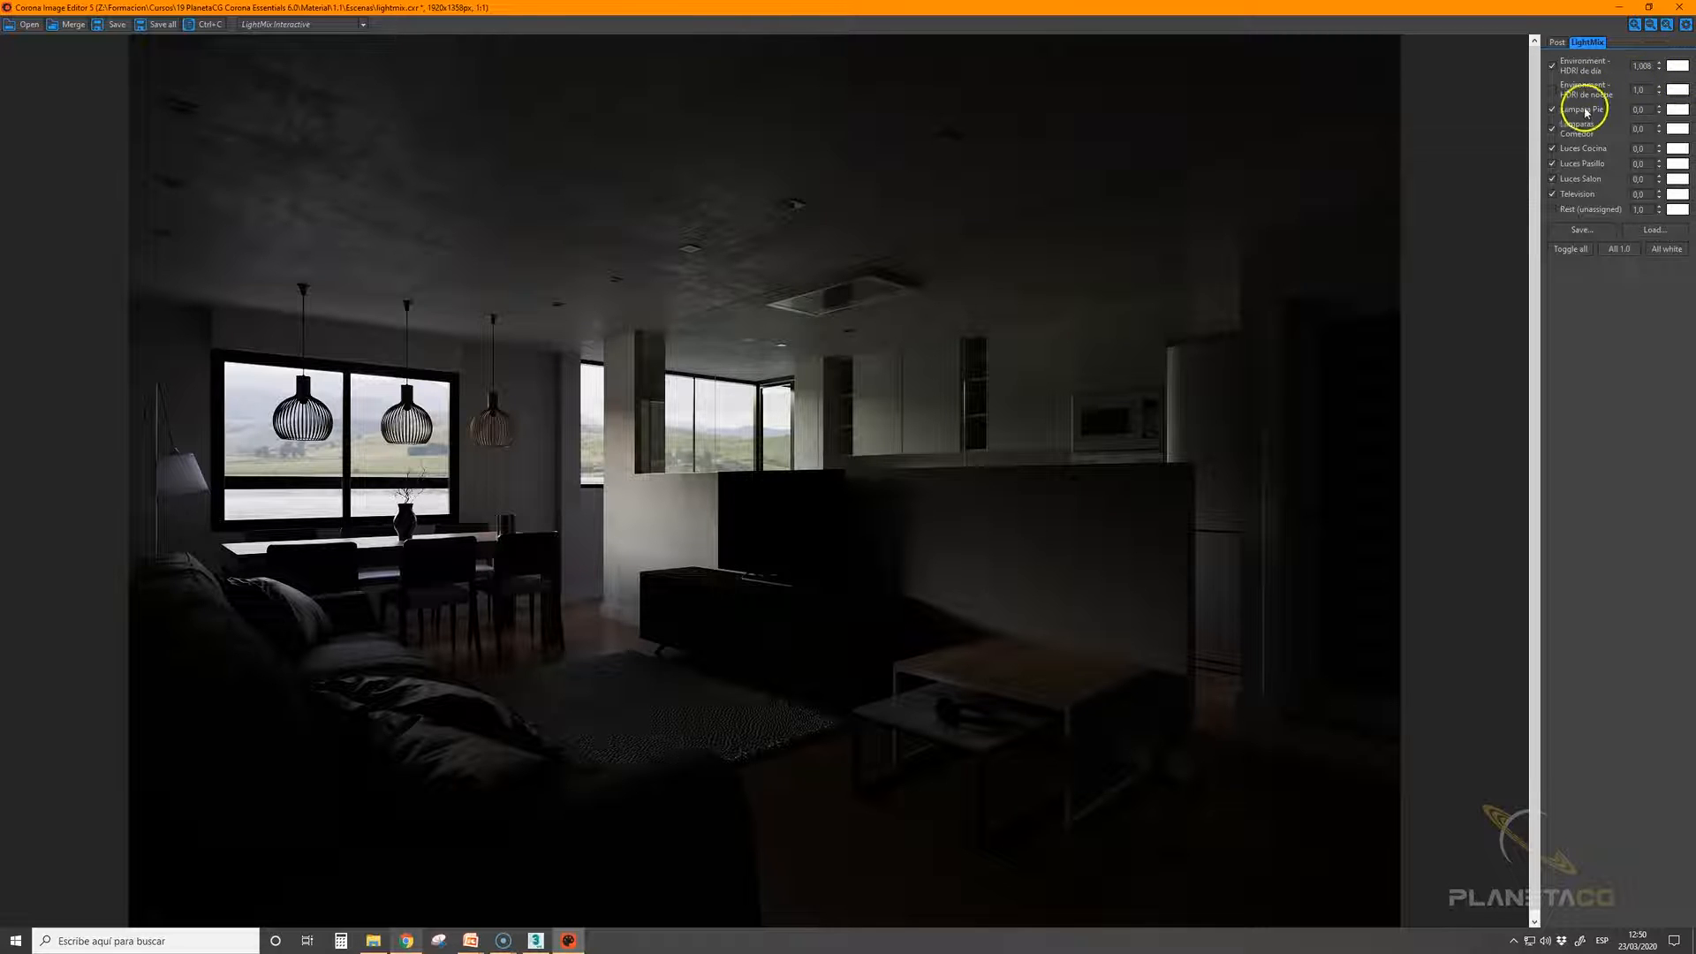
click(1657, 62)
drag(1657, 56, 1645, 413)
double_click(1642, 66)
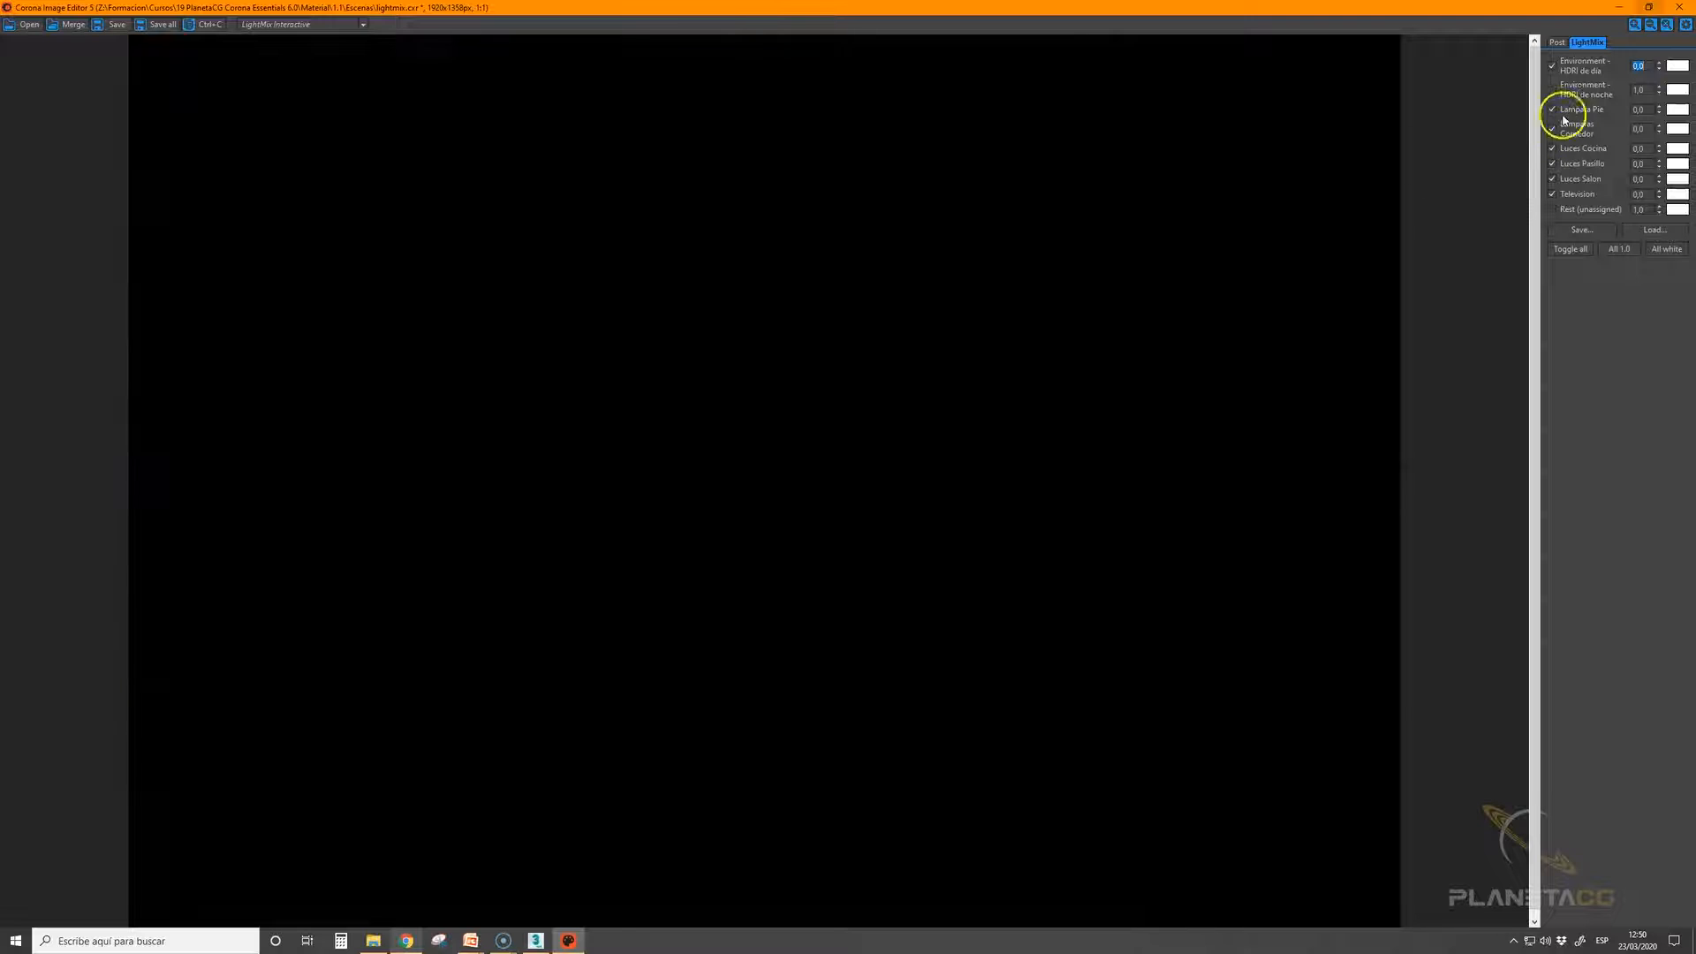
click(1552, 91)
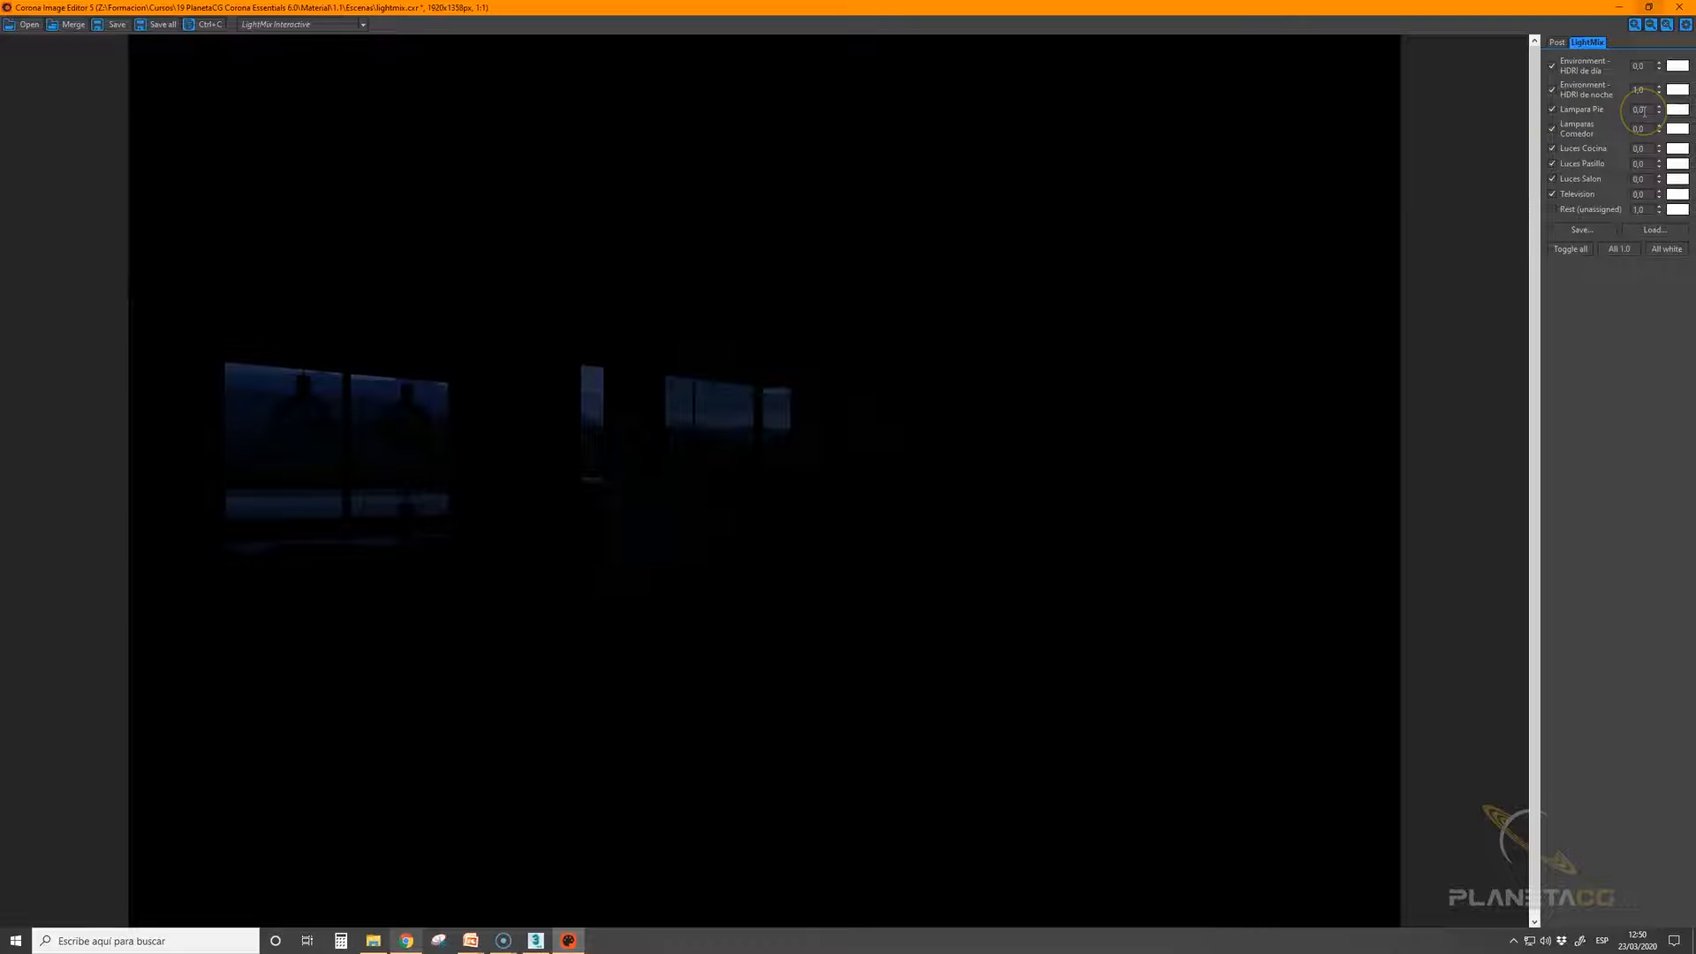
Turn on the hallway lights (Luces Pasillo) at intensity 1, then raise them to 2
click(1639, 163)
text(1)
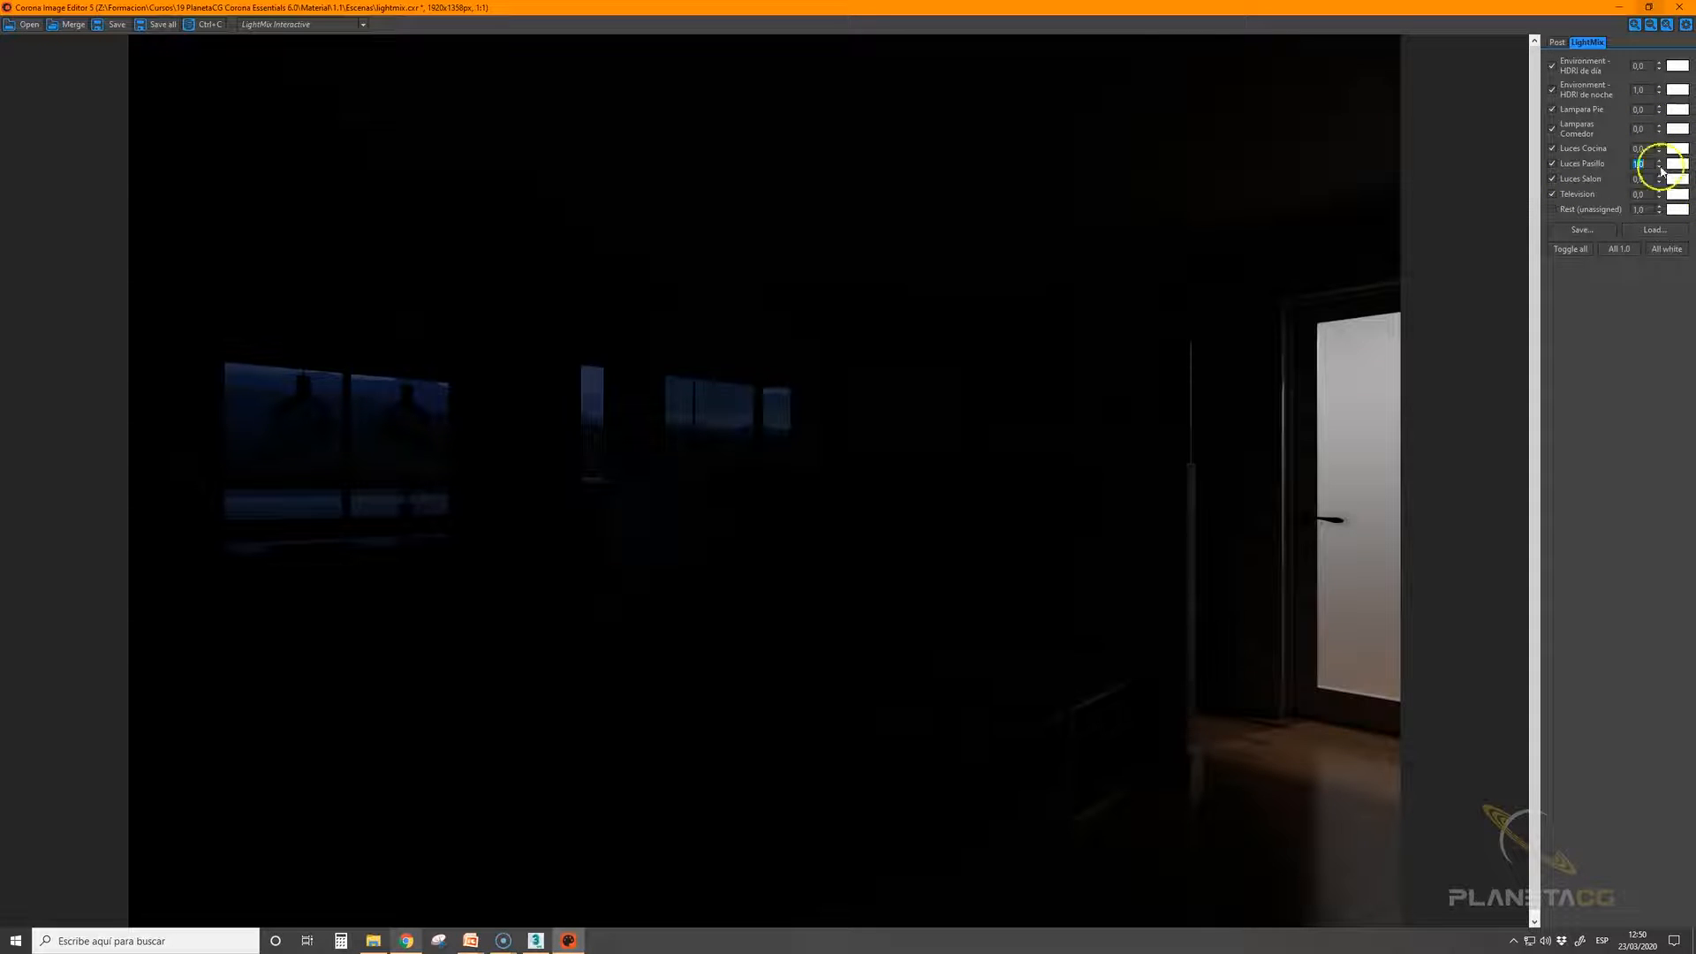
text(2)
key(Return)
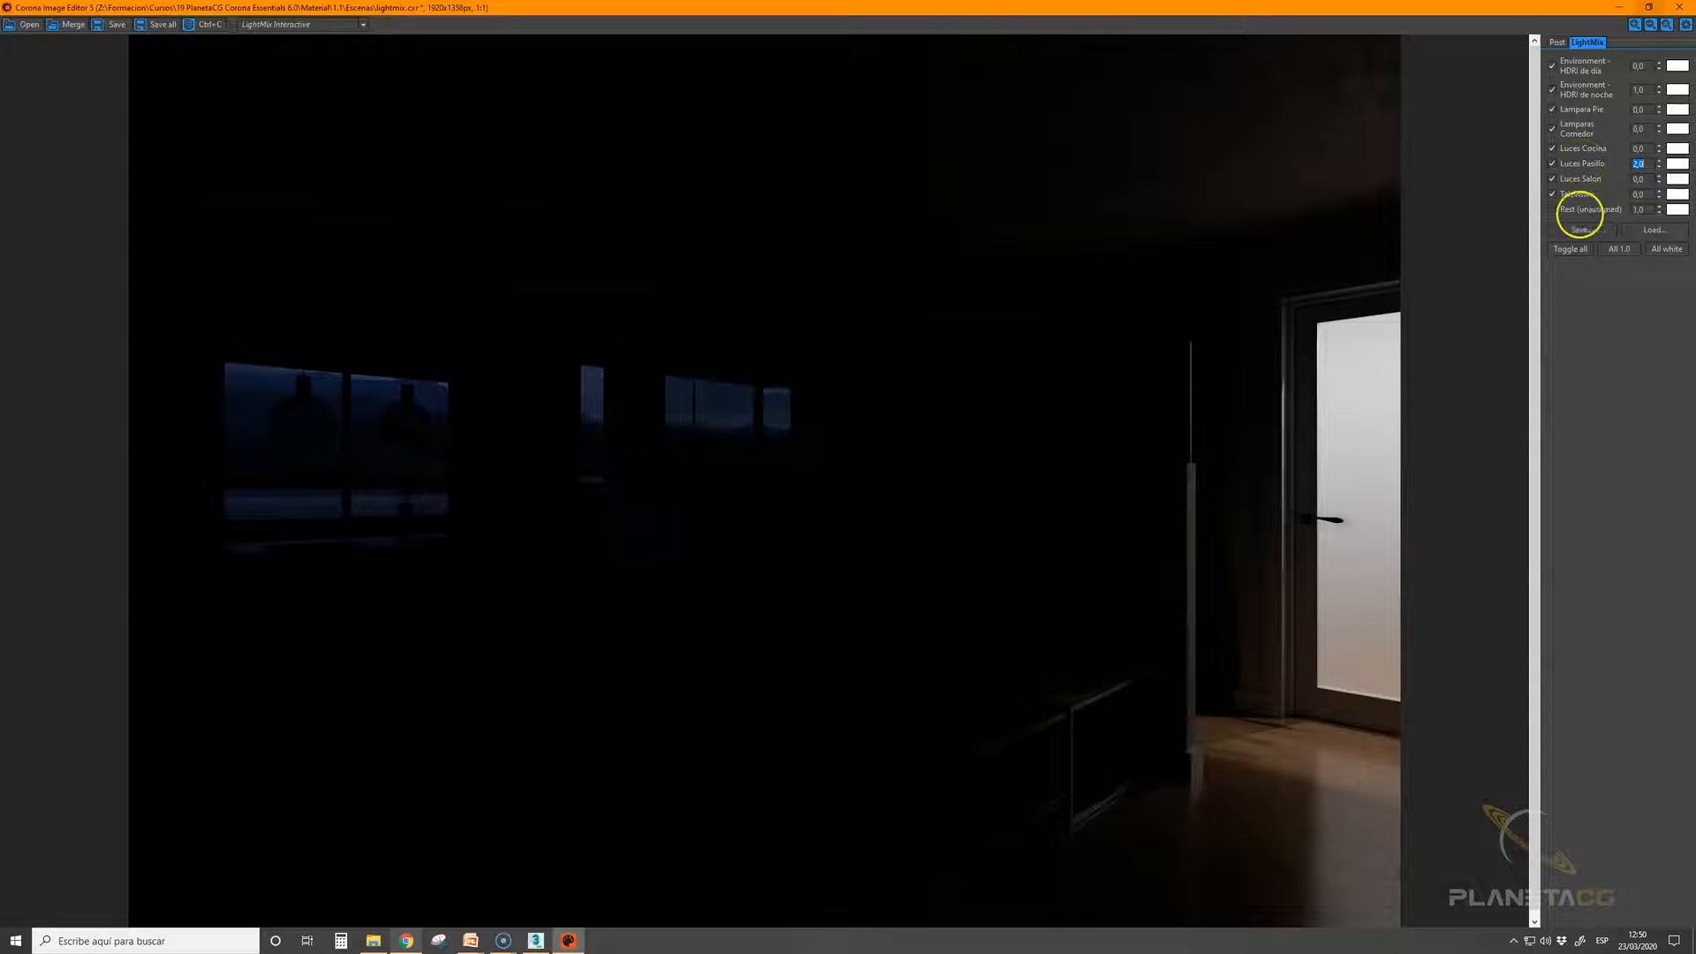
Try greenish tints for the Luces Pasillo light colour and settle on a yellow
click(1677, 164)
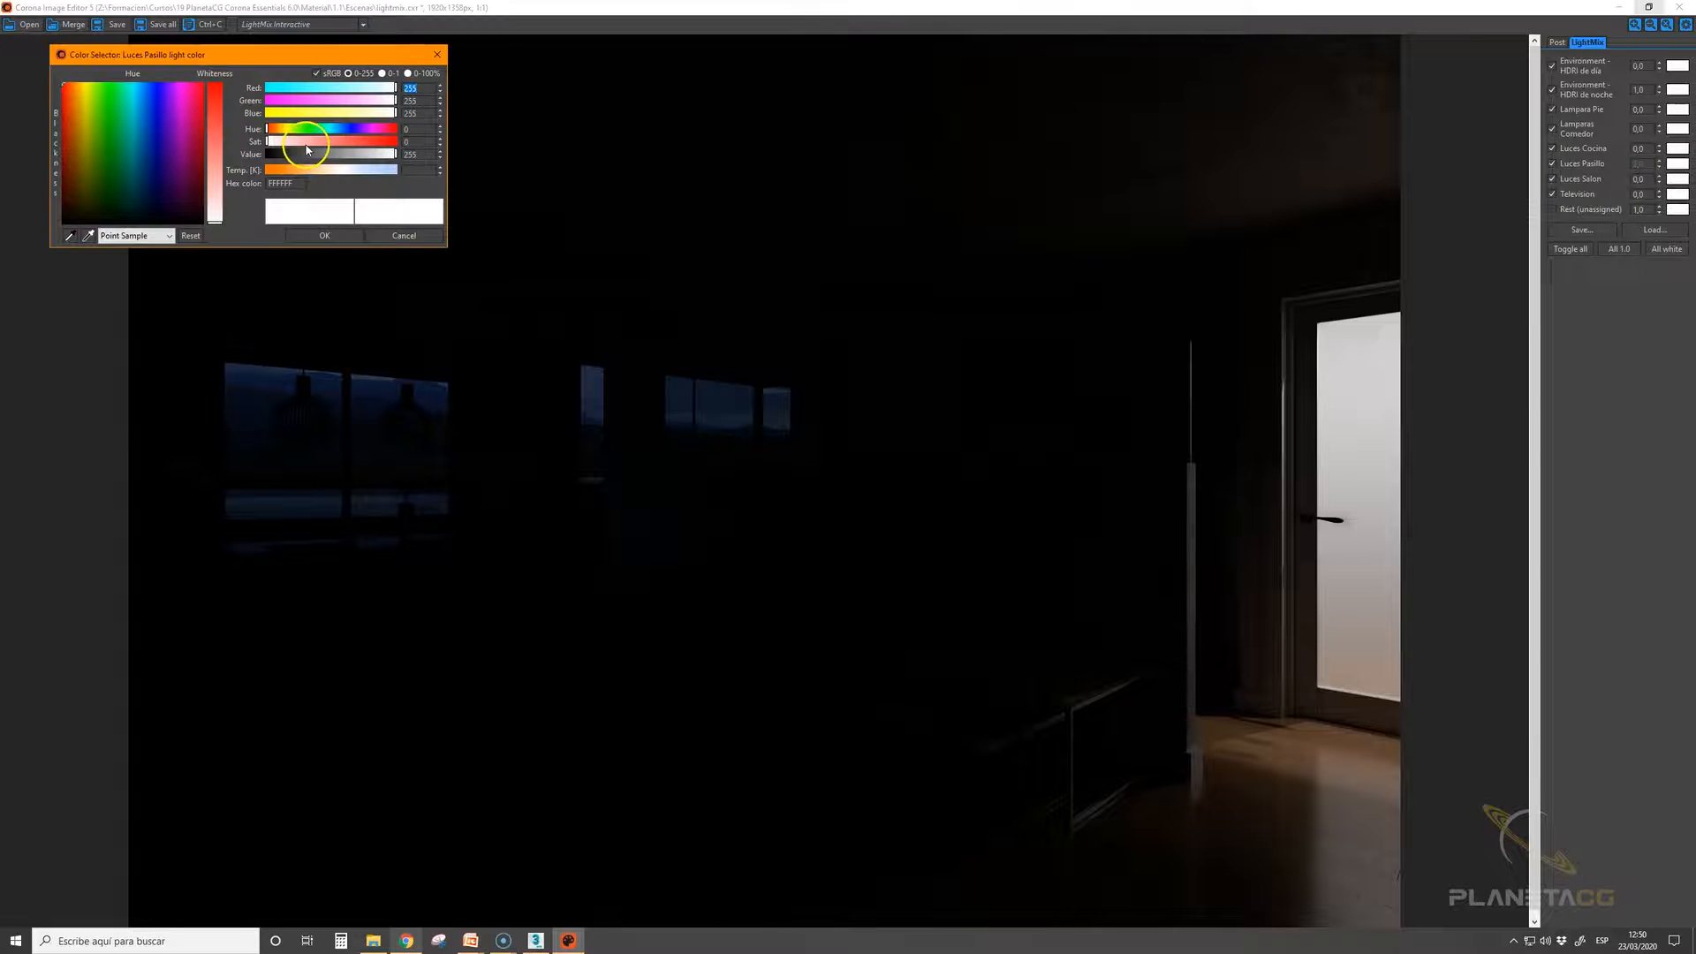
click(310, 114)
click(311, 130)
drag(311, 130, 302, 133)
click(368, 88)
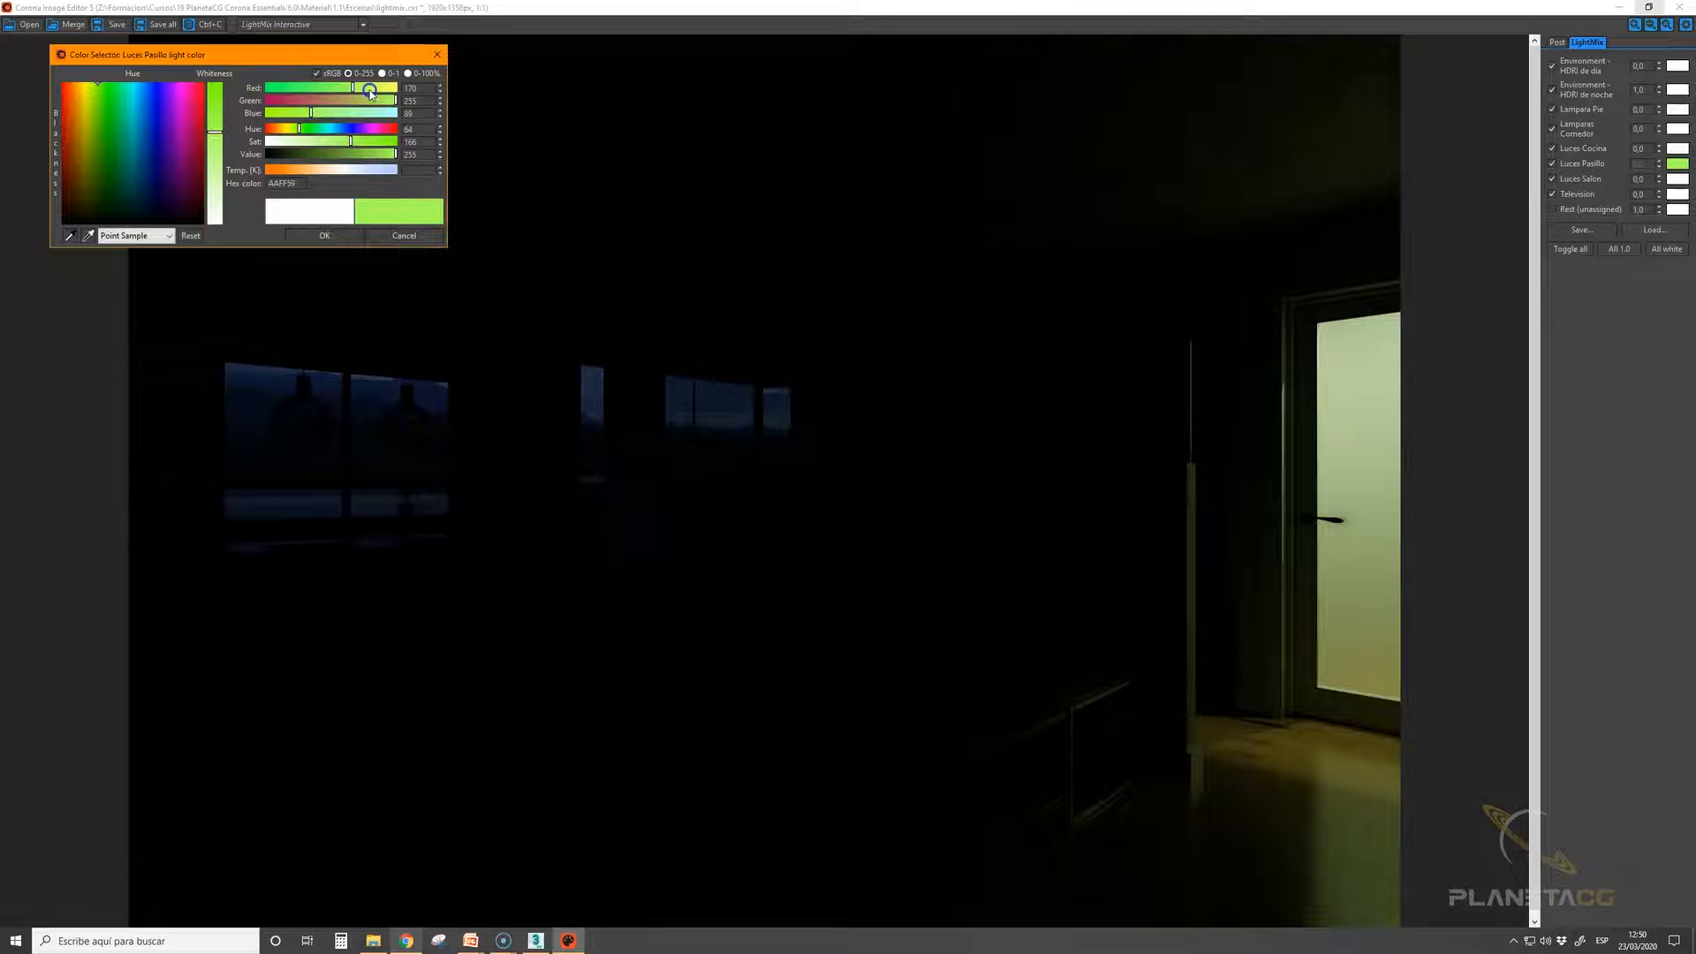
click(373, 90)
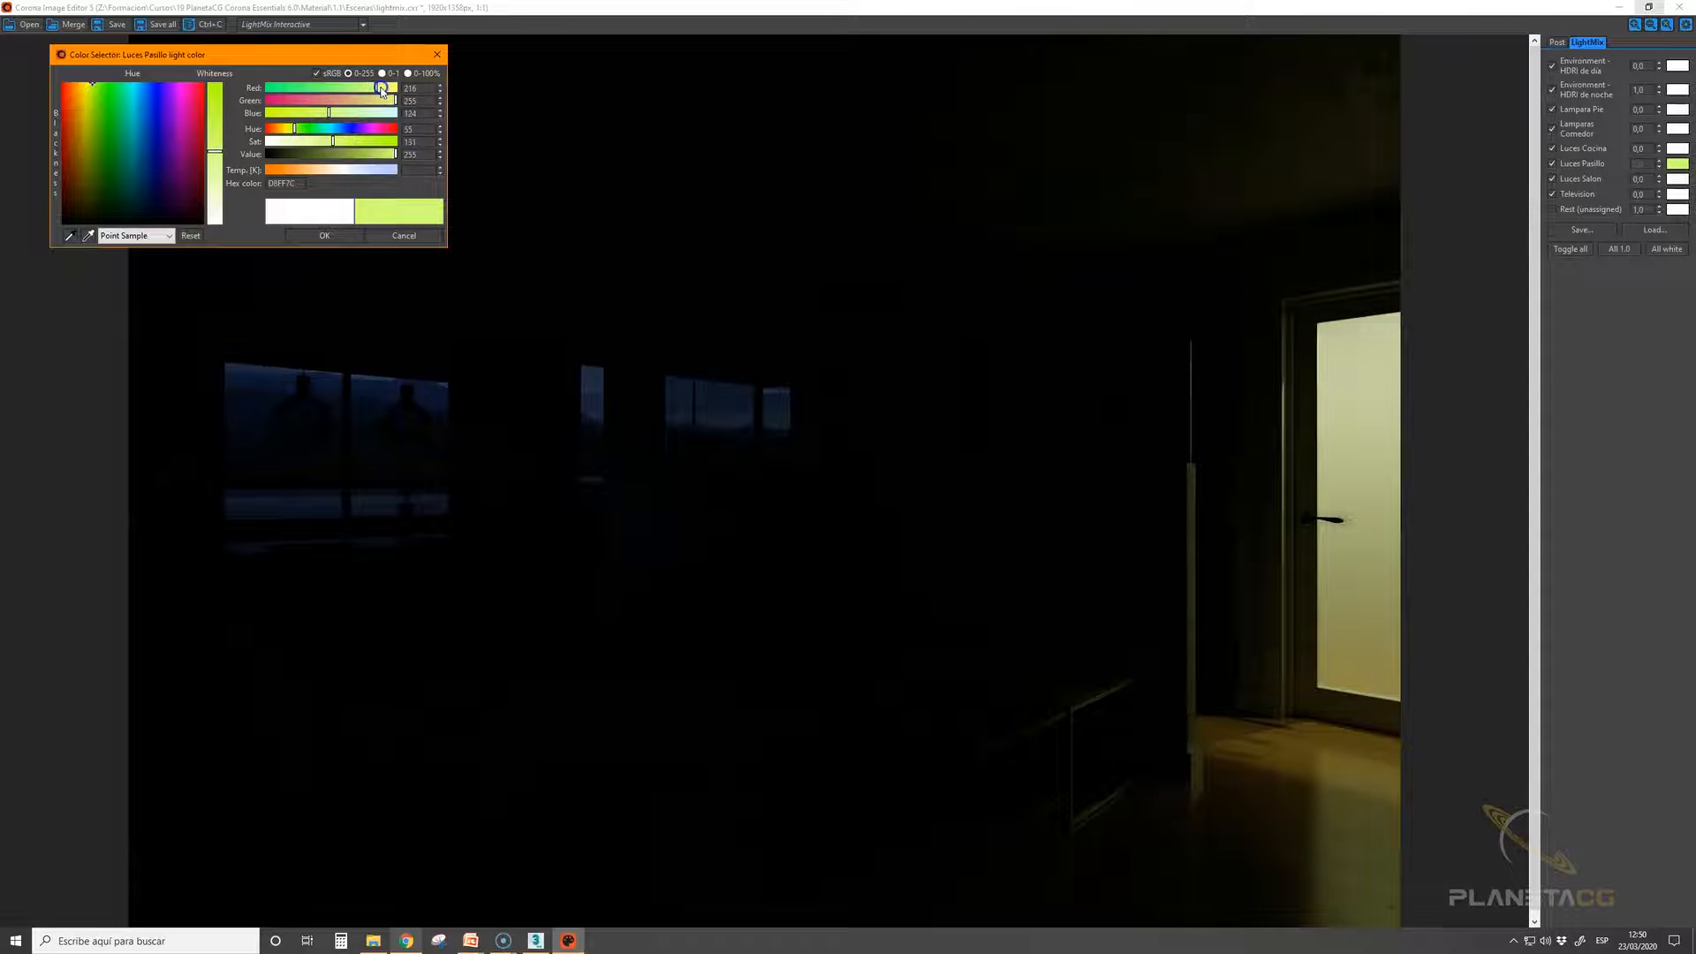
drag(345, 142, 321, 139)
click(298, 126)
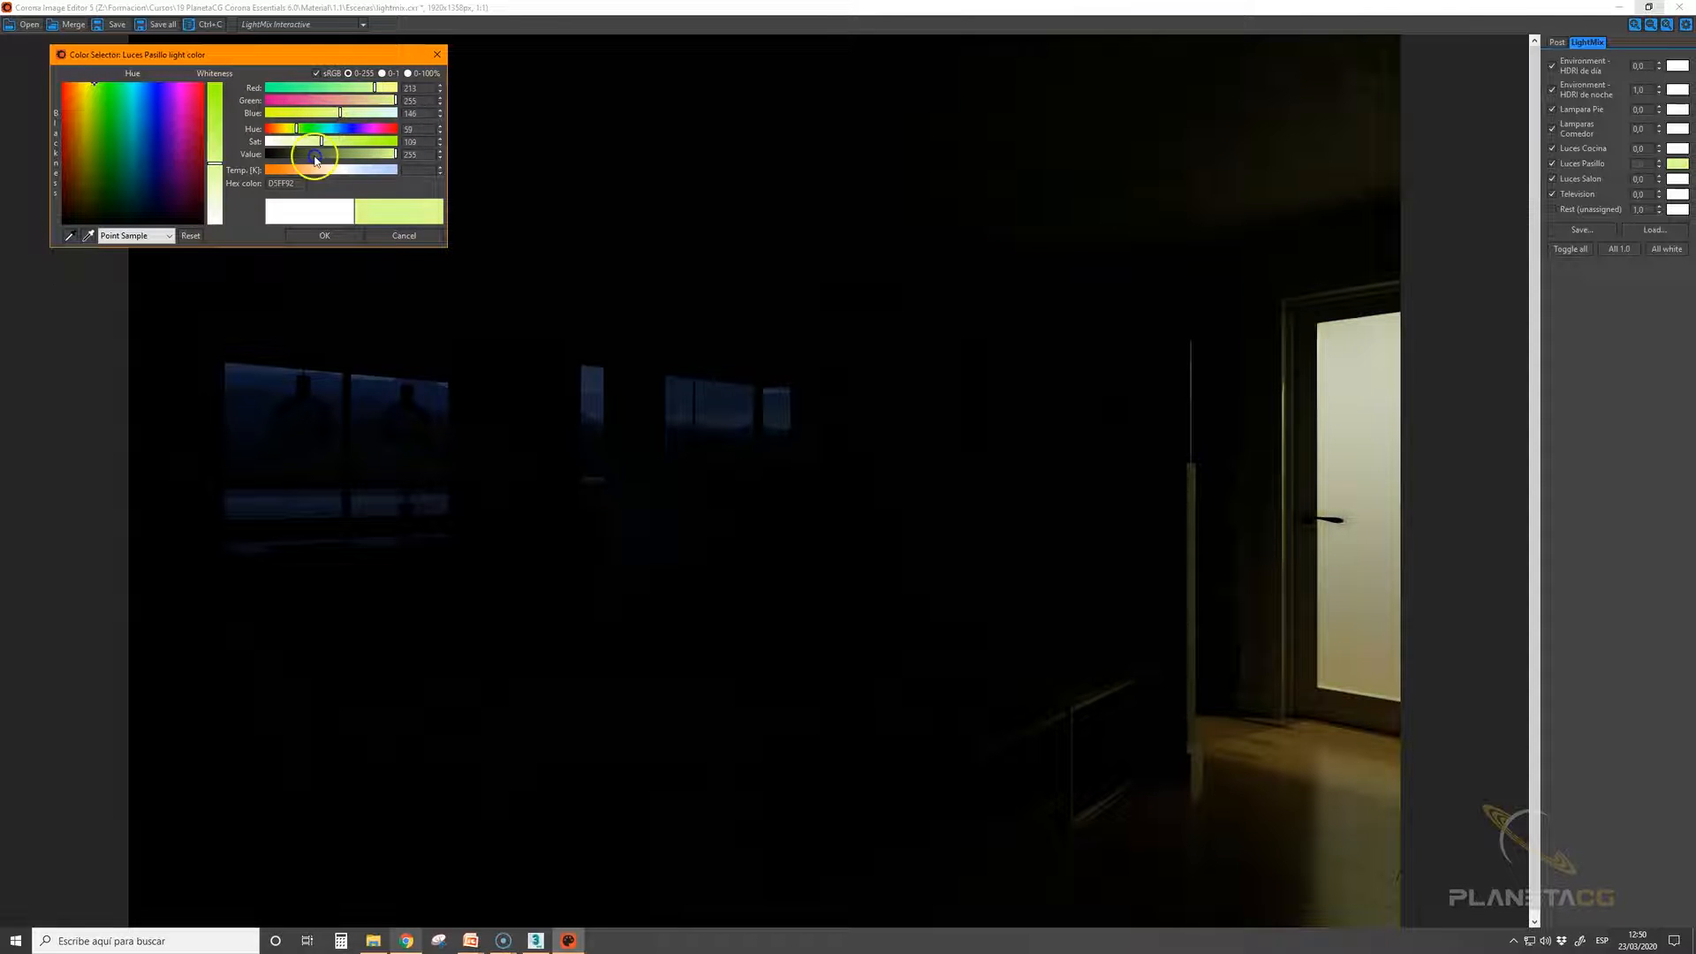
click(305, 113)
click(321, 235)
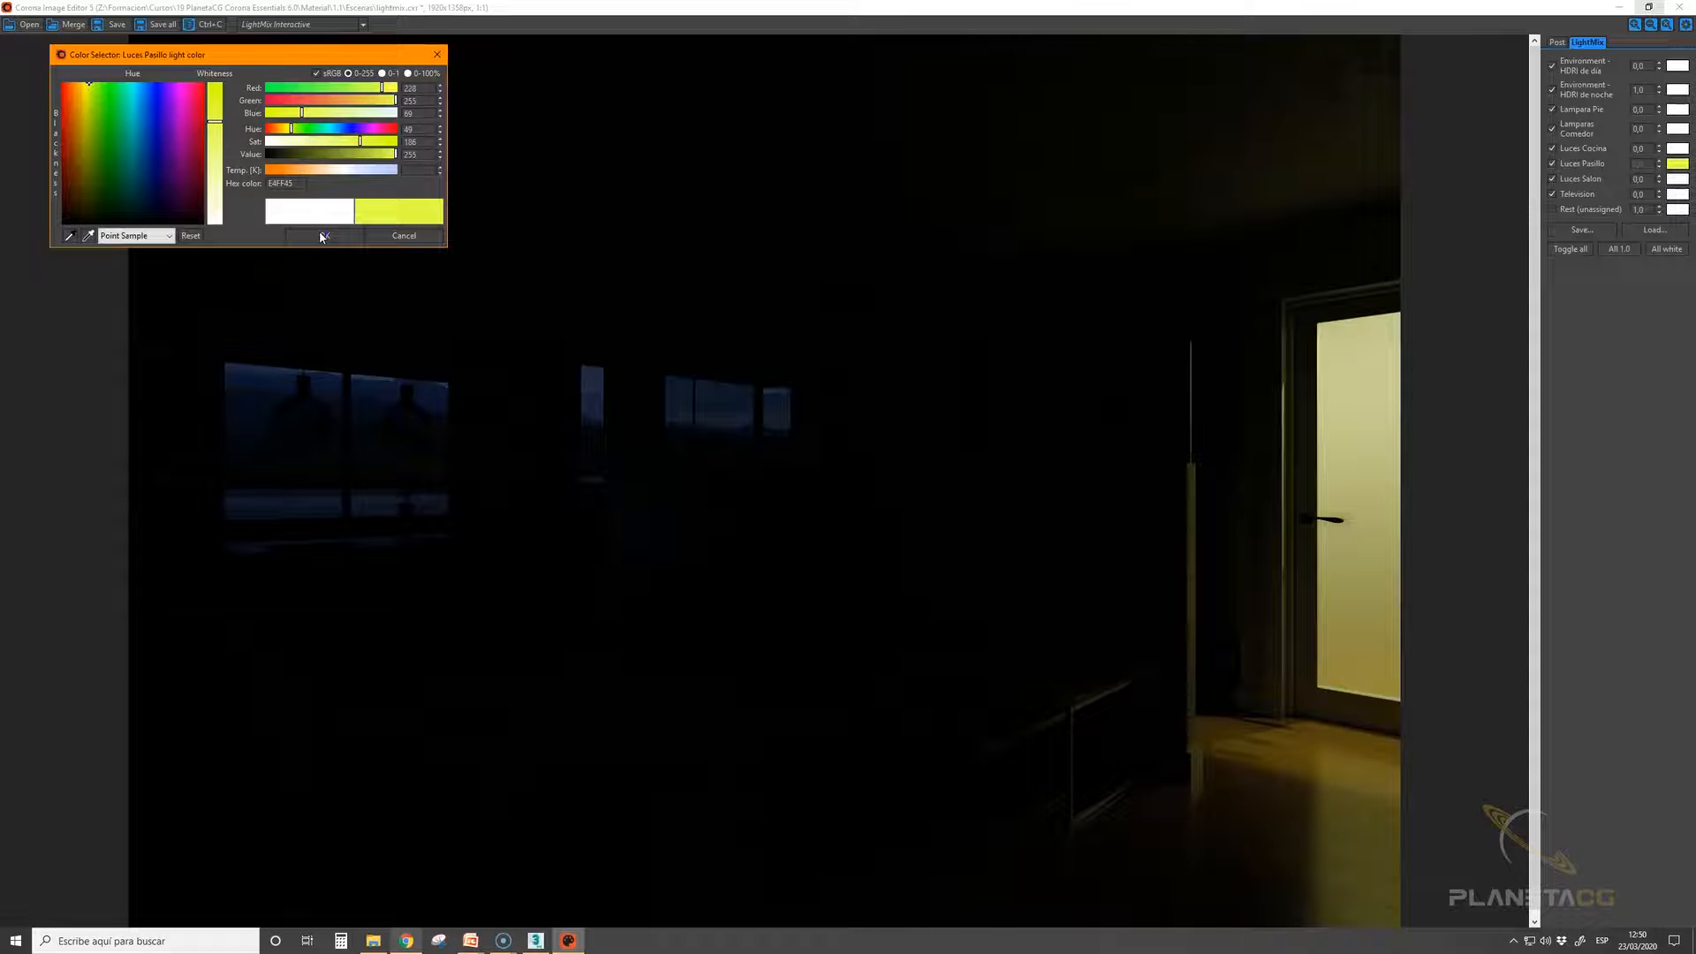
click(307, 113)
click(321, 237)
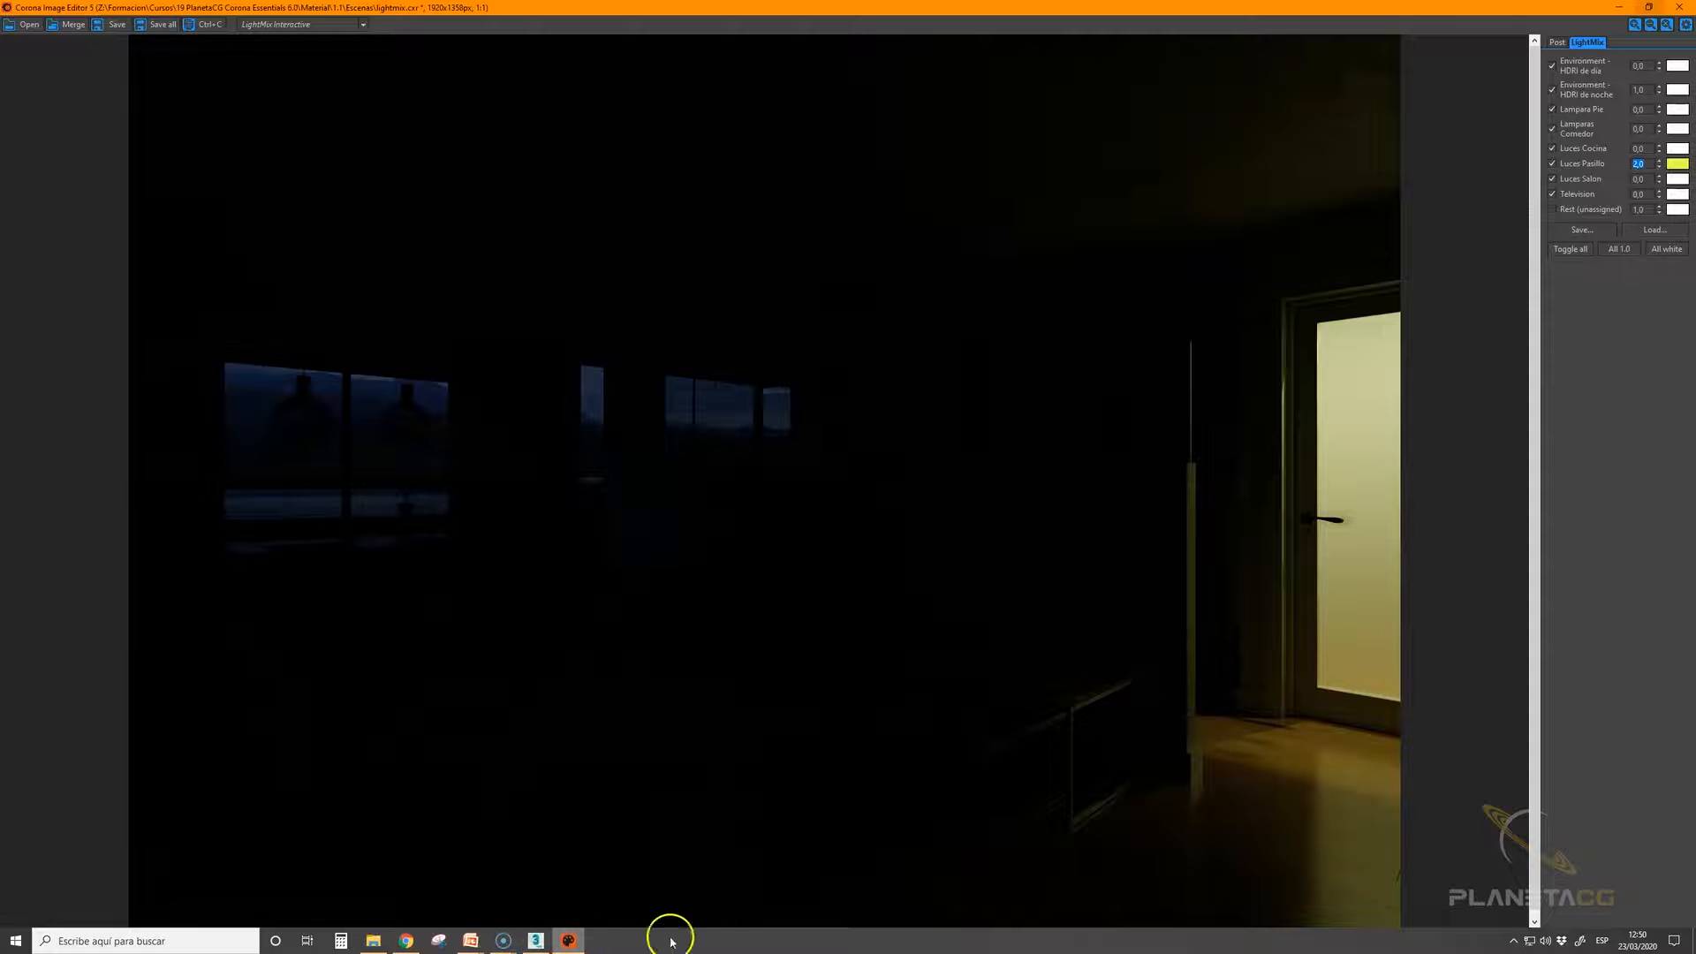
Set the Luces Salon intensity to 1 and the Television intensity to 0.3
click(1638, 179)
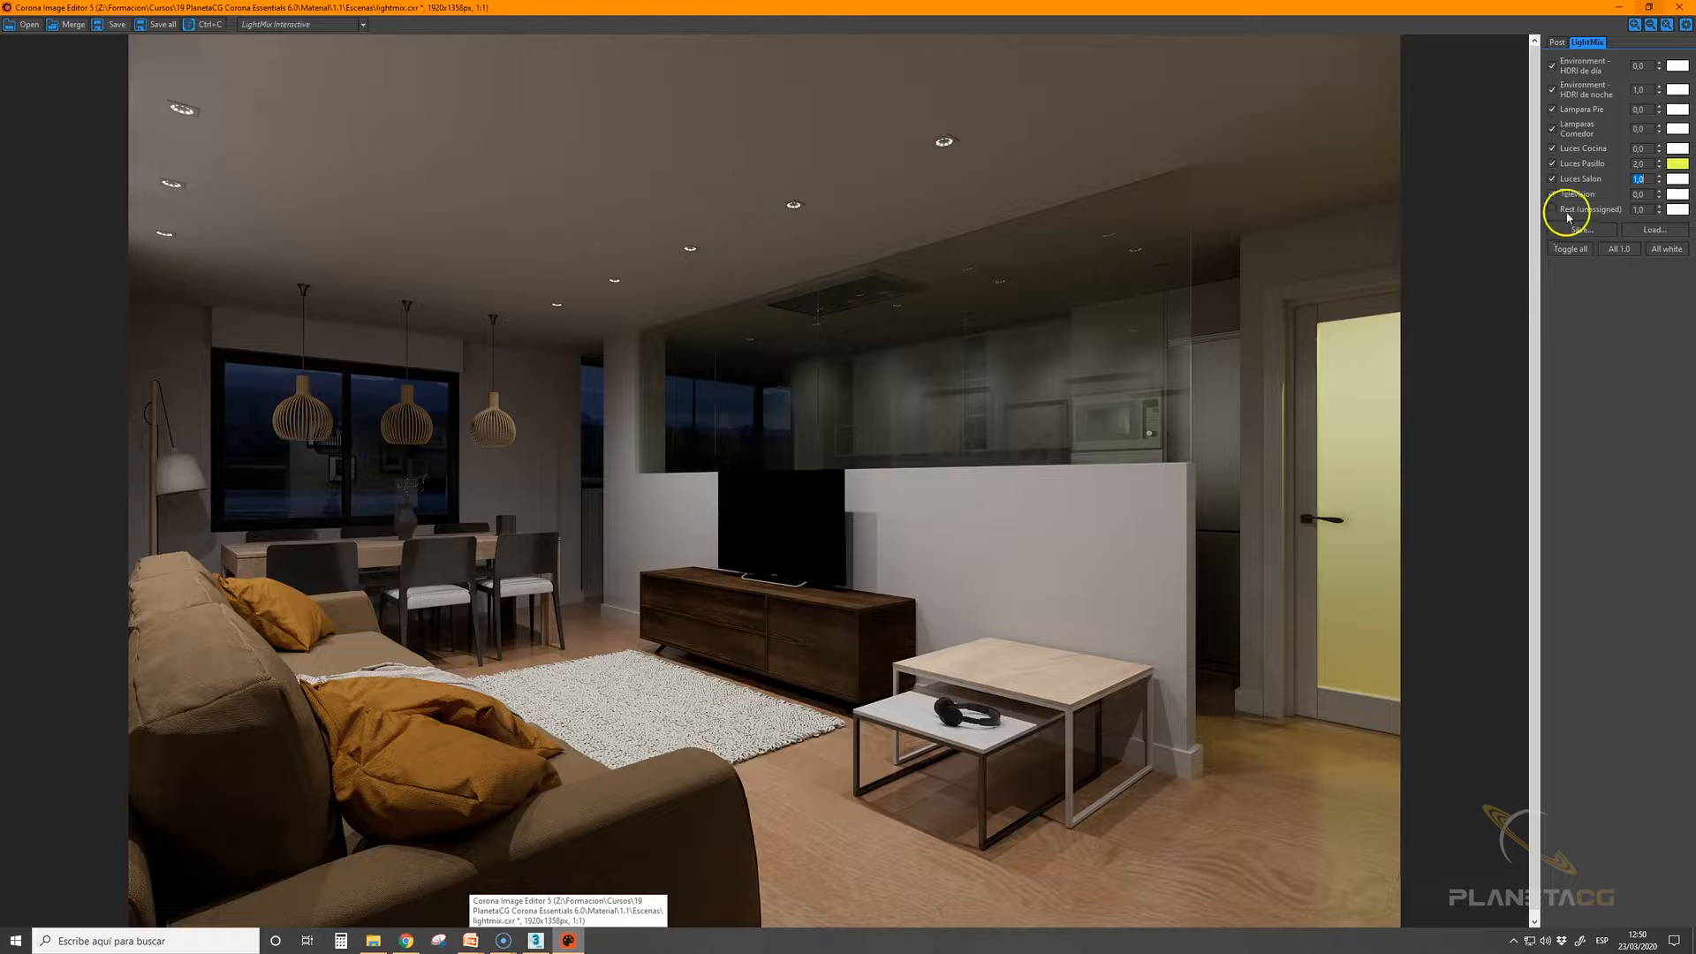
double_click(1640, 194)
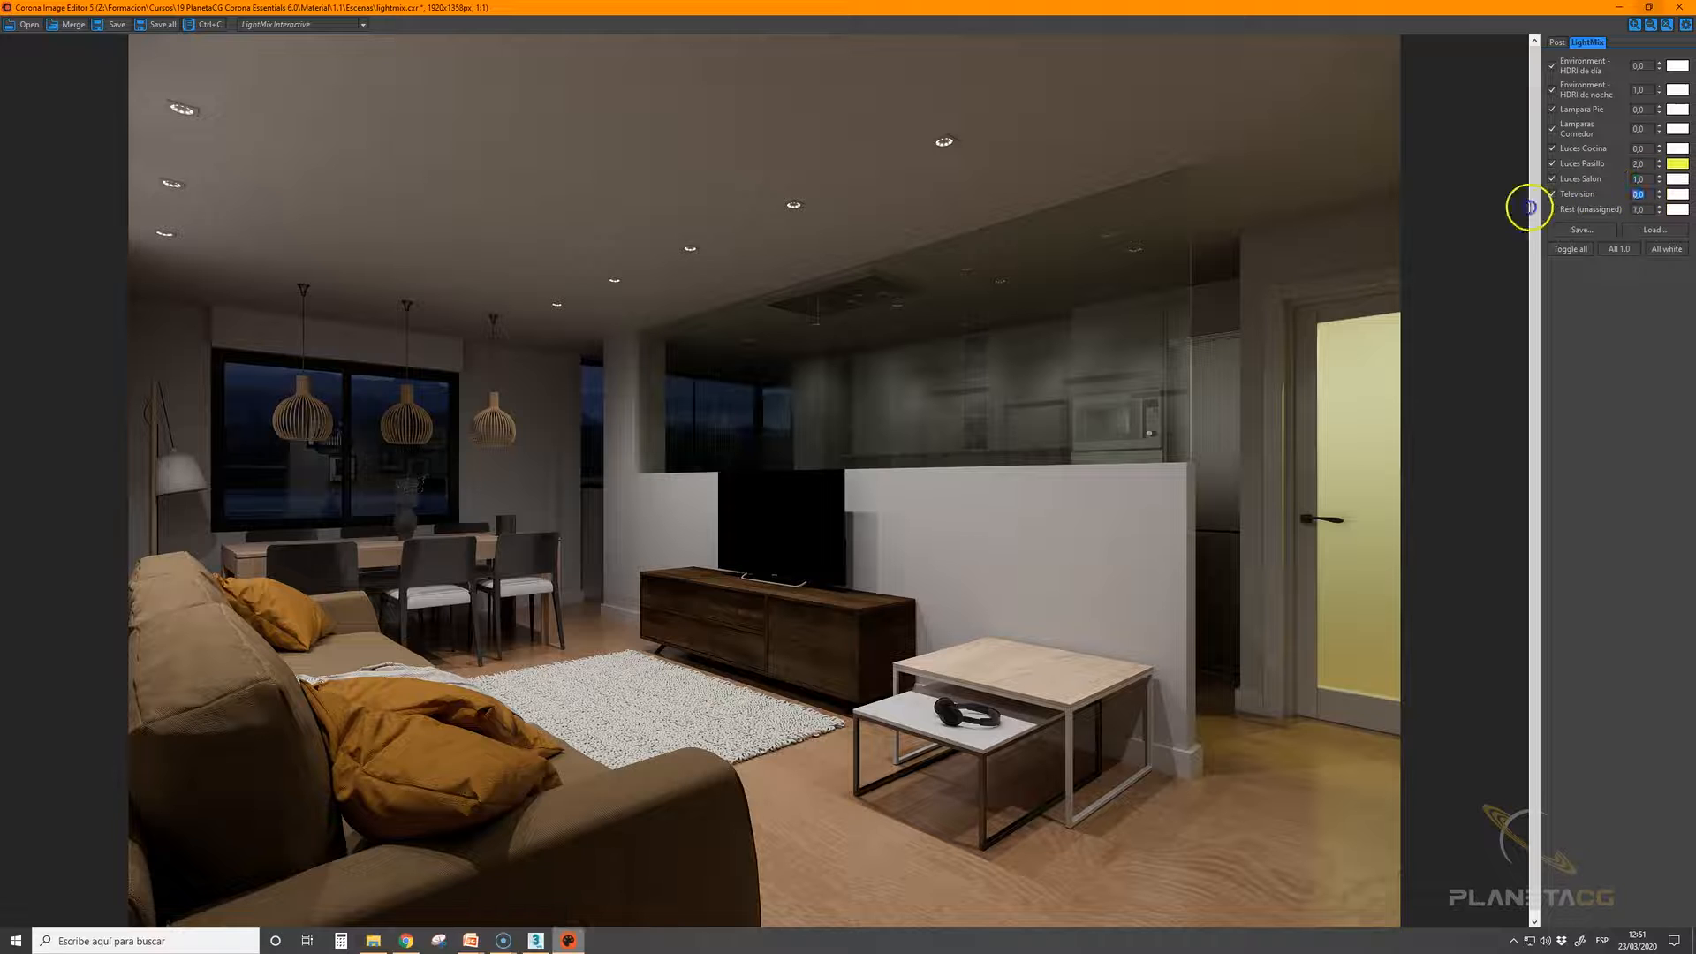
text(1)
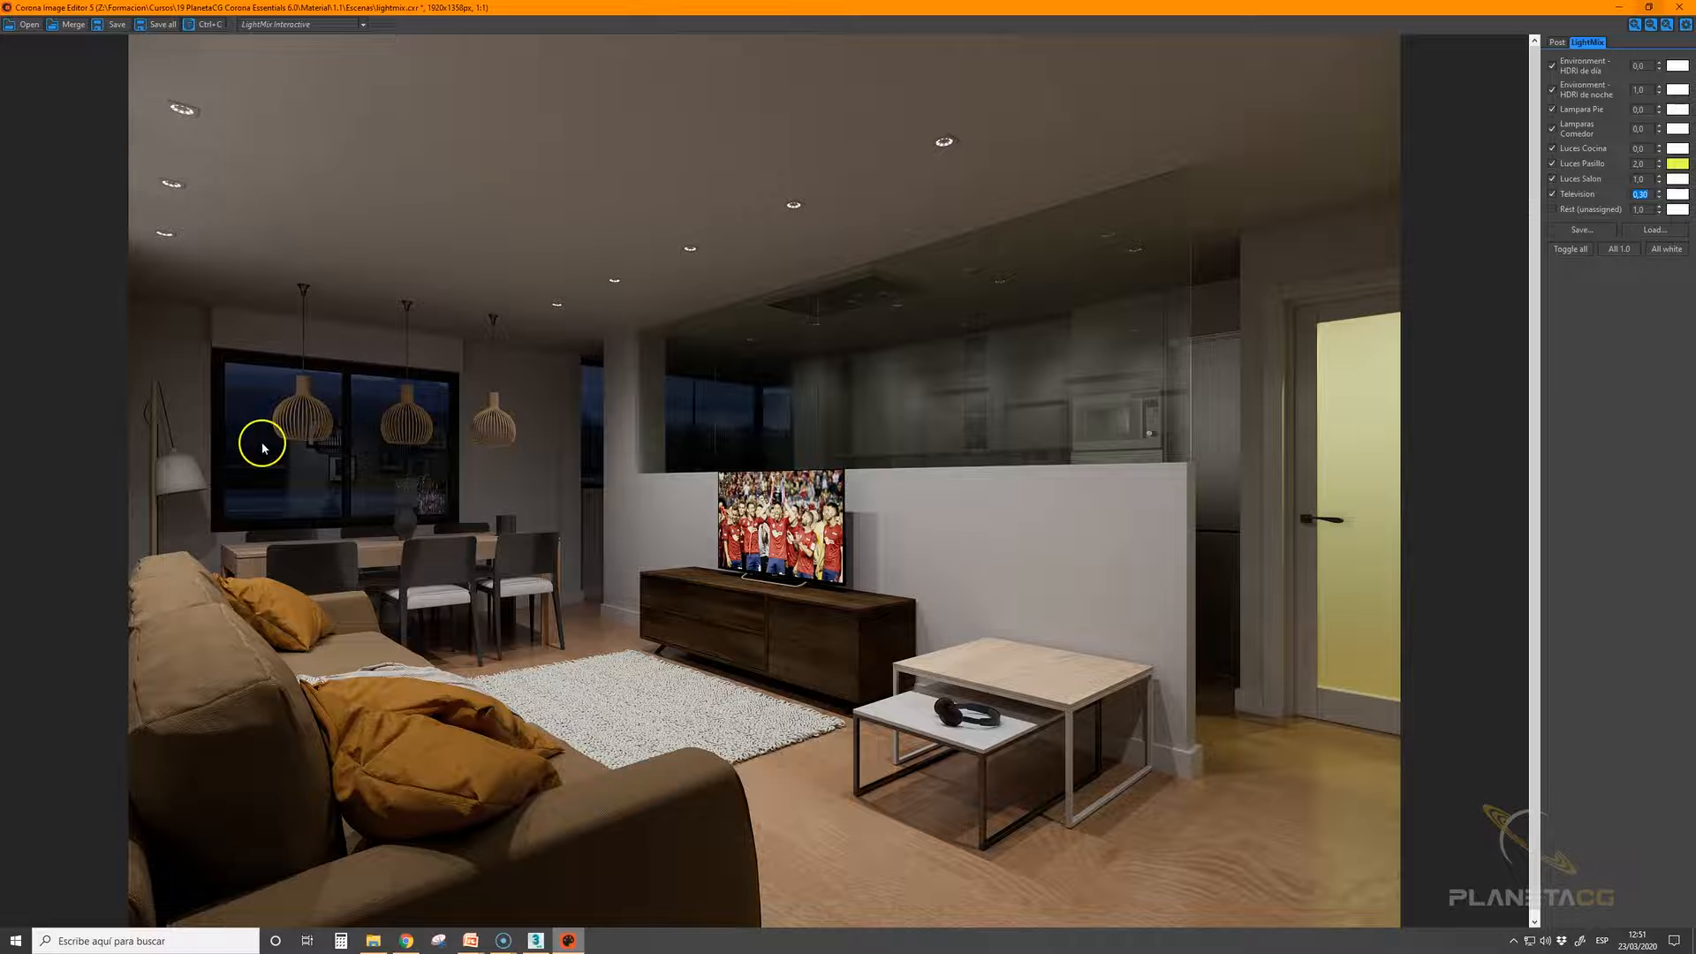
Set the floor lamp (Lampara Pie) to intensity 3 and give its light a yellow colour
double_click(1635, 110)
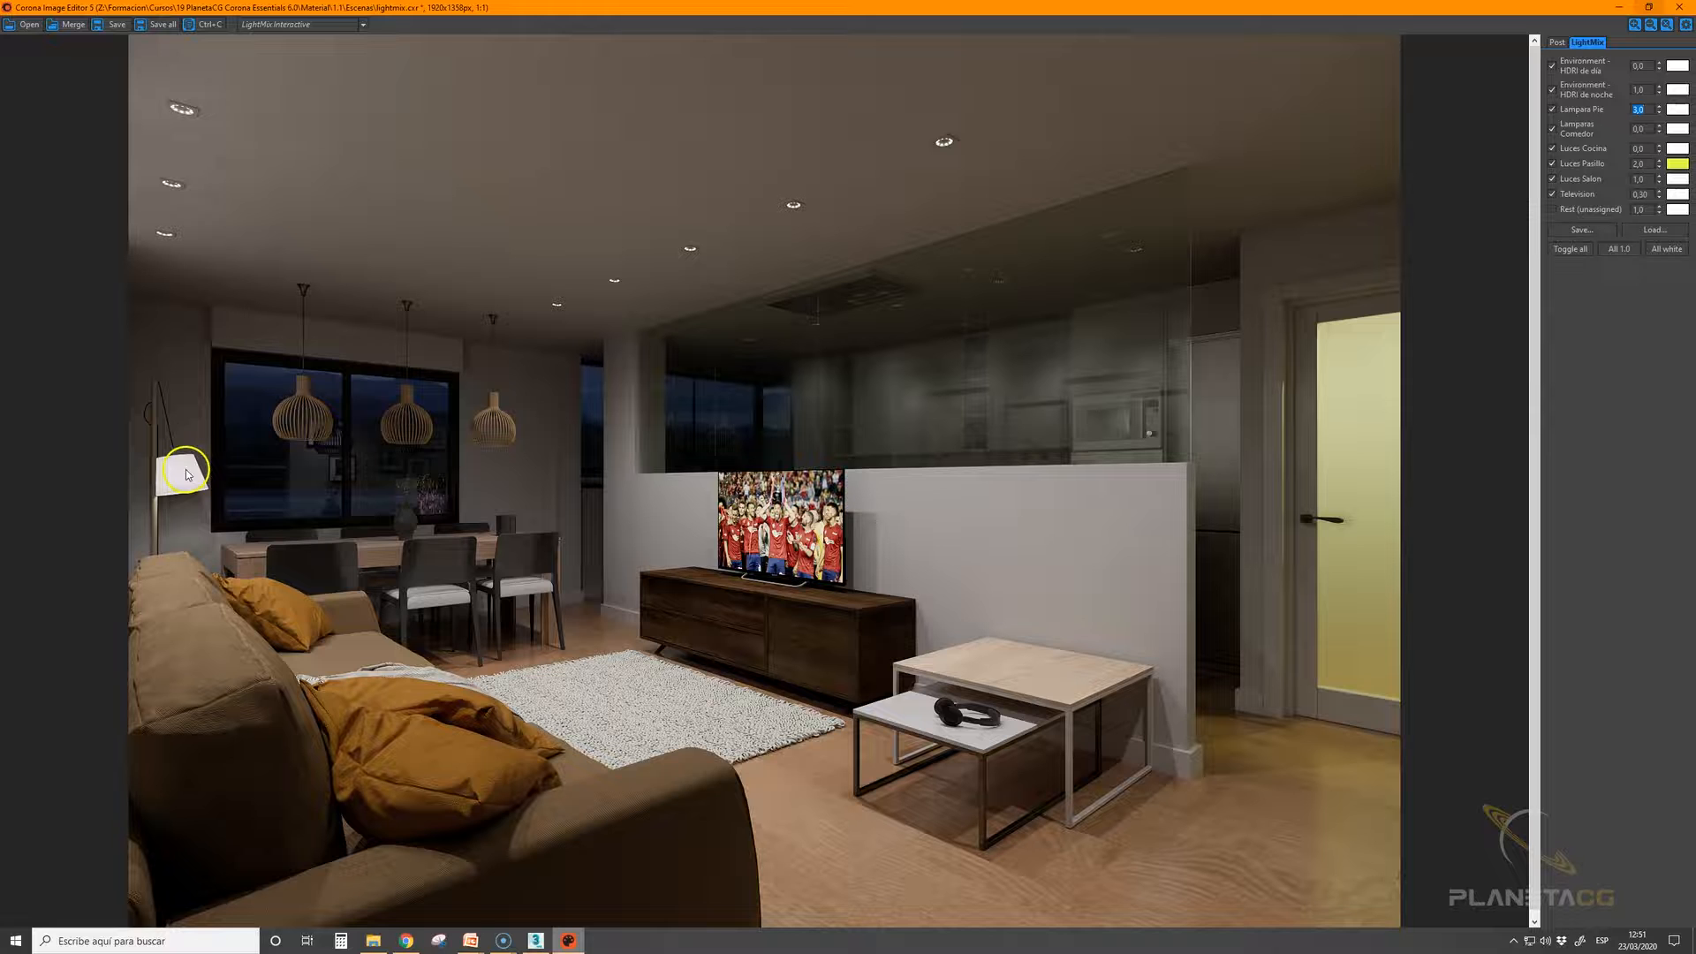
click(1676, 109)
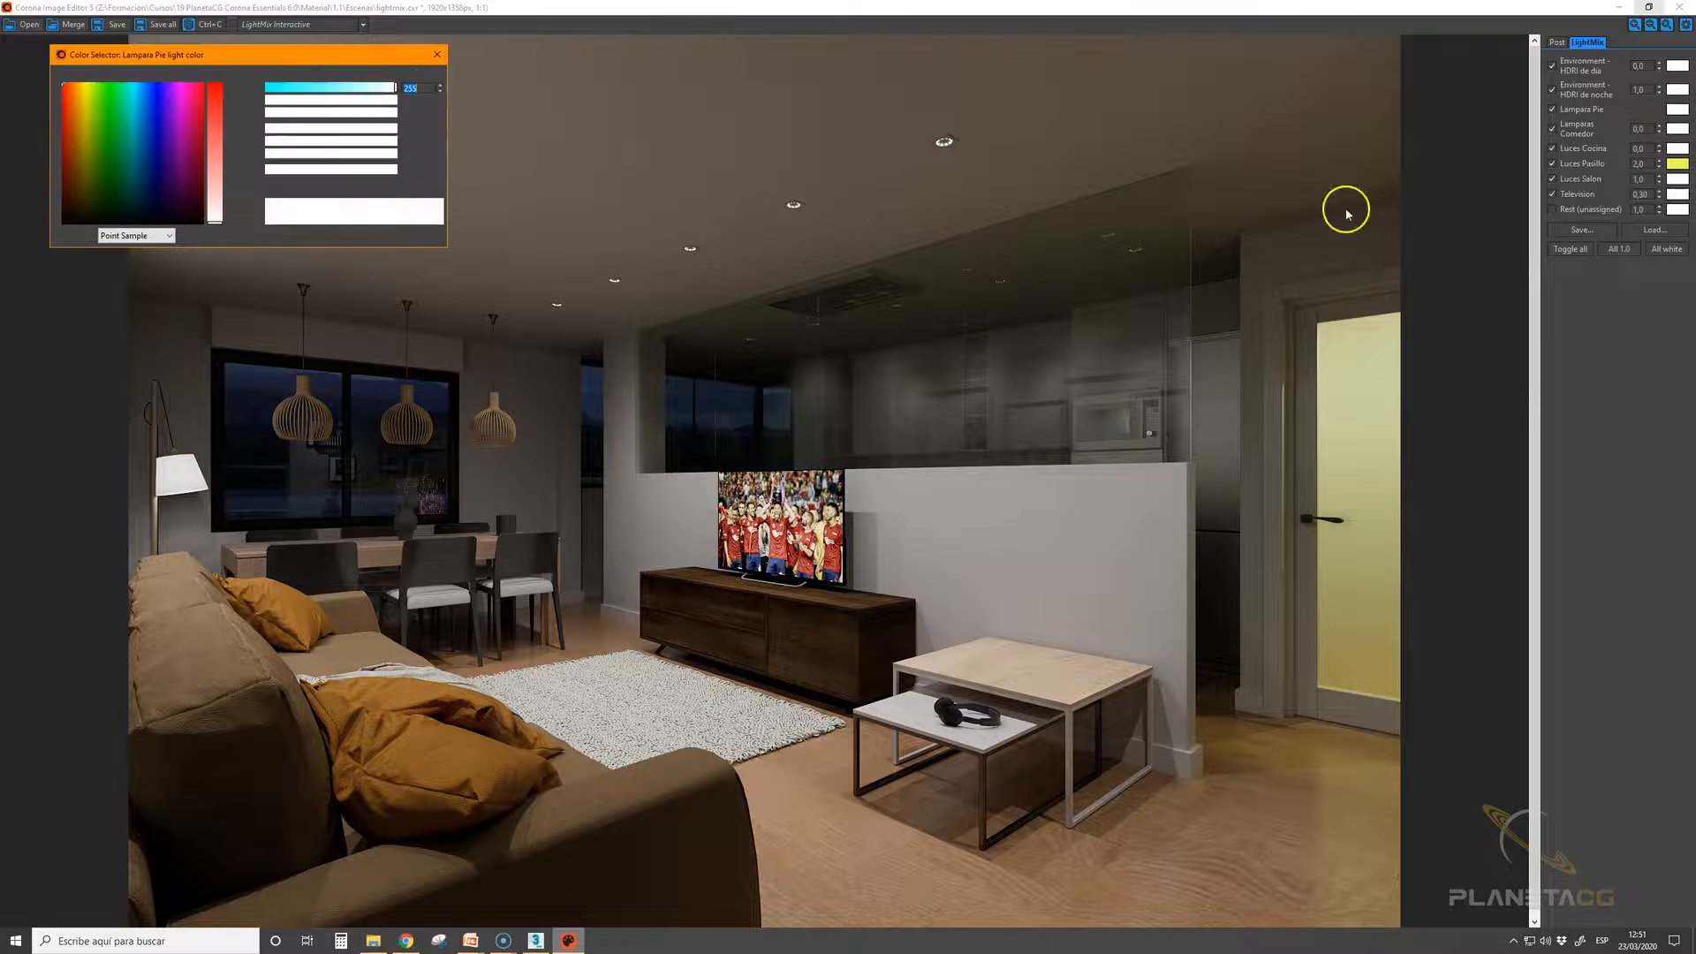
click(287, 129)
click(362, 141)
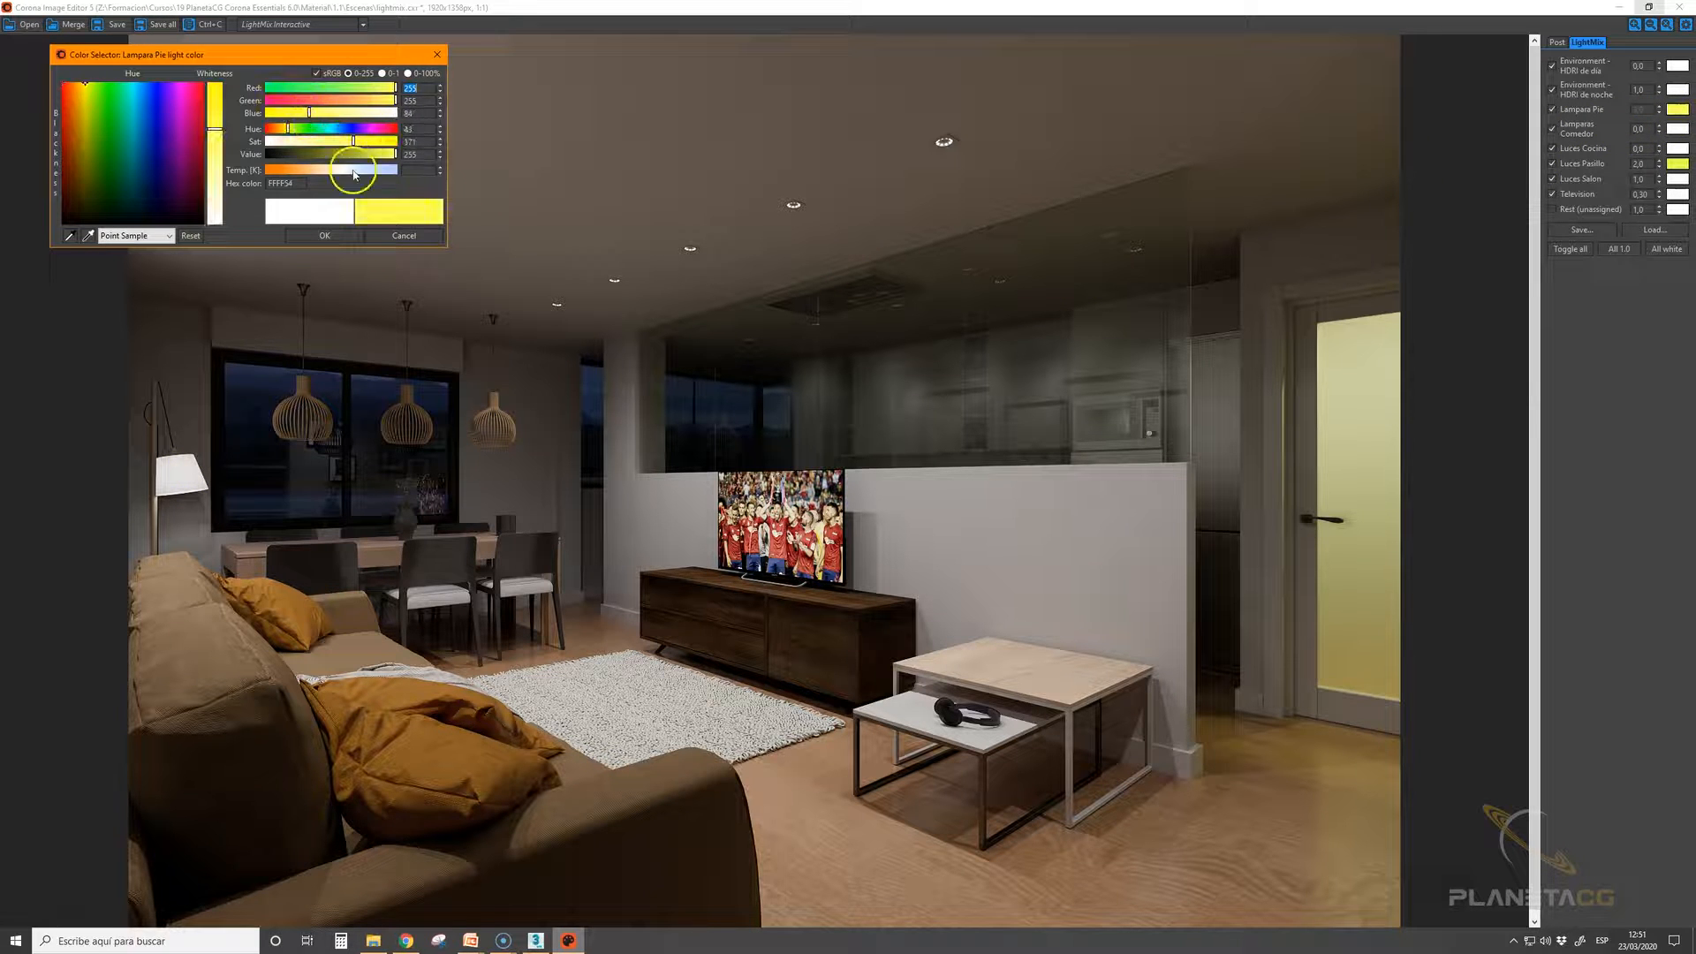
click(331, 235)
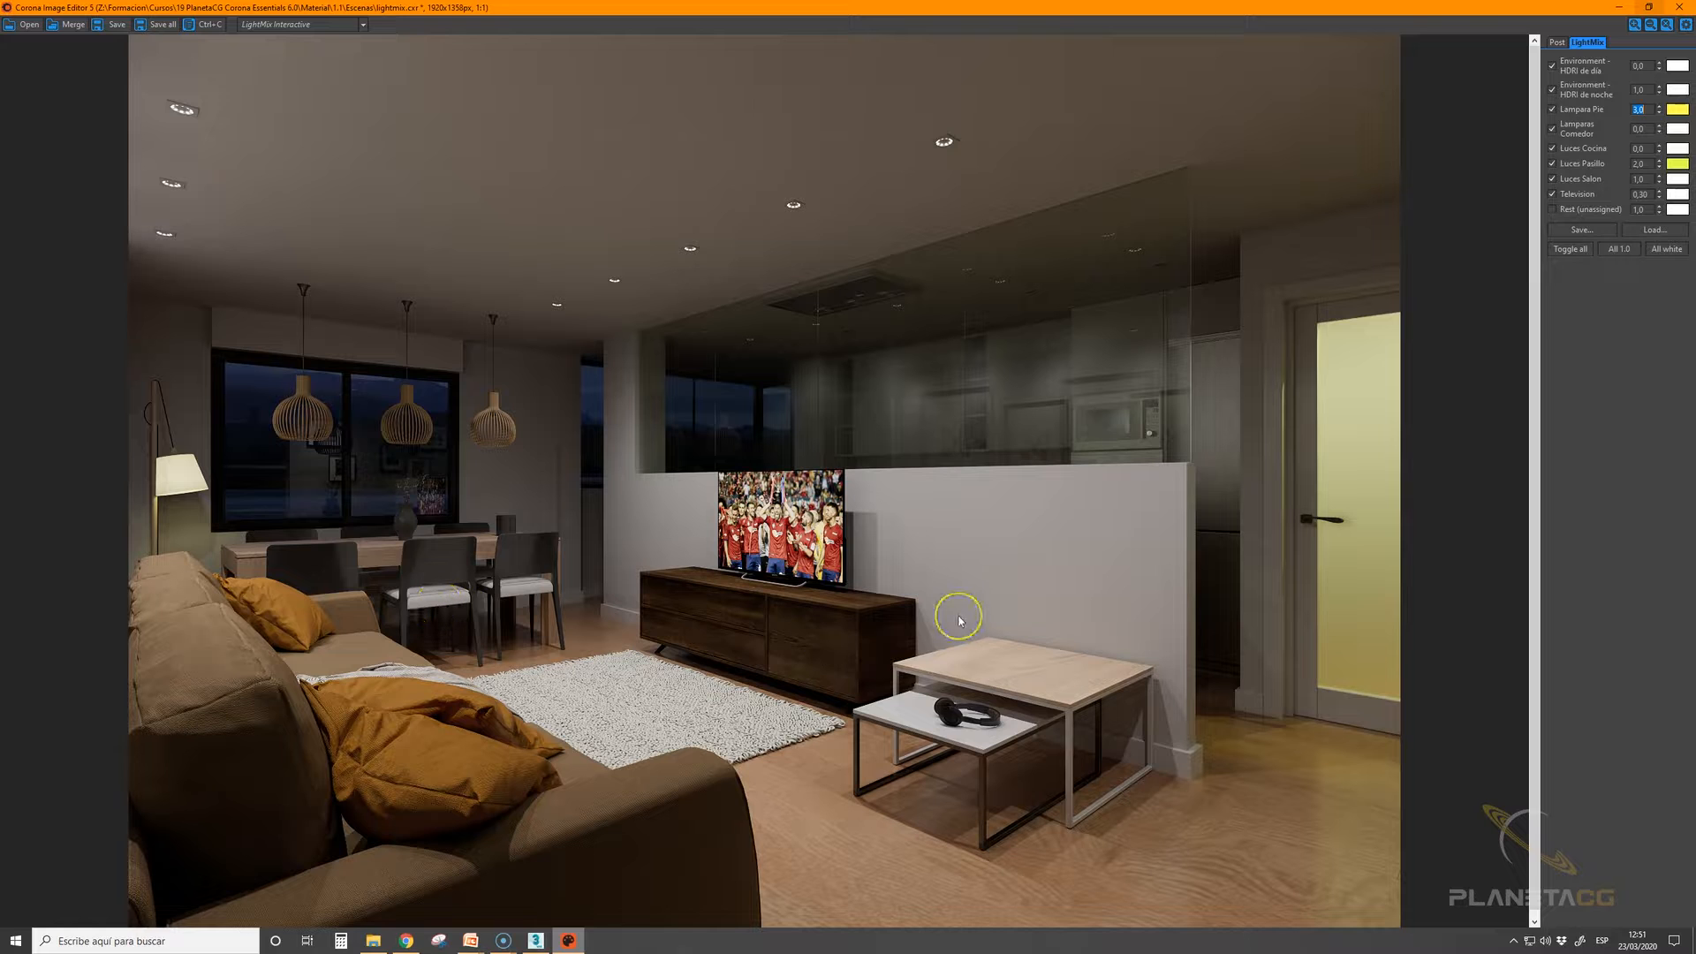
Load the daytime LightMix settings from luz_dia.conf in the Escenas folder
click(1647, 230)
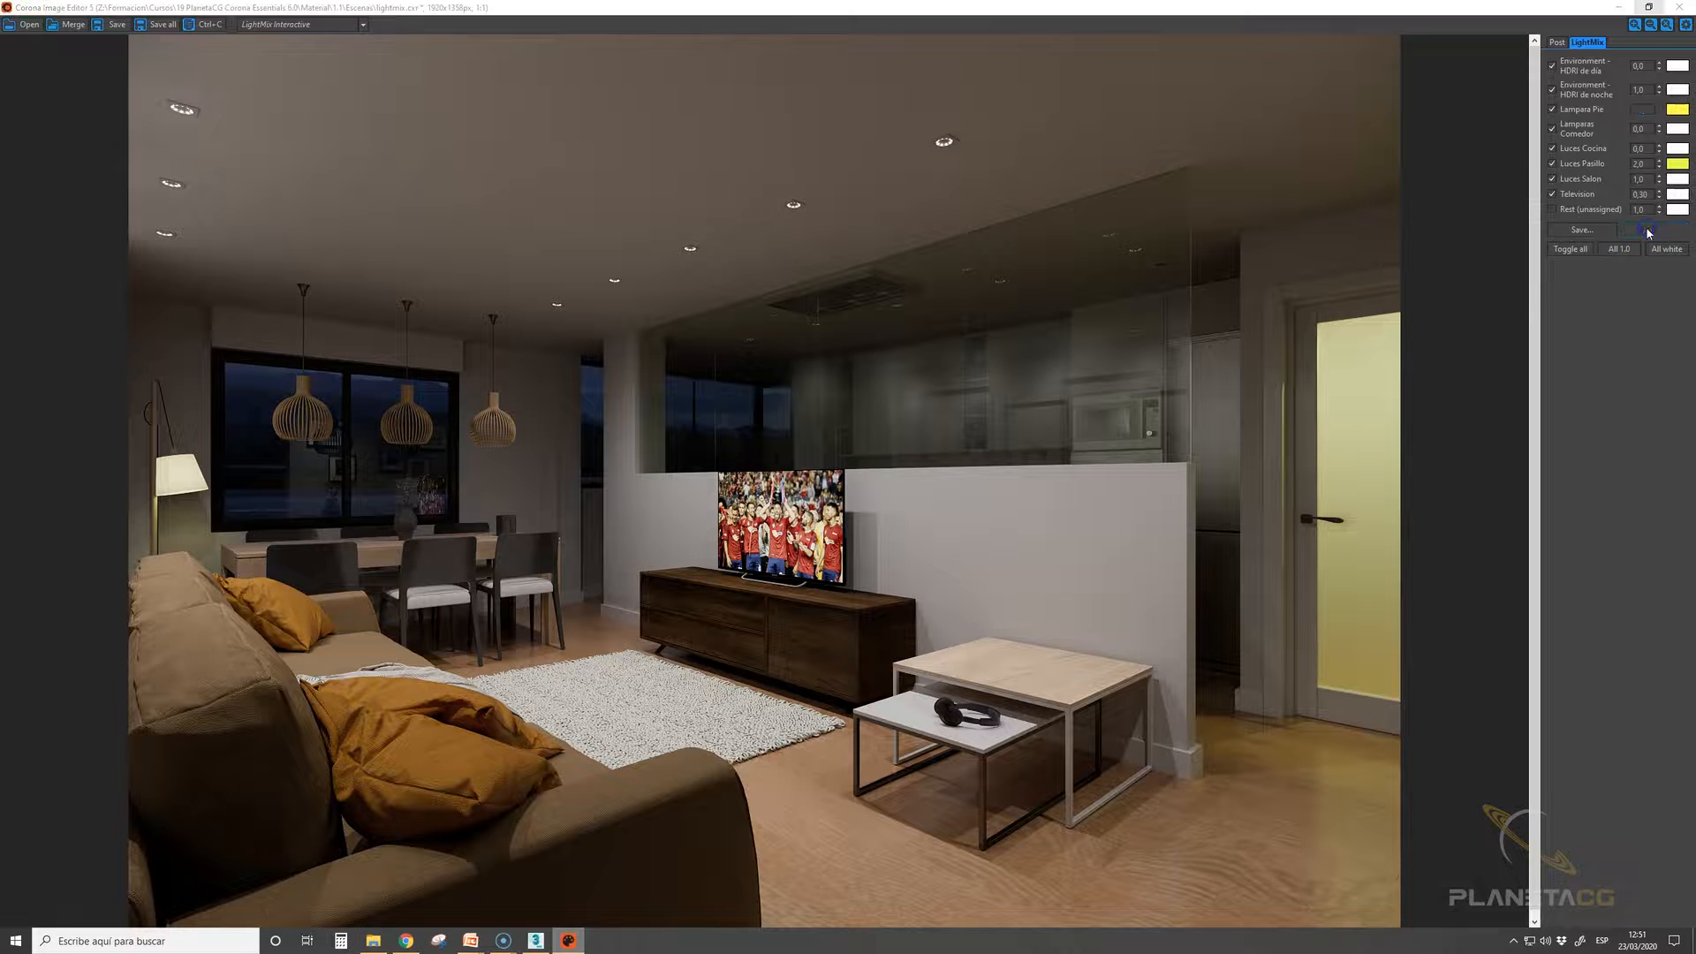
click(270, 108)
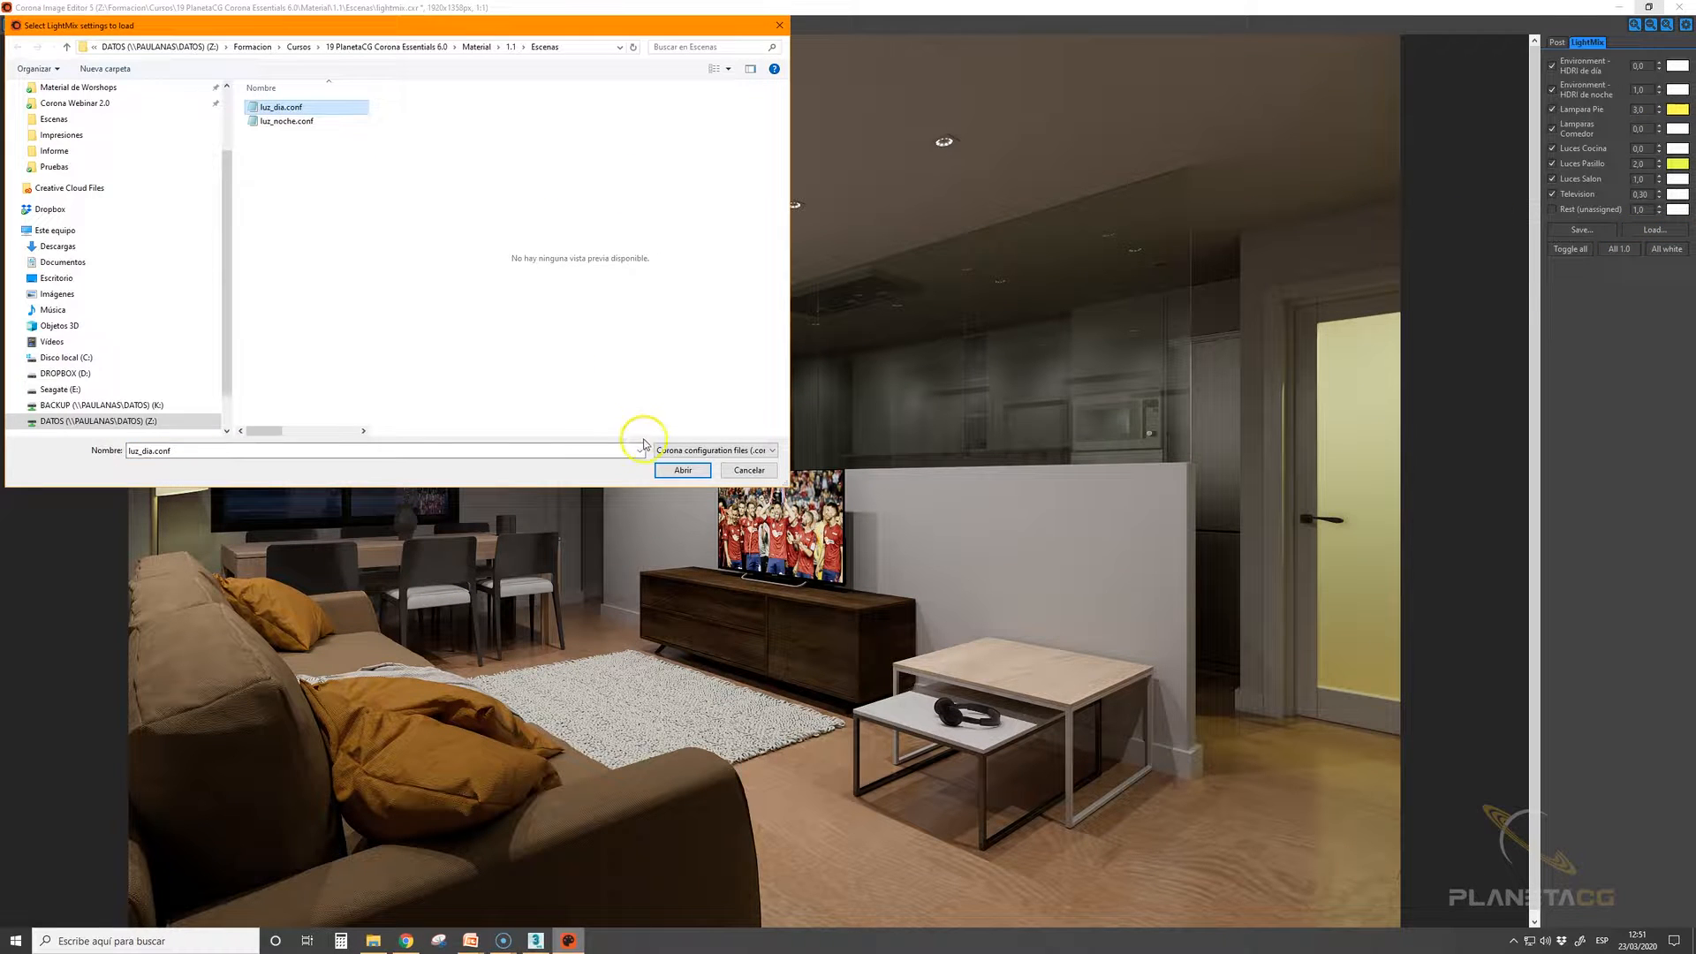
click(668, 469)
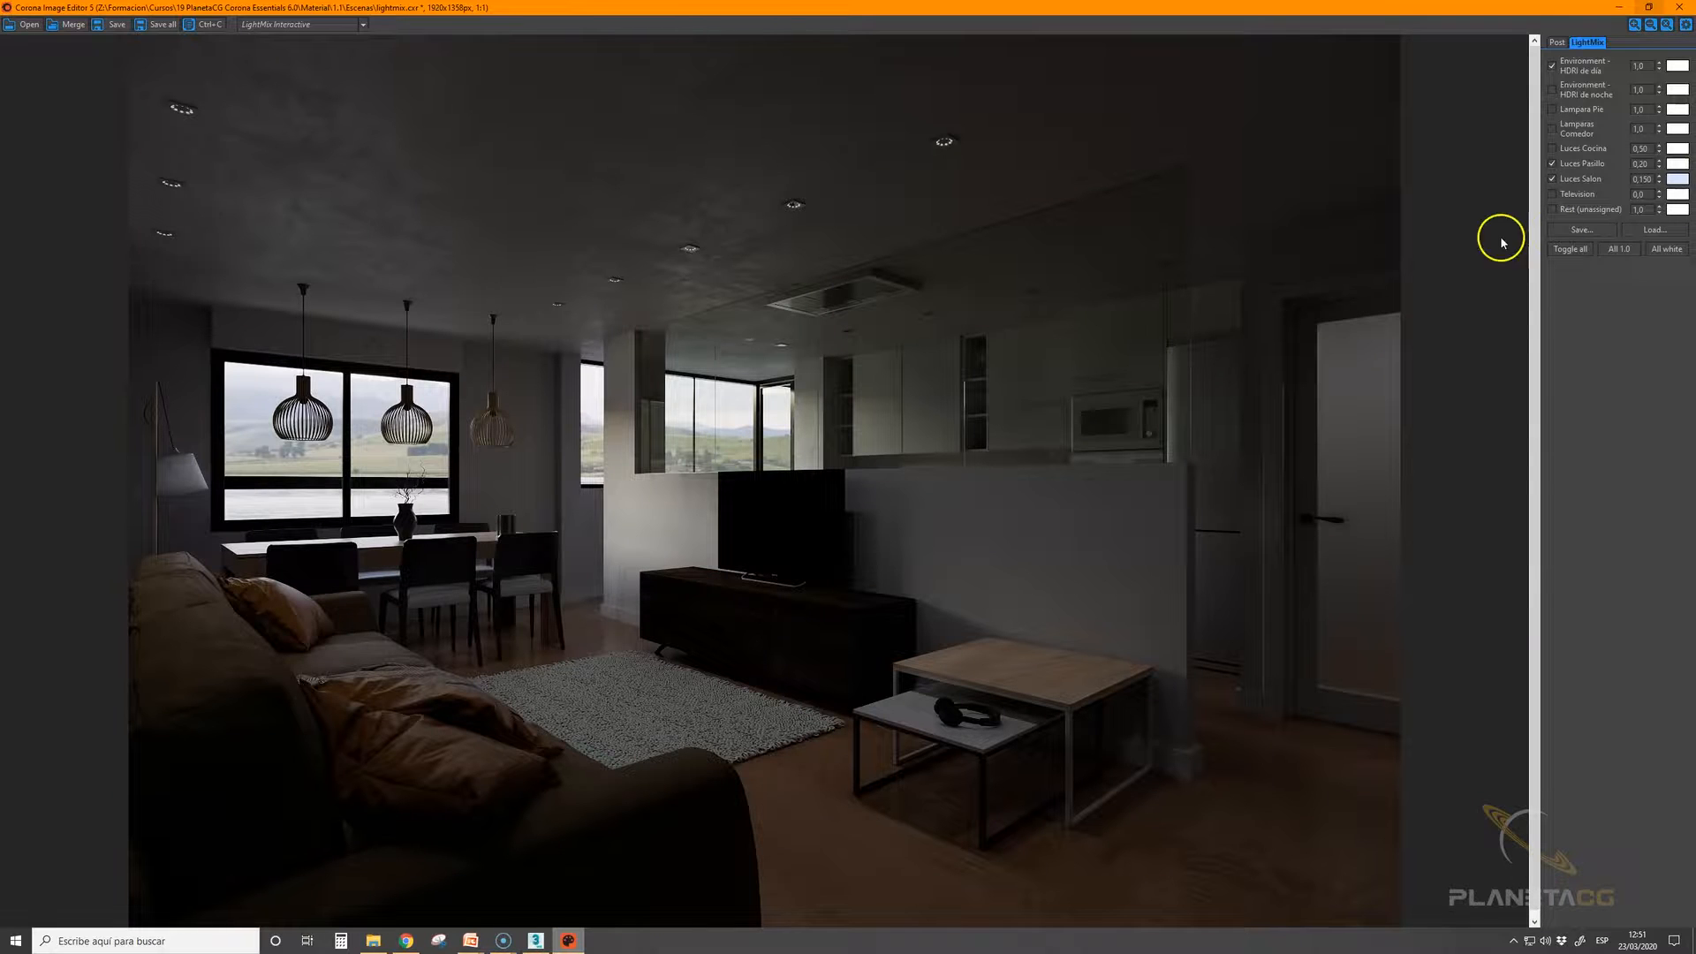
Load the night LightMix settings from luz_noche.conf in the Escenas folder
click(1654, 230)
click(287, 121)
click(683, 470)
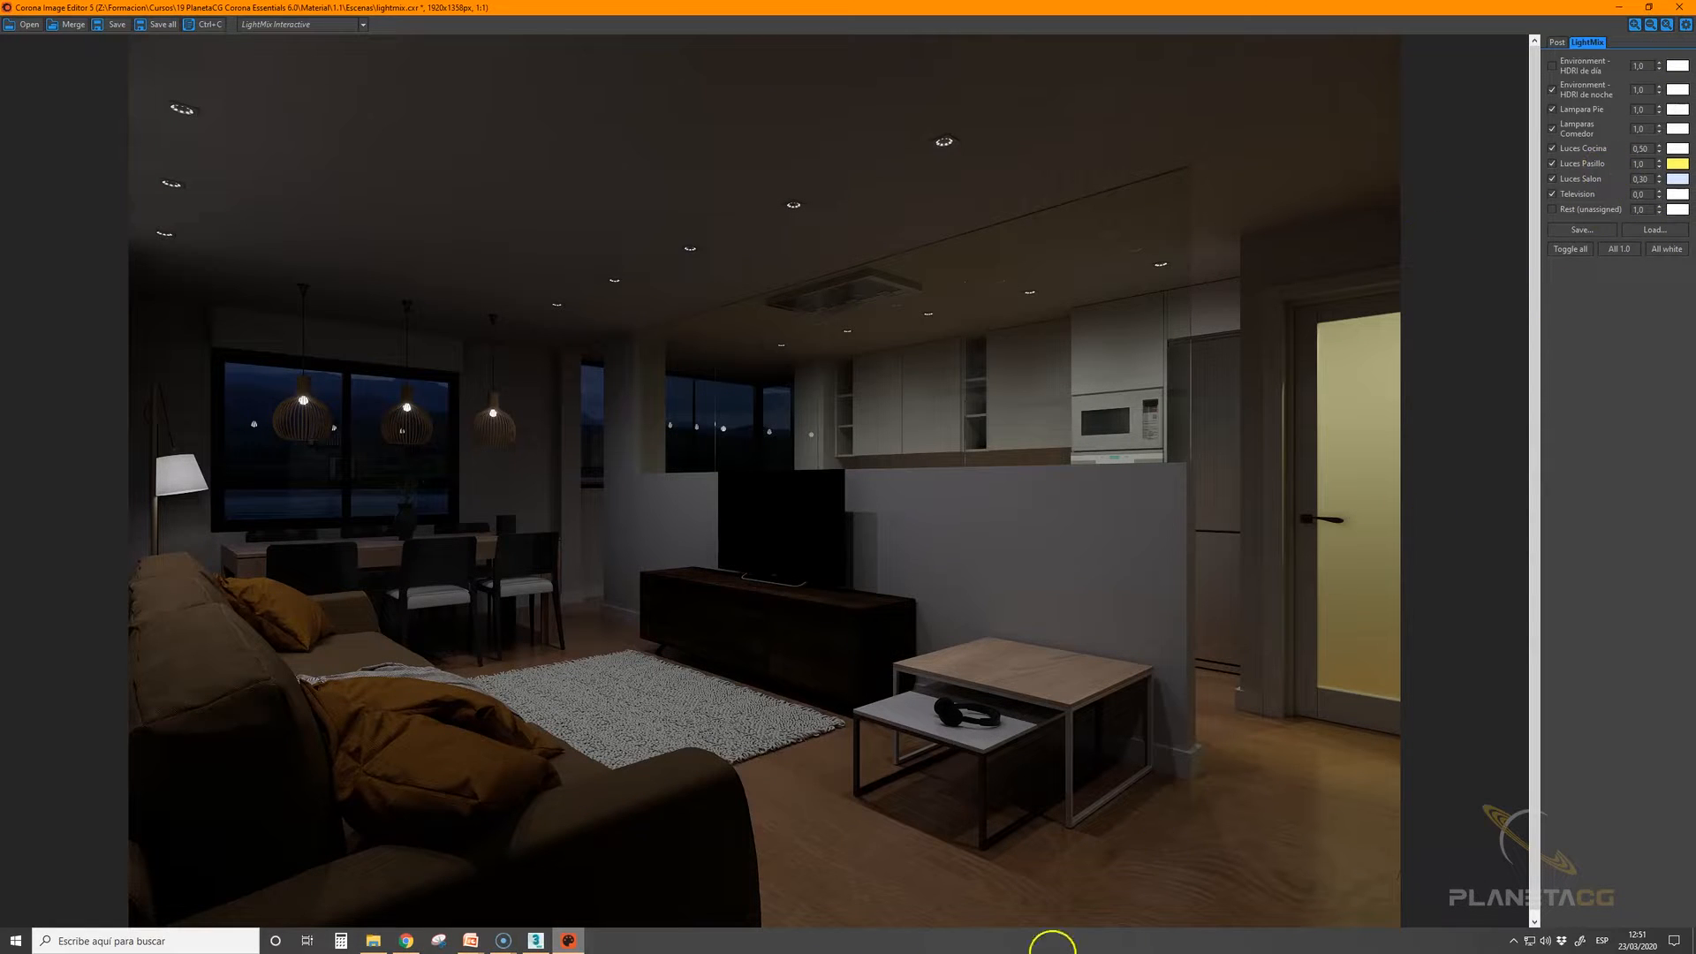
Switch to the PowerPoint slideshow and advance from the Corona demonstration overview to the following slide
click(470, 939)
click(509, 892)
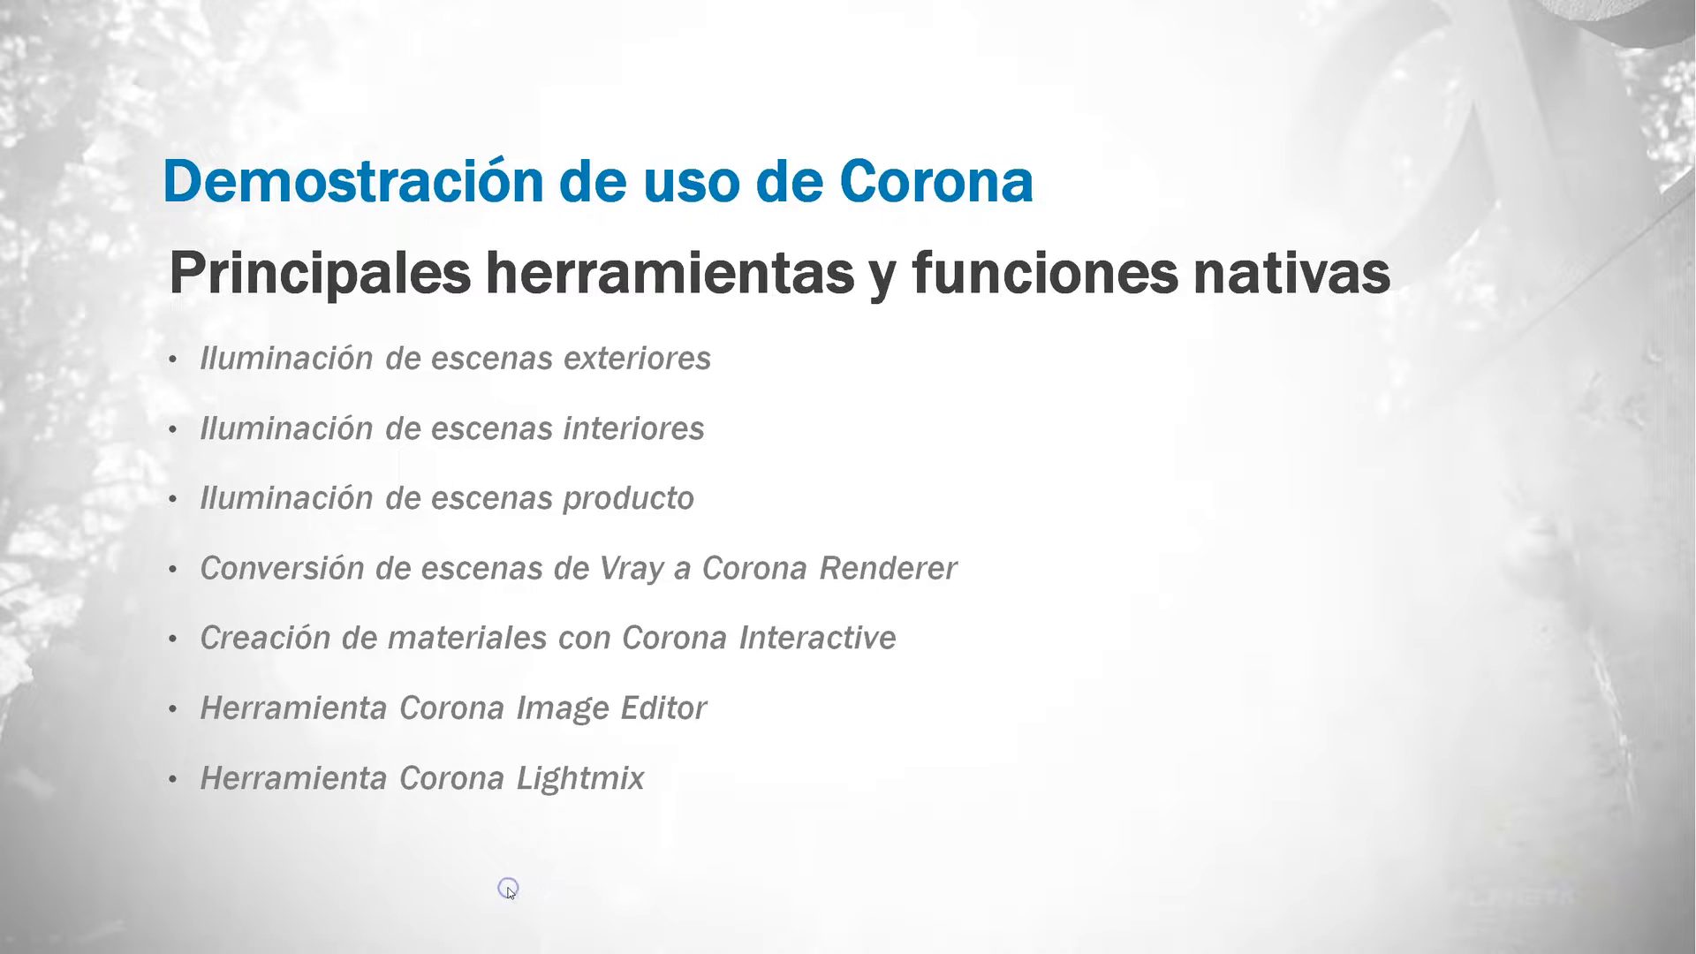
click(509, 892)
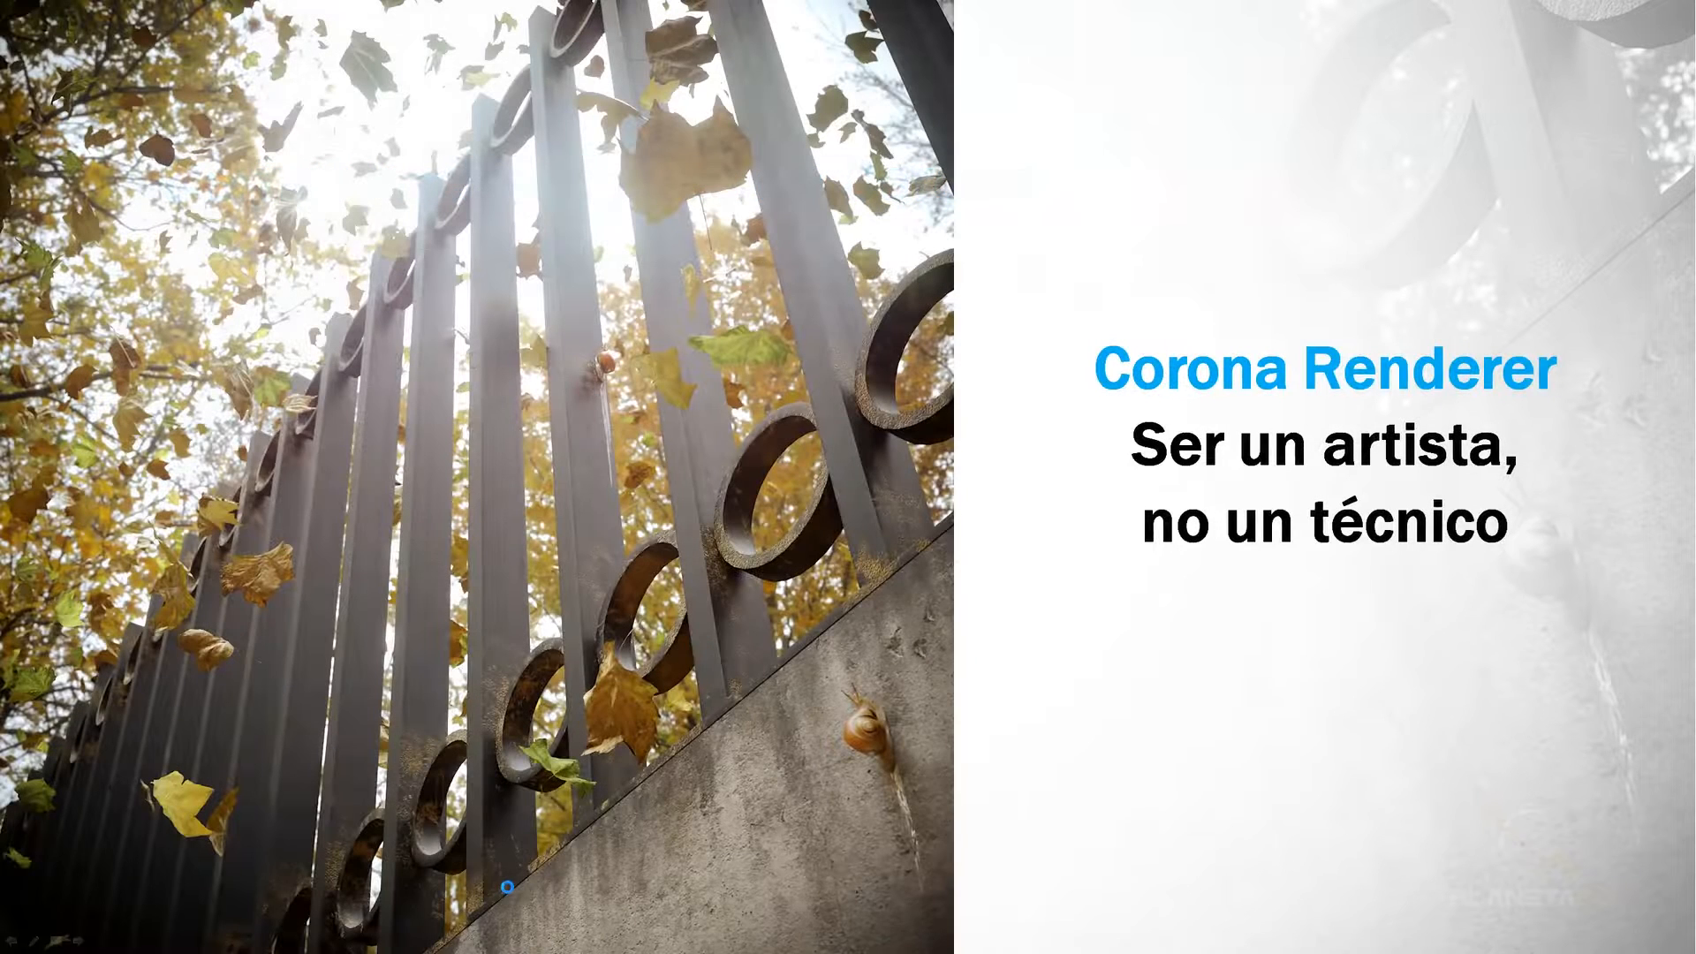